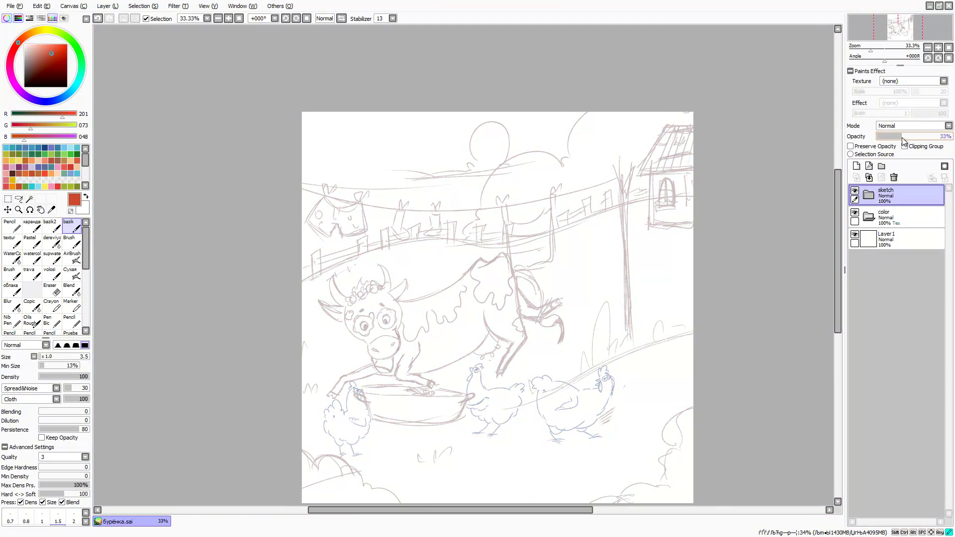
Name the new layer nebo and fill the top of the canvas with blue
{"action": "double_click", "coordinate": [892, 234]}
{"action": "type", "text": "nebo"}
{"action": "key", "text": "Return"}
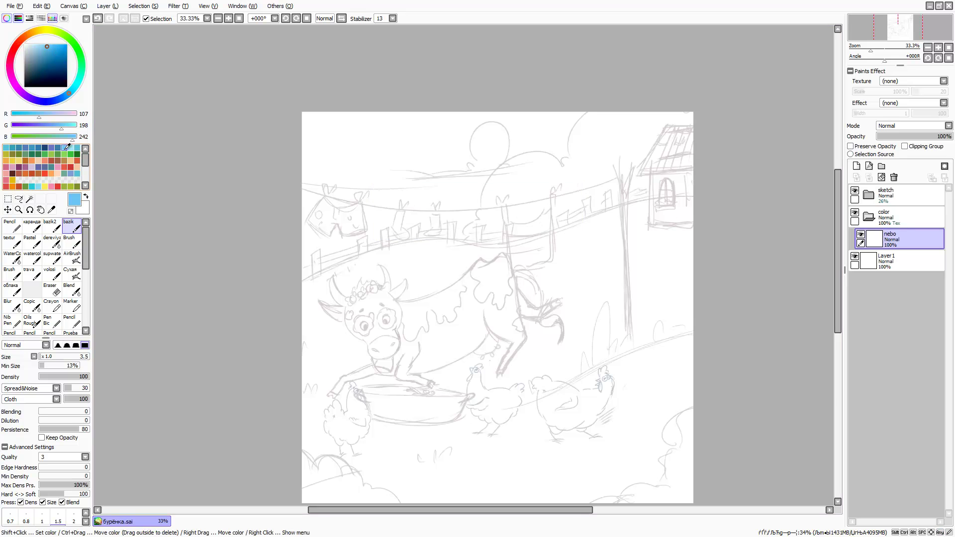
{"action": "mouse_move", "coordinate": [318, 120]}
{"action": "left_mouse_down"}
{"action": "mouse_move", "coordinate": [410, 107]}
{"action": "mouse_move", "coordinate": [687, 209]}
{"action": "mouse_move", "coordinate": [376, 254]}
{"action": "mouse_move", "coordinate": [689, 266]}
{"action": "left_mouse_up"}
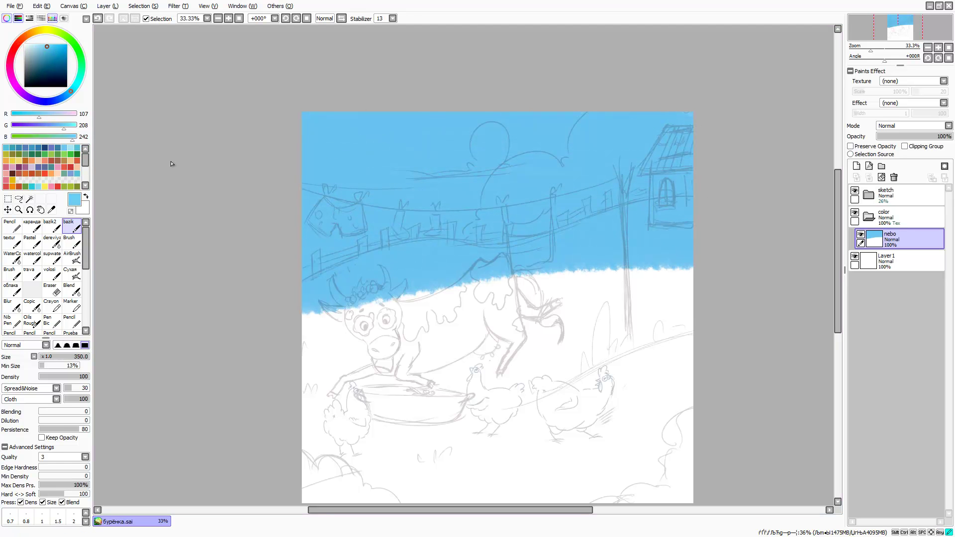
{"action": "left_click_drag", "start_coordinate": [68, 93], "coordinate": [75, 84]}
Airbrush light cyan and pale mint bands across the blue sky
{"action": "left_click", "coordinate": [72, 256]}
{"action": "mouse_move", "coordinate": [318, 249]}
{"action": "left_mouse_down"}
{"action": "mouse_move", "coordinate": [457, 241]}
{"action": "mouse_move", "coordinate": [687, 199]}
{"action": "mouse_move", "coordinate": [686, 214]}
{"action": "mouse_move", "coordinate": [308, 238]}
{"action": "mouse_move", "coordinate": [618, 203]}
{"action": "mouse_move", "coordinate": [547, 206]}
{"action": "left_mouse_up"}
{"action": "left_click", "coordinate": [324, 234], "text": "alt"}
{"action": "key", "text": "a"}
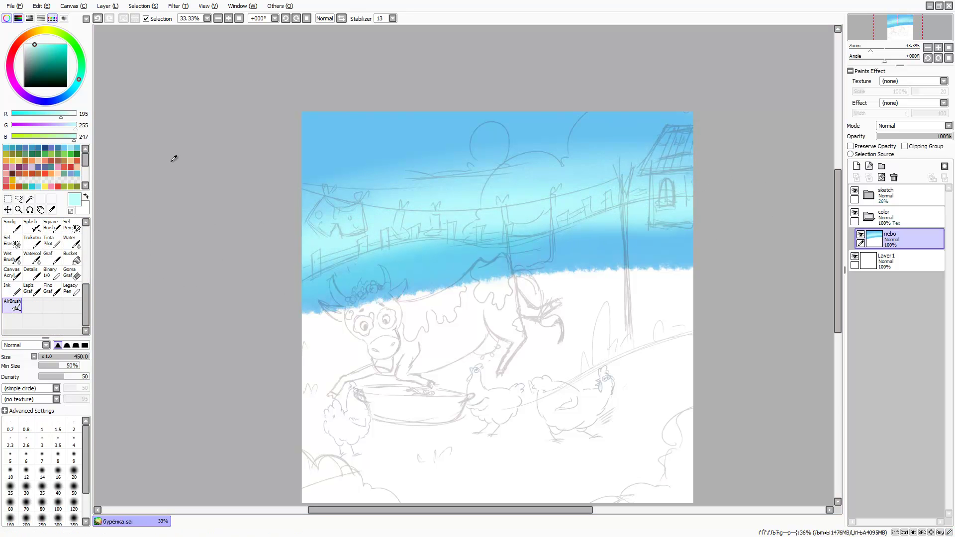
{"action": "left_click", "coordinate": [372, 210], "text": "alt"}
{"action": "left_click_drag", "start_coordinate": [667, 159], "coordinate": [392, 207]}
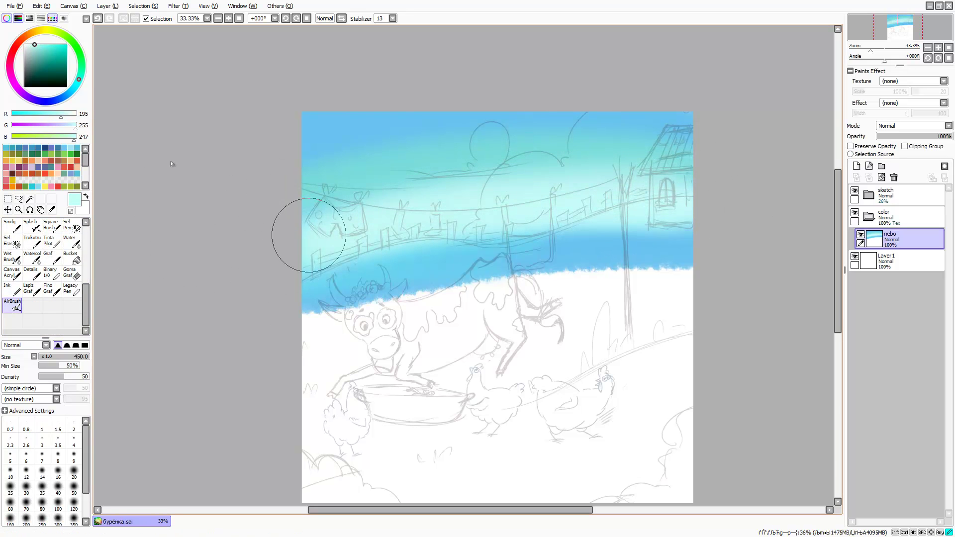
{"action": "left_click_drag", "start_coordinate": [308, 235], "coordinate": [454, 238]}
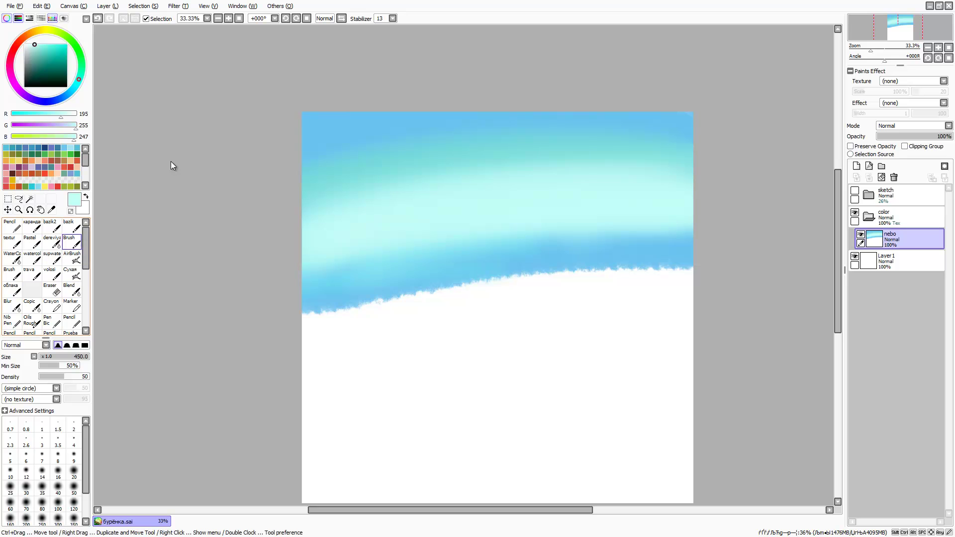
Blend the sky colours together using Blur, watercolour and the blending brush
{"action": "key", "text": "b"}
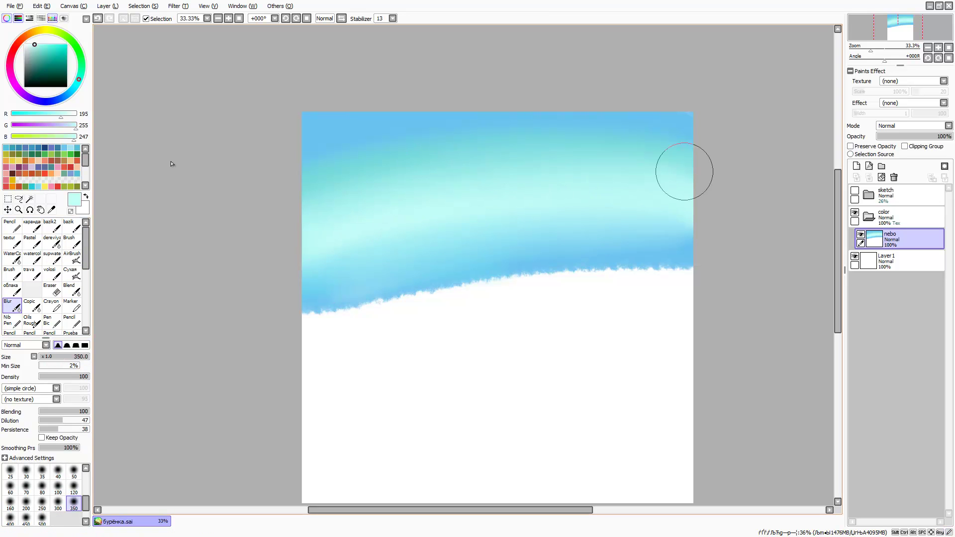
{"action": "left_click", "coordinate": [386, 164], "text": "alt"}
{"action": "key", "text": "c"}
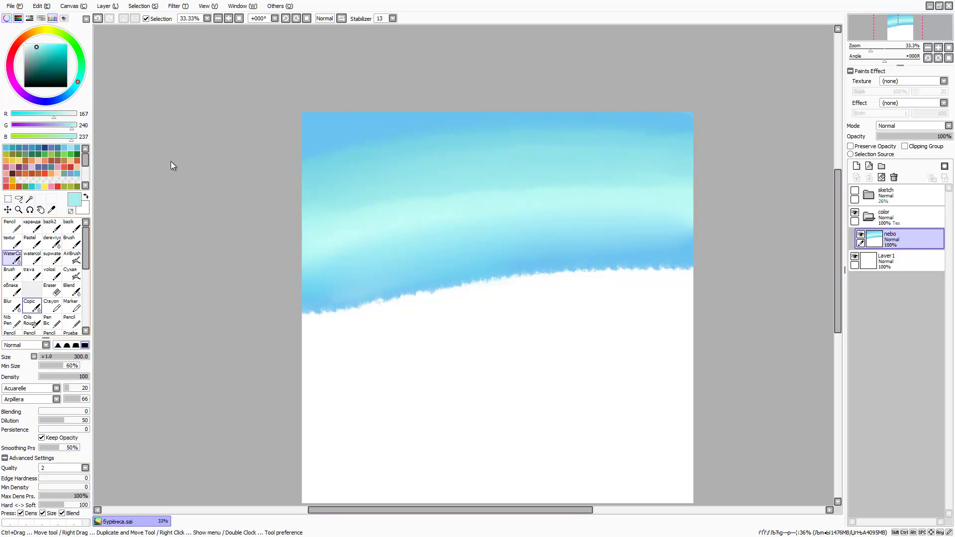
{"action": "key", "text": "n"}
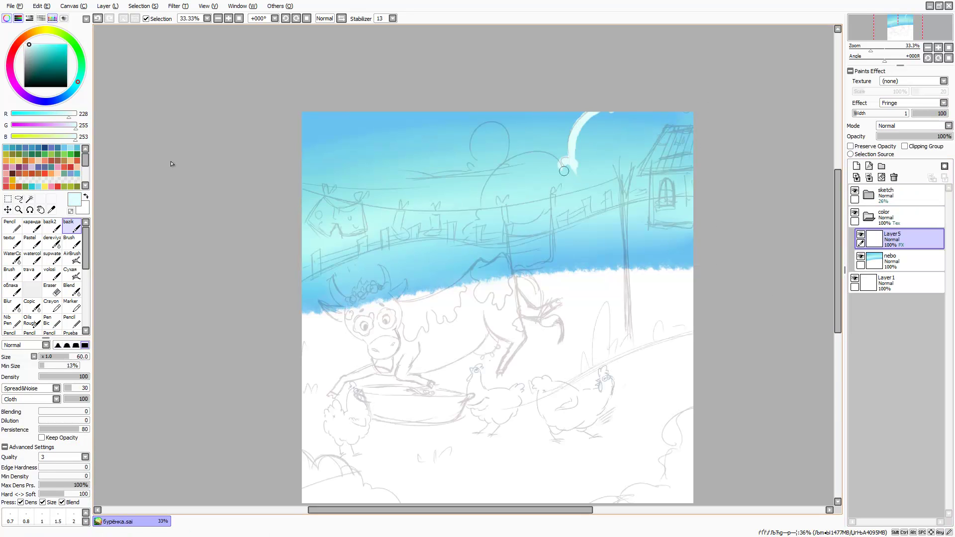
Hide the sketch and paint large pale cloud shapes at the upper right
{"action": "left_click_drag", "start_coordinate": [564, 171], "coordinate": [453, 245]}
{"action": "key", "text": "bracketleft"}
{"action": "left_click", "coordinate": [855, 191]}
{"action": "key", "text": "bracketright"}
{"action": "key", "text": "bracketright"}
{"action": "key", "text": "bracketright"}
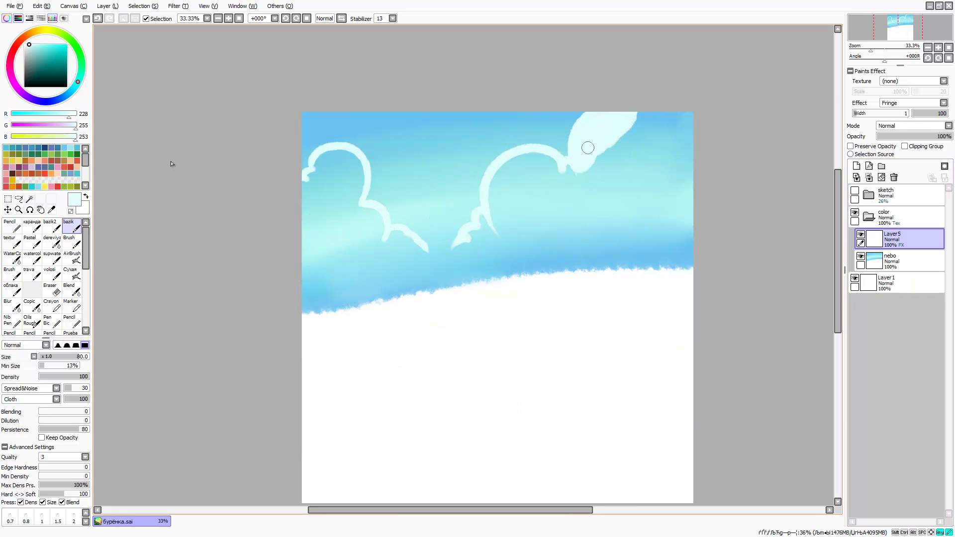
{"action": "mouse_move", "coordinate": [617, 129]}
{"action": "left_mouse_down"}
{"action": "mouse_move", "coordinate": [515, 178]}
{"action": "mouse_move", "coordinate": [518, 256]}
{"action": "mouse_move", "coordinate": [358, 213]}
{"action": "mouse_move", "coordinate": [328, 264]}
{"action": "mouse_move", "coordinate": [462, 261]}
{"action": "left_mouse_up"}
{"action": "key", "text": "bracketleft"}
{"action": "key", "text": "bracketleft"}
Resize the left cloud with free transform and add a thin pale wisp below
{"action": "key", "text": "ctrl+t"}
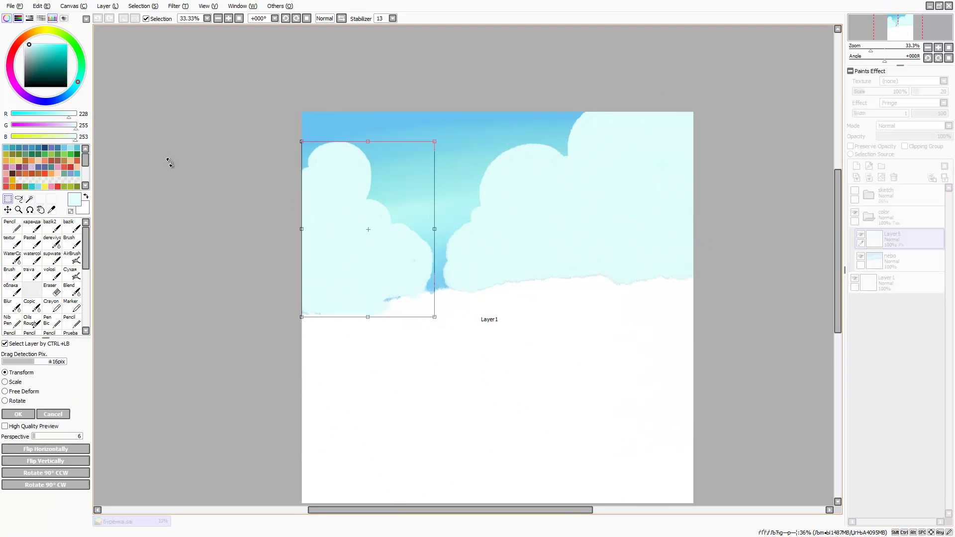
{"action": "key", "text": "Return"}
{"action": "left_click_drag", "start_coordinate": [423, 290], "coordinate": [347, 291]}
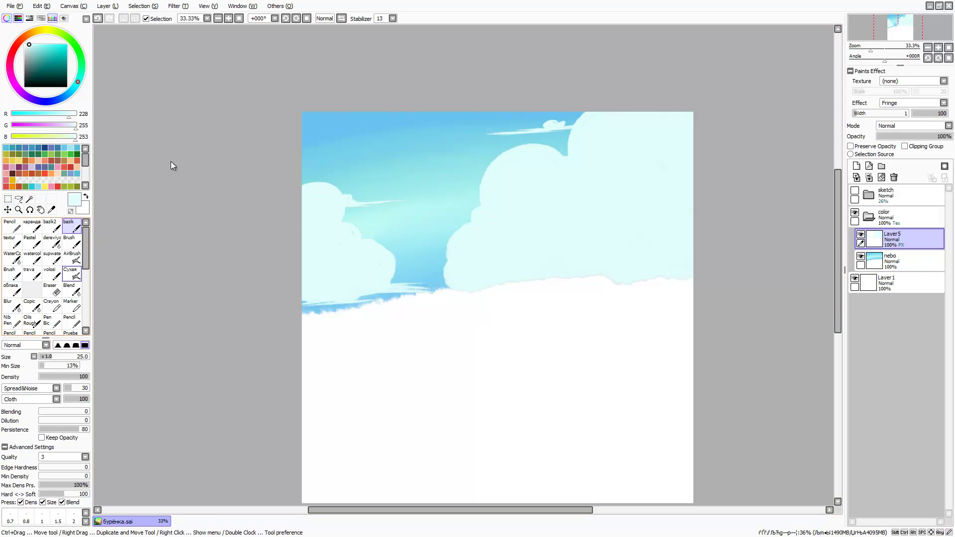
{"action": "key", "text": "b"}
{"action": "key", "text": "n"}
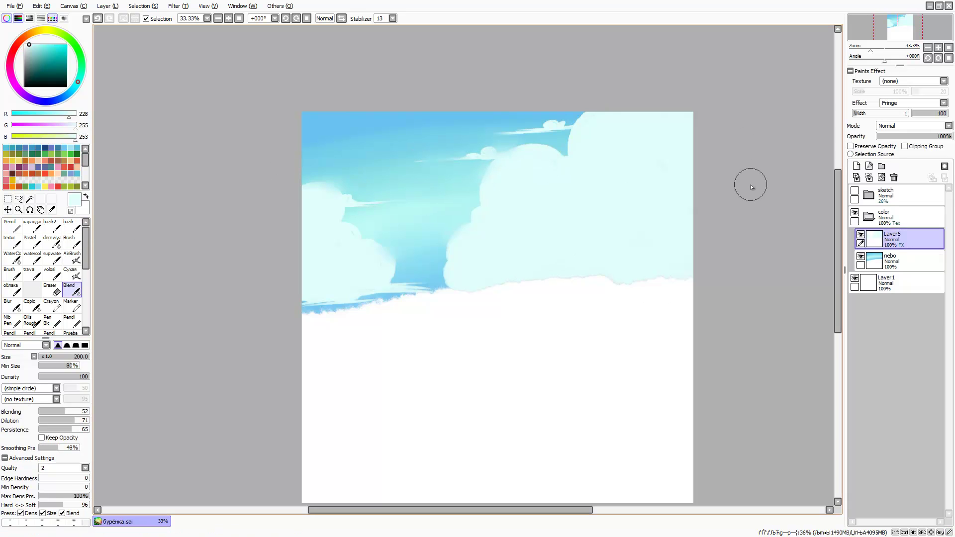
Add a Clipping Group layer above the clouds and lasso the shadow area
{"action": "key", "text": "l"}
{"action": "key", "text": "ctrl+shift+n"}
{"action": "key", "text": "ctrl+alt+g"}
{"action": "left_click_drag", "start_coordinate": [564, 158], "coordinate": [680, 244]}
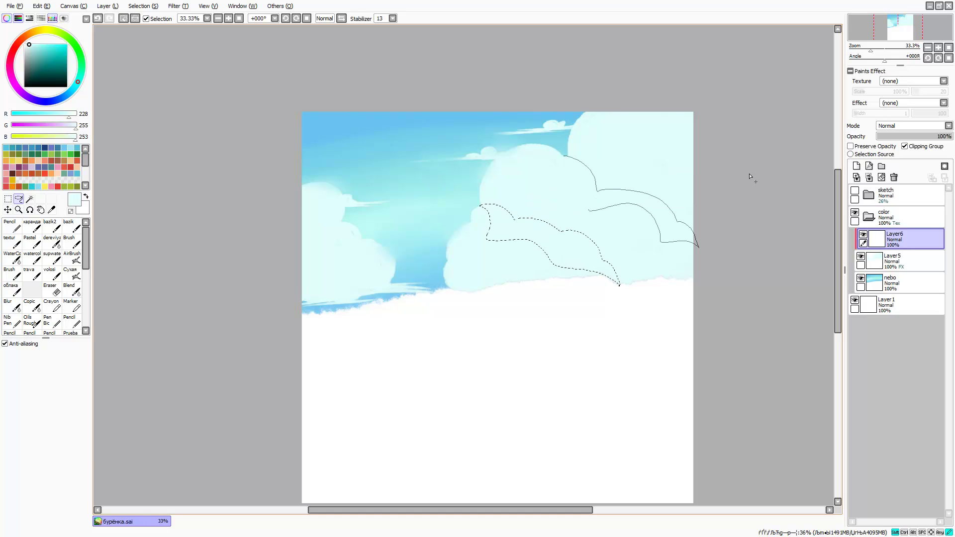
Airbrush teal shading inside the selection, lighten its upper edge, then deselect
{"action": "key", "text": "v"}
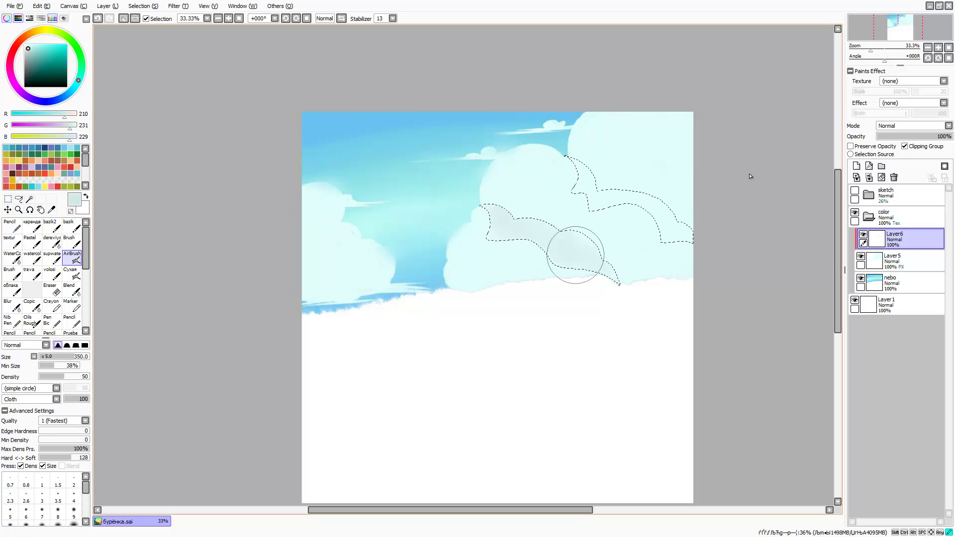
{"action": "left_click_drag", "start_coordinate": [576, 255], "coordinate": [662, 224]}
{"action": "mouse_move", "coordinate": [502, 219]}
{"action": "left_mouse_down"}
{"action": "mouse_move", "coordinate": [621, 183]}
{"action": "mouse_move", "coordinate": [676, 229]}
{"action": "left_mouse_up"}
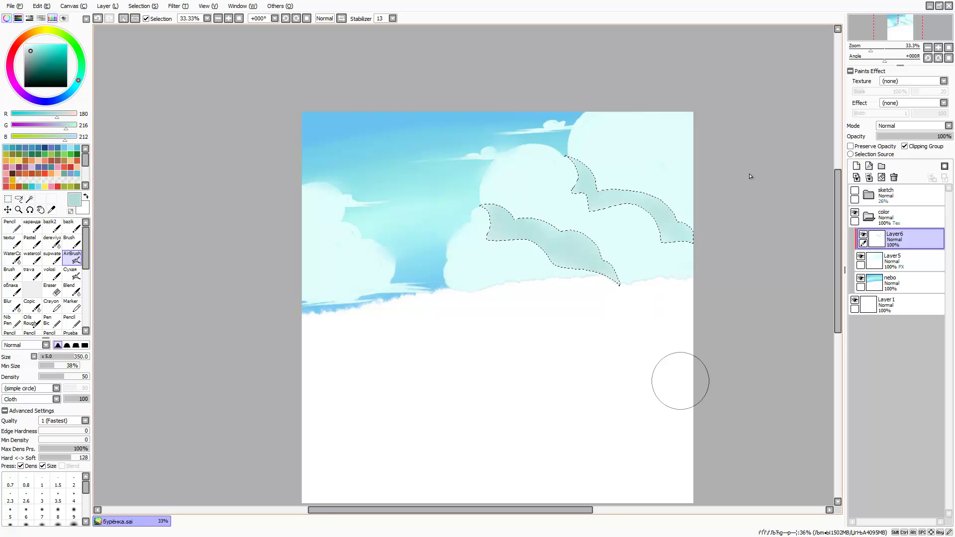
{"action": "scroll", "coordinate": [751, 199], "scroll_direction": "down", "scroll_amount": 2}
{"action": "scroll", "coordinate": [656, 207], "scroll_direction": "up", "scroll_amount": 2}
{"action": "key", "text": "b"}
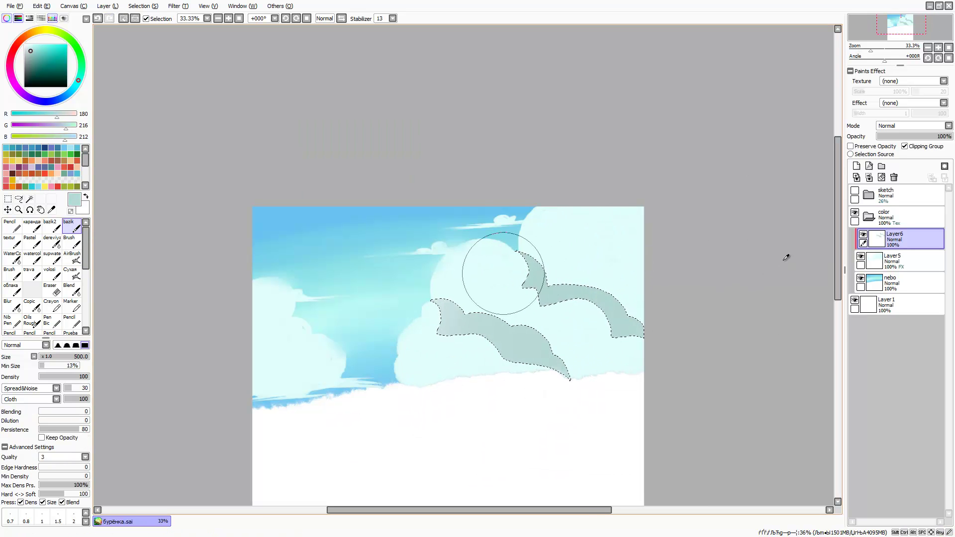
{"action": "left_click", "coordinate": [503, 273], "text": "alt"}
{"action": "mouse_move", "coordinate": [504, 273]}
{"action": "left_mouse_down"}
{"action": "mouse_move", "coordinate": [540, 349]}
{"action": "mouse_move", "coordinate": [491, 316]}
{"action": "left_mouse_up"}
{"action": "key", "text": "ctrl+d"}
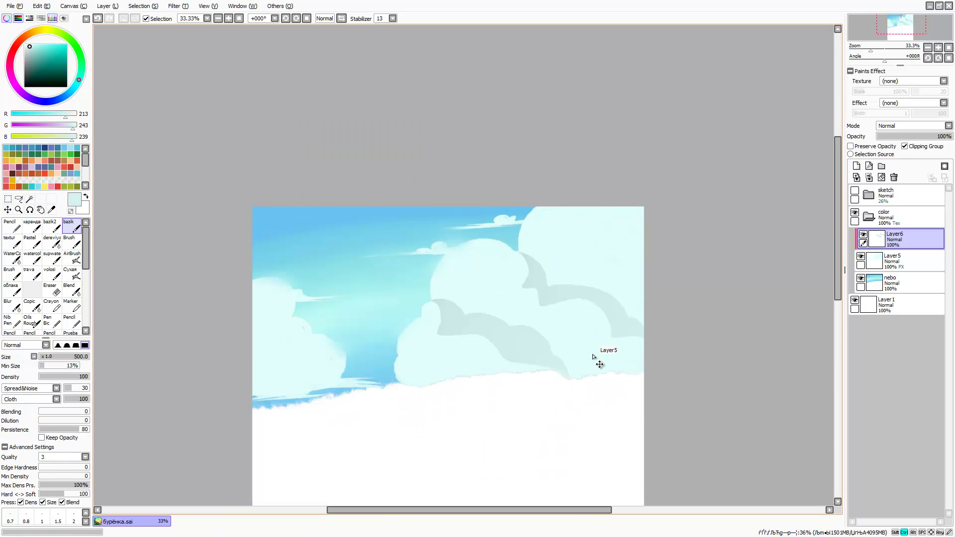
Lower the shadow layer's opacity, then discard the grey cloud shading
{"action": "left_click", "coordinate": [583, 299], "text": "alt"}
{"action": "scroll", "coordinate": [663, 315], "scroll_direction": "down", "scroll_amount": 1}
{"action": "left_click_drag", "start_coordinate": [947, 136], "coordinate": [937, 136]}
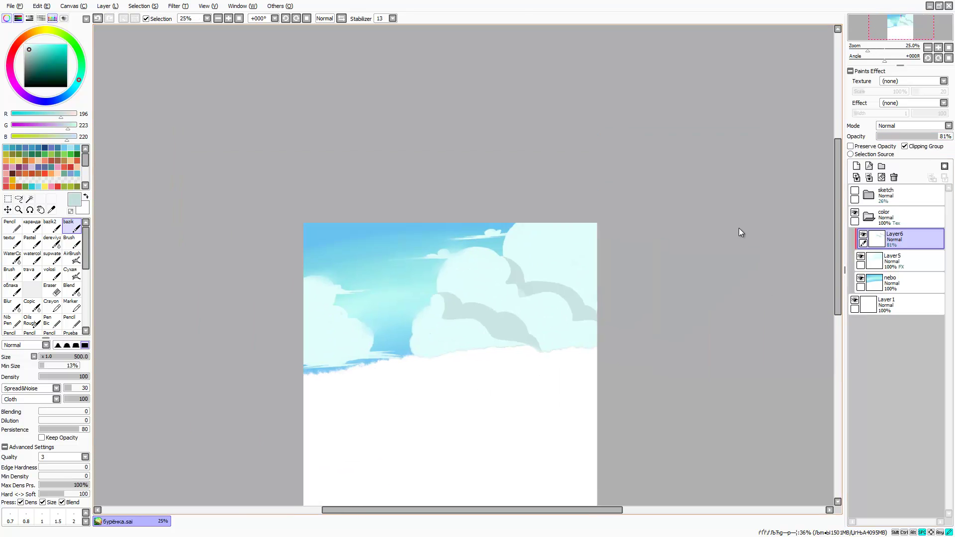
{"action": "key", "text": "ctrl+e"}
{"action": "scroll", "coordinate": [344, 375], "scroll_direction": "up", "scroll_amount": 1}
{"action": "left_click_drag", "start_coordinate": [85, 254], "coordinate": [86, 311]}
{"action": "left_click", "coordinate": [12, 305]}
Add a new clipped layer and paint a darker shadow on the right cloud
{"action": "left_click", "coordinate": [856, 166]}
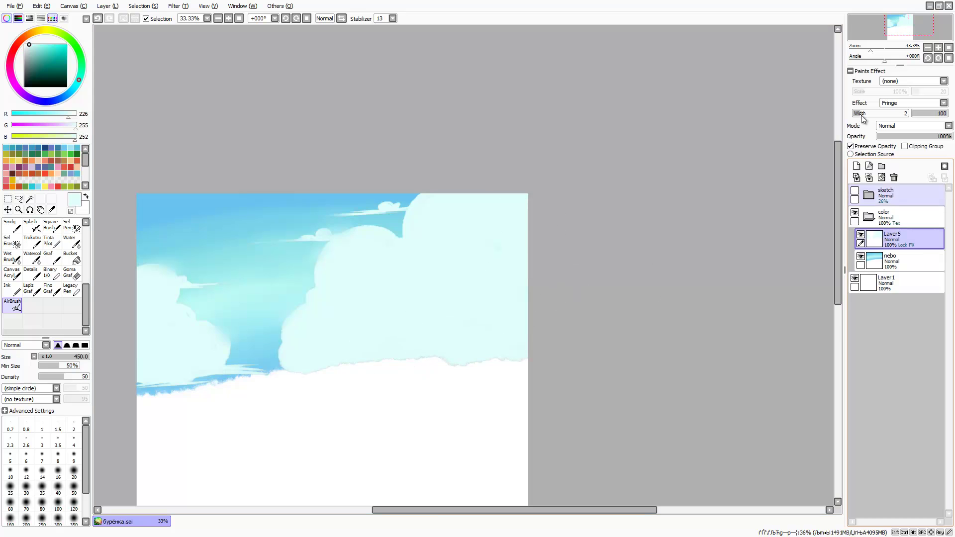
{"action": "left_click", "coordinate": [905, 145]}
{"action": "key", "text": "b"}
{"action": "key", "text": "bracketleft"}
{"action": "key", "text": "bracketleft"}
{"action": "key", "text": "bracketleft"}
{"action": "mouse_move", "coordinate": [553, 248]}
{"action": "left_mouse_down"}
{"action": "mouse_move", "coordinate": [516, 303]}
{"action": "mouse_move", "coordinate": [554, 324]}
{"action": "left_mouse_up"}
{"action": "key", "text": "ctrl+z"}
{"action": "mouse_move", "coordinate": [518, 288]}
{"action": "left_mouse_down"}
{"action": "mouse_move", "coordinate": [508, 245]}
{"action": "mouse_move", "coordinate": [498, 309]}
{"action": "left_mouse_up"}
Repaint the right cloud's shadow lighter and add textured grey shadows along the cloud bottoms
{"action": "left_click", "coordinate": [308, 315], "text": "alt"}
{"action": "left_click_drag", "start_coordinate": [527, 224], "coordinate": [481, 306]}
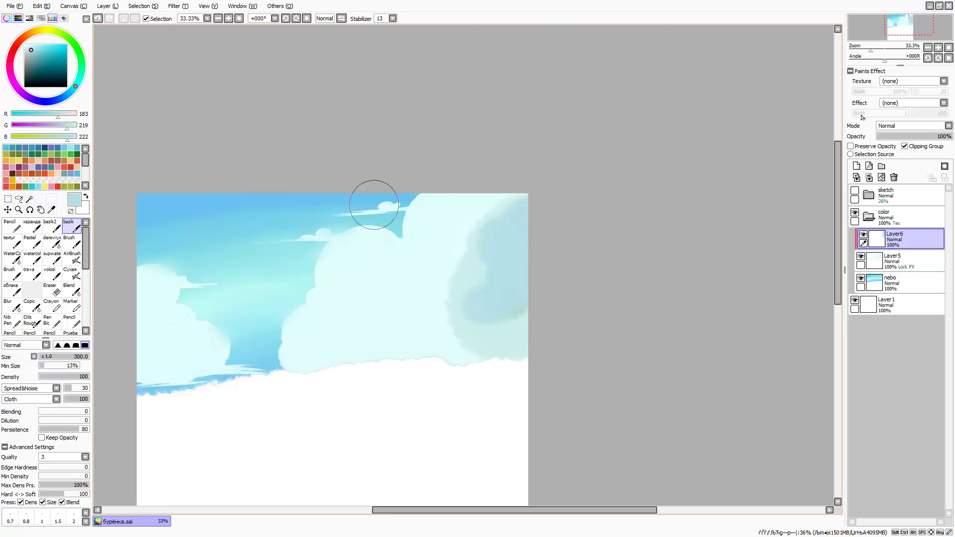
{"action": "mouse_move", "coordinate": [498, 259]}
{"action": "left_mouse_down"}
{"action": "mouse_move", "coordinate": [384, 357]}
{"action": "mouse_move", "coordinate": [141, 357]}
{"action": "mouse_move", "coordinate": [219, 343]}
{"action": "left_mouse_up"}
{"action": "left_click", "coordinate": [11, 289]}
{"action": "left_click_drag", "start_coordinate": [513, 199], "coordinate": [440, 248]}
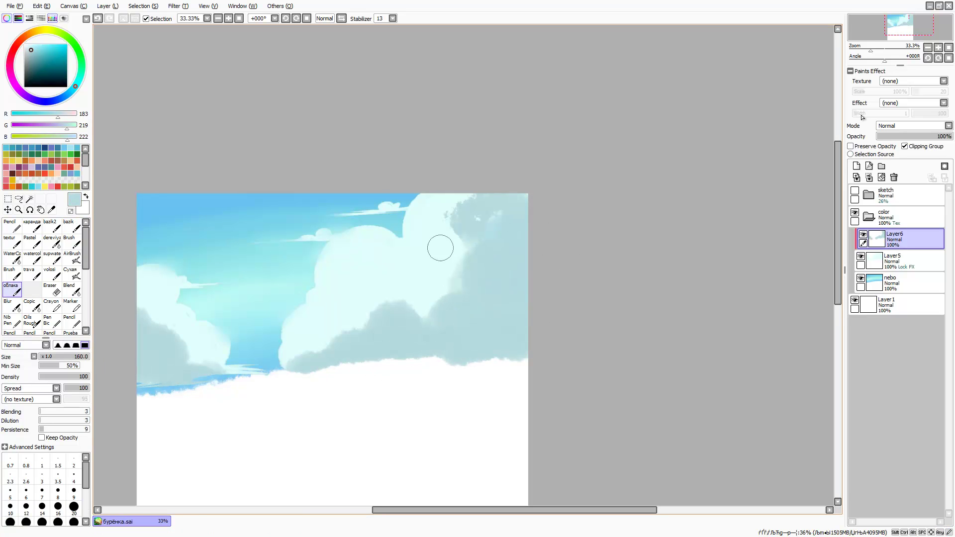
{"action": "left_click", "coordinate": [73, 226]}
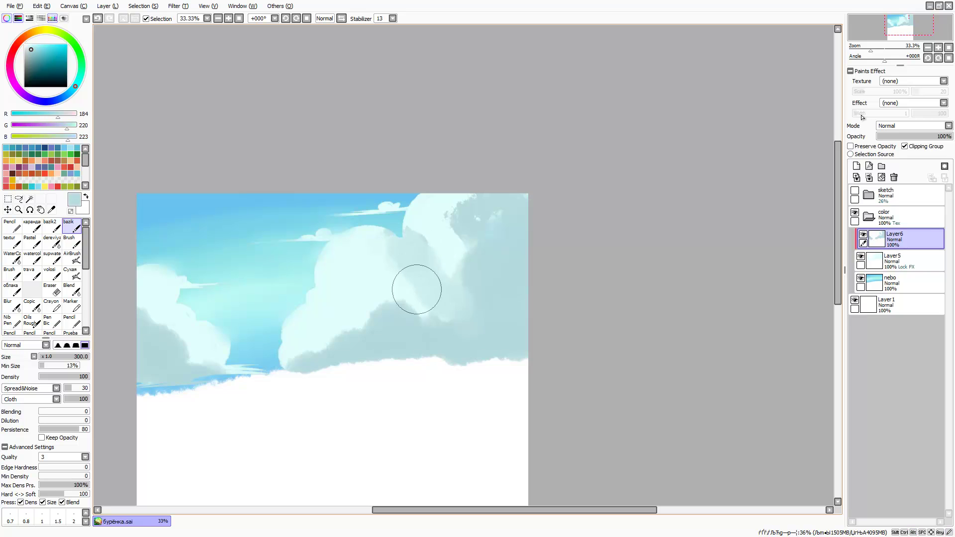
Paint light cyan highlights and puffs on the central cloud
{"action": "left_click_drag", "start_coordinate": [417, 290], "coordinate": [472, 323]}
{"action": "left_click", "coordinate": [388, 259], "text": "alt"}
{"action": "left_click_drag", "start_coordinate": [492, 189], "coordinate": [474, 239]}
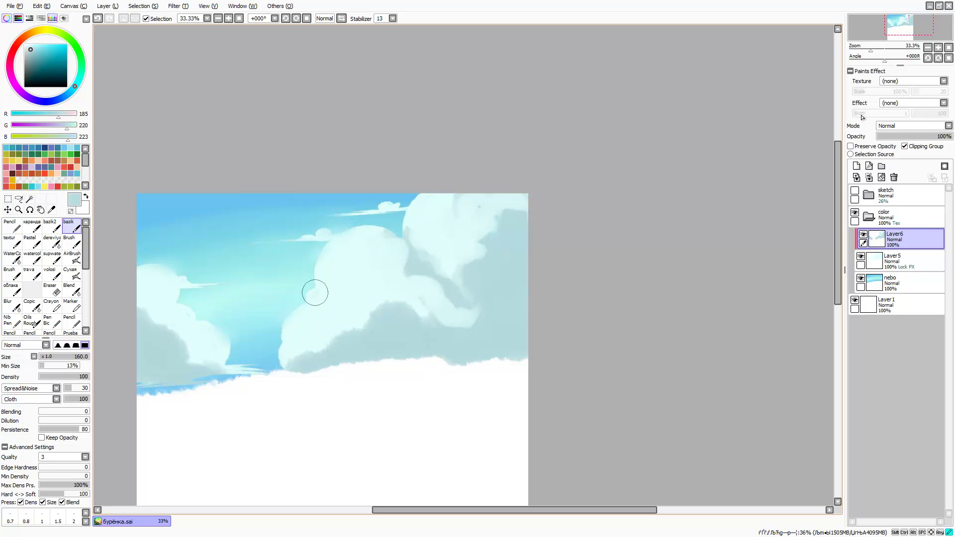
{"action": "left_click", "coordinate": [382, 311], "text": "alt"}
Shade the central and top-right cloud edges, then add a new layer for the ground
{"action": "mouse_move", "coordinate": [315, 292]}
{"action": "left_mouse_down"}
{"action": "mouse_move", "coordinate": [393, 299]}
{"action": "mouse_move", "coordinate": [359, 324]}
{"action": "left_mouse_up"}
{"action": "left_click_drag", "start_coordinate": [528, 196], "coordinate": [498, 224]}
{"action": "left_click_drag", "start_coordinate": [492, 304], "coordinate": [472, 333]}
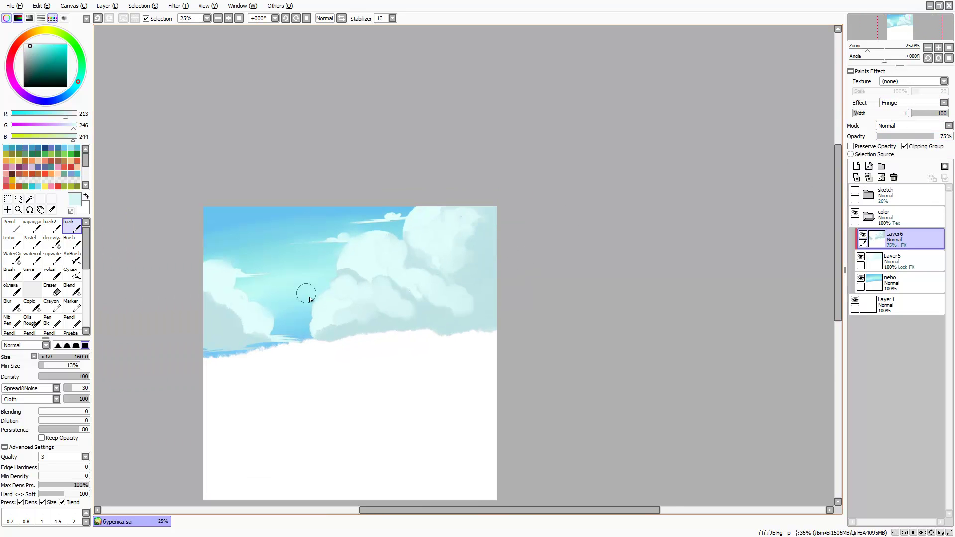
{"action": "left_click", "coordinate": [857, 167]}
{"action": "double_click", "coordinate": [893, 235]}
Name the layer zemlya and sample the grass green from the reference sketch
{"action": "type", "text": "zemlya"}
{"action": "key", "text": "Return"}
{"action": "left_click", "coordinate": [896, 103]}
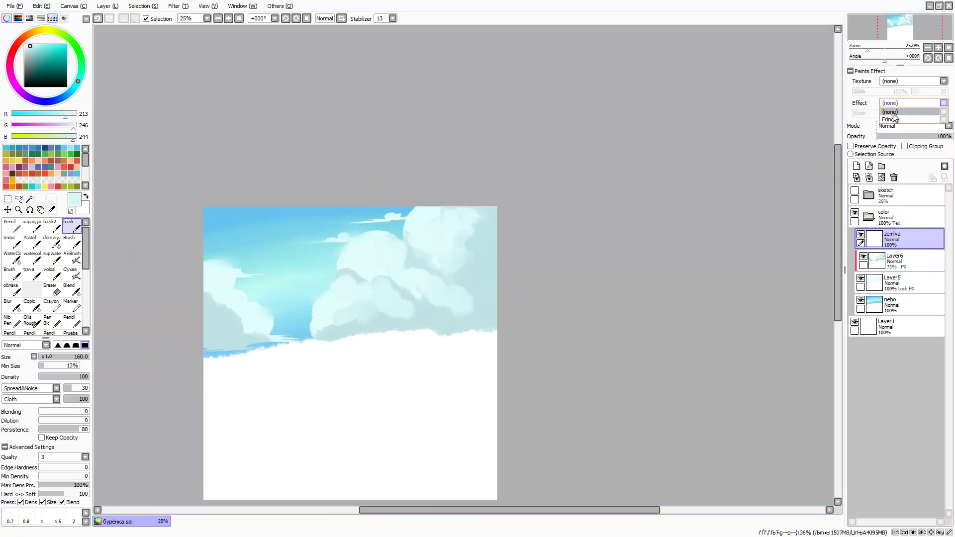
{"action": "left_click", "coordinate": [854, 190]}
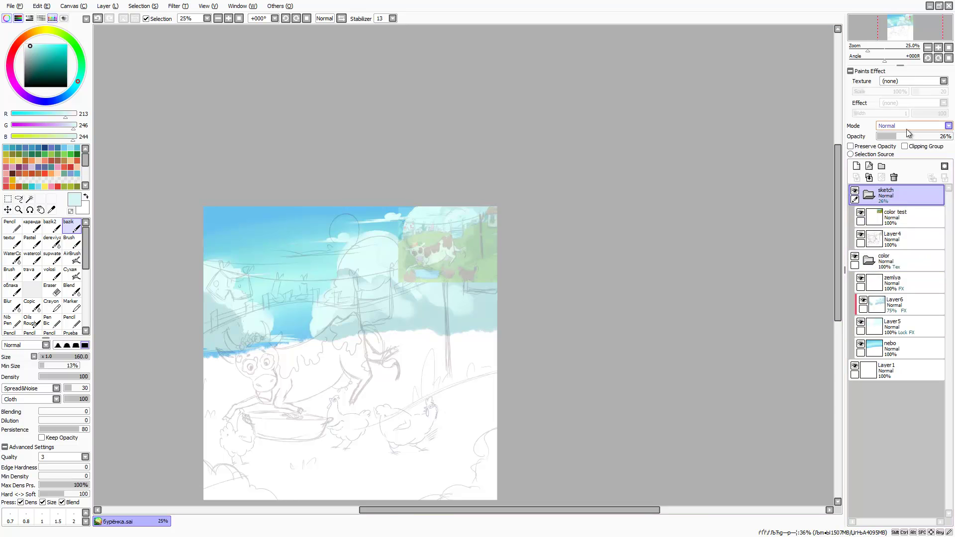
{"action": "left_click", "coordinate": [868, 224]}
{"action": "scroll", "coordinate": [516, 240], "scroll_direction": "up", "scroll_amount": 2}
{"action": "right_click", "coordinate": [448, 218]}
{"action": "left_click", "coordinate": [855, 191]}
{"action": "left_click", "coordinate": [893, 258]}
{"action": "scroll", "coordinate": [468, 259], "scroll_direction": "down", "scroll_amount": 1}
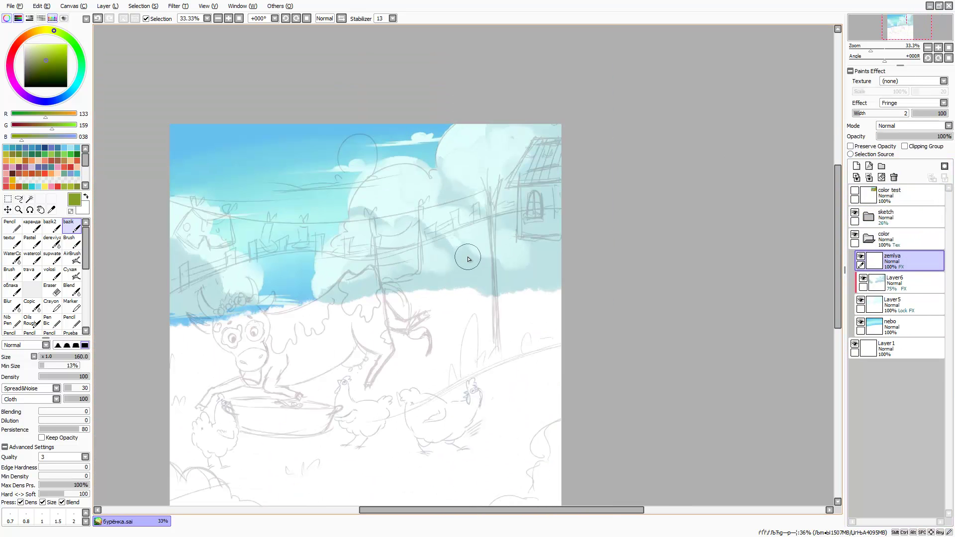
Cover the white ground around the cow with solid green using a large brush
{"action": "key", "text": "]"}
{"action": "key", "text": "]"}
{"action": "key", "text": "]"}
{"action": "mouse_move", "coordinate": [172, 305]}
{"action": "left_mouse_down"}
{"action": "mouse_move", "coordinate": [553, 209]}
{"action": "mouse_move", "coordinate": [473, 259]}
{"action": "left_mouse_up"}
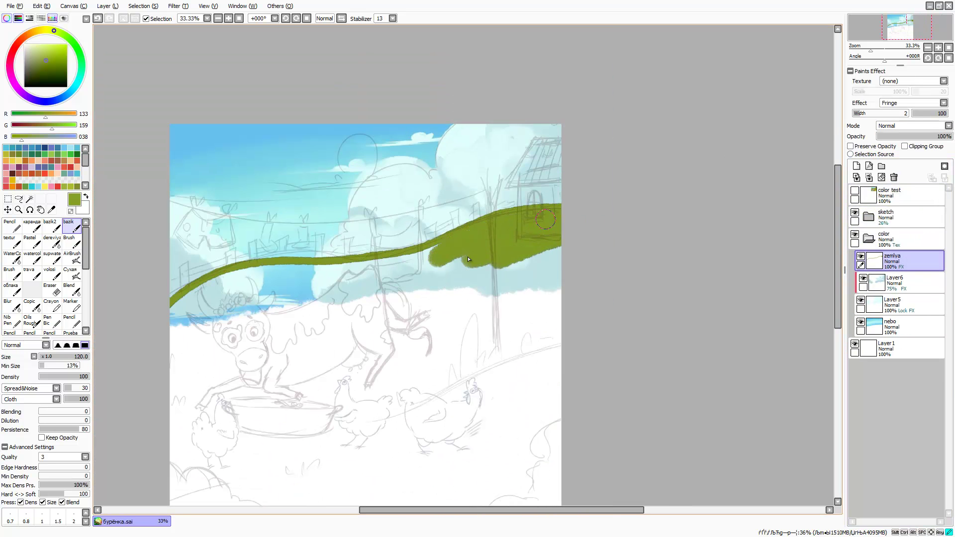
{"action": "mouse_move", "coordinate": [557, 268]}
{"action": "left_mouse_down"}
{"action": "mouse_move", "coordinate": [298, 278]}
{"action": "mouse_move", "coordinate": [164, 318]}
{"action": "mouse_move", "coordinate": [199, 498]}
{"action": "left_mouse_up"}
{"action": "scroll", "coordinate": [368, 269], "scroll_direction": "down", "scroll_amount": 2}
{"action": "key", "text": "]"}
{"action": "key", "text": "]"}
{"action": "key", "text": "]"}
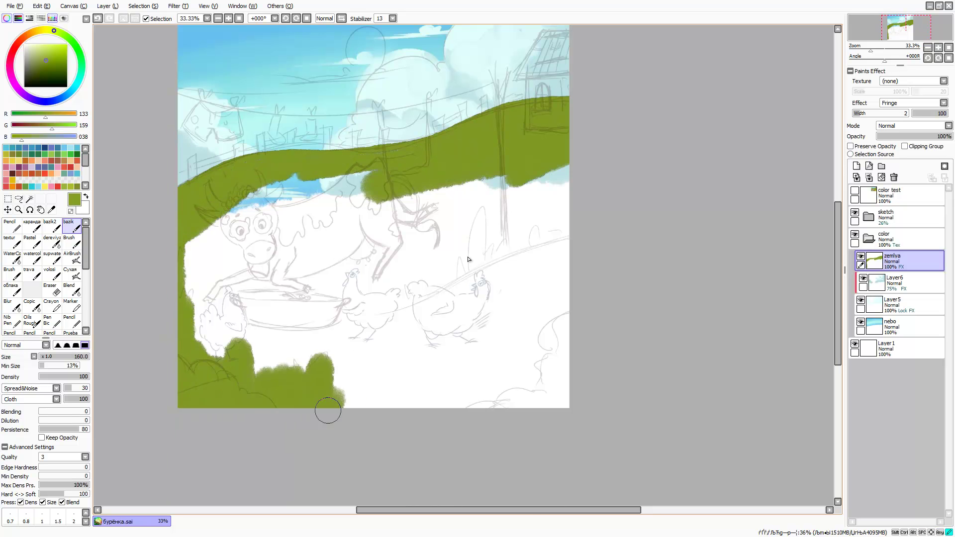
{"action": "left_click_drag", "start_coordinate": [199, 349], "coordinate": [572, 413]}
{"action": "left_click_drag", "start_coordinate": [547, 208], "coordinate": [525, 393]}
{"action": "left_click_drag", "start_coordinate": [468, 258], "coordinate": [209, 319]}
{"action": "left_click_drag", "start_coordinate": [229, 238], "coordinate": [438, 298]}
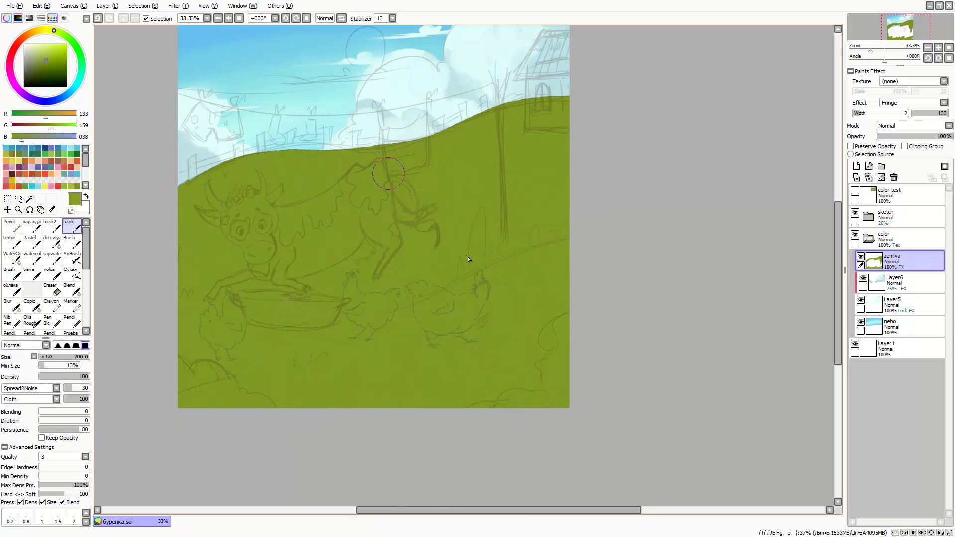
Add a clipped grass layer and paint light-green textured strokes across the meadow
{"action": "key", "text": "ctrl+shift+n"}
{"action": "key", "text": "b"}
{"action": "left_click", "coordinate": [52, 241]}
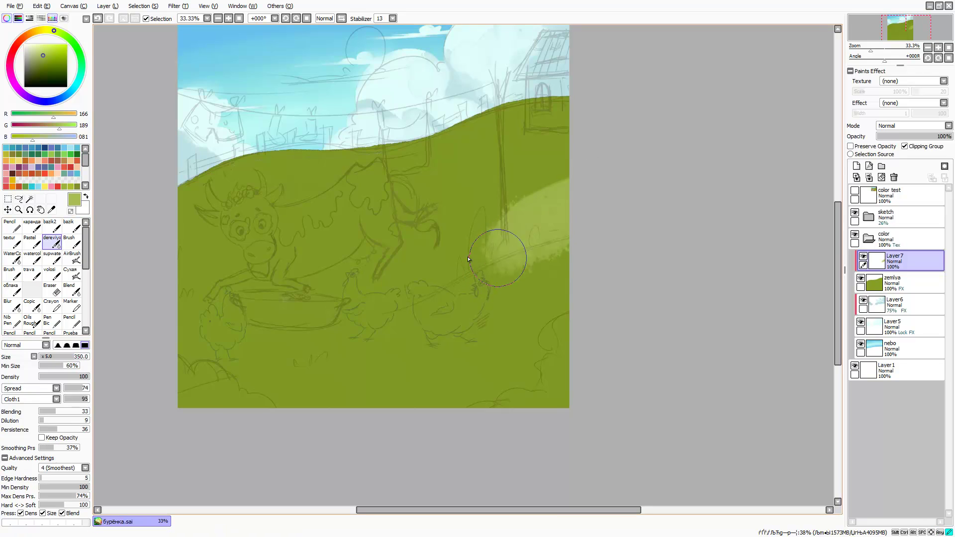
{"action": "left_click_drag", "start_coordinate": [547, 229], "coordinate": [179, 309]}
{"action": "left_click_drag", "start_coordinate": [567, 279], "coordinate": [179, 383]}
Paint darker green diagonal and horizontal grass bands across the meadow
{"action": "left_click", "coordinate": [471, 253], "text": "alt"}
{"action": "key", "text": "["}
{"action": "key", "text": "["}
{"action": "key", "text": "["}
{"action": "left_click_drag", "start_coordinate": [567, 244], "coordinate": [251, 301]}
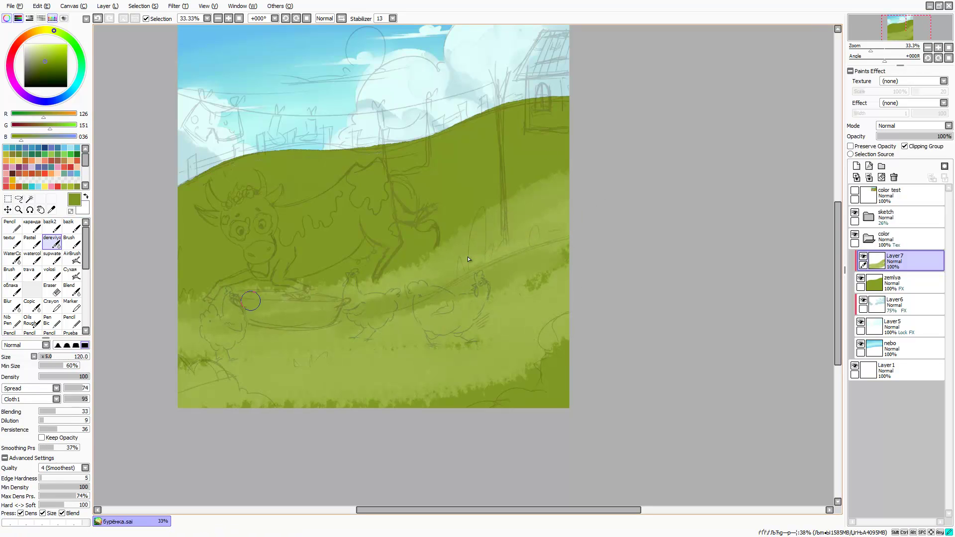
{"action": "left_click_drag", "start_coordinate": [567, 229], "coordinate": [299, 314]}
{"action": "left_click_drag", "start_coordinate": [550, 308], "coordinate": [224, 361]}
{"action": "left_click_drag", "start_coordinate": [547, 348], "coordinate": [179, 388]}
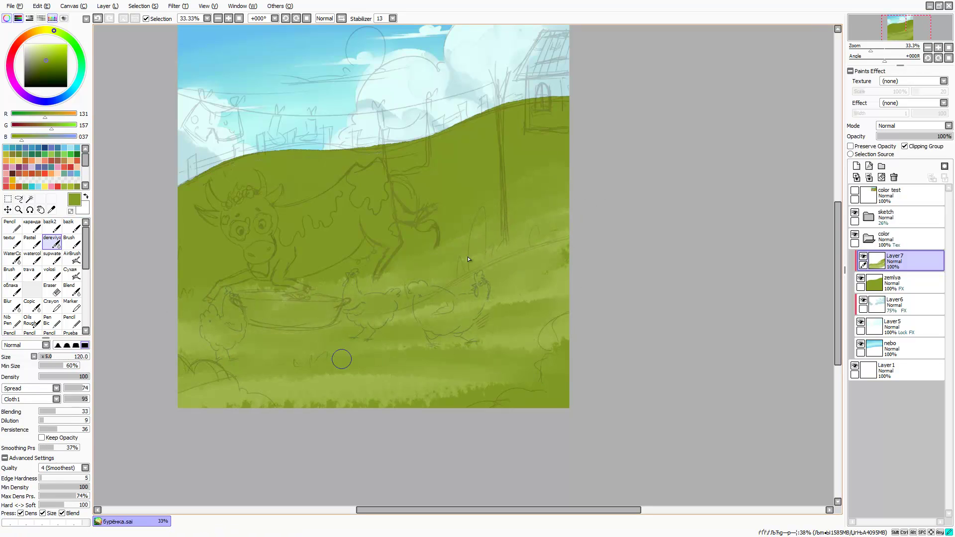
Add lighter green grass strokes across the lower right, comparing with the reference
{"action": "left_click", "coordinate": [502, 388], "text": "alt"}
{"action": "mouse_move", "coordinate": [567, 343]}
{"action": "left_mouse_down"}
{"action": "mouse_move", "coordinate": [513, 403]}
{"action": "mouse_move", "coordinate": [430, 405]}
{"action": "left_mouse_up"}
{"action": "left_click", "coordinate": [547, 308], "text": "alt"}
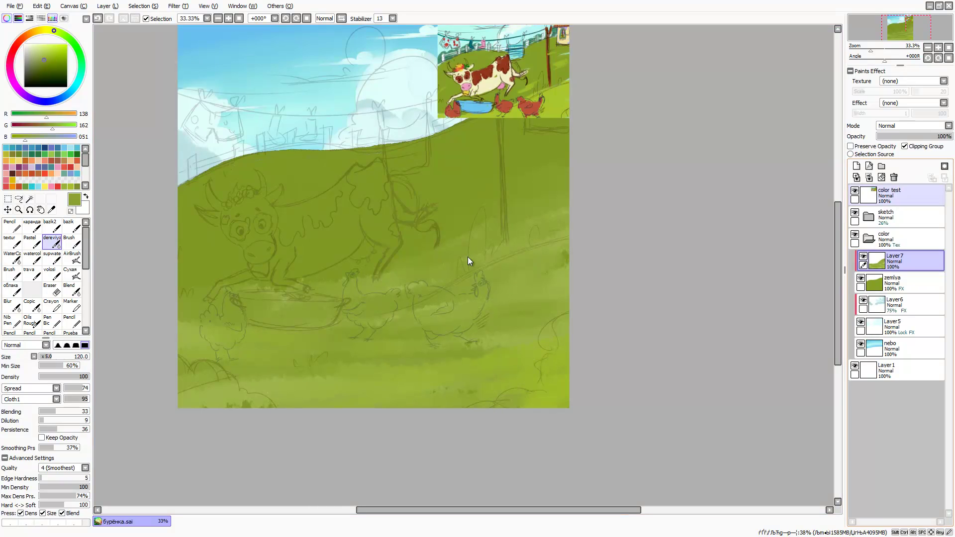
{"action": "left_click_drag", "start_coordinate": [568, 364], "coordinate": [555, 370]}
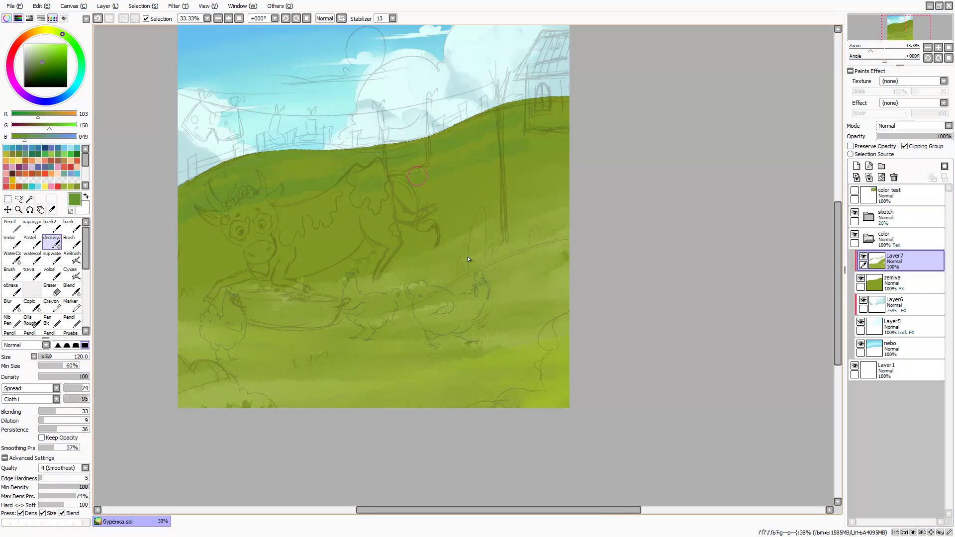
Add a bush layer named kust with a Fringe edge effect and dark teal colour
{"action": "key", "text": "ctrl+shift+n"}
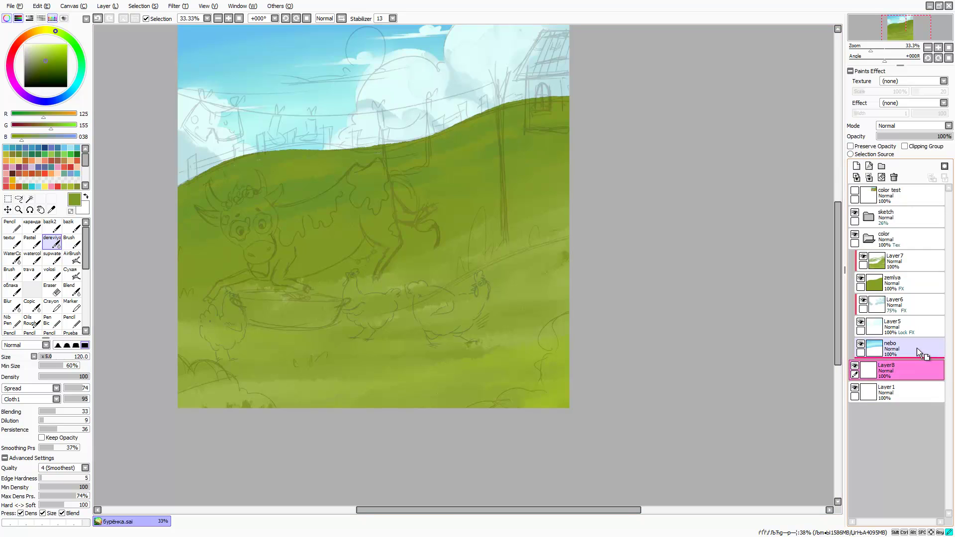
{"action": "double_click", "coordinate": [890, 305]}
{"action": "type", "text": "t"}
{"action": "key", "text": "Return"}
{"action": "left_click", "coordinate": [902, 103]}
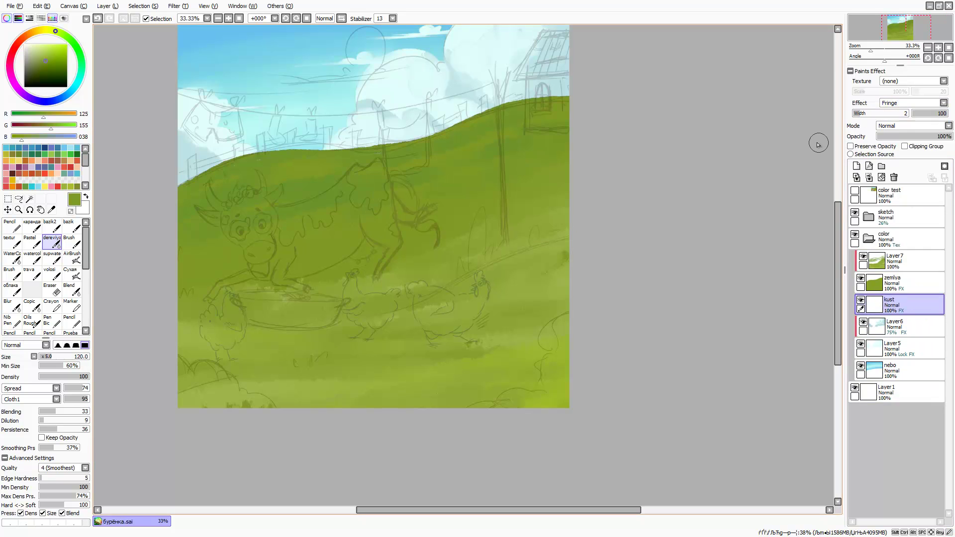
{"action": "key", "text": "b"}
{"action": "left_click", "coordinate": [37, 61]}
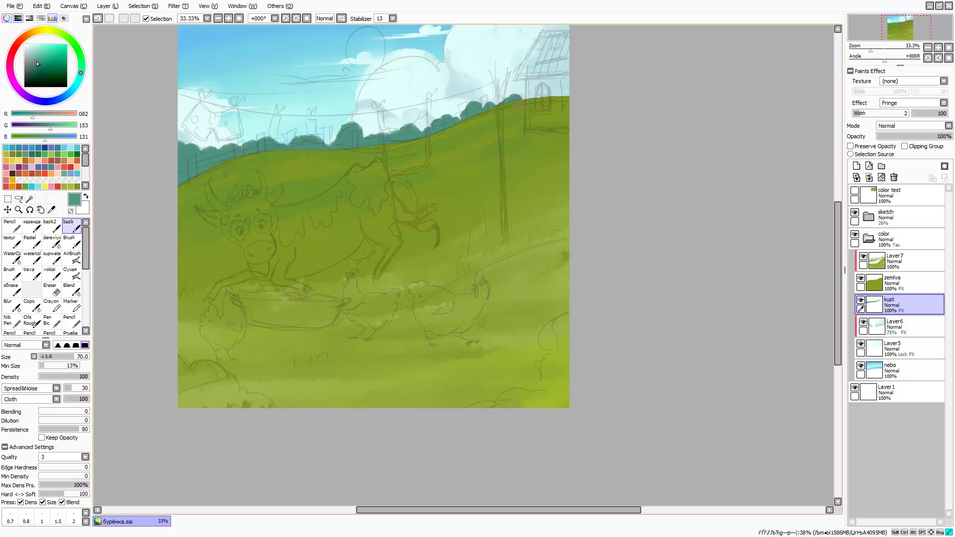
Paint teal bushes along the hilltop horizon
{"action": "scroll", "coordinate": [272, 132], "scroll_direction": "up", "scroll_amount": 3}
{"action": "key", "text": "l"}
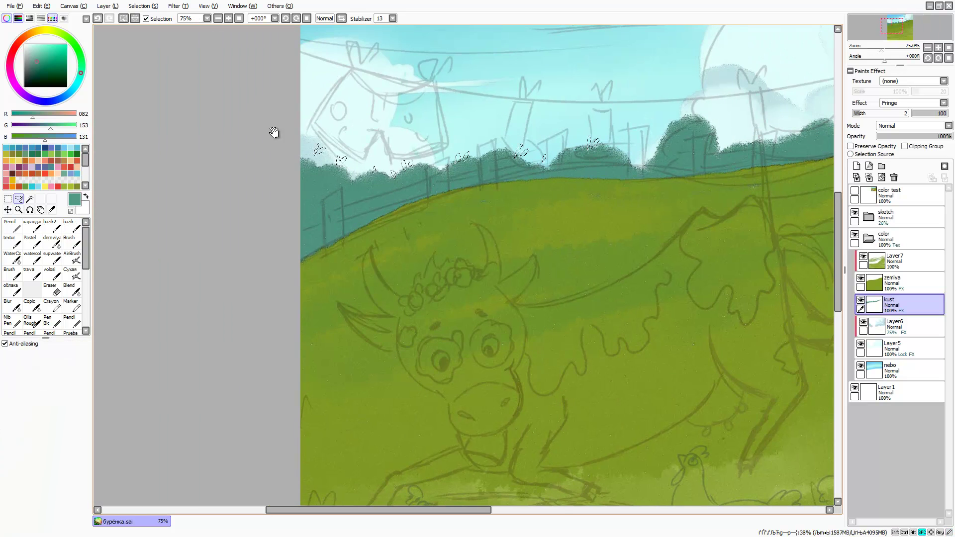
{"action": "left_click_drag", "start_coordinate": [274, 132], "coordinate": [276, 135]}
{"action": "key", "text": "b"}
{"action": "scroll", "coordinate": [273, 134], "scroll_direction": "down", "scroll_amount": 1}
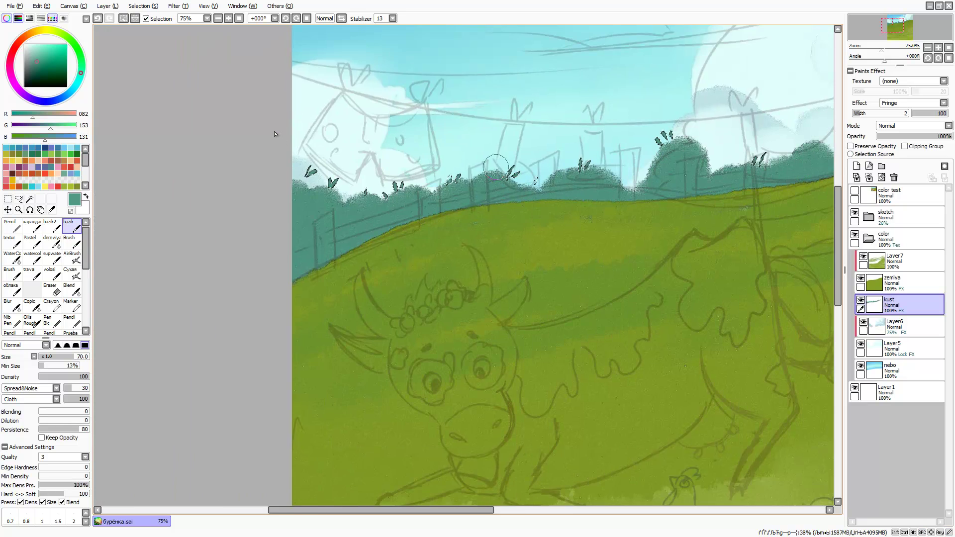
{"action": "scroll", "coordinate": [274, 134], "scroll_direction": "down", "scroll_amount": 1}
{"action": "left_click_drag", "start_coordinate": [577, 232], "coordinate": [490, 225]}
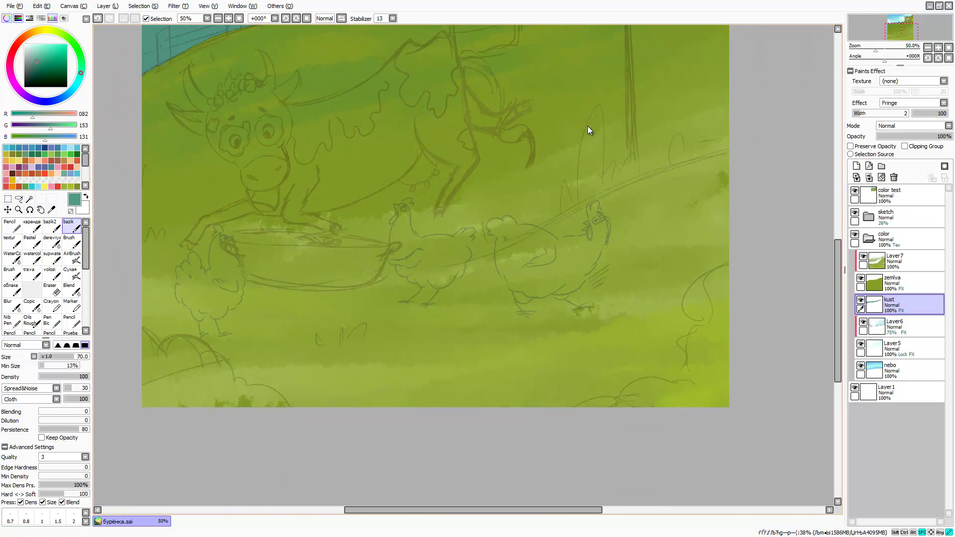
{"action": "left_click_drag", "start_coordinate": [589, 128], "coordinate": [517, 135]}
Add a second bush layer named kust2 above the grass
{"action": "left_click", "coordinate": [856, 166]}
{"action": "double_click", "coordinate": [893, 260]}
{"action": "type", "text": "ky"}
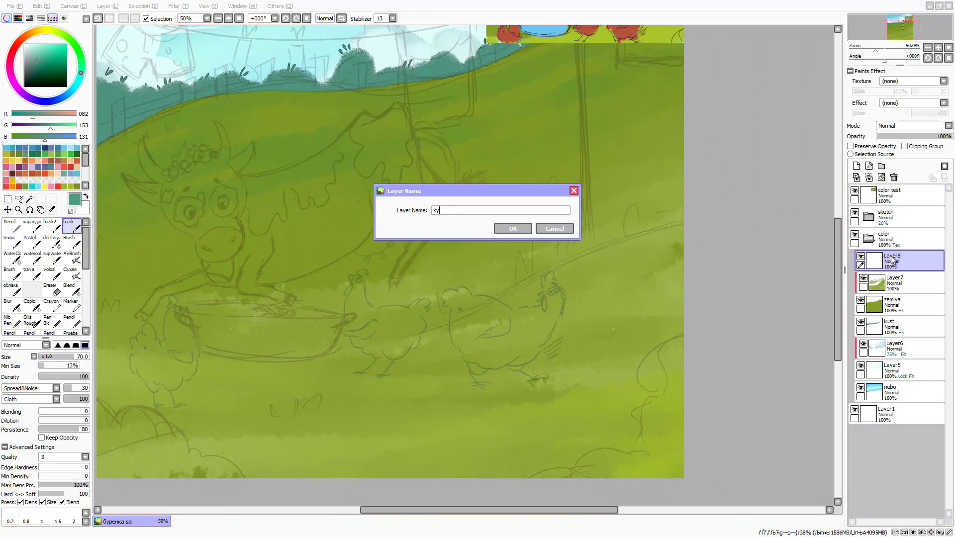
{"action": "key", "text": "Return"}
{"action": "scroll", "coordinate": [299, 150], "scroll_direction": "down", "scroll_amount": 2}
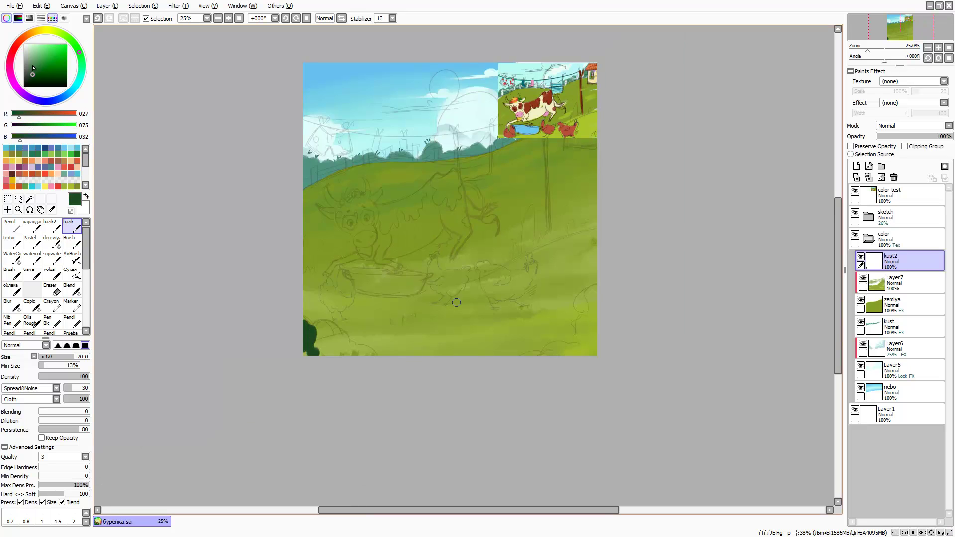
Paint a dark green bush in the bottom-right corner and shade it with AirBrush
{"action": "left_click_drag", "start_coordinate": [595, 291], "coordinate": [536, 363]}
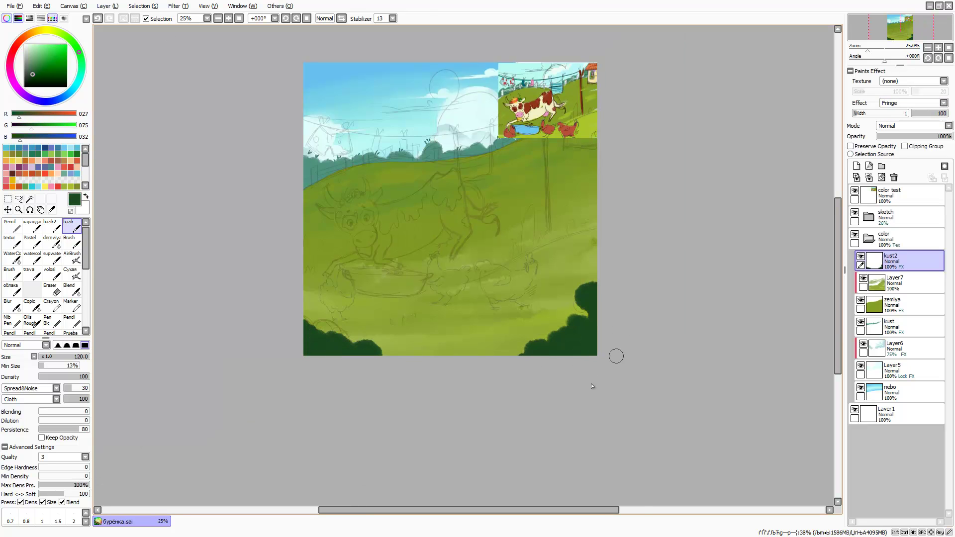
{"action": "scroll", "coordinate": [584, 343], "scroll_direction": "up", "scroll_amount": 2}
{"action": "scroll", "coordinate": [580, 344], "scroll_direction": "down", "scroll_amount": 1}
{"action": "scroll", "coordinate": [580, 344], "scroll_direction": "left", "scroll_amount": 3}
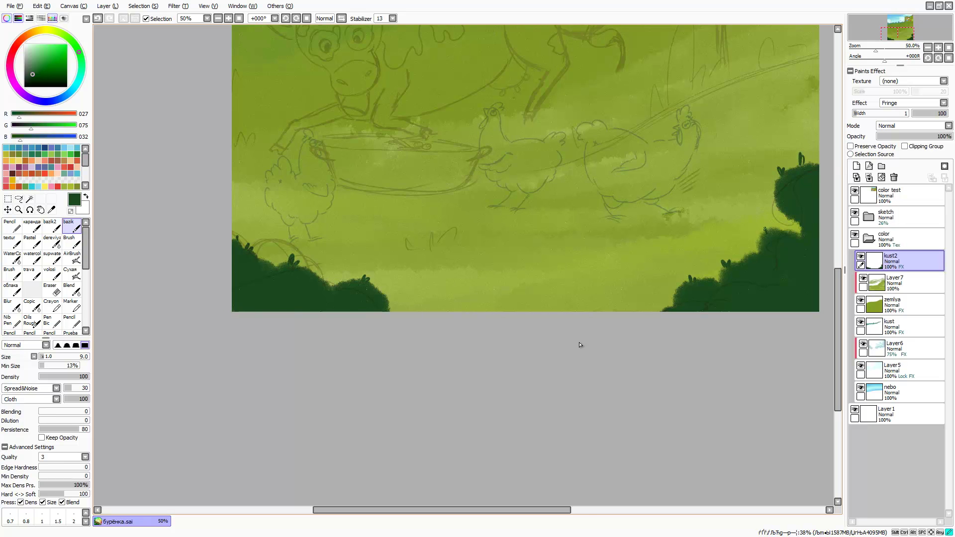
{"action": "scroll", "coordinate": [580, 344], "scroll_direction": "right", "scroll_amount": 1}
{"action": "key", "text": "v"}
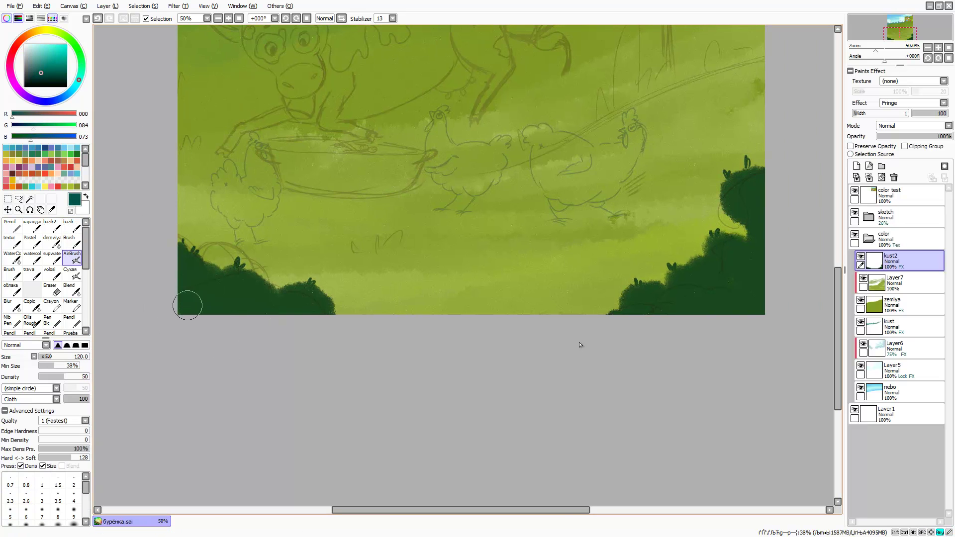
{"action": "scroll", "coordinate": [579, 344], "scroll_direction": "right", "scroll_amount": 1}
{"action": "scroll", "coordinate": [579, 344], "scroll_direction": "right", "scroll_amount": 2}
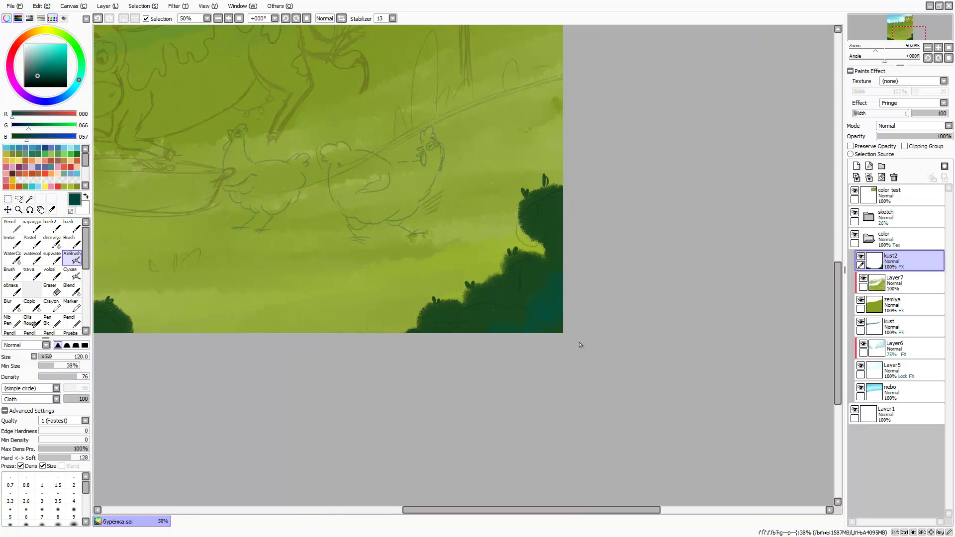
{"action": "scroll", "coordinate": [579, 344], "scroll_direction": "down", "scroll_amount": 1}
{"action": "scroll", "coordinate": [580, 344], "scroll_direction": "left", "scroll_amount": 3}
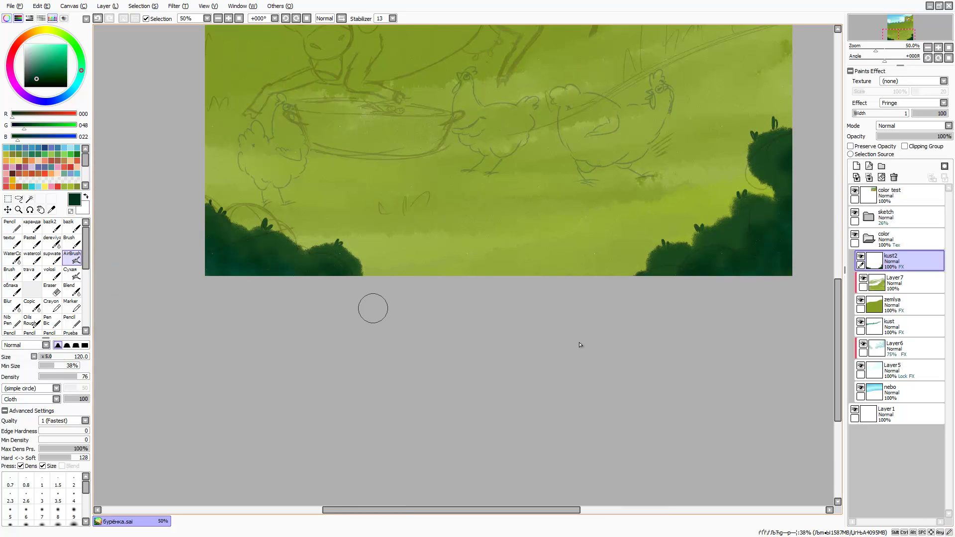
{"action": "scroll", "coordinate": [579, 344], "scroll_direction": "down", "scroll_amount": 3}
{"action": "scroll", "coordinate": [699, 197], "scroll_direction": "up", "scroll_amount": 2}
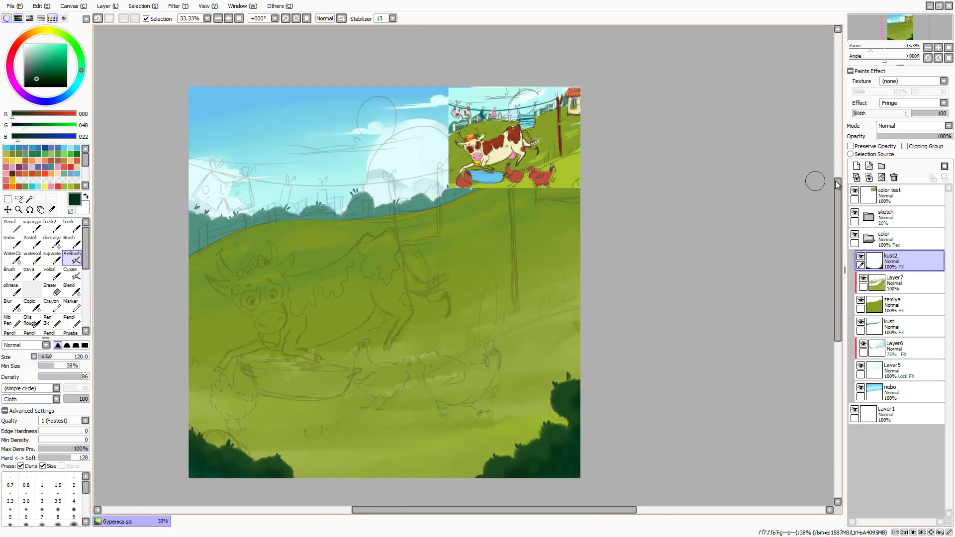
{"action": "left_click", "coordinate": [855, 191]}
Add a new layer named 'zabor' for the fence and switch to the solid brush
{"action": "left_click", "coordinate": [856, 166]}
{"action": "double_click", "coordinate": [890, 257]}
{"action": "type", "text": "zabor"}
{"action": "key", "text": "Return"}
{"action": "scroll", "coordinate": [220, 247], "scroll_direction": "up", "scroll_amount": 1}
{"action": "key", "text": "b"}
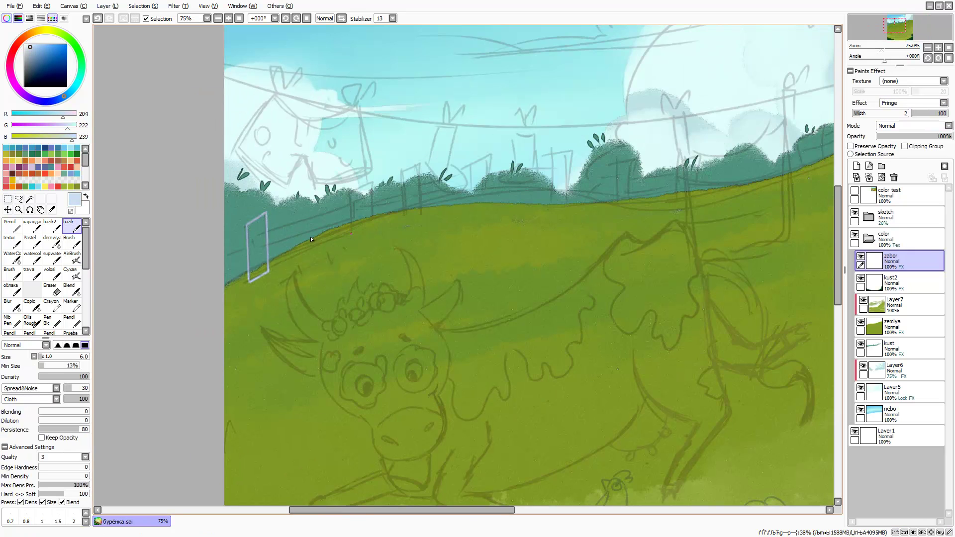
Paint pale fence post strokes along the hilltop, then hide the sketch lines
{"action": "left_click_drag", "start_coordinate": [311, 240], "coordinate": [232, 274]}
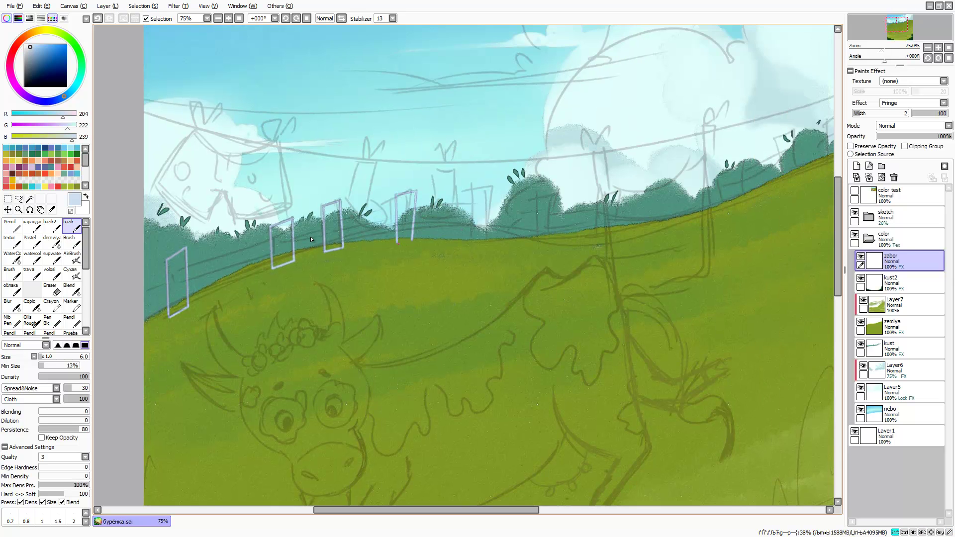
{"action": "left_click_drag", "start_coordinate": [311, 239], "coordinate": [229, 281]}
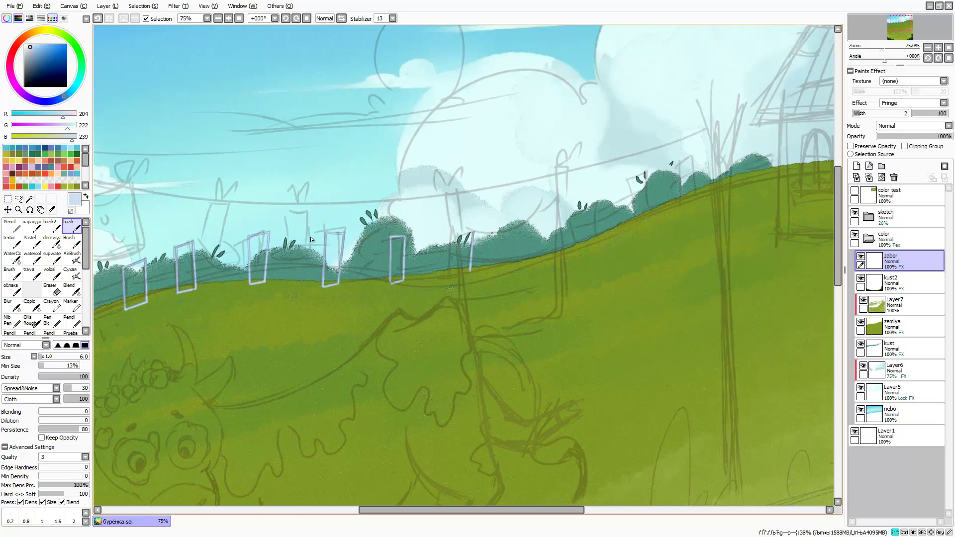
{"action": "left_click_drag", "start_coordinate": [311, 240], "coordinate": [214, 262]}
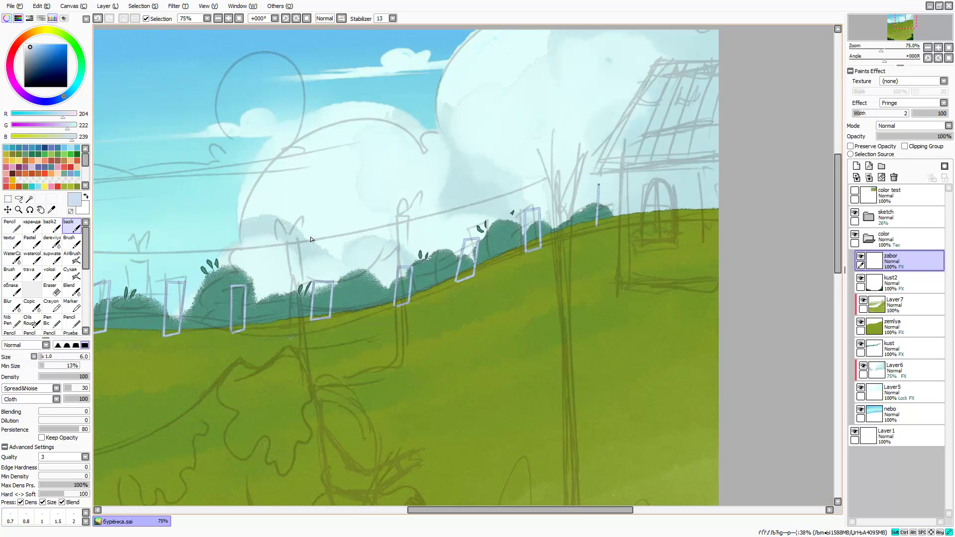
{"action": "left_click_drag", "start_coordinate": [597, 226], "coordinate": [599, 185]}
{"action": "left_click", "coordinate": [854, 212]}
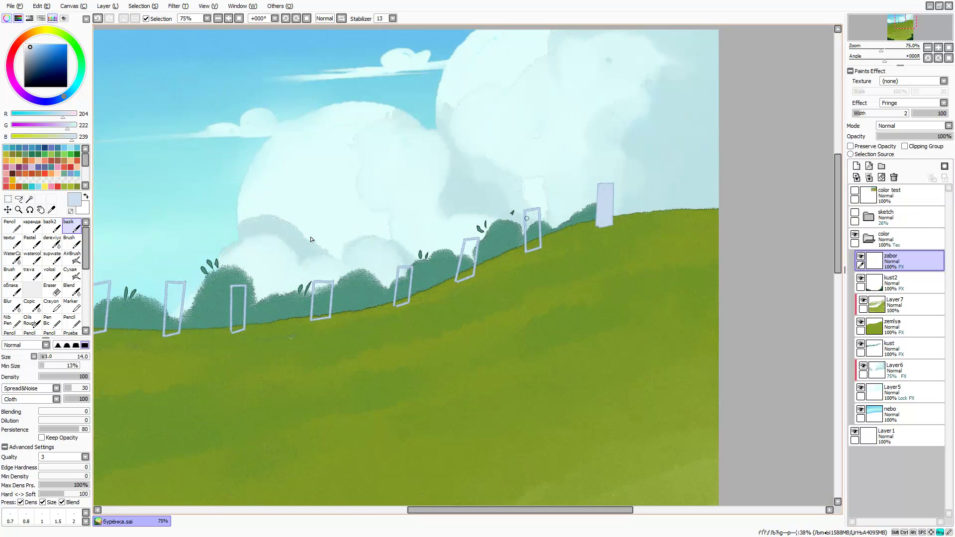
With a slightly smaller brush, fill the fence posts pale blue, including the outlined left post
{"action": "key", "text": "bracketleft"}
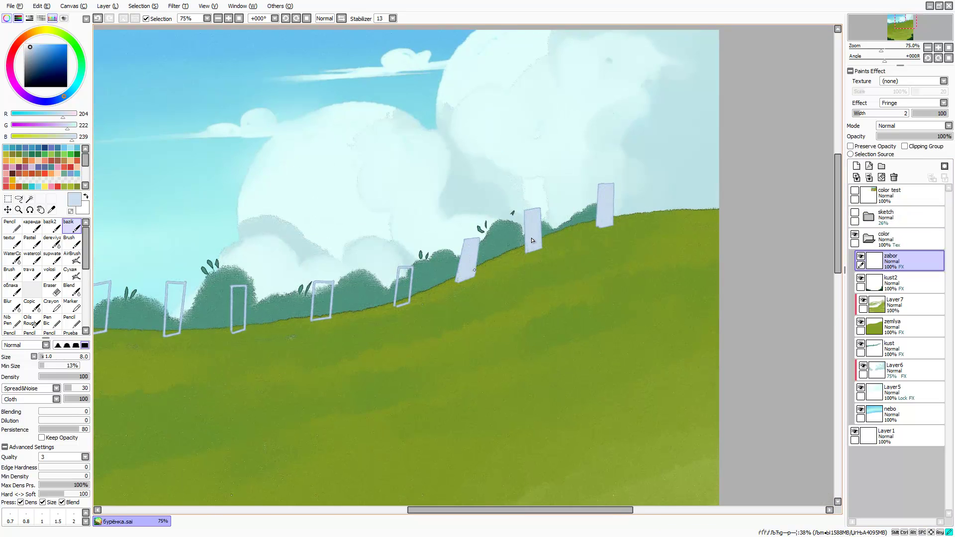
{"action": "left_click_drag", "start_coordinate": [406, 298], "coordinate": [537, 226]}
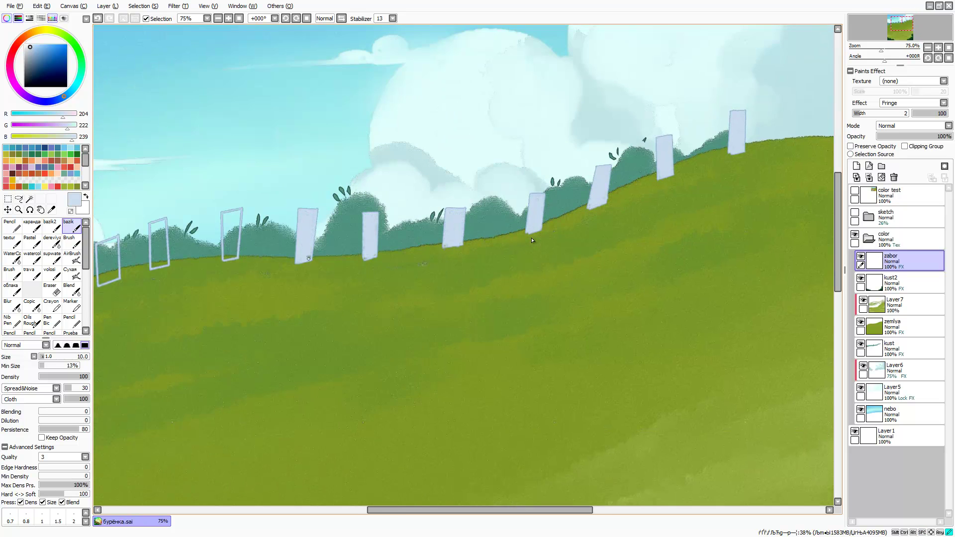
{"action": "left_click_drag", "start_coordinate": [308, 258], "coordinate": [426, 233]}
{"action": "left_click_drag", "start_coordinate": [351, 215], "coordinate": [356, 187]}
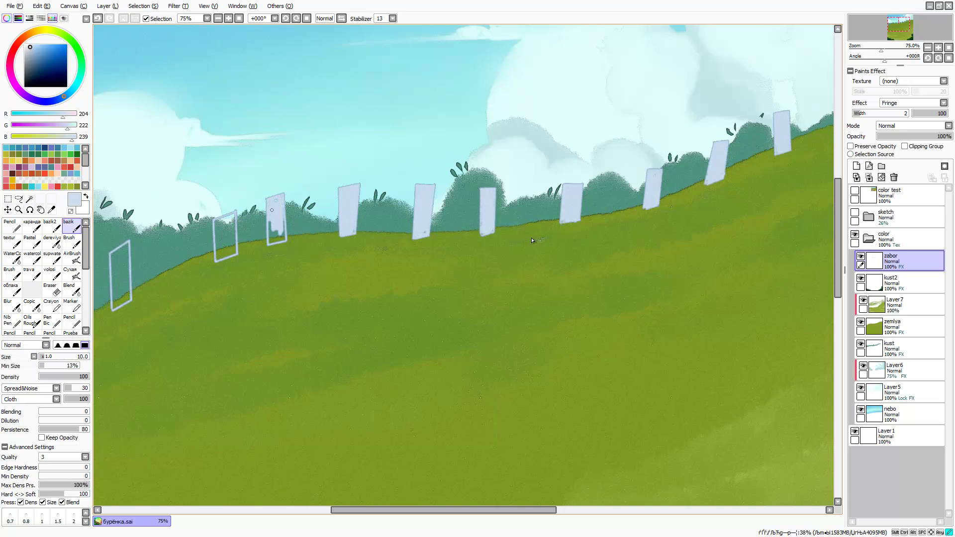
{"action": "left_click_drag", "start_coordinate": [374, 268], "coordinate": [532, 240]}
{"action": "left_click_drag", "start_coordinate": [388, 196], "coordinate": [389, 219]}
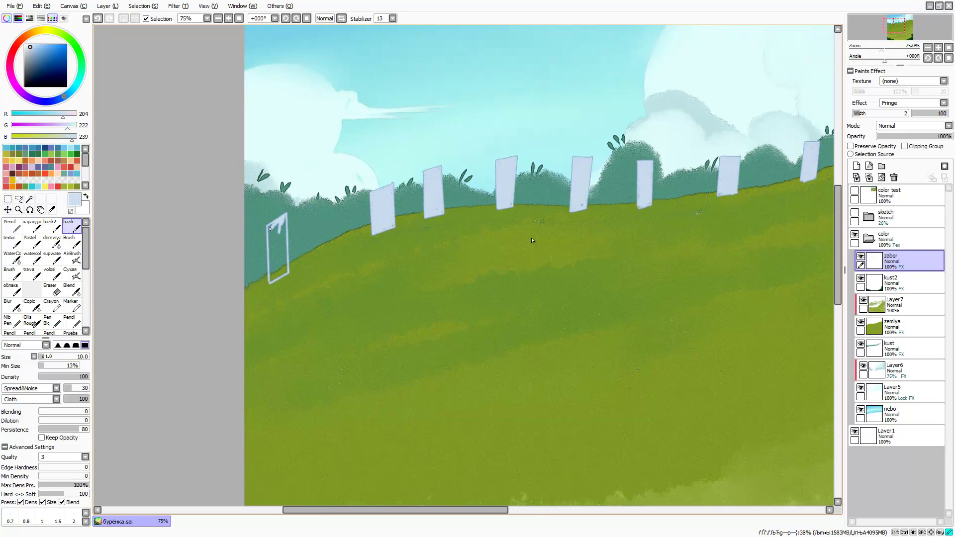
Duplicate the zabor layer, shift the copy right along the slope below zabor, and add Layer8
{"action": "scroll", "coordinate": [278, 255], "scroll_direction": "down", "scroll_amount": 4}
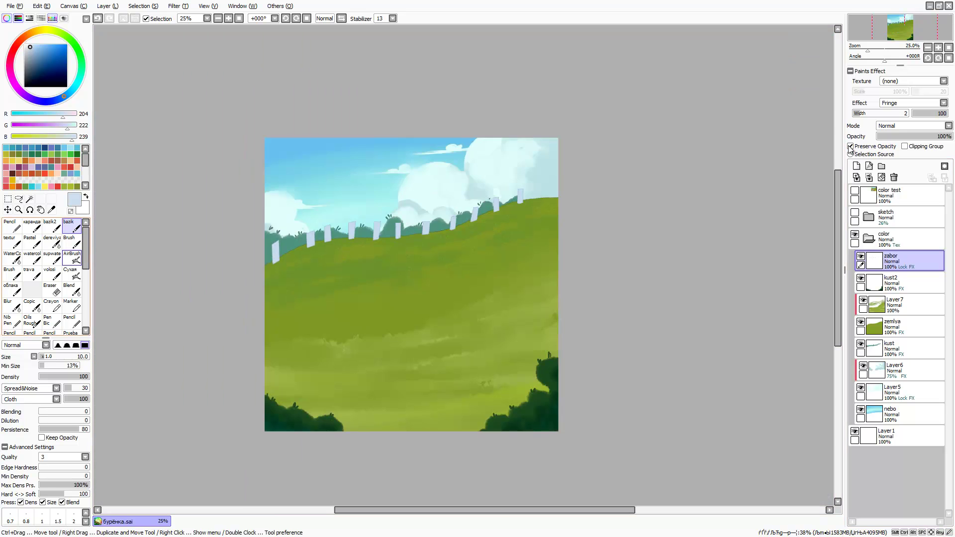
{"action": "scroll", "coordinate": [394, 258], "scroll_direction": "up", "scroll_amount": 4}
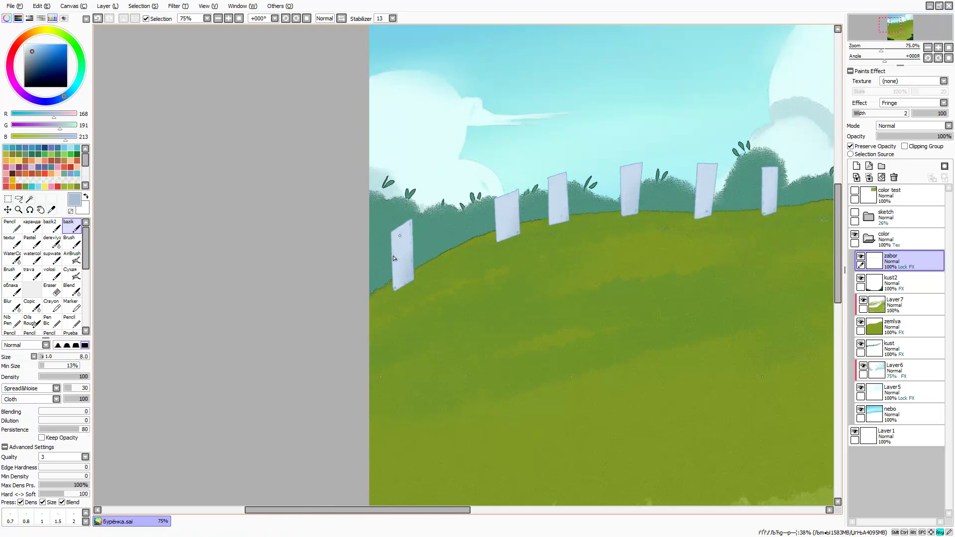
{"action": "left_click_drag", "start_coordinate": [653, 186], "coordinate": [394, 258]}
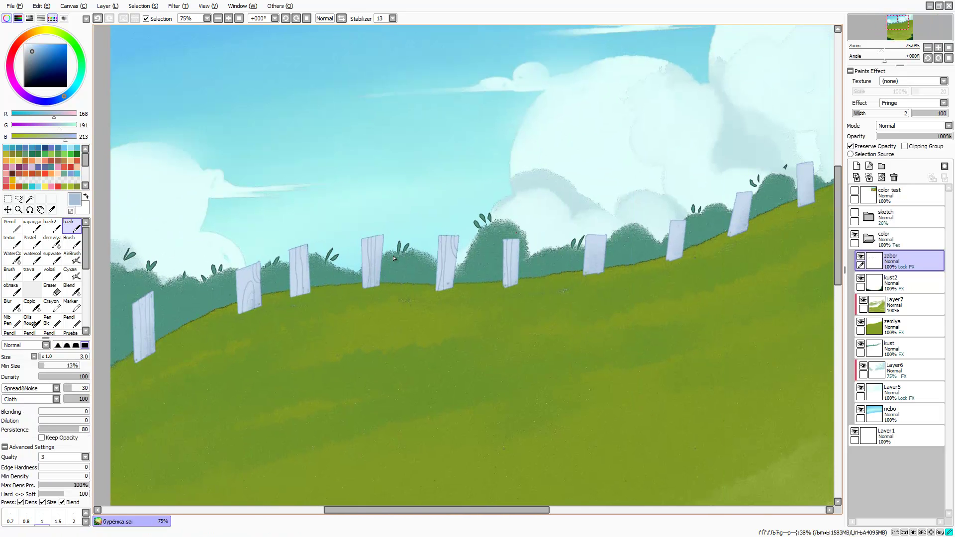
{"action": "scroll", "coordinate": [394, 259], "scroll_direction": "right", "scroll_amount": 5}
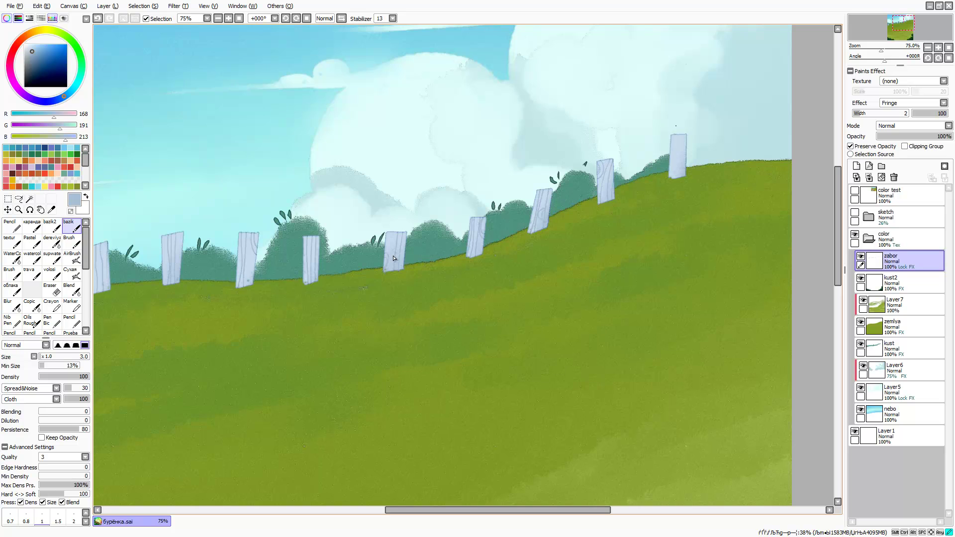
{"action": "scroll", "coordinate": [393, 258], "scroll_direction": "down", "scroll_amount": 2}
{"action": "scroll", "coordinate": [394, 258], "scroll_direction": "down", "scroll_amount": 2}
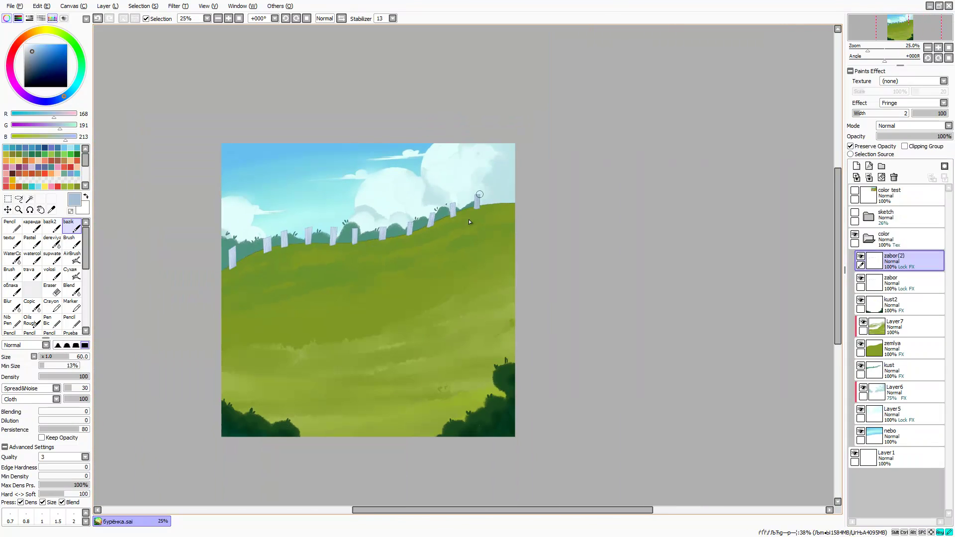
{"action": "scroll", "coordinate": [305, 242], "scroll_direction": "up", "scroll_amount": 1}
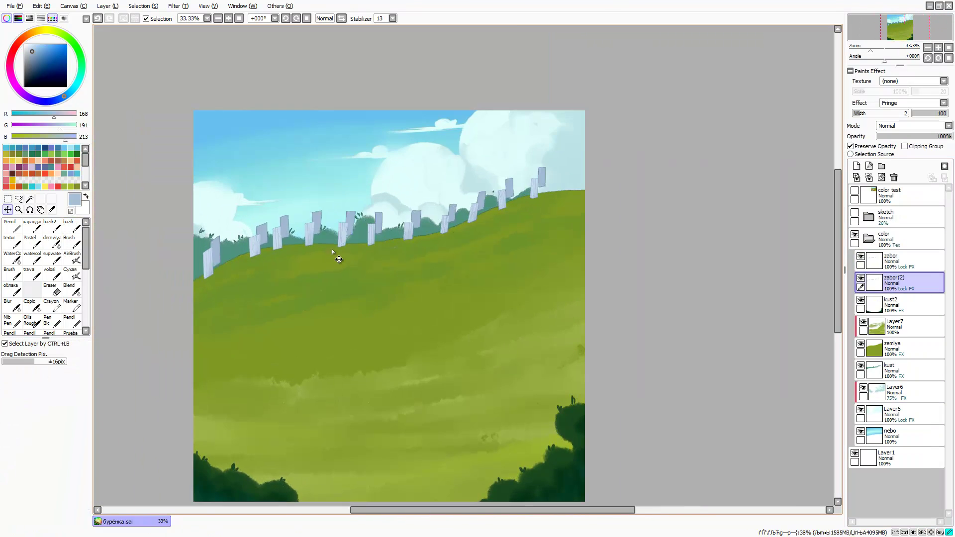
{"action": "left_click", "coordinate": [857, 166]}
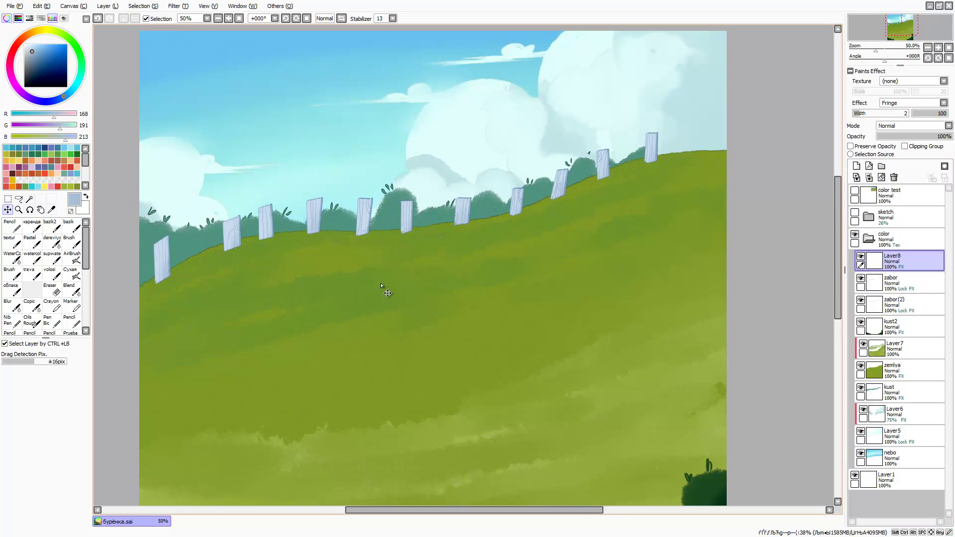
Select a long thin rectangle on Layer8 and fill it pale blue as the first rail
{"action": "scroll", "coordinate": [364, 278], "scroll_direction": "up", "scroll_amount": 1}
{"action": "left_click_drag", "start_coordinate": [279, 273], "coordinate": [326, 287]}
{"action": "left_click_drag", "start_coordinate": [247, 261], "coordinate": [330, 271]}
{"action": "left_click", "coordinate": [68, 226]}
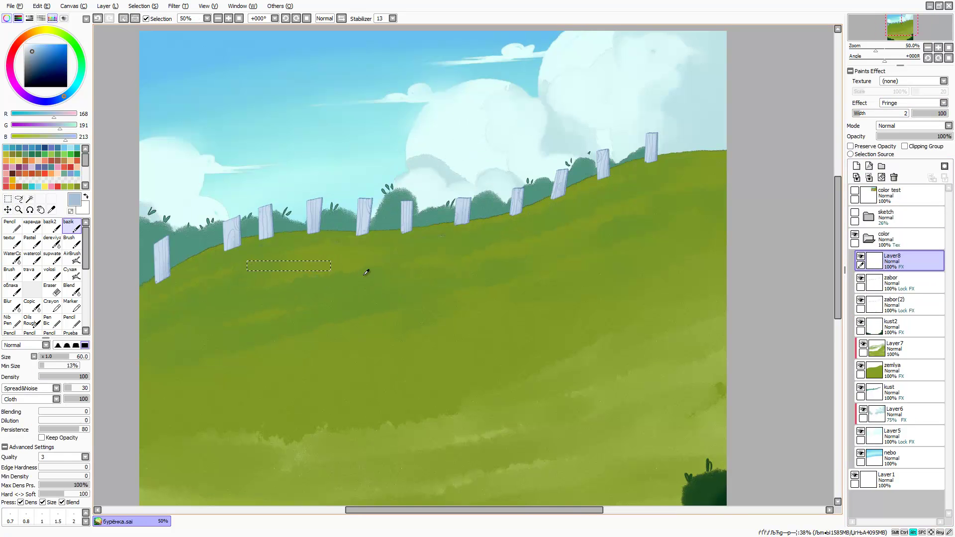
{"action": "left_click", "coordinate": [315, 214], "text": "alt"}
{"action": "left_click_drag", "start_coordinate": [254, 266], "coordinate": [351, 257]}
Tilt the rail with Ctrl+T to follow the hill slope and give it the Fringe effect
{"action": "scroll", "coordinate": [262, 217], "scroll_direction": "up", "scroll_amount": 3}
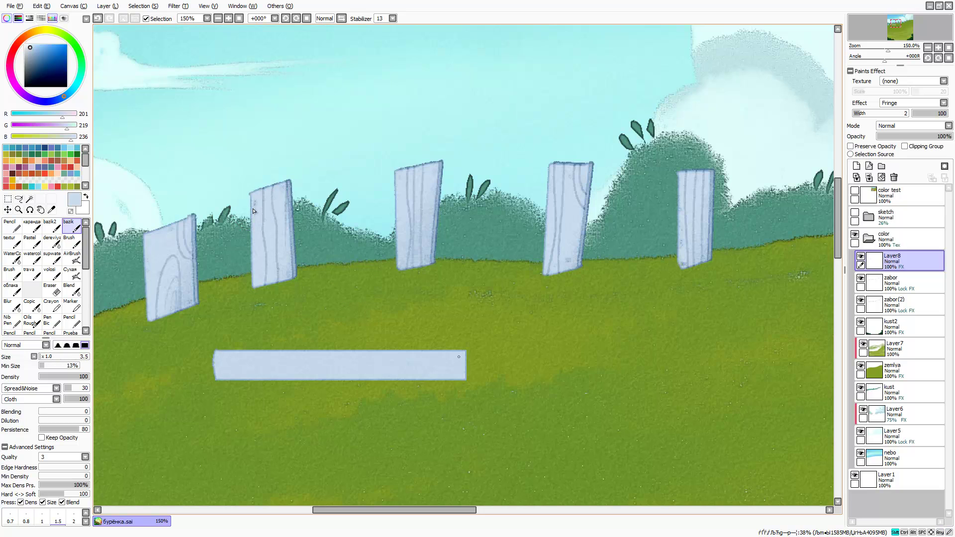
{"action": "scroll", "coordinate": [249, 279], "scroll_direction": "down", "scroll_amount": 4}
{"action": "scroll", "coordinate": [248, 279], "scroll_direction": "up", "scroll_amount": 2}
{"action": "key", "text": "ctrl+t"}
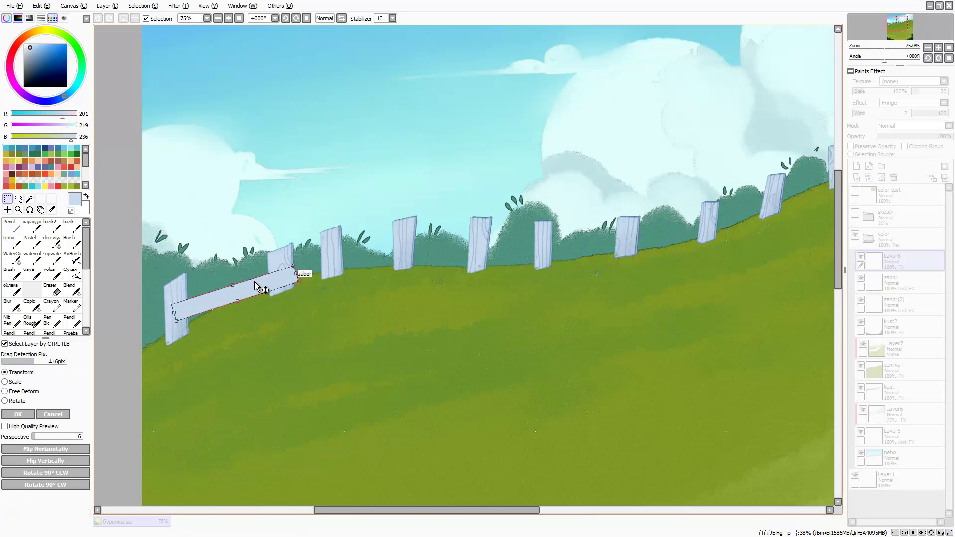
{"action": "mouse_move", "coordinate": [294, 278]}
{"action": "left_mouse_down"}
{"action": "mouse_move", "coordinate": [289, 267]}
{"action": "mouse_move", "coordinate": [331, 299]}
{"action": "left_mouse_up"}
{"action": "key", "text": "Return"}
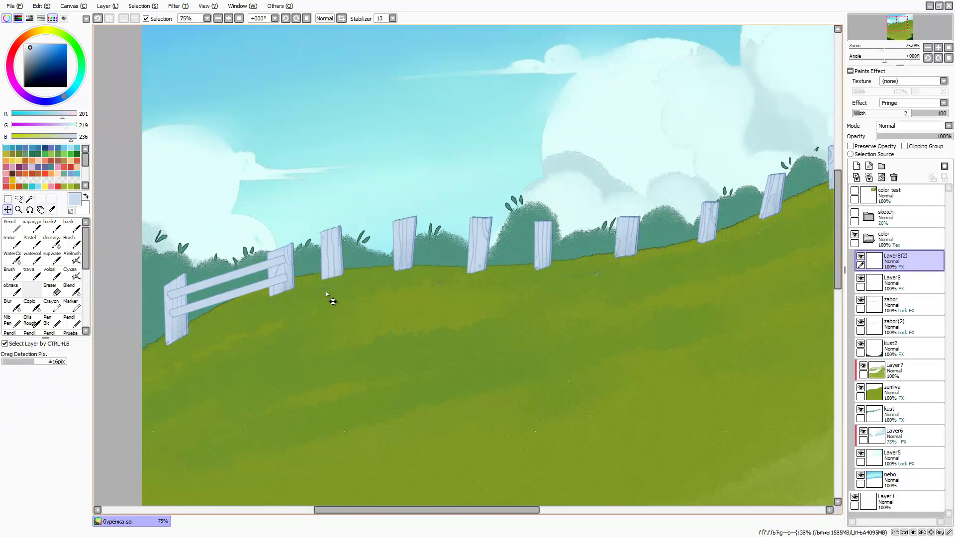
{"action": "key", "text": "Return"}
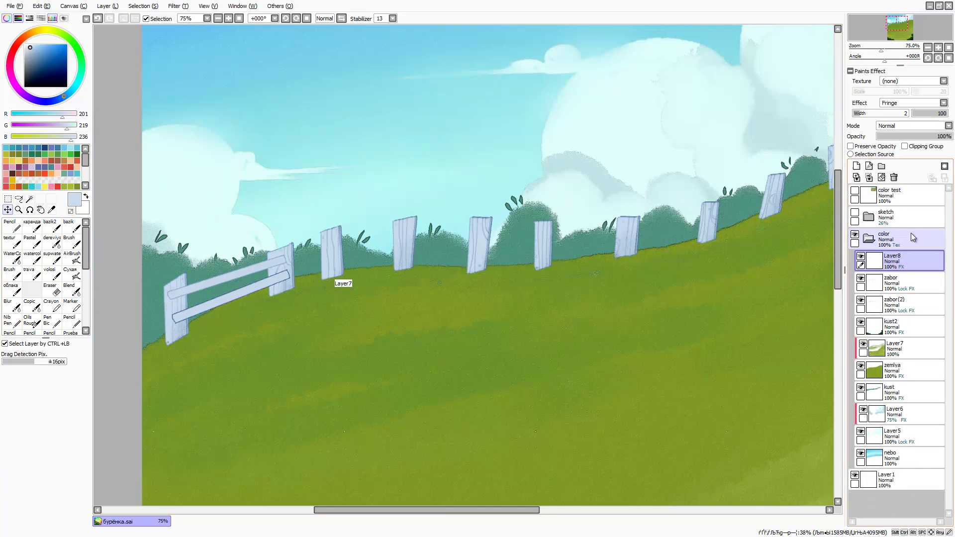
{"action": "left_click", "coordinate": [893, 282]}
{"action": "left_click", "coordinate": [898, 102]}
{"action": "left_click", "coordinate": [890, 119]}
Move the copied rail up and right and rotate it to match the slope
{"action": "left_click", "coordinate": [893, 260]}
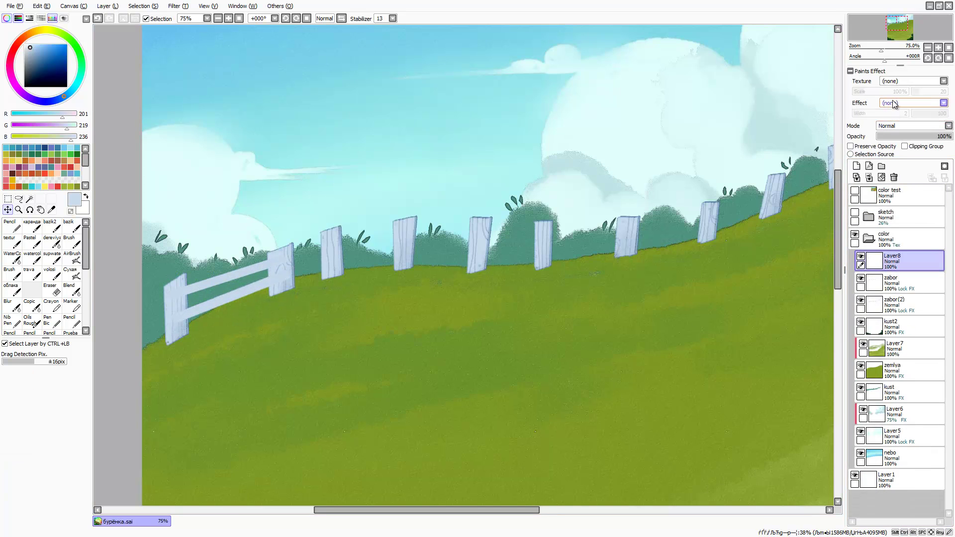
{"action": "left_click_drag", "start_coordinate": [285, 316], "coordinate": [406, 281]}
{"action": "key", "text": "ctrl+t"}
{"action": "mouse_move", "coordinate": [401, 320]}
{"action": "left_mouse_down"}
{"action": "mouse_move", "coordinate": [395, 277]}
{"action": "mouse_move", "coordinate": [377, 249]}
{"action": "left_mouse_up"}
{"action": "key", "text": "Return"}
Place further rail copies between the next fence posts to the right
{"action": "left_click_drag", "start_coordinate": [366, 294], "coordinate": [537, 298]}
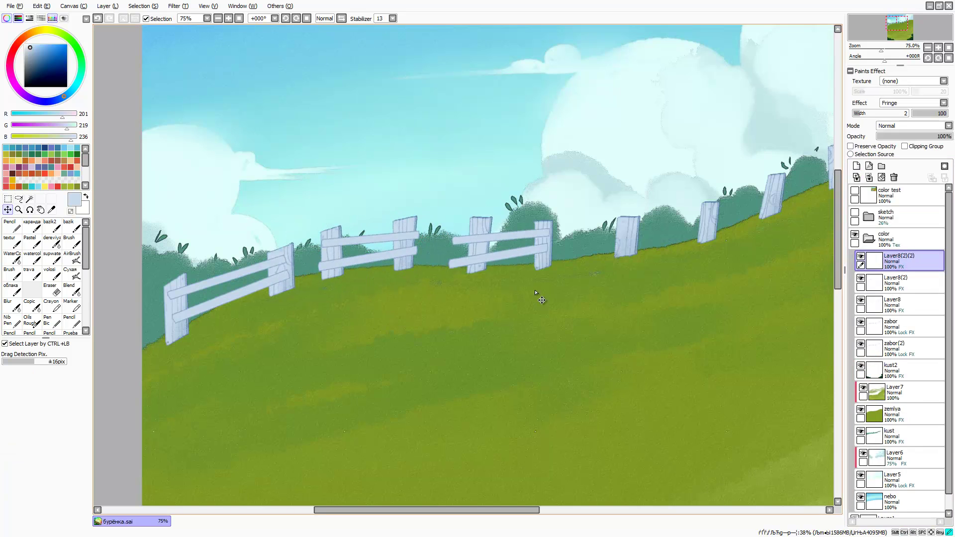
{"action": "key", "text": "ctrl+t"}
{"action": "mouse_move", "coordinate": [528, 259]}
{"action": "left_mouse_down"}
{"action": "mouse_move", "coordinate": [520, 246]}
{"action": "mouse_move", "coordinate": [492, 244]}
{"action": "mouse_move", "coordinate": [647, 196]}
{"action": "mouse_move", "coordinate": [631, 205]}
{"action": "left_mouse_up"}
{"action": "key", "text": "Return"}
{"action": "scroll", "coordinate": [519, 246], "scroll_direction": "right", "scroll_amount": 3}
{"action": "key", "text": "ctrl+t"}
{"action": "key", "text": "Return"}
{"action": "key", "text": "ctrl+t"}
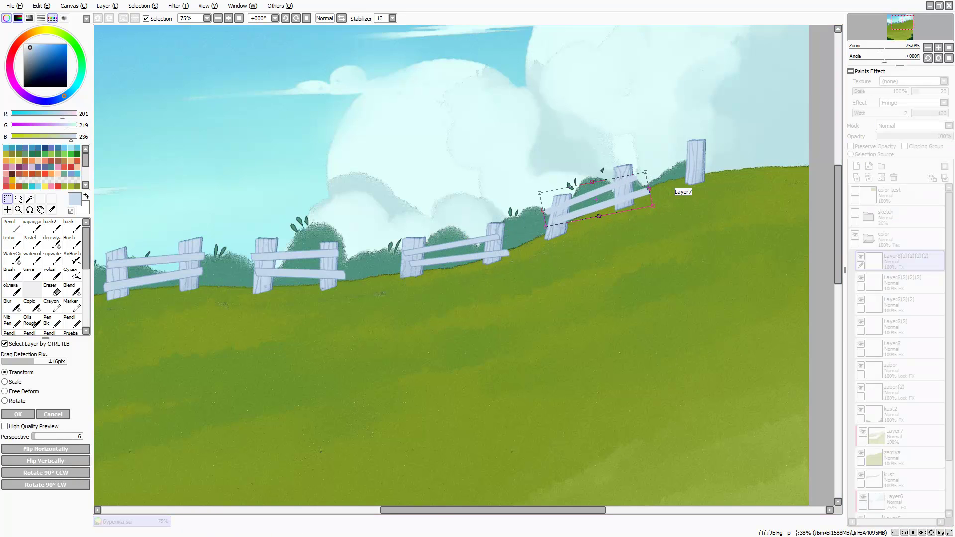
Erase the stray leftmost post on the second fence posts layer
{"action": "key", "text": "Return"}
{"action": "scroll", "coordinate": [631, 205], "scroll_direction": "down", "scroll_amount": 3}
{"action": "scroll", "coordinate": [700, 303], "scroll_direction": "up", "scroll_amount": 1}
{"action": "left_click", "coordinate": [453, 290], "text": "ctrl"}
{"action": "scroll", "coordinate": [453, 290], "scroll_direction": "up", "scroll_amount": 1}
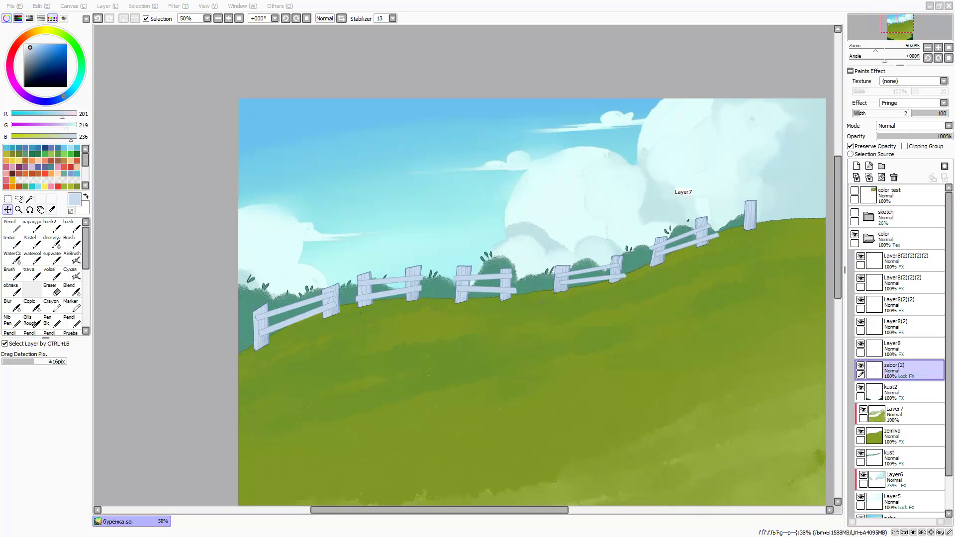
{"action": "left_click", "coordinate": [850, 145]}
{"action": "key", "text": "e"}
{"action": "left_click_drag", "start_coordinate": [364, 276], "coordinate": [366, 305]}
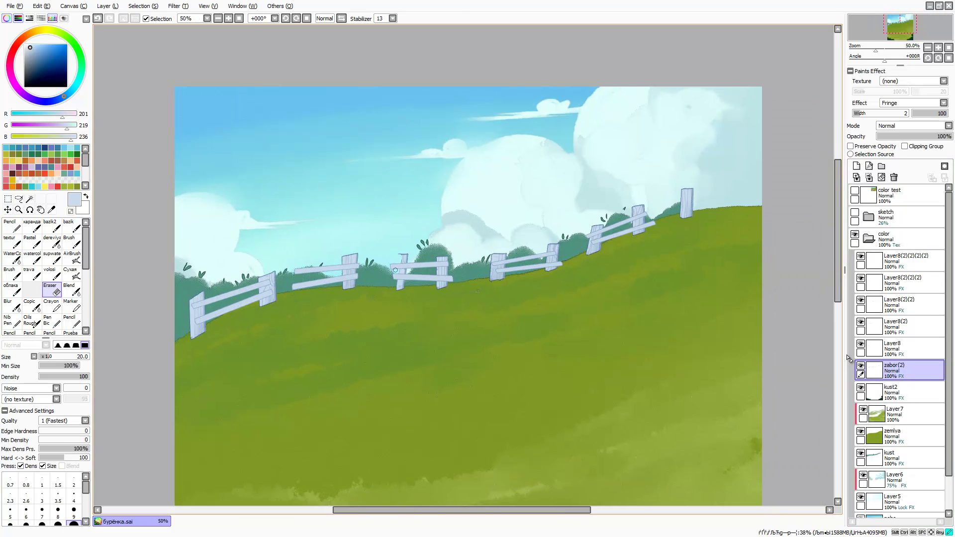
Stretch the left and middle rails with Ctrl+T so they reach the neighbouring posts
{"action": "left_click", "coordinate": [895, 348]}
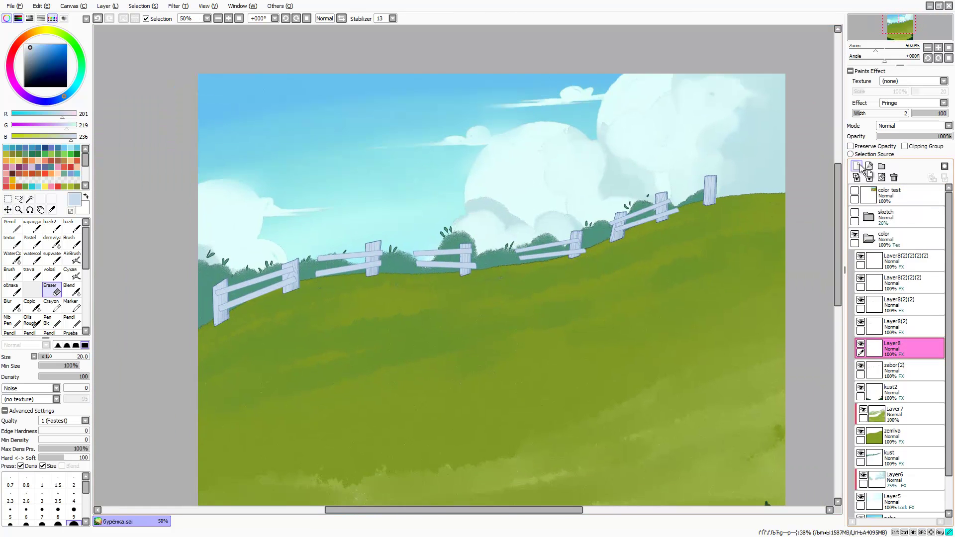
{"action": "key", "text": "ctrl+t"}
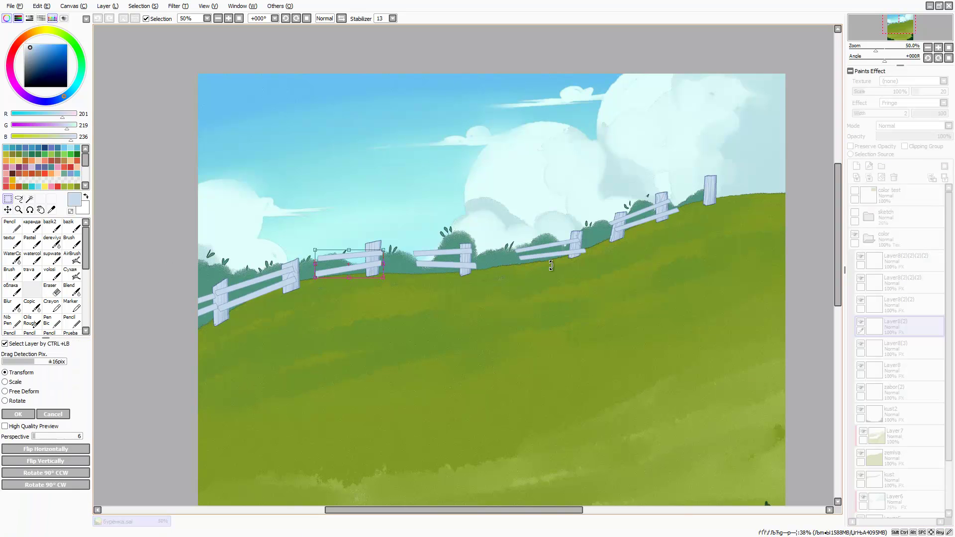
{"action": "left_click_drag", "start_coordinate": [348, 261], "coordinate": [324, 268]}
{"action": "key", "text": "Return"}
{"action": "left_click", "coordinate": [560, 263], "text": "ctrl"}
{"action": "key", "text": "ctrl+t"}
{"action": "left_click_drag", "start_coordinate": [415, 256], "coordinate": [370, 254]}
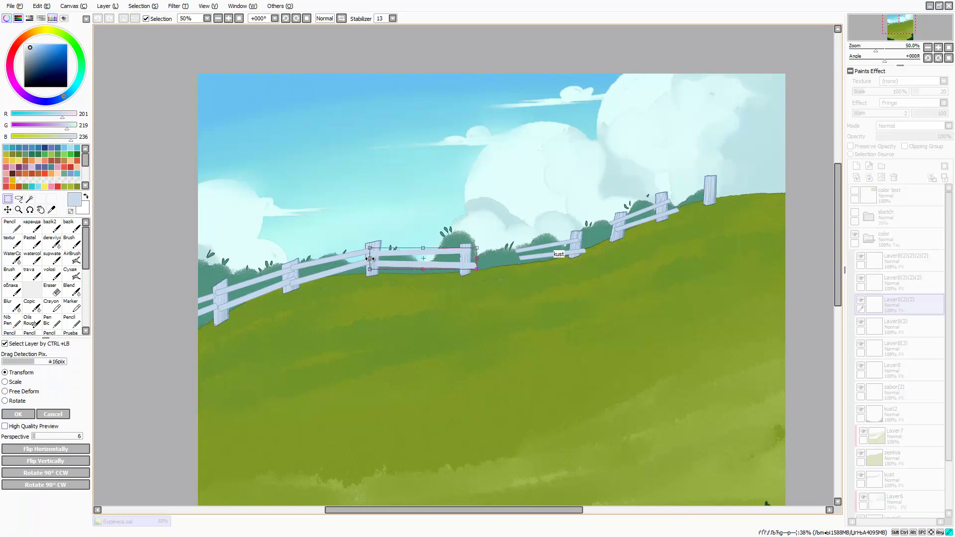
{"action": "key", "text": "Return"}
Lengthen and reposition the right, upper-right and far-right rails to join the far posts
{"action": "left_click", "coordinate": [900, 281]}
{"action": "key", "text": "ctrl+t"}
{"action": "left_click_drag", "start_coordinate": [522, 262], "coordinate": [521, 259]}
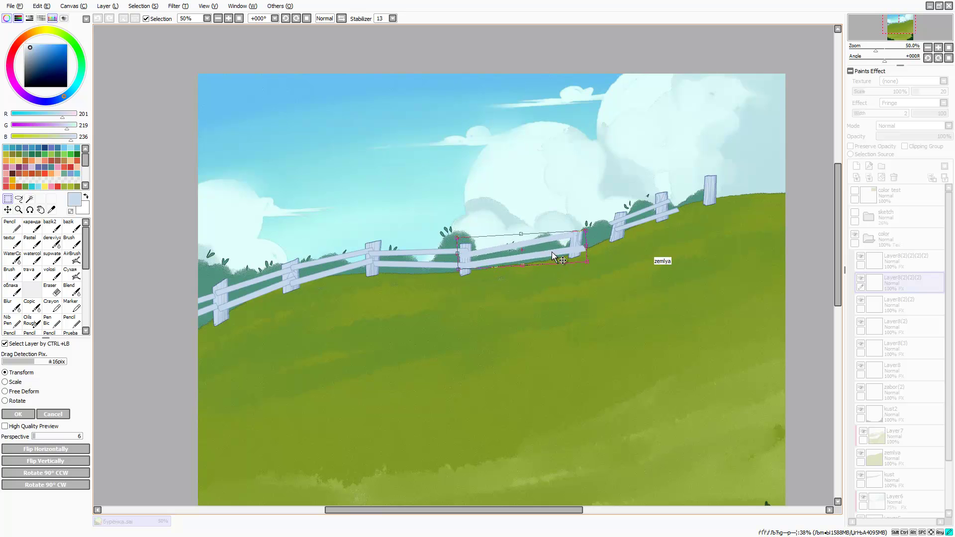
{"action": "key", "text": "Return"}
{"action": "left_click", "coordinate": [901, 259]}
{"action": "key", "text": "ctrl+t"}
{"action": "mouse_move", "coordinate": [627, 214]}
{"action": "left_mouse_down"}
{"action": "mouse_move", "coordinate": [617, 219]}
{"action": "mouse_move", "coordinate": [660, 198]}
{"action": "left_mouse_up"}
{"action": "key", "text": "Return"}
{"action": "key", "text": "ctrl+t"}
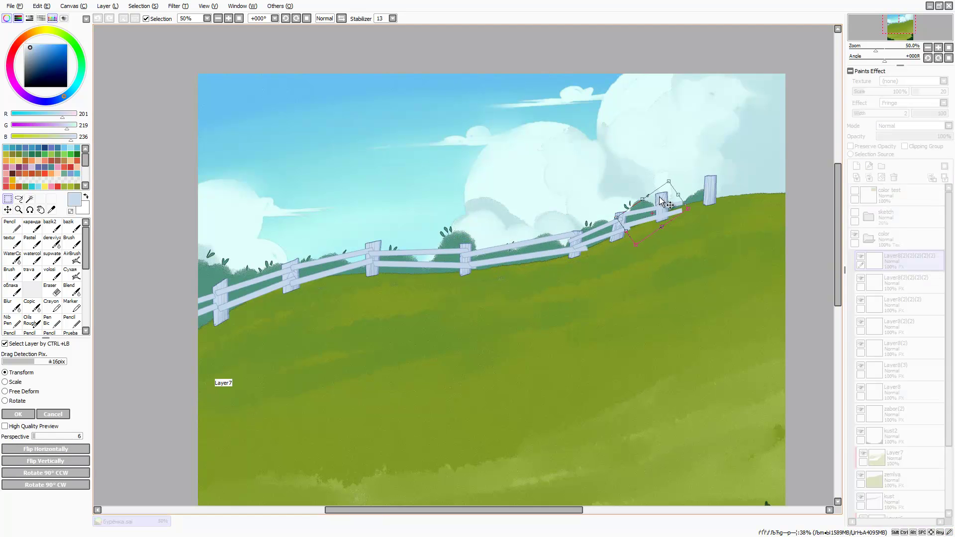
{"action": "key", "text": "Return"}
Merge all the rail copy layers down into Layer8 with Ctrl+E
{"action": "left_click", "coordinate": [925, 396]}
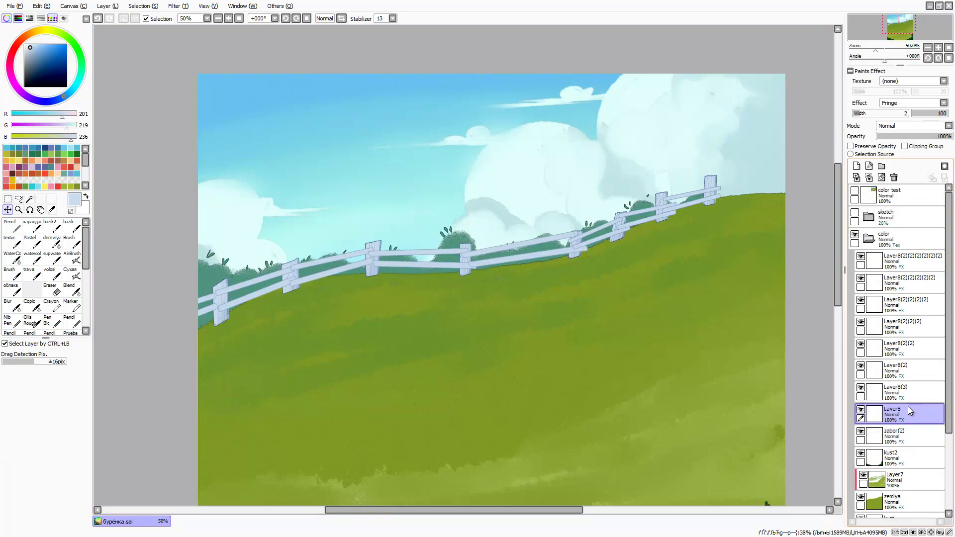
{"action": "key", "text": "ctrl+e"}
{"action": "left_click", "coordinate": [896, 348]}
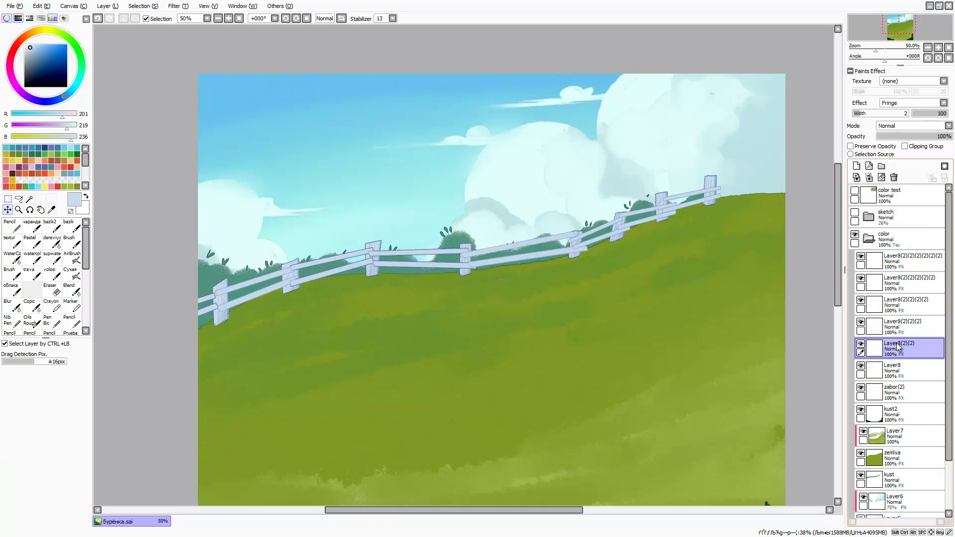
{"action": "key", "text": "ctrl+e"}
{"action": "left_click", "coordinate": [895, 327]}
{"action": "key", "text": "ctrl+e"}
{"action": "left_click", "coordinate": [860, 305]}
{"action": "key", "text": "ctrl+e"}
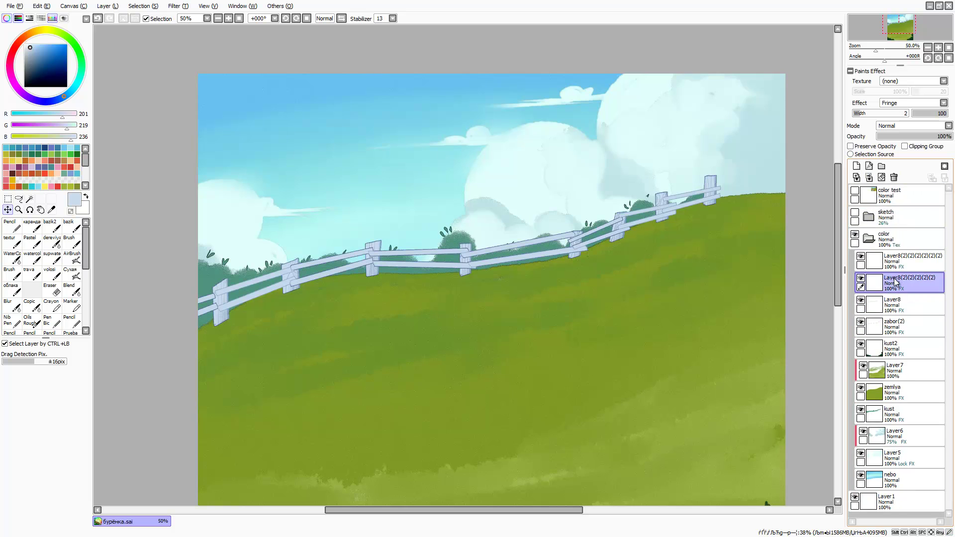
{"action": "key", "text": "ctrl+e"}
{"action": "key", "text": "ctrl+e"}
Lock the rail layer's transparency and bring the upper fence and sky into view
{"action": "scroll", "coordinate": [618, 294], "scroll_direction": "down", "scroll_amount": 1}
{"action": "scroll", "coordinate": [329, 302], "scroll_direction": "up", "scroll_amount": 3}
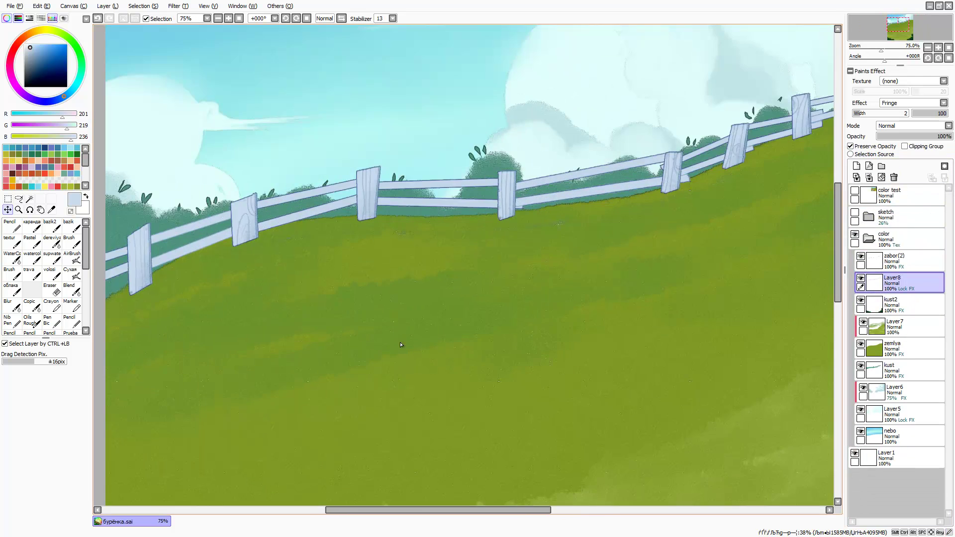
{"action": "key", "text": "b"}
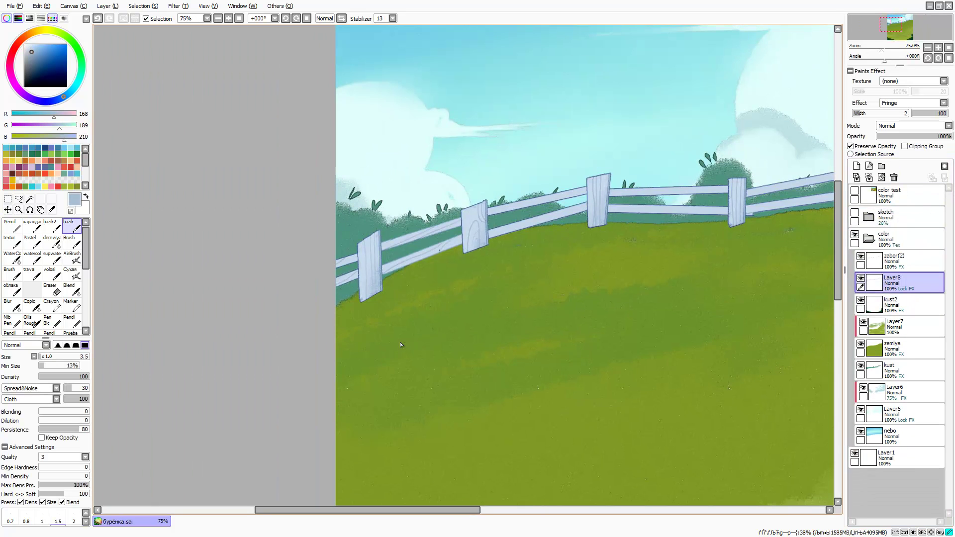
{"action": "left_click_drag", "start_coordinate": [483, 55], "coordinate": [314, 177]}
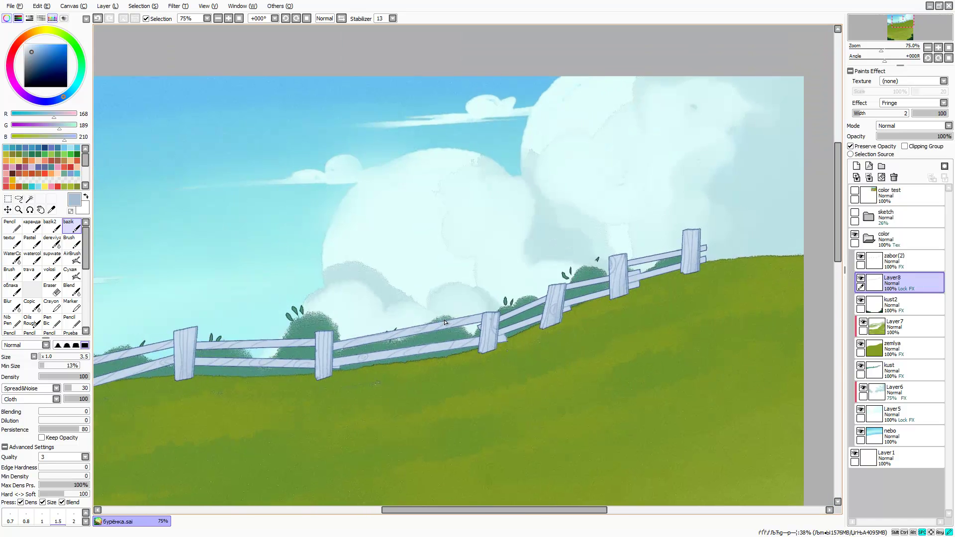
On Layer7, paint the meadow grass with darker and lighter greens using the textured brush
{"action": "scroll", "coordinate": [444, 322], "scroll_direction": "down", "scroll_amount": 3}
{"action": "left_click", "coordinate": [895, 326]}
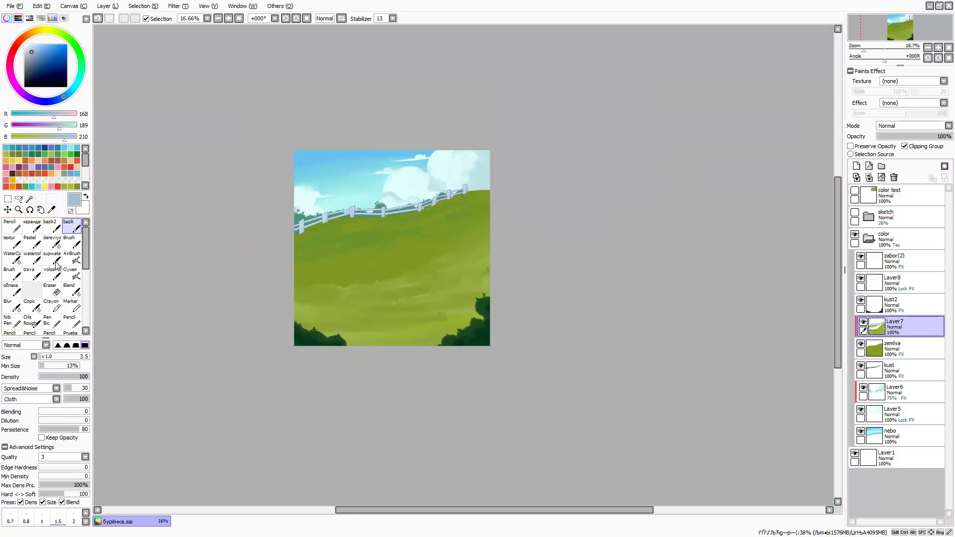
{"action": "scroll", "coordinate": [538, 231], "scroll_direction": "up", "scroll_amount": 1}
{"action": "left_click", "coordinate": [12, 258]}
{"action": "left_click", "coordinate": [291, 273], "text": "alt"}
{"action": "key", "text": "b"}
{"action": "left_click", "coordinate": [337, 304], "text": "alt"}
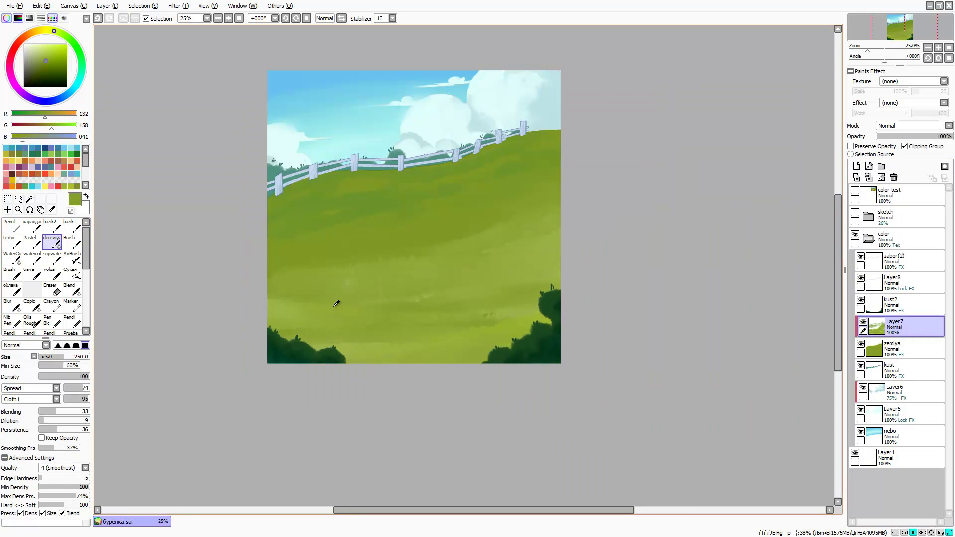
{"action": "left_click", "coordinate": [266, 308], "text": "alt"}
{"action": "left_click", "coordinate": [234, 279], "text": "alt"}
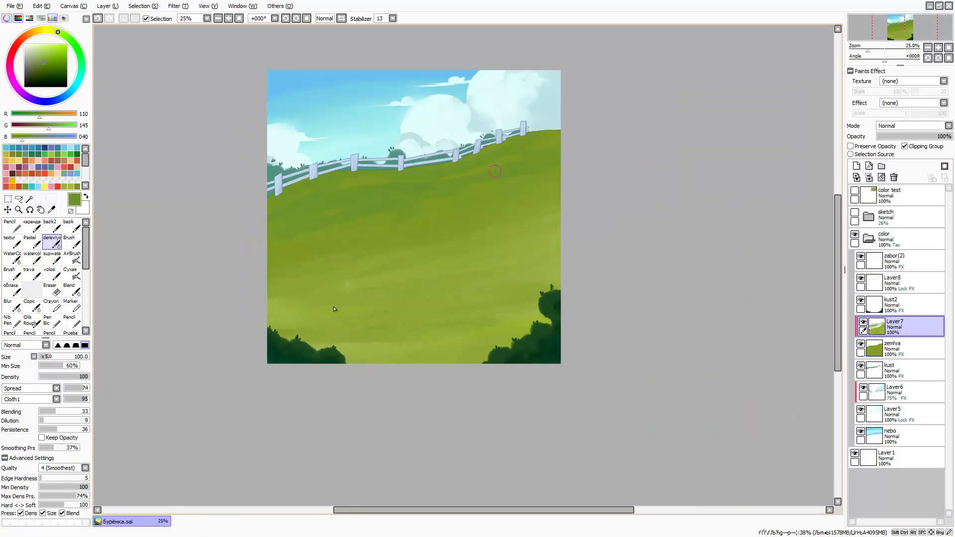
{"action": "left_click", "coordinate": [309, 244], "text": "alt"}
{"action": "left_click", "coordinate": [371, 298], "text": "alt"}
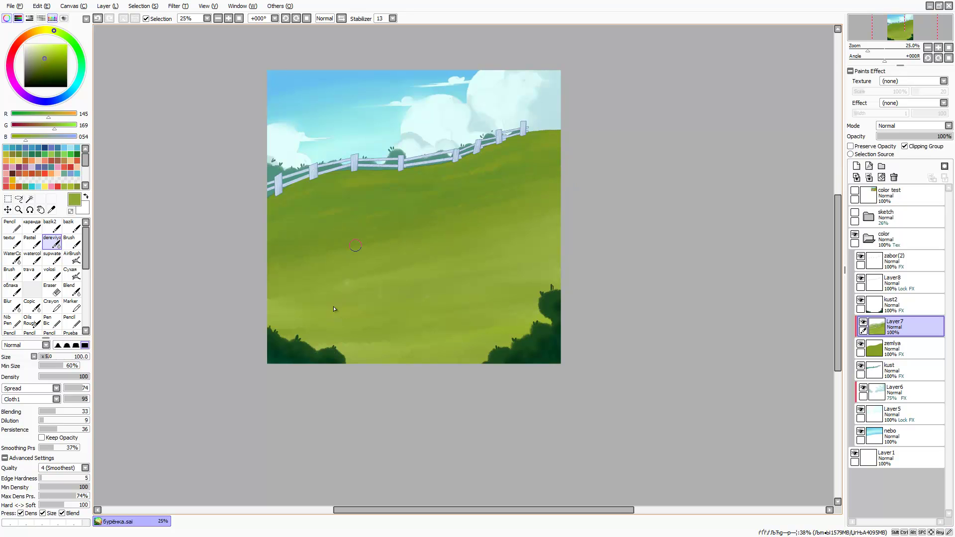
Show the sketch lines and add a new layer for the house
{"action": "left_click", "coordinate": [854, 212]}
{"action": "left_click", "coordinate": [856, 166]}
{"action": "double_click", "coordinate": [898, 267]}
Finish naming the layer 'domik' and show the colour reference layer
{"action": "type", "text": "k"}
{"action": "left_click", "coordinate": [513, 229]}
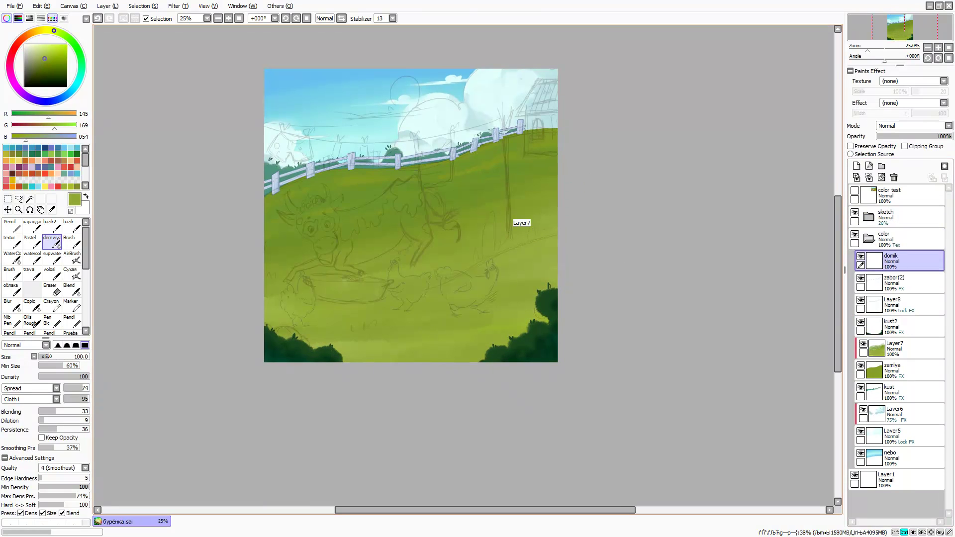
{"action": "left_click", "coordinate": [855, 191]}
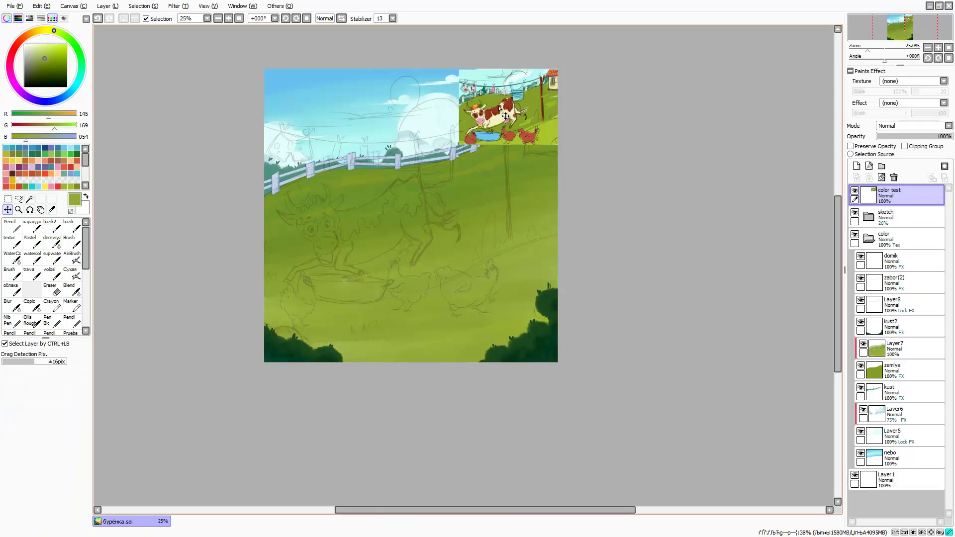
{"action": "scroll", "coordinate": [391, 119], "scroll_direction": "up", "scroll_amount": 3}
{"action": "key", "text": "b"}
Block in the house wall in light yellow with the bazik brush
{"action": "left_click", "coordinate": [555, 197], "text": "alt"}
{"action": "scroll", "coordinate": [555, 196], "scroll_direction": "down", "scroll_amount": 2}
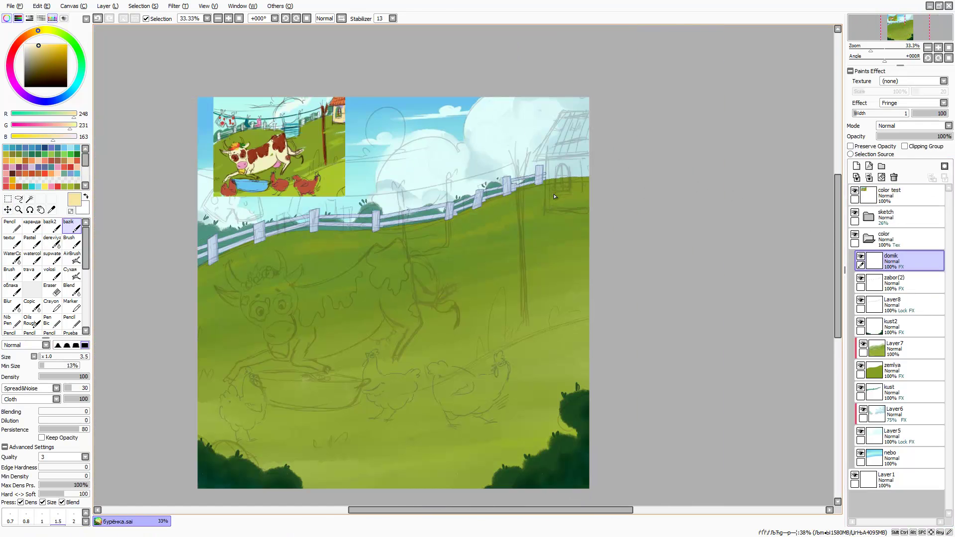
{"action": "scroll", "coordinate": [555, 197], "scroll_direction": "up", "scroll_amount": 2}
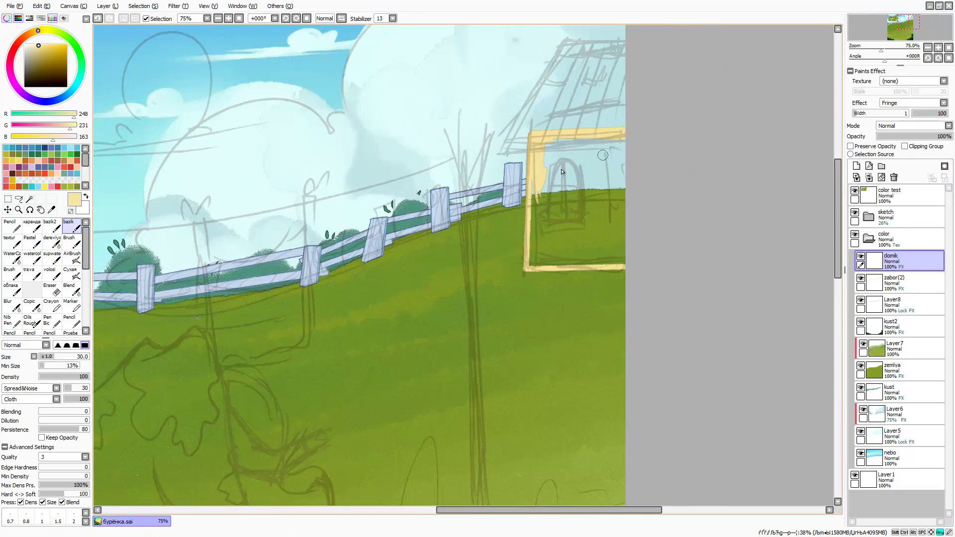
{"action": "left_click_drag", "start_coordinate": [602, 155], "coordinate": [587, 224]}
{"action": "left_click", "coordinate": [855, 212]}
{"action": "left_click_drag", "start_coordinate": [535, 207], "coordinate": [597, 264]}
{"action": "mouse_move", "coordinate": [597, 199]}
{"action": "left_mouse_down"}
{"action": "mouse_move", "coordinate": [589, 178]}
{"action": "mouse_move", "coordinate": [568, 239]}
{"action": "mouse_move", "coordinate": [532, 264]}
{"action": "left_mouse_up"}
Lock the house layer's opacity and shade the wall with orange watercolour
{"action": "left_click", "coordinate": [851, 147]}
{"action": "left_click", "coordinate": [13, 256]}
{"action": "left_click", "coordinate": [45, 49]}
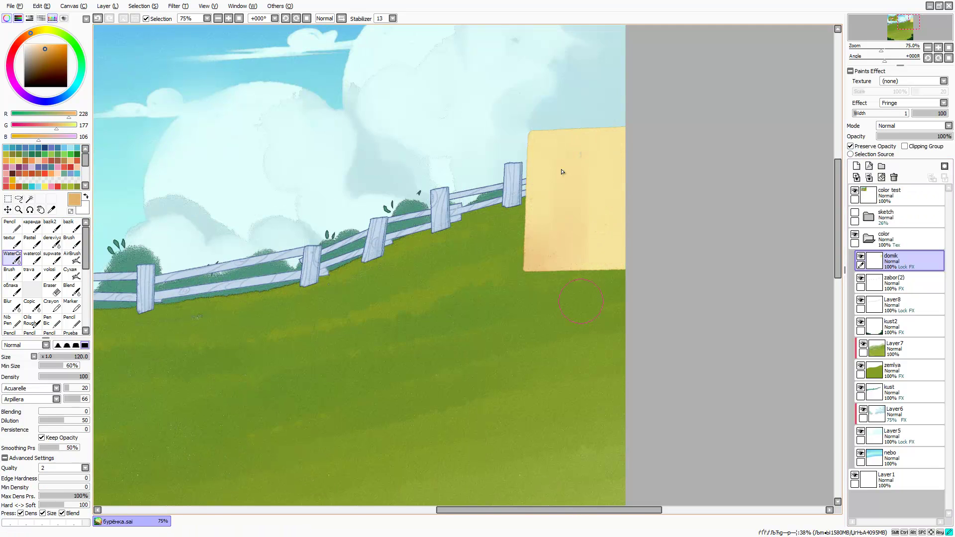
{"action": "mouse_move", "coordinate": [581, 301]}
{"action": "left_mouse_down"}
{"action": "mouse_move", "coordinate": [560, 160]}
{"action": "mouse_move", "coordinate": [567, 231]}
{"action": "left_mouse_up"}
{"action": "scroll", "coordinate": [567, 230], "scroll_direction": "down", "scroll_amount": 2}
Add Layer9 for the roof and set its effect to Fringe
{"action": "left_click", "coordinate": [857, 166]}
{"action": "left_click", "coordinate": [944, 103]}
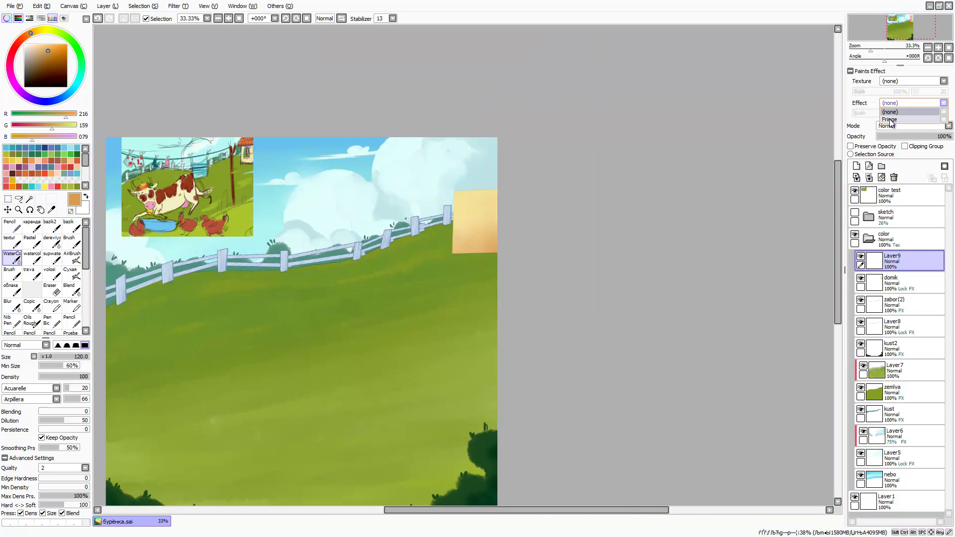
{"action": "left_click", "coordinate": [890, 120]}
{"action": "scroll", "coordinate": [503, 310], "scroll_direction": "up", "scroll_amount": 3}
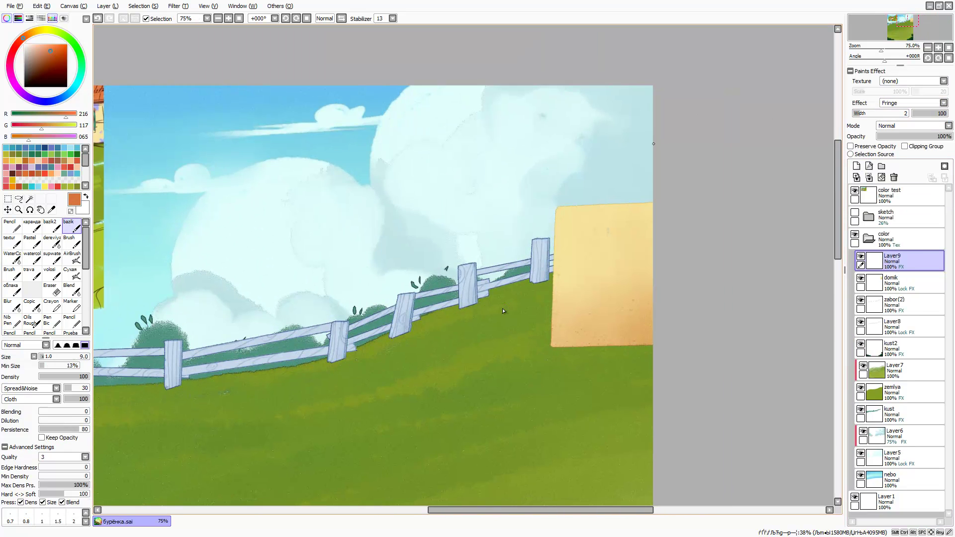
Paint the orange roof above the house wall, then add Layer10 as a clipping group
{"action": "left_click", "coordinate": [855, 213]}
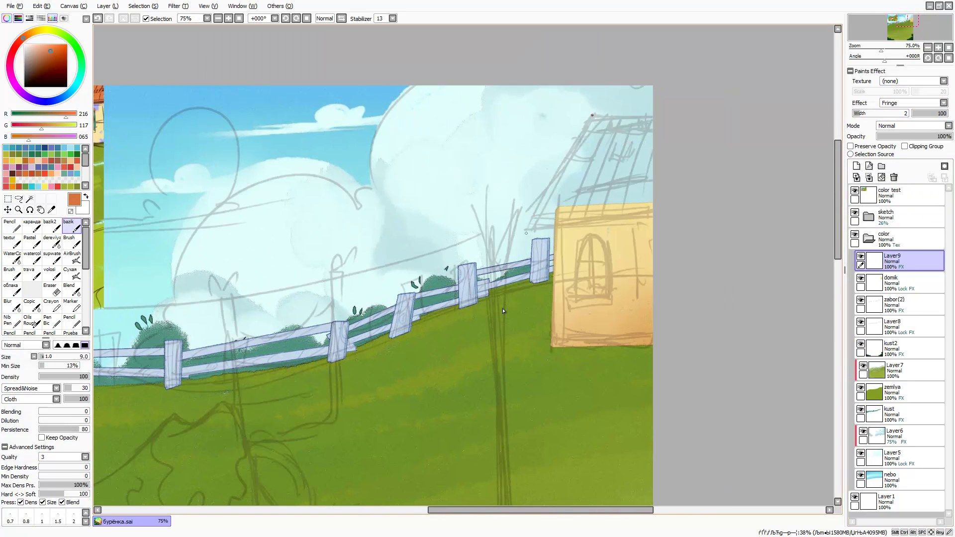
{"action": "left_click_drag", "start_coordinate": [652, 218], "coordinate": [653, 113]}
{"action": "left_click", "coordinate": [854, 213]}
{"action": "mouse_move", "coordinate": [577, 149]}
{"action": "left_mouse_down"}
{"action": "mouse_move", "coordinate": [619, 115]}
{"action": "mouse_move", "coordinate": [624, 187]}
{"action": "mouse_move", "coordinate": [628, 145]}
{"action": "left_mouse_up"}
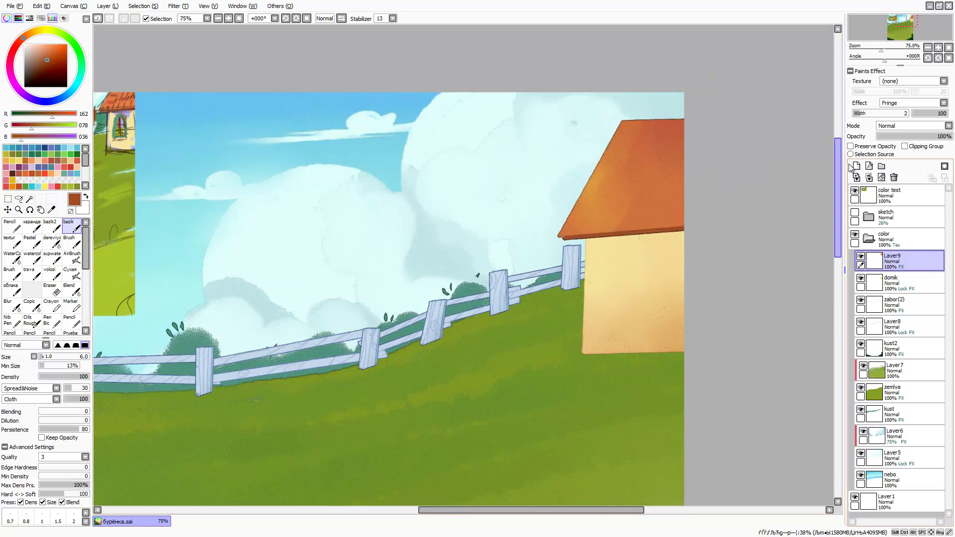
{"action": "left_click", "coordinate": [856, 166]}
{"action": "left_click", "coordinate": [905, 146]}
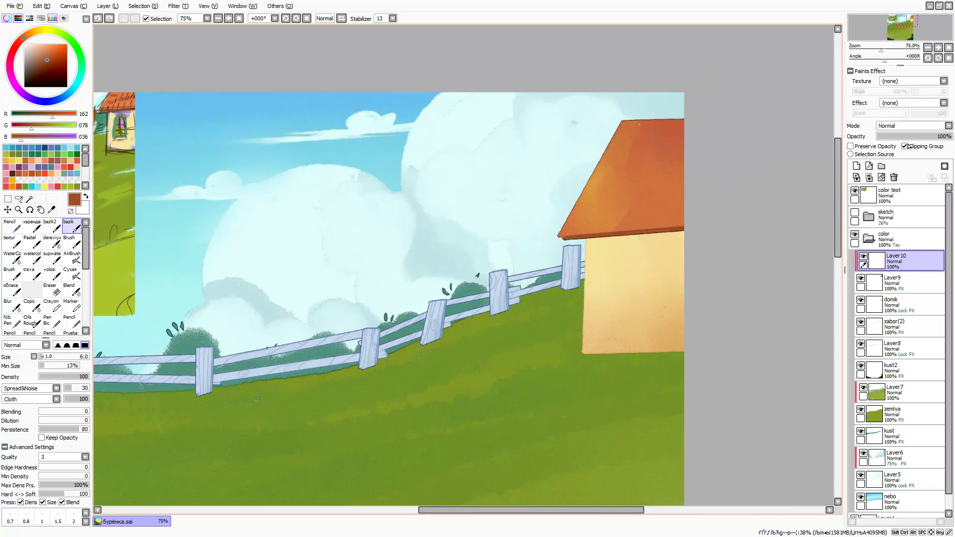
Paint darker orange tiles on the roof and lower the tile layer's opacity
{"action": "left_click_drag", "start_coordinate": [645, 122], "coordinate": [598, 208]}
{"action": "key", "text": "ctrl+z"}
{"action": "key", "text": "ctrl+z"}
{"action": "key", "text": "ctrl+z"}
{"action": "scroll", "coordinate": [617, 137], "scroll_direction": "up", "scroll_amount": 2}
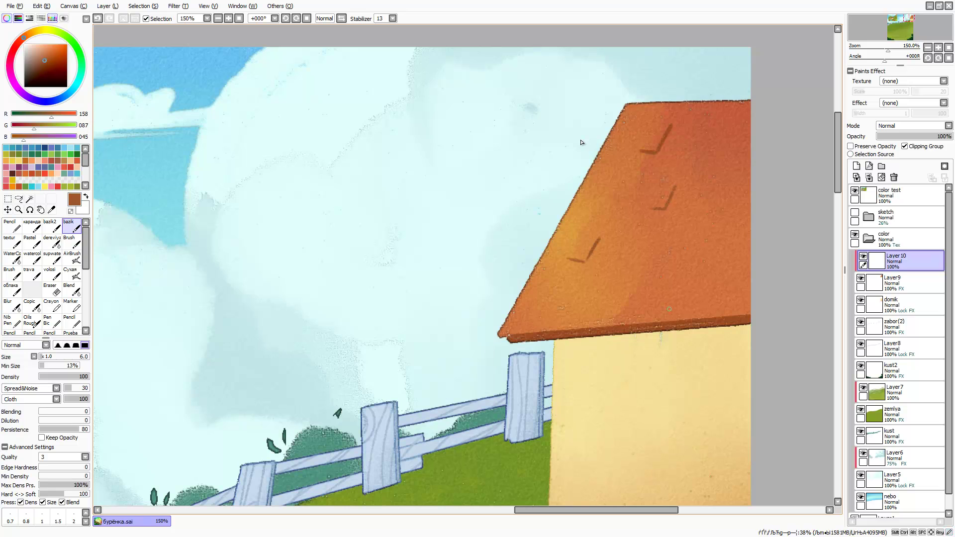
{"action": "left_click", "coordinate": [729, 141], "text": "alt"}
{"action": "left_click_drag", "start_coordinate": [654, 150], "coordinate": [665, 128]}
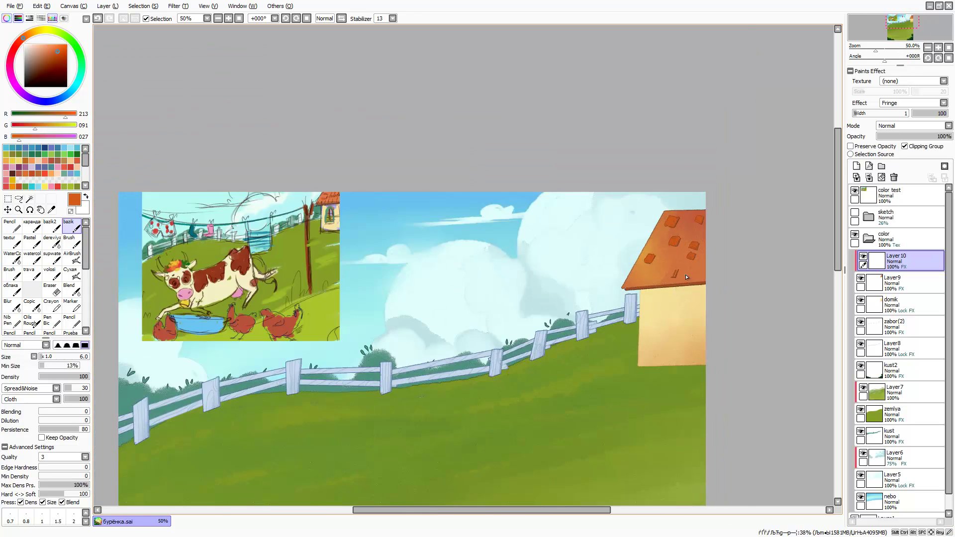
{"action": "key", "text": "l"}
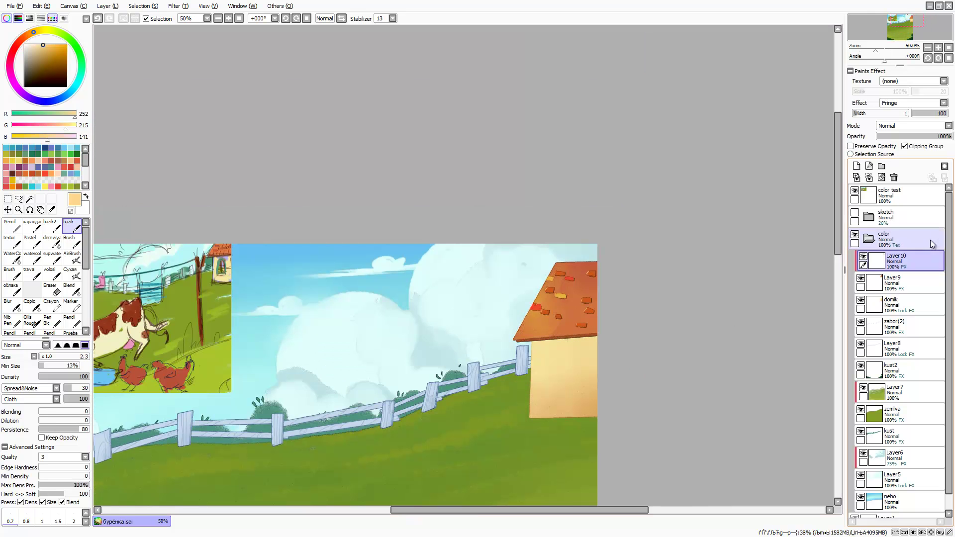
{"action": "left_click", "coordinate": [918, 137]}
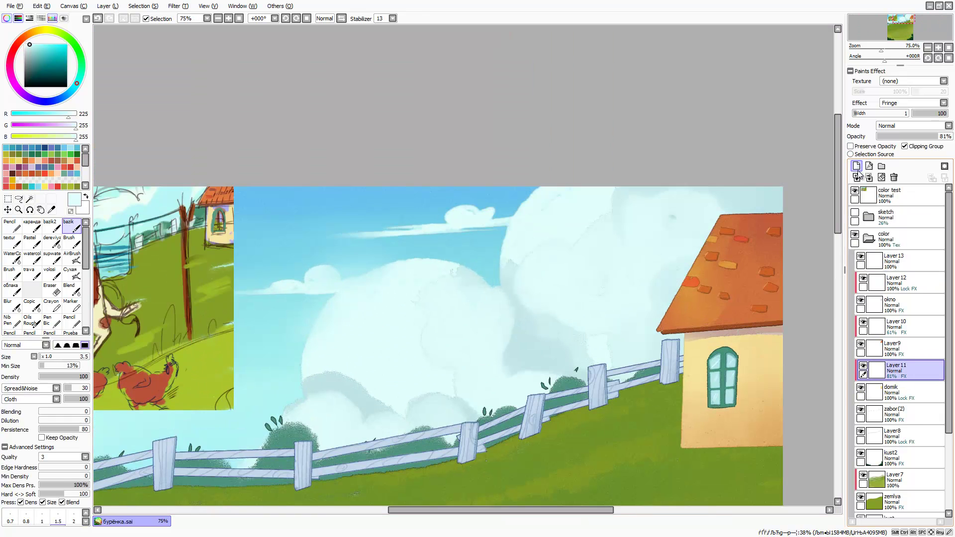
Sample the wall colour and paint a flower box beneath the window
{"action": "key", "text": "m"}
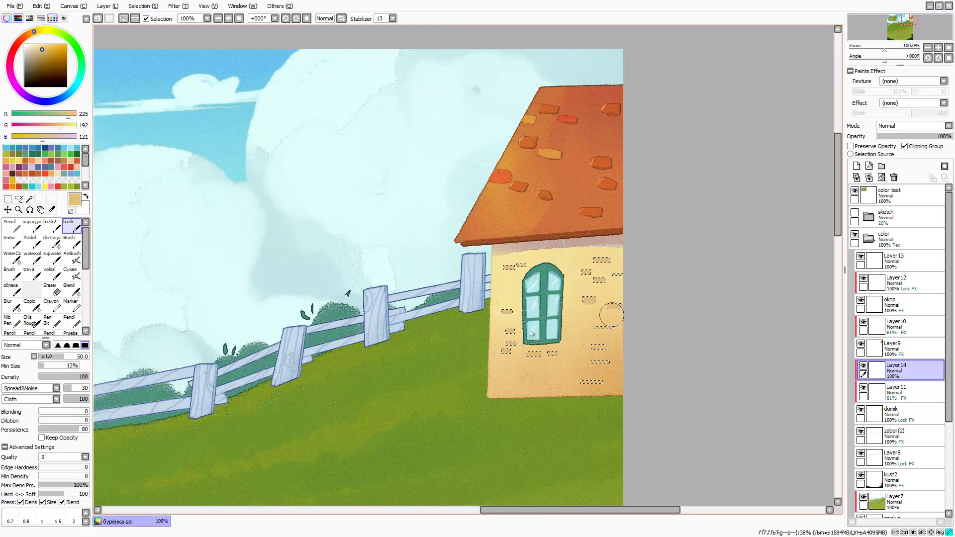
{"action": "left_click", "coordinate": [599, 381], "text": "alt"}
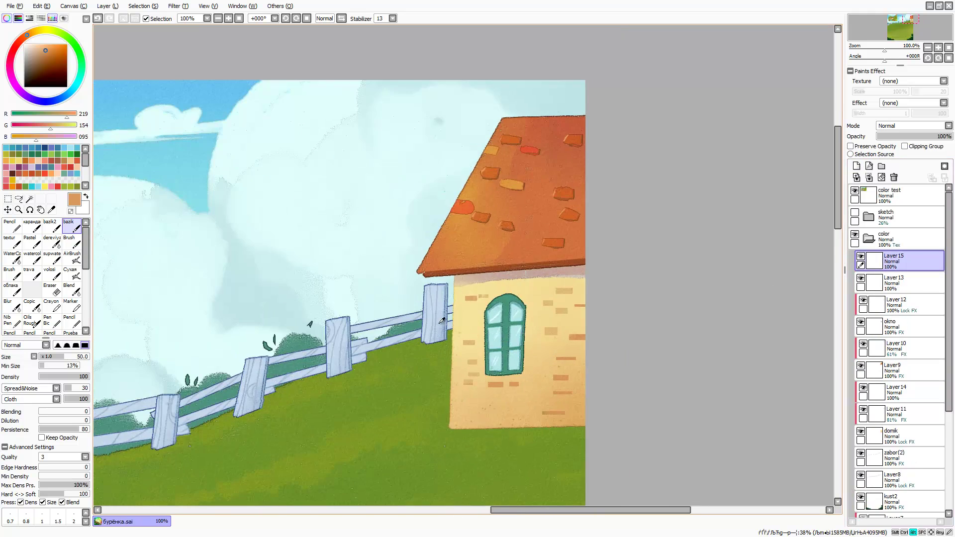
{"action": "mouse_move", "coordinate": [456, 347]}
{"action": "left_mouse_down"}
{"action": "mouse_move", "coordinate": [543, 344]}
{"action": "mouse_move", "coordinate": [537, 366]}
{"action": "left_mouse_up"}
{"action": "left_click_drag", "start_coordinate": [463, 368], "coordinate": [527, 371]}
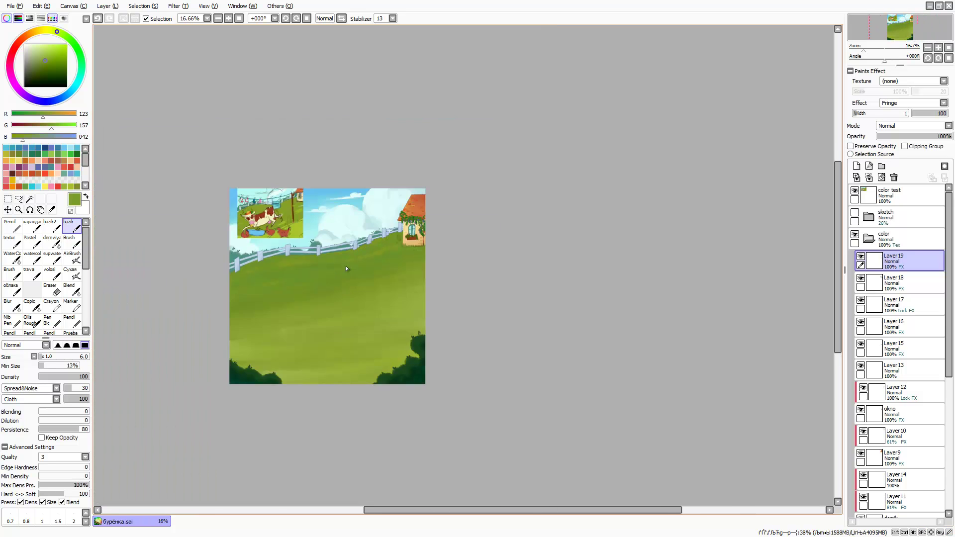
Rename the new layer folder to 'dom'
{"action": "double_click", "coordinate": [891, 263]}
{"action": "type", "text": "dom"}
{"action": "key", "text": "Return"}
Move the house layers down to Layer11 into dom and collapse the folder
{"action": "left_click_drag", "start_coordinate": [896, 284], "coordinate": [902, 377]}
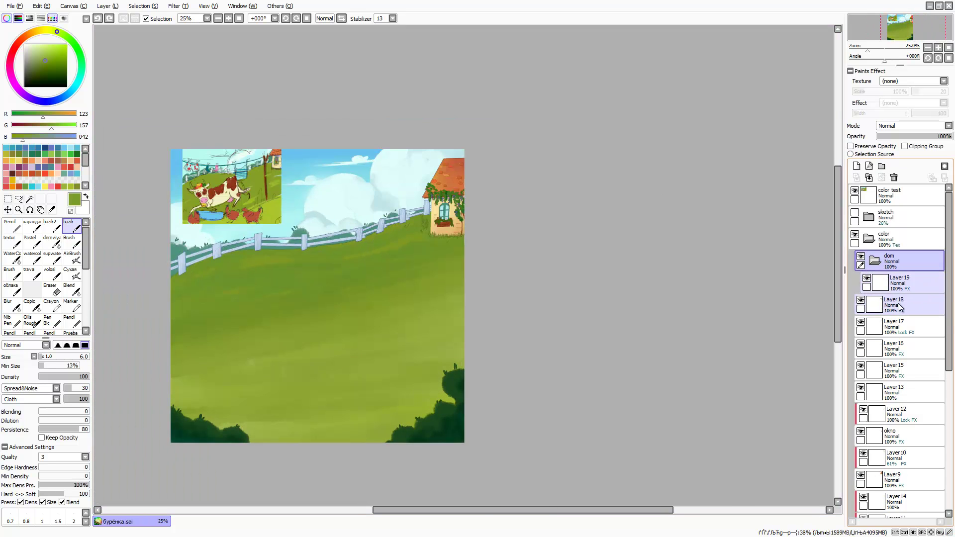
{"action": "scroll", "coordinate": [919, 357], "scroll_direction": "down", "scroll_amount": 3}
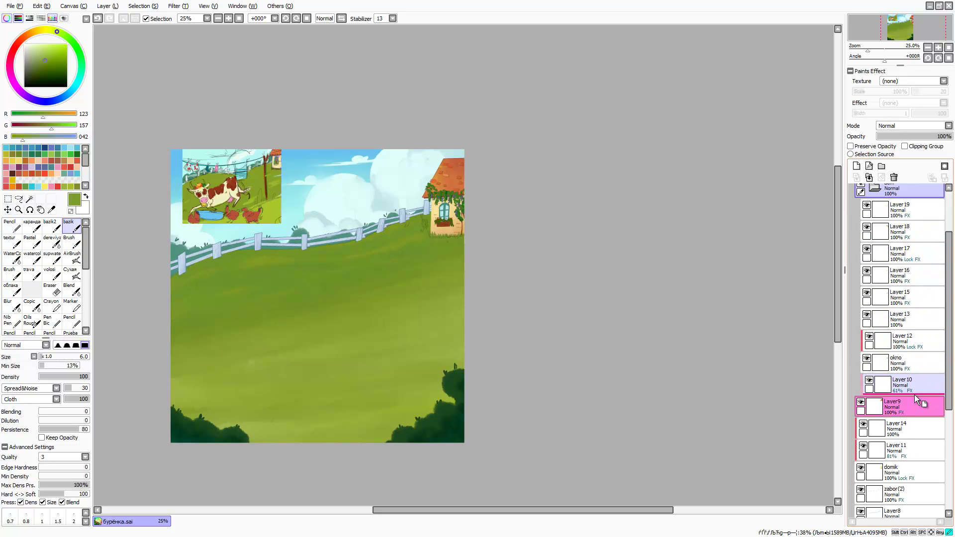
{"action": "left_click", "coordinate": [915, 445]}
{"action": "left_click", "coordinate": [925, 325]}
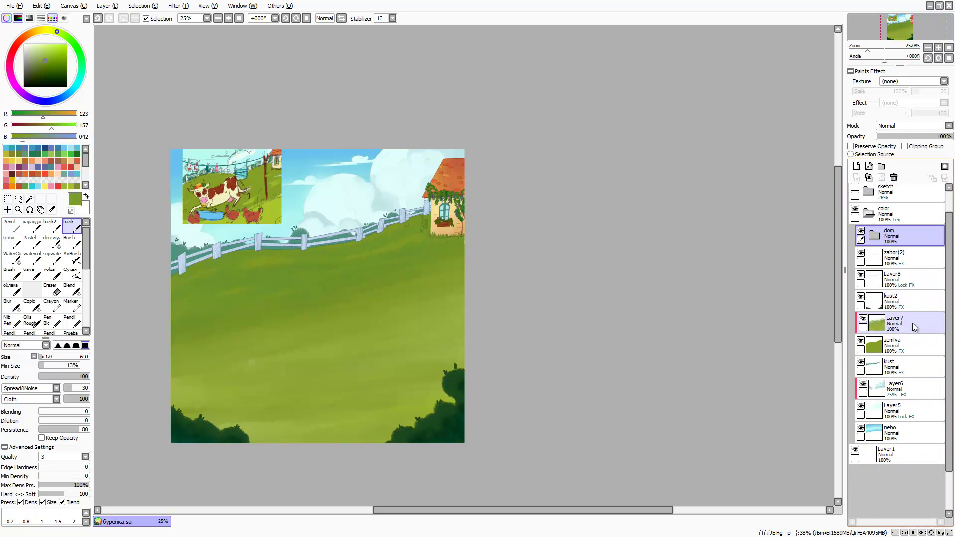
{"action": "scroll", "coordinate": [387, 326], "scroll_direction": "up", "scroll_amount": 1}
{"action": "left_click", "coordinate": [390, 324], "text": "alt"}
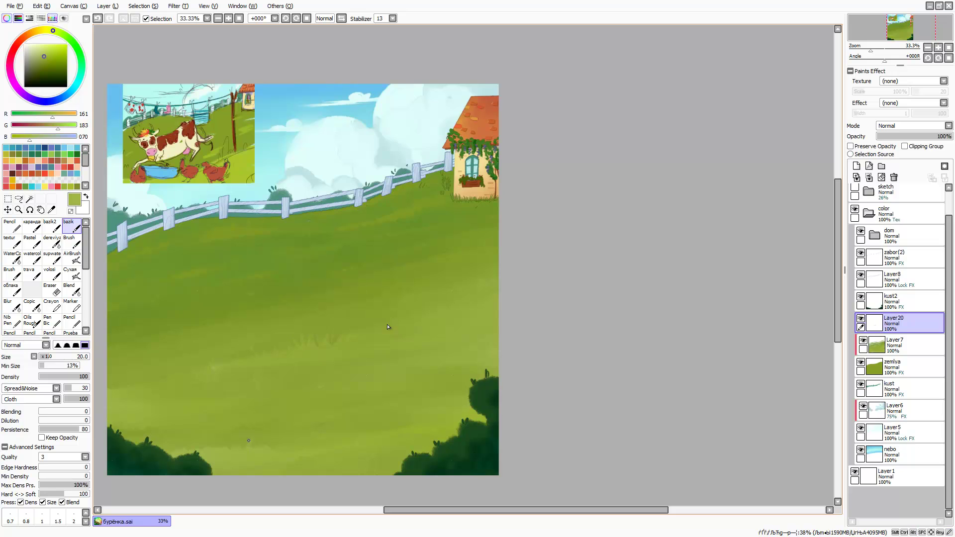
Sample darker and lighter grass greens from the meadow for grass texture
{"action": "scroll", "coordinate": [388, 327], "scroll_direction": "down", "scroll_amount": 1}
{"action": "scroll", "coordinate": [388, 327], "scroll_direction": "left", "scroll_amount": 2}
{"action": "left_click", "coordinate": [388, 327], "text": "alt"}
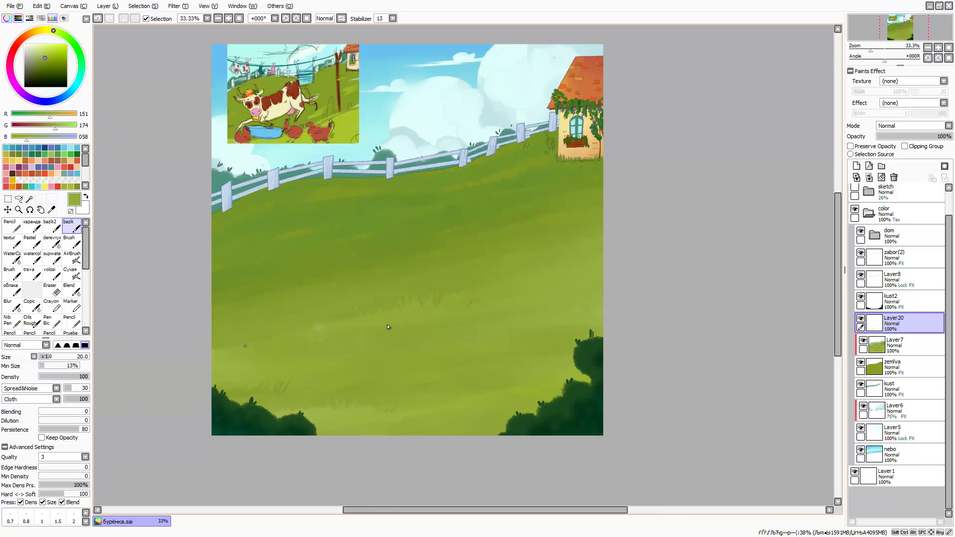
{"action": "left_click", "coordinate": [457, 306], "text": "alt"}
{"action": "left_click", "coordinate": [388, 326], "text": "alt"}
Add a new layer named 'cvetki' for the flowers
{"action": "left_click", "coordinate": [904, 256]}
{"action": "key", "text": "ctrl+shift+n"}
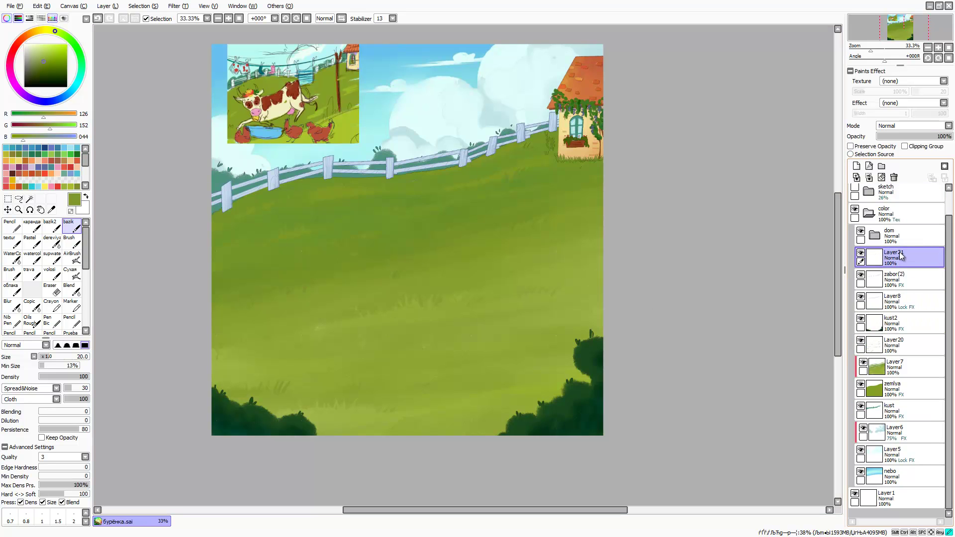
{"action": "double_click", "coordinate": [905, 252]}
{"action": "type", "text": "cvetki"}
{"action": "key", "text": "Return"}
{"action": "scroll", "coordinate": [277, 224], "scroll_direction": "up", "scroll_amount": 2}
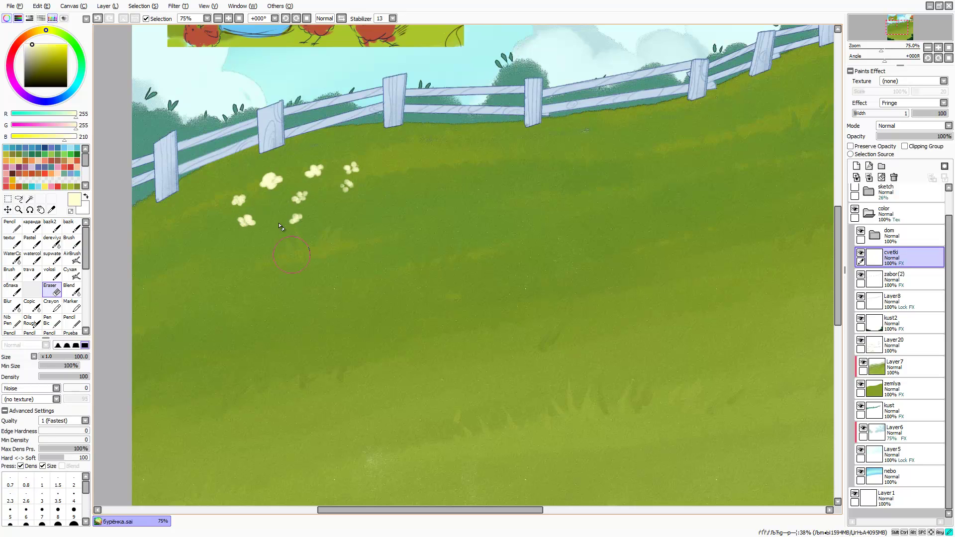
Paint yellow flower dabs below the fence and erase a stray one
{"action": "key", "text": "Delete"}
{"action": "left_click_drag", "start_coordinate": [356, 184], "coordinate": [364, 183]}
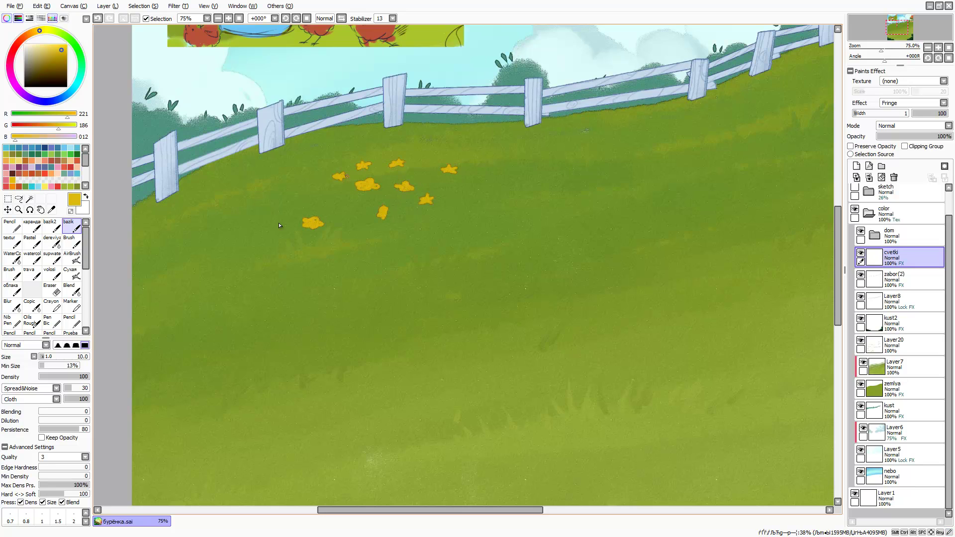
{"action": "left_click_drag", "start_coordinate": [481, 213], "coordinate": [485, 213]}
{"action": "left_click_drag", "start_coordinate": [447, 206], "coordinate": [454, 206]}
{"action": "key", "text": "e"}
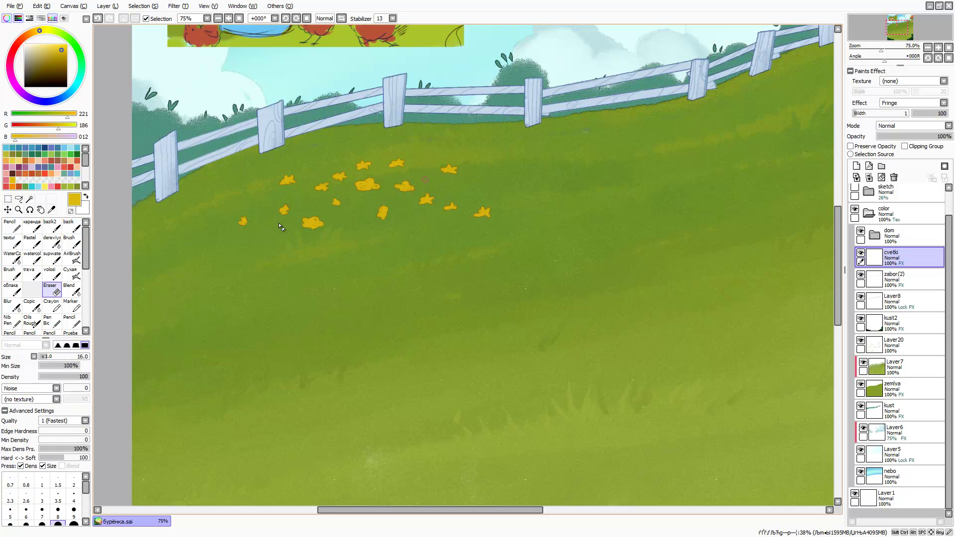
{"action": "left_click_drag", "start_coordinate": [381, 208], "coordinate": [384, 217]}
{"action": "key", "text": "b"}
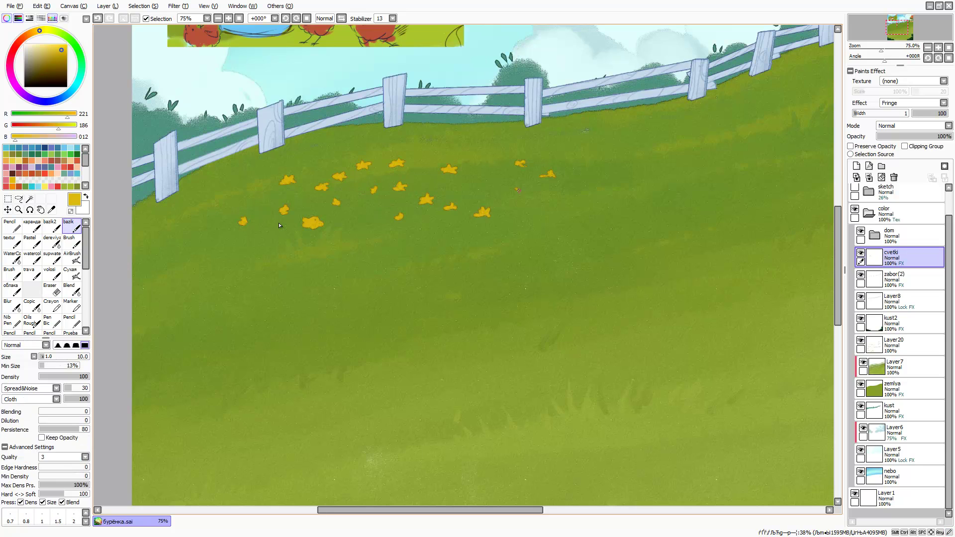
Duplicate the flower layer and transform the copies up the slope toward the house
{"action": "key", "text": "ctrl+t"}
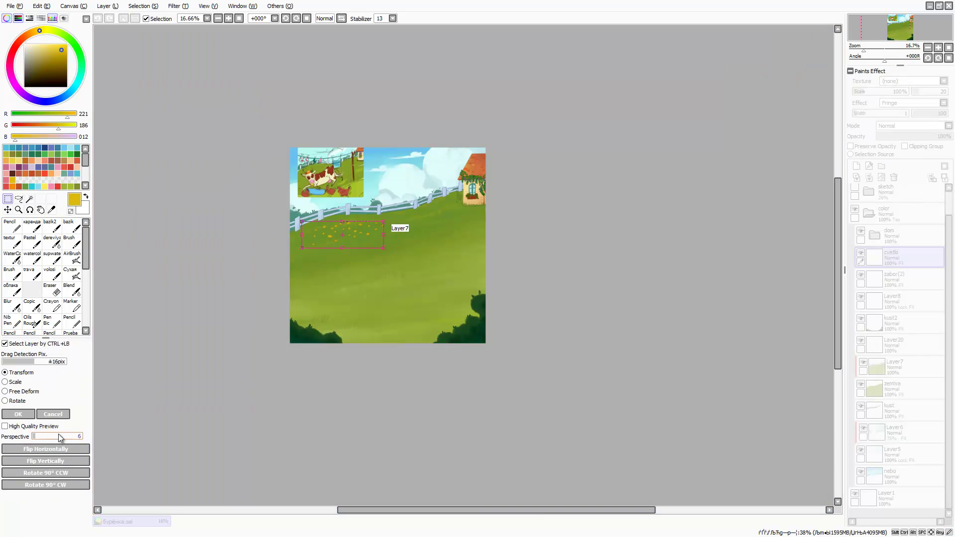
{"action": "key", "text": "Return"}
{"action": "scroll", "coordinate": [439, 225], "scroll_direction": "up", "scroll_amount": 2}
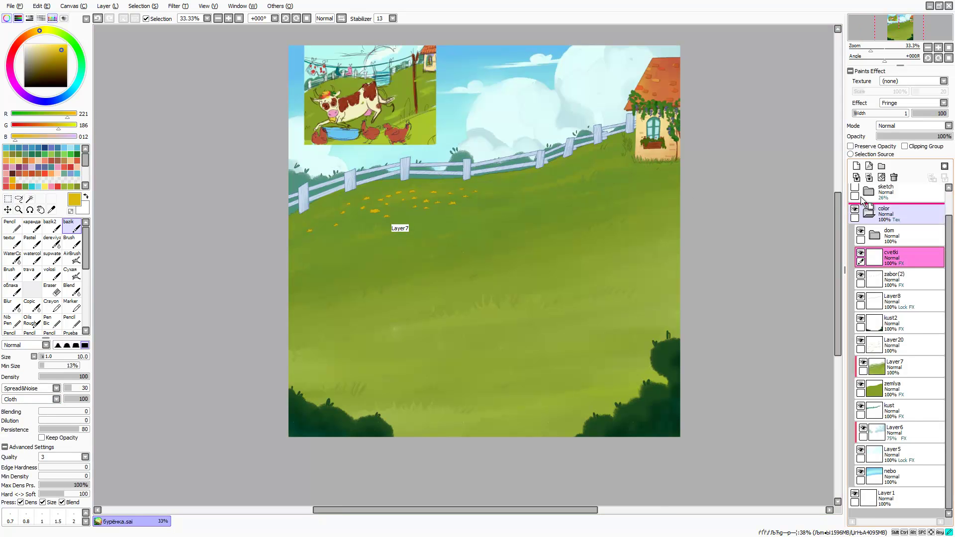
{"action": "left_click", "coordinate": [869, 178]}
{"action": "key", "text": "ctrl+t"}
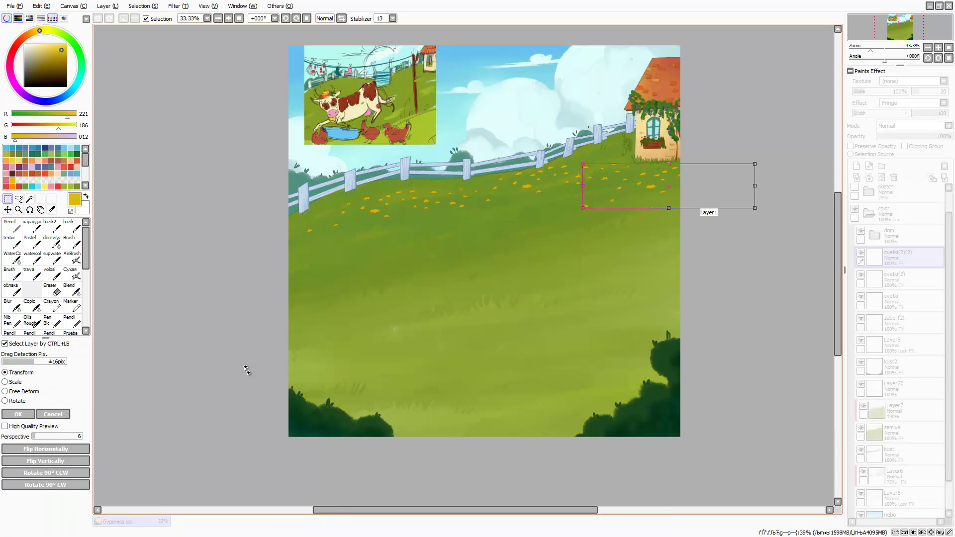
{"action": "left_click_drag", "start_coordinate": [671, 199], "coordinate": [666, 191]}
{"action": "key", "text": "Return"}
Merge the flower copies into cvetki and recolour some dabs near-white with a smaller brush
{"action": "key", "text": "ctrl+e"}
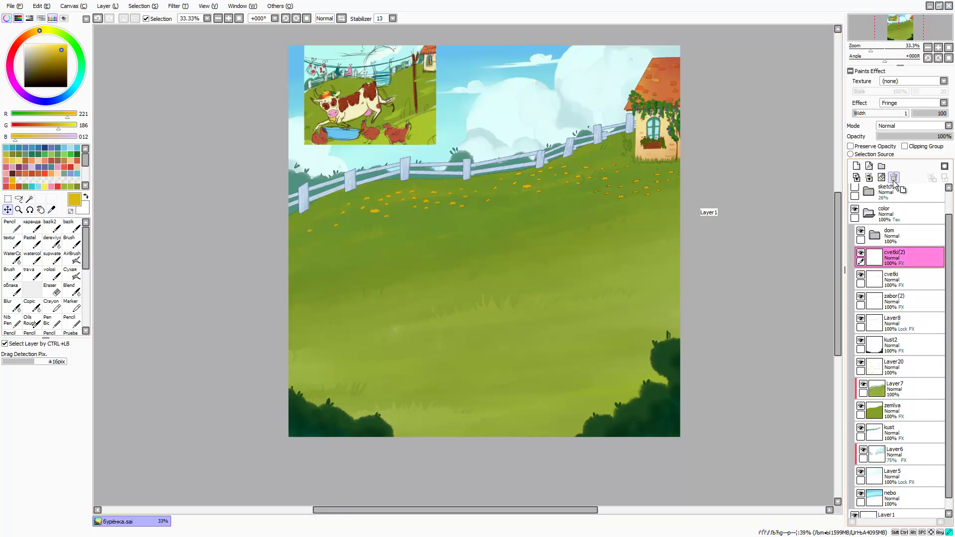
{"action": "key", "text": "ctrl+e"}
{"action": "scroll", "coordinate": [591, 228], "scroll_direction": "down", "scroll_amount": 1}
{"action": "key", "text": "b"}
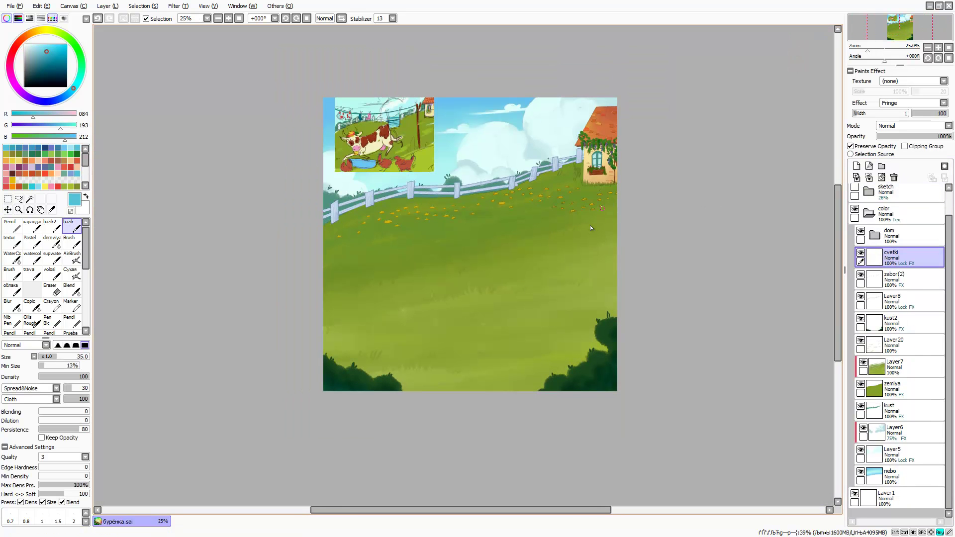
{"action": "key", "text": "bracketleft"}
{"action": "left_click", "coordinate": [502, 204]}
{"action": "left_click", "coordinate": [520, 190]}
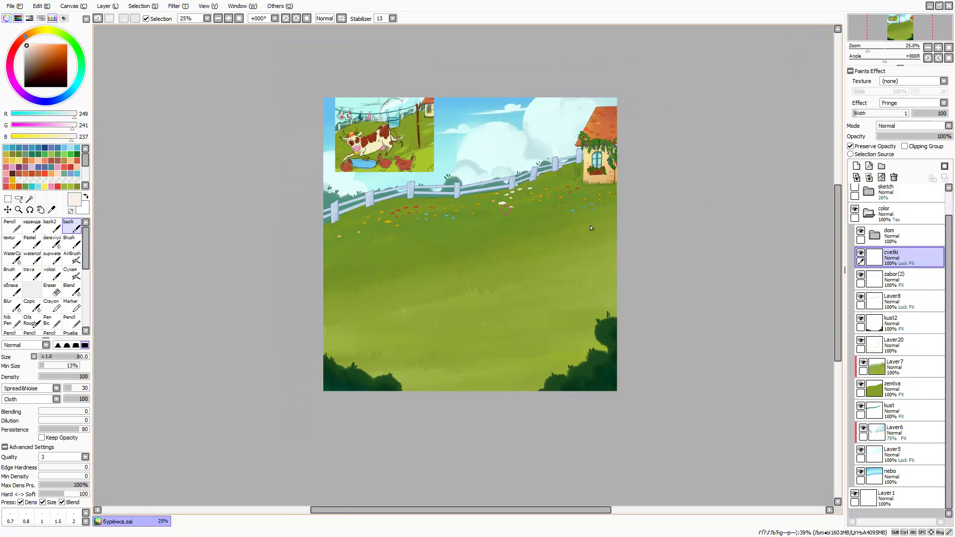
{"action": "scroll", "coordinate": [462, 252], "scroll_direction": "up", "scroll_amount": 3}
Draw green stems beneath the flowers across the meadow
{"action": "left_click_drag", "start_coordinate": [498, 249], "coordinate": [776, 258]}
{"action": "left_click_drag", "start_coordinate": [547, 199], "coordinate": [781, 151]}
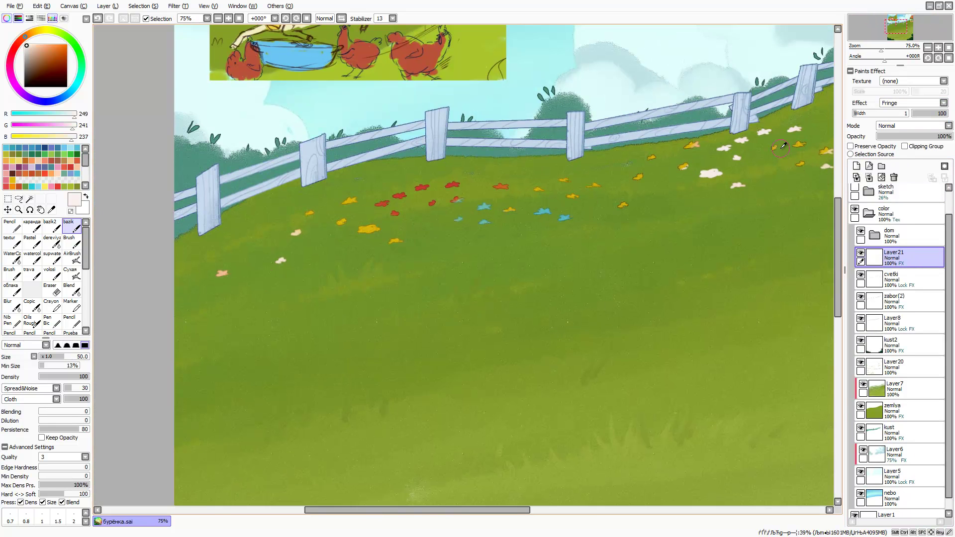
{"action": "left_click", "coordinate": [782, 150], "text": "alt"}
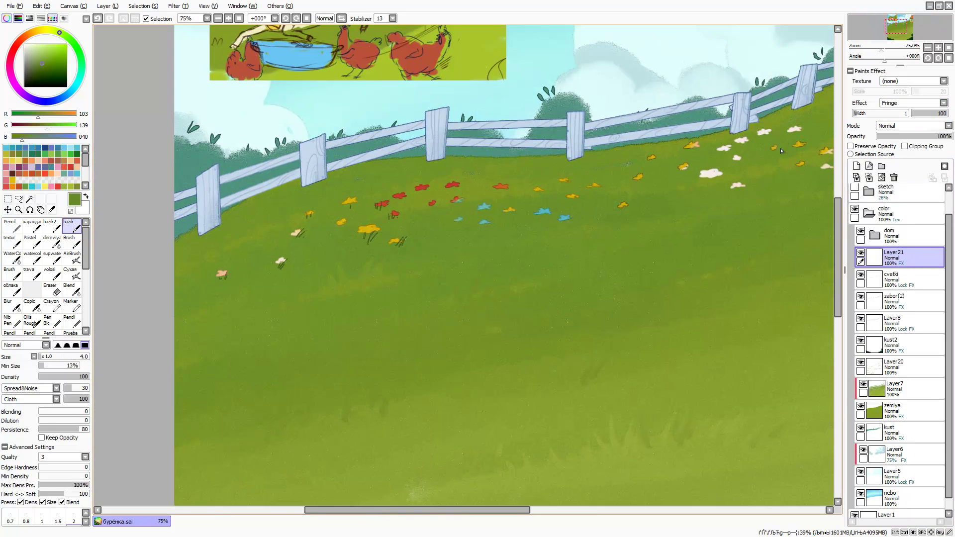
{"action": "scroll", "coordinate": [496, 224], "scroll_direction": "down", "scroll_amount": 2}
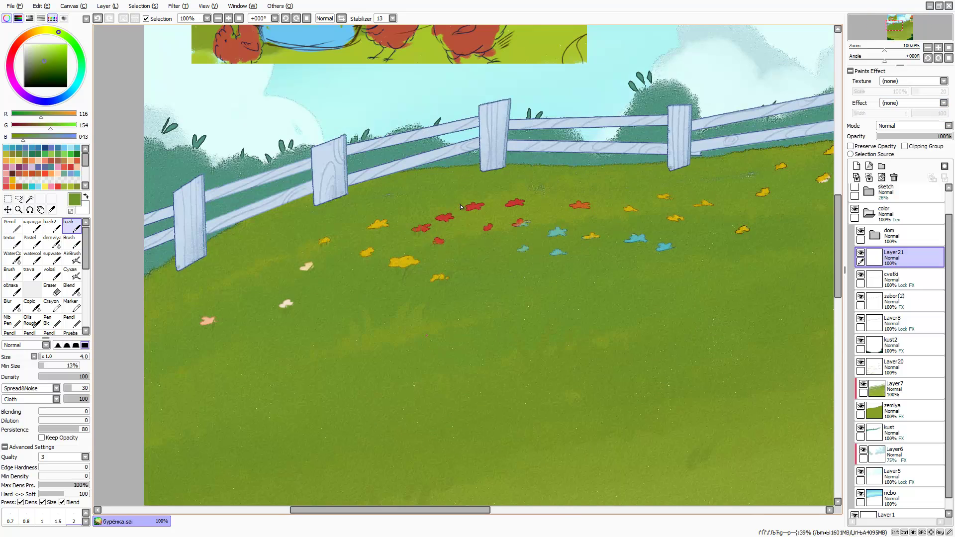
{"action": "scroll", "coordinate": [461, 207], "scroll_direction": "up", "scroll_amount": 3}
{"action": "scroll", "coordinate": [461, 207], "scroll_direction": "right", "scroll_amount": 1}
{"action": "scroll", "coordinate": [461, 207], "scroll_direction": "right", "scroll_amount": 1}
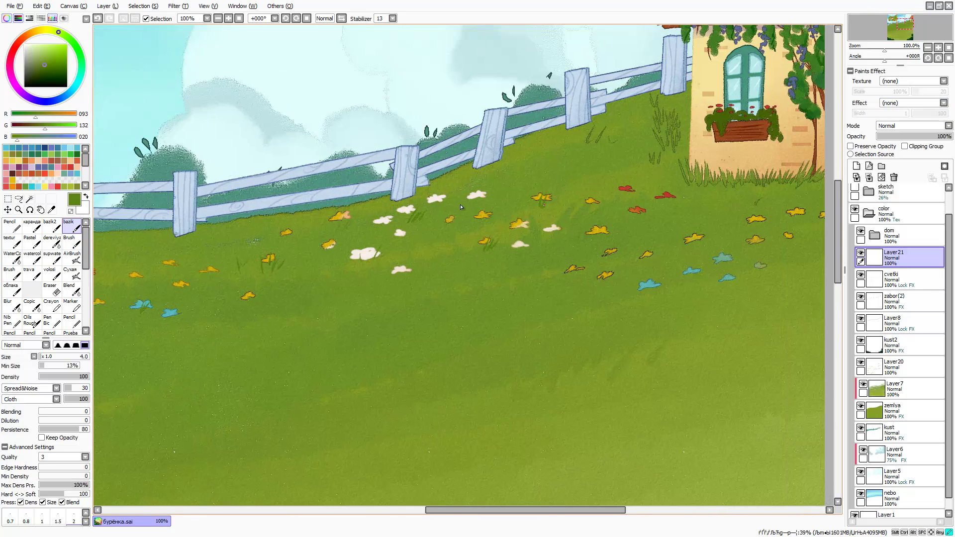
{"action": "scroll", "coordinate": [461, 207], "scroll_direction": "right", "scroll_amount": 1}
{"action": "scroll", "coordinate": [461, 207], "scroll_direction": "down", "scroll_amount": 2}
{"action": "scroll", "coordinate": [461, 207], "scroll_direction": "up", "scroll_amount": 2}
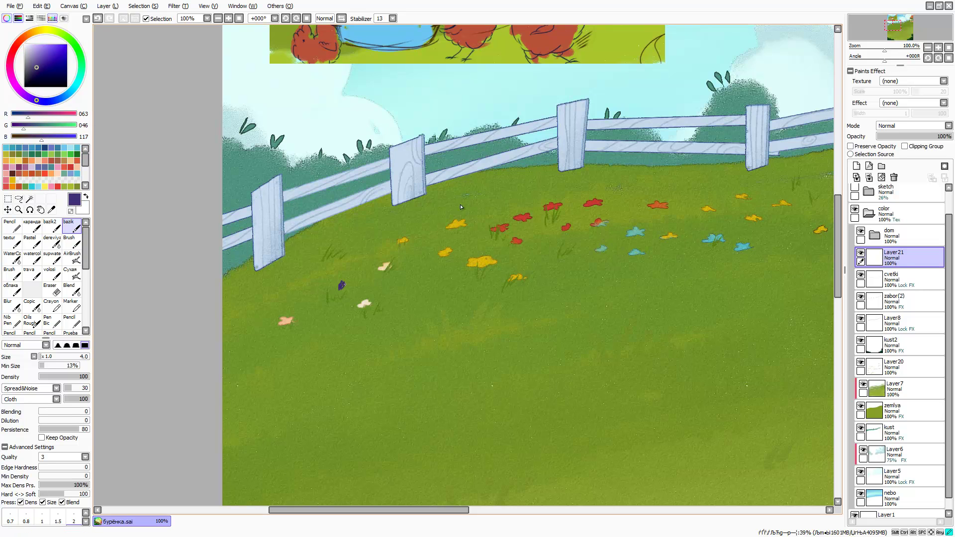
{"action": "scroll", "coordinate": [462, 207], "scroll_direction": "down", "scroll_amount": 2}
{"action": "scroll", "coordinate": [438, 217], "scroll_direction": "up", "scroll_amount": 2}
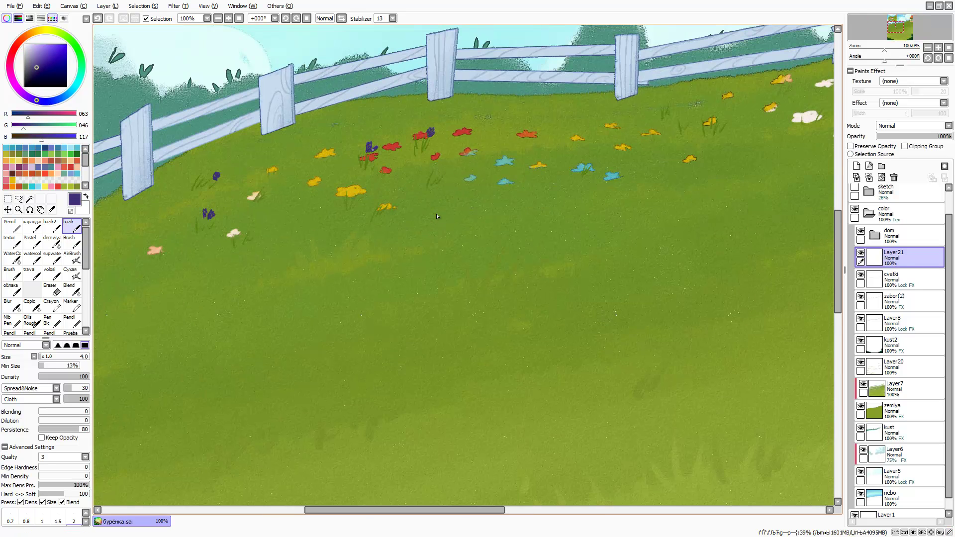
{"action": "scroll", "coordinate": [437, 217], "scroll_direction": "down", "scroll_amount": 2}
{"action": "scroll", "coordinate": [438, 217], "scroll_direction": "up", "scroll_amount": 2}
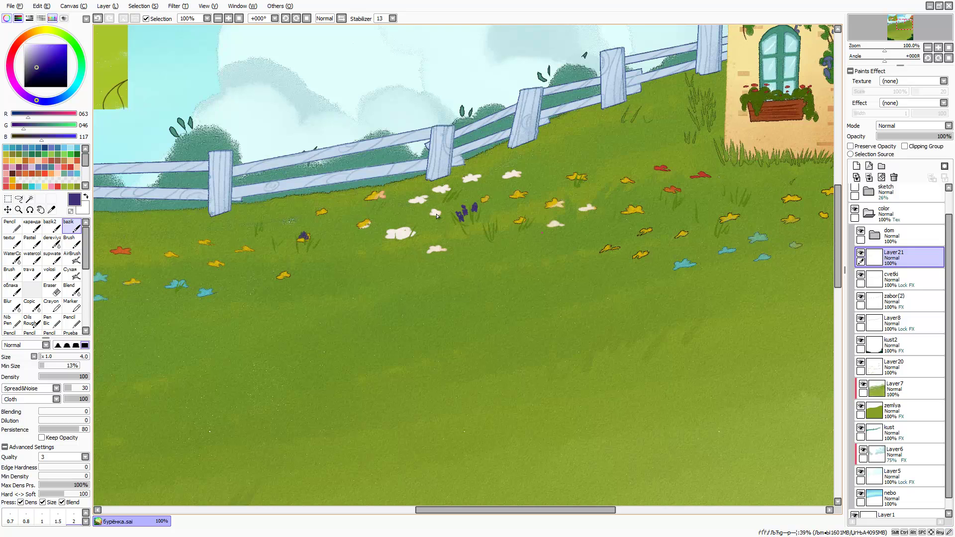
{"action": "scroll", "coordinate": [437, 217], "scroll_direction": "down", "scroll_amount": 2}
{"action": "scroll", "coordinate": [437, 216], "scroll_direction": "up", "scroll_amount": 2}
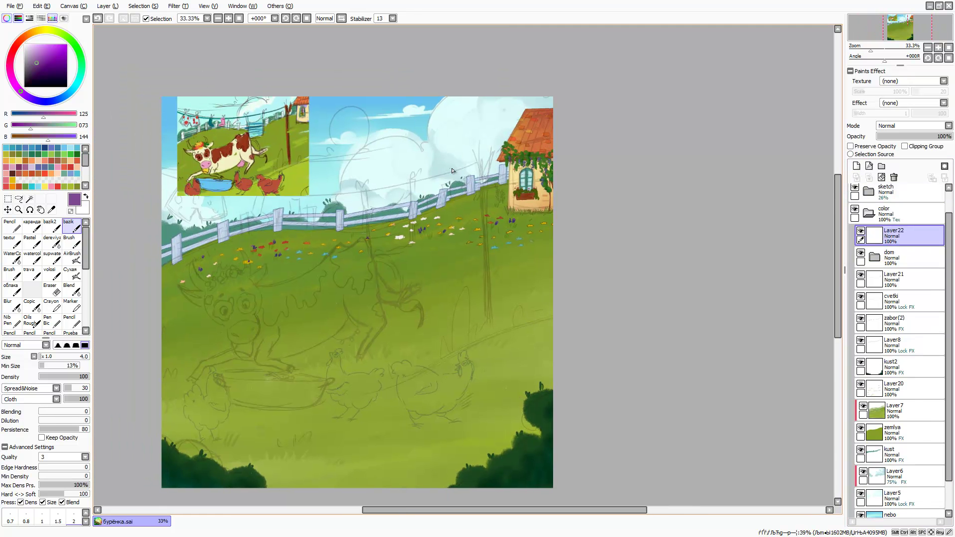
Draw a tall brown pole down to the grass on a Fringe-effect layer
{"action": "left_click", "coordinate": [530, 197], "text": "alt"}
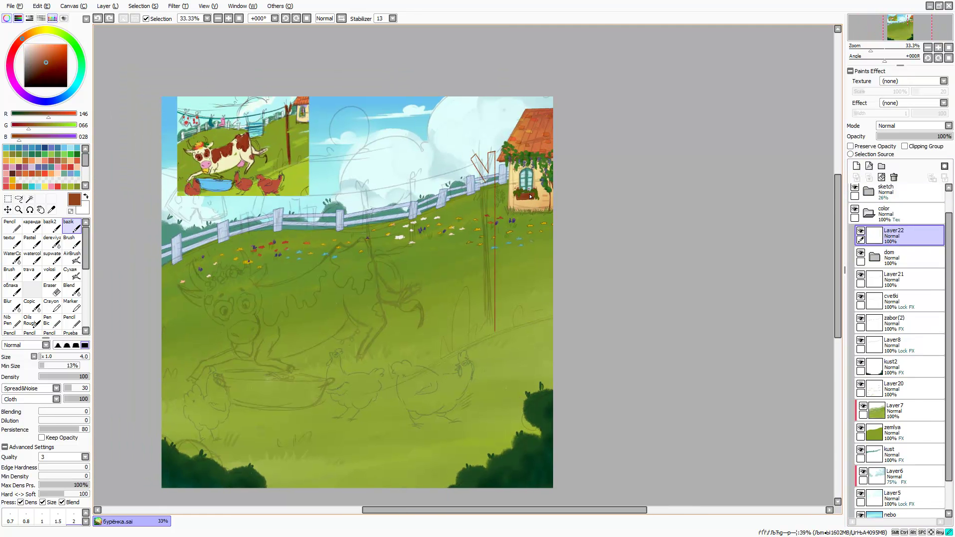
{"action": "left_click_drag", "start_coordinate": [484, 234], "coordinate": [484, 339]}
{"action": "scroll", "coordinate": [483, 278], "scroll_direction": "up", "scroll_amount": 3}
{"action": "key", "text": "Down"}
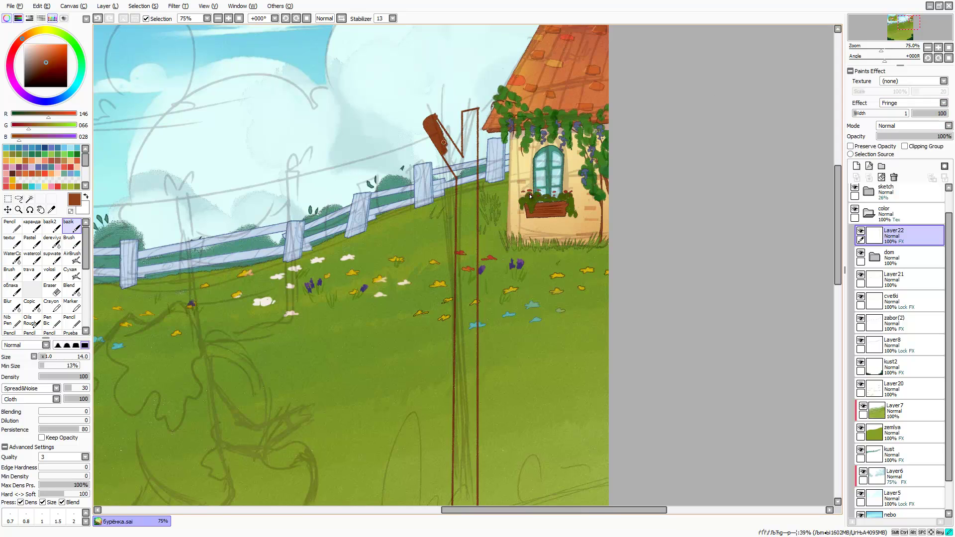
{"action": "mouse_move", "coordinate": [470, 108]}
{"action": "left_mouse_down"}
{"action": "mouse_move", "coordinate": [468, 304]}
{"action": "mouse_move", "coordinate": [442, 198]}
{"action": "left_mouse_up"}
{"action": "left_click_drag", "start_coordinate": [446, 247], "coordinate": [438, 422]}
{"action": "left_click_drag", "start_coordinate": [448, 340], "coordinate": [441, 381]}
Trim the pole's left and right edges with the eraser and transform it
{"action": "key", "text": "e"}
{"action": "left_click_drag", "start_coordinate": [456, 69], "coordinate": [460, 304]}
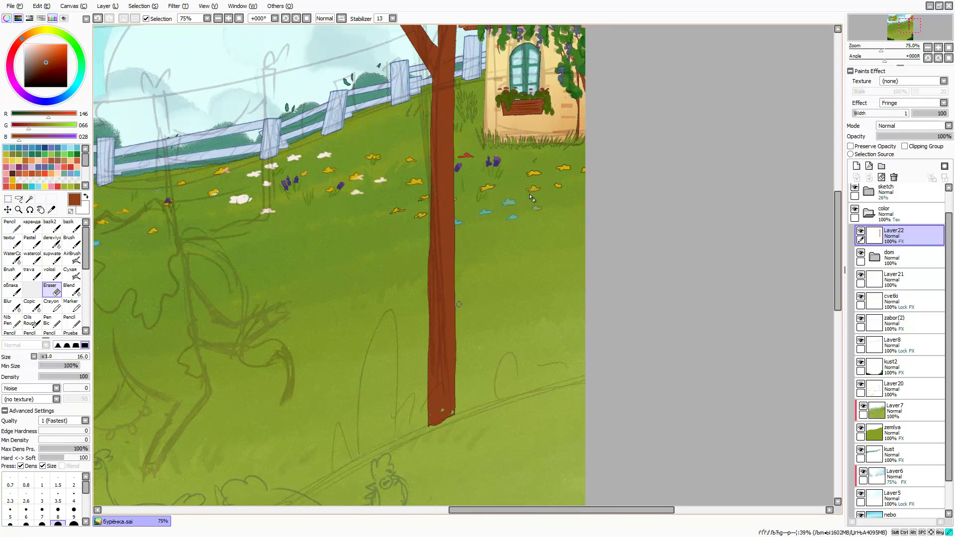
{"action": "left_click_drag", "start_coordinate": [428, 414], "coordinate": [431, 194]}
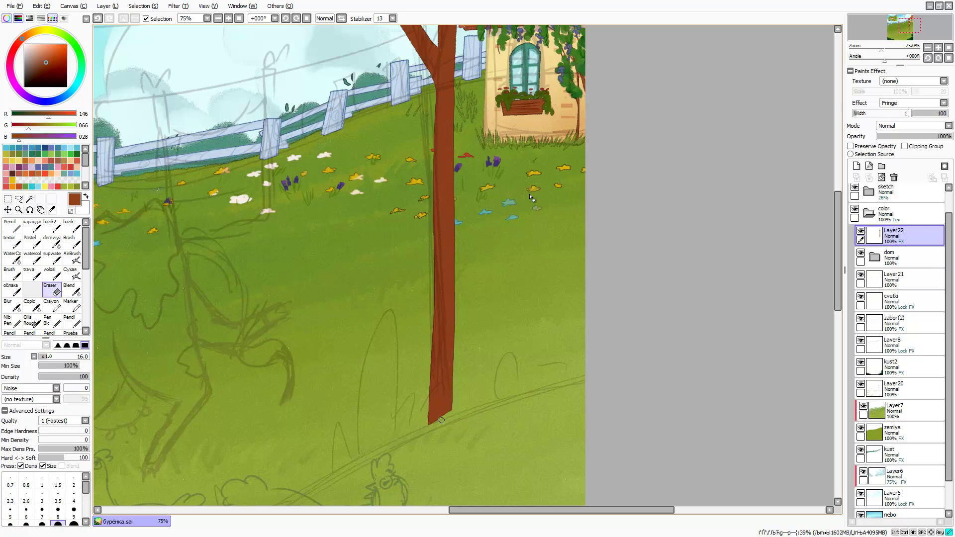
{"action": "key", "text": "ctrl+plus"}
{"action": "key", "text": "b"}
{"action": "left_click", "coordinate": [455, 307], "text": "alt"}
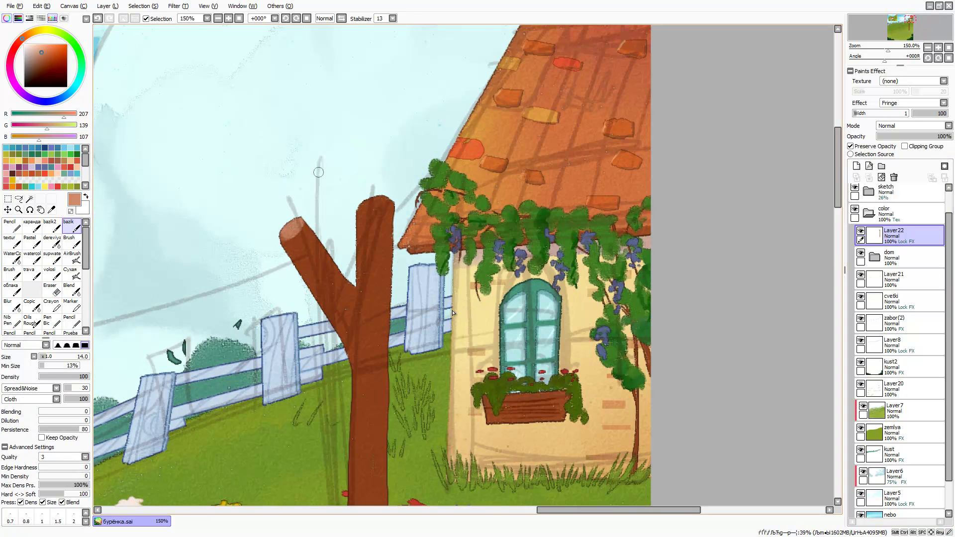
{"action": "key", "text": "ctrl+minus"}
{"action": "key", "text": "ctrl+minus"}
{"action": "key", "text": "ctrl+minus"}
{"action": "key", "text": "ctrl+t"}
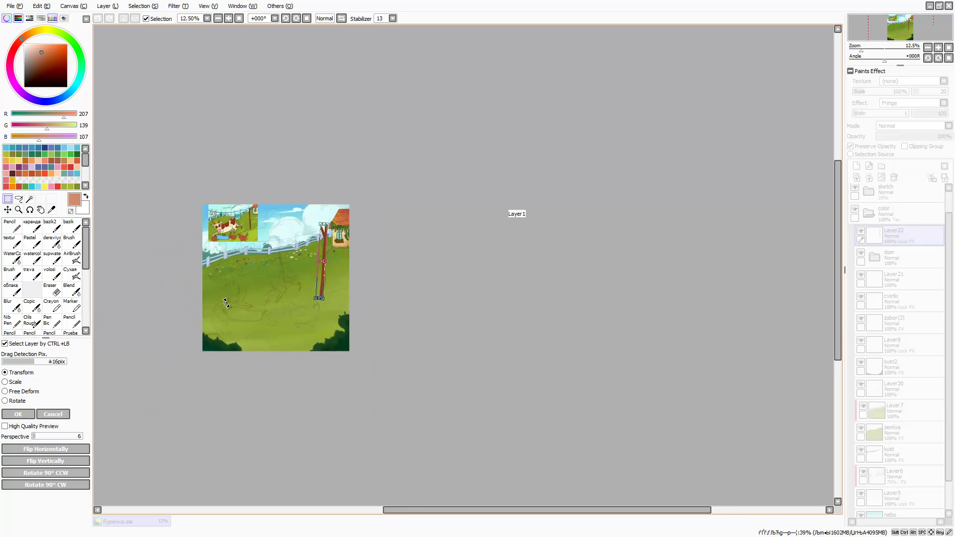
{"action": "key", "text": "ctrl+plus"}
{"action": "left_click", "coordinate": [33, 417]}
Hide the sketch and add a shading layer sampled from the pole's brown
{"action": "left_click", "coordinate": [855, 188]}
{"action": "left_click", "coordinate": [857, 165]}
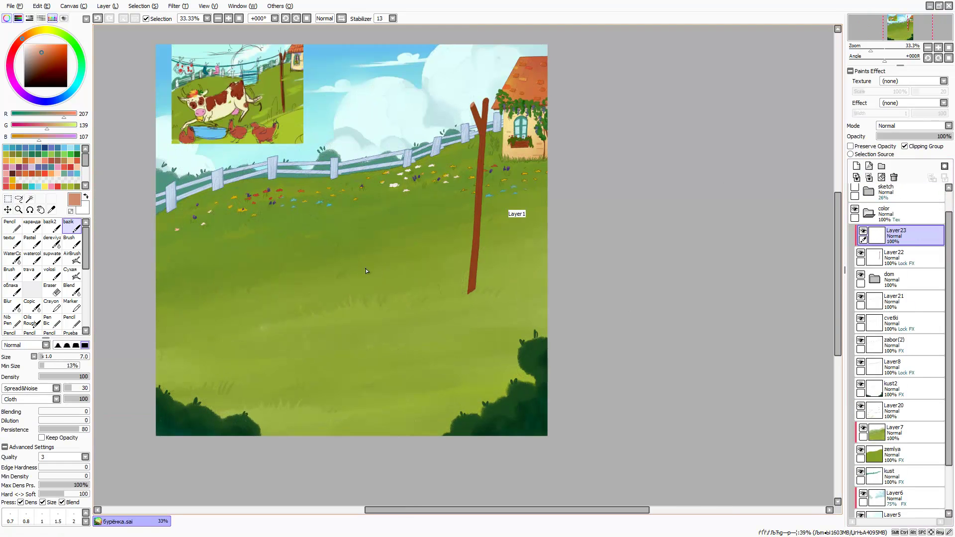
{"action": "left_click", "coordinate": [12, 258]}
{"action": "left_click", "coordinate": [209, 155], "text": "alt"}
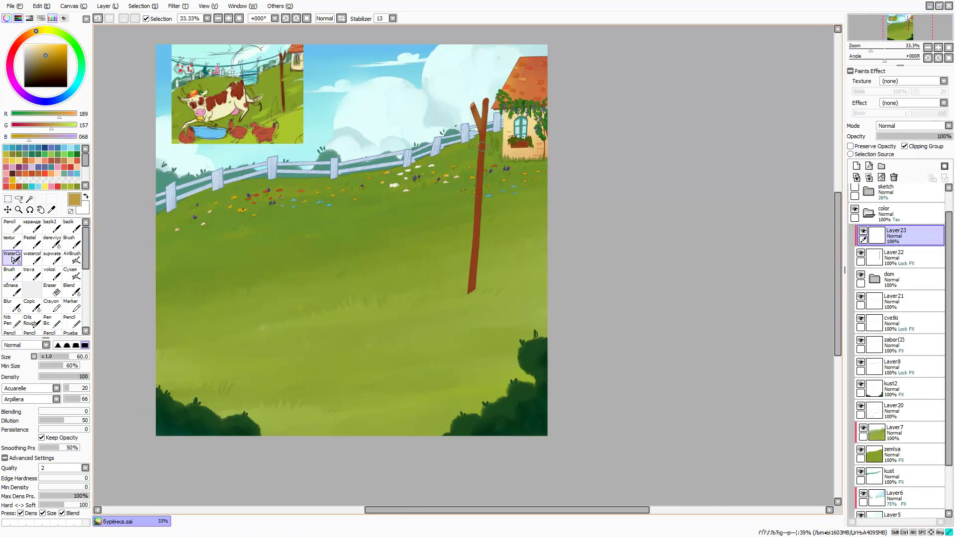
{"action": "left_click", "coordinate": [478, 209], "text": "alt"}
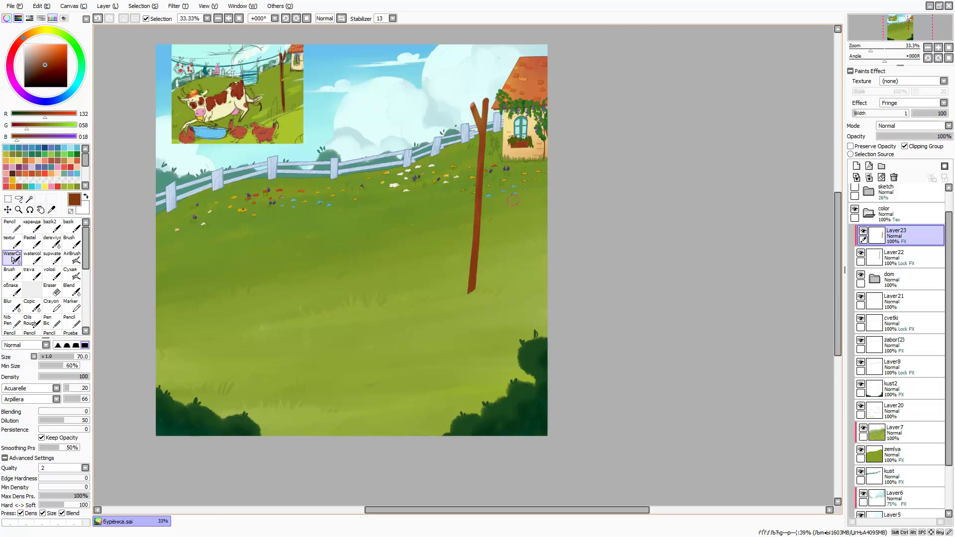
{"action": "scroll", "coordinate": [513, 200], "scroll_direction": "up", "scroll_amount": 2}
{"action": "key", "text": "b"}
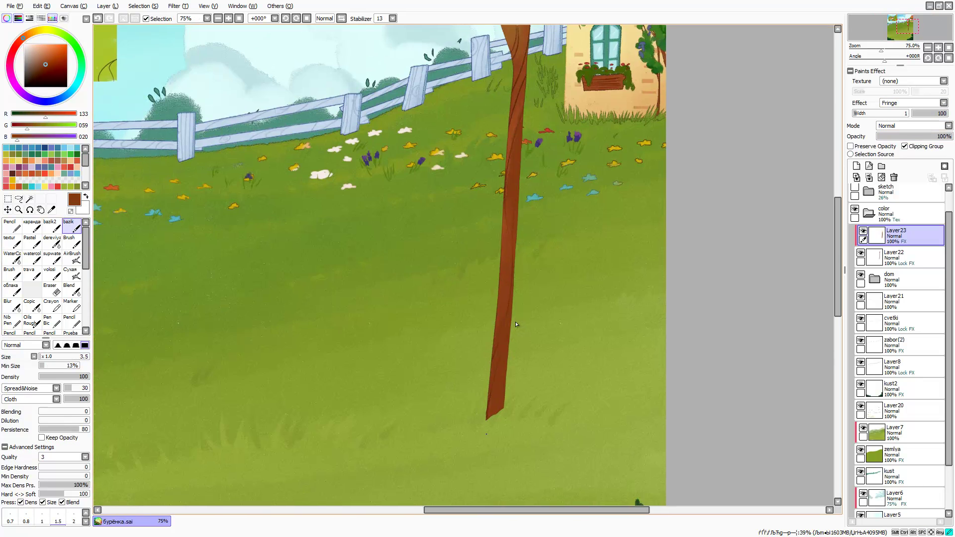
{"action": "left_click_drag", "start_coordinate": [516, 324], "coordinate": [507, 340]}
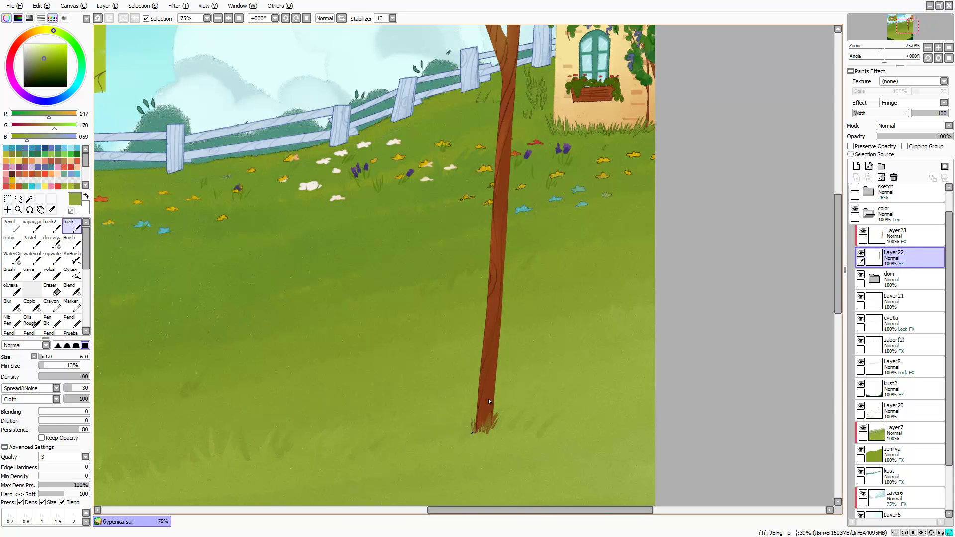
{"action": "key", "text": "ctrl+z"}
{"action": "key", "text": "ctrl+z"}
{"action": "key", "text": "ctrl+z"}
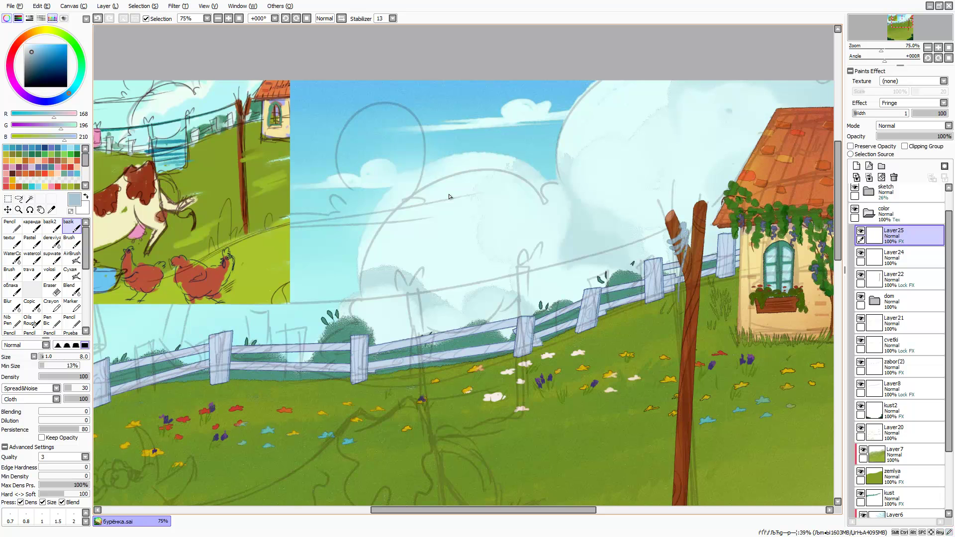
Hide the cow overlay and sketch folder, then add a layer clipped to the wire
{"action": "scroll", "coordinate": [641, 293], "scroll_direction": "down", "scroll_amount": 3}
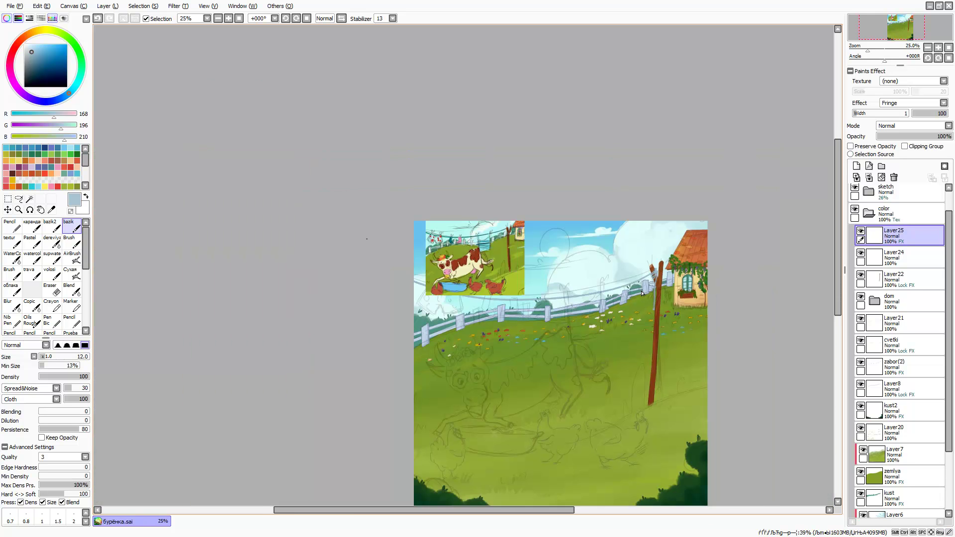
{"action": "scroll", "coordinate": [896, 248], "scroll_direction": "up", "scroll_amount": 2}
{"action": "left_click", "coordinate": [855, 191]}
{"action": "left_click", "coordinate": [854, 213]}
{"action": "left_click", "coordinate": [856, 166]}
{"action": "left_click", "coordinate": [904, 145]}
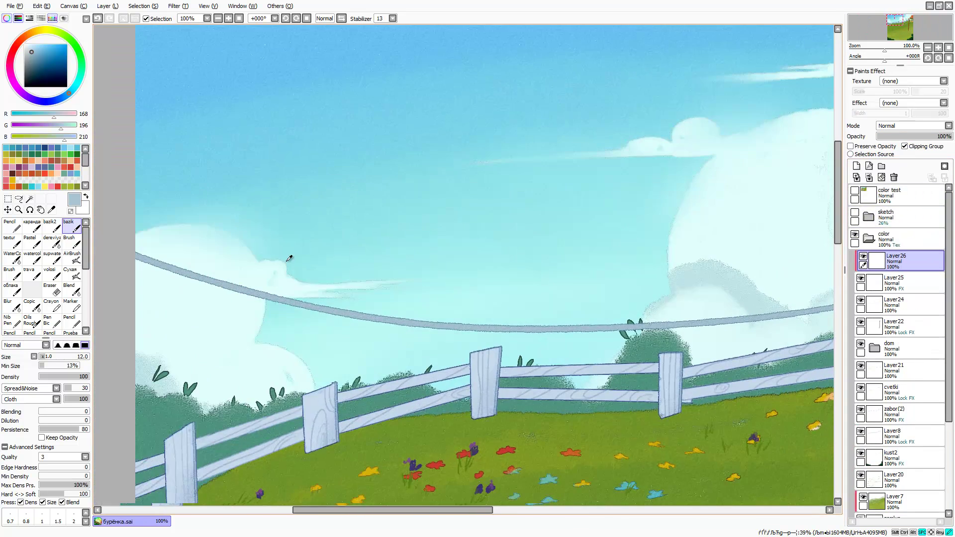
{"action": "scroll", "coordinate": [285, 261], "scroll_direction": "up", "scroll_amount": 1}
{"action": "key", "text": "bracketleft"}
{"action": "key", "text": "bracketleft"}
{"action": "key", "text": "bracketleft"}
Paint peach diagonal stripes along the rope to the post and fade them to 78% opacity
{"action": "left_click_drag", "start_coordinate": [204, 259], "coordinate": [273, 283]}
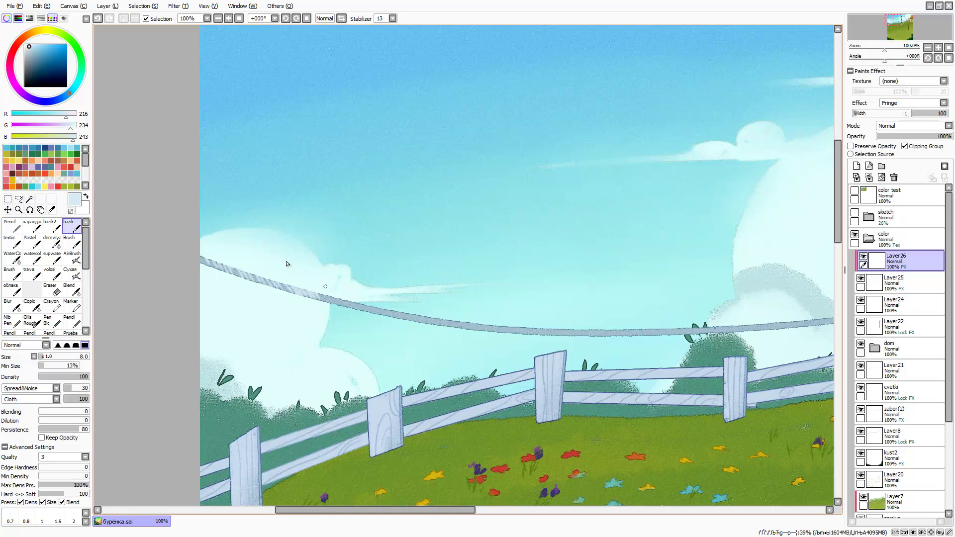
{"action": "left_click", "coordinate": [287, 262], "text": "alt"}
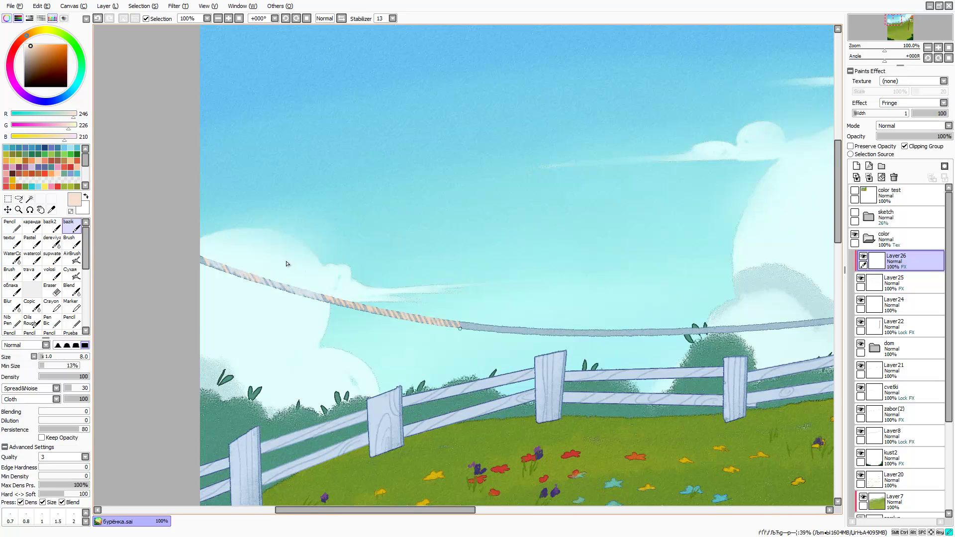
{"action": "left_click_drag", "start_coordinate": [460, 329], "coordinate": [332, 284]}
{"action": "mouse_move", "coordinate": [450, 297]}
{"action": "left_mouse_down"}
{"action": "mouse_move", "coordinate": [570, 293]}
{"action": "mouse_move", "coordinate": [336, 303]}
{"action": "left_mouse_up"}
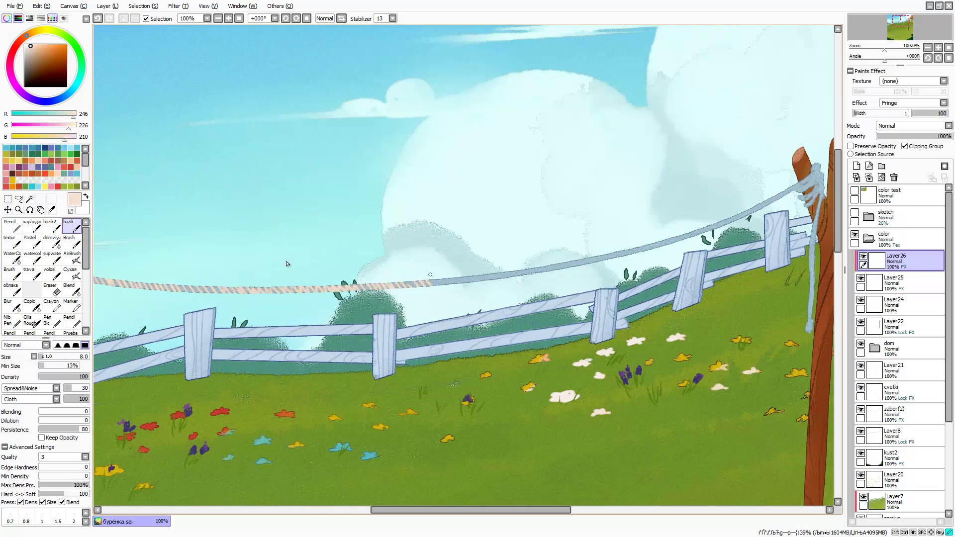
{"action": "mouse_move", "coordinate": [394, 286]}
{"action": "left_mouse_down"}
{"action": "mouse_move", "coordinate": [487, 276]}
{"action": "mouse_move", "coordinate": [253, 286]}
{"action": "left_mouse_up"}
{"action": "left_click_drag", "start_coordinate": [297, 288], "coordinate": [420, 261]}
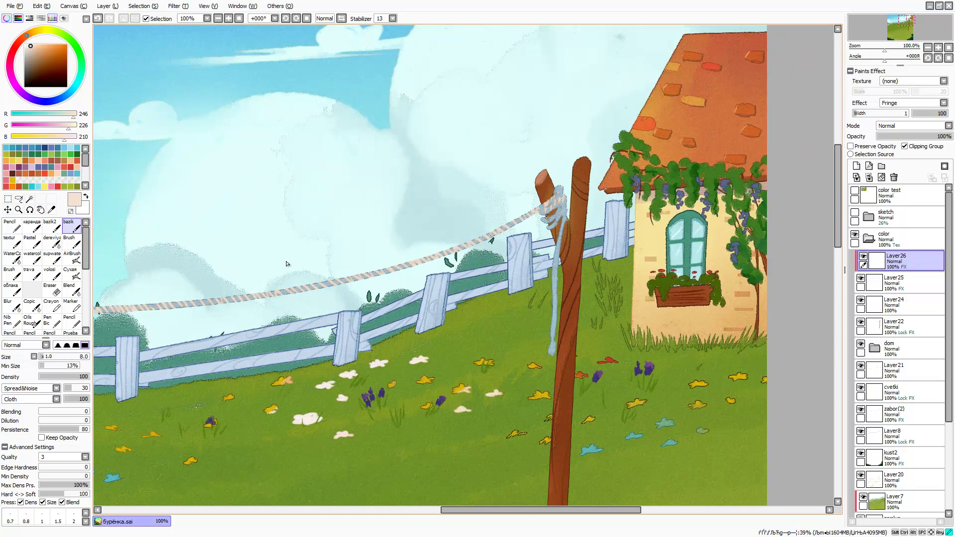
{"action": "scroll", "coordinate": [287, 263], "scroll_direction": "down", "scroll_amount": 2}
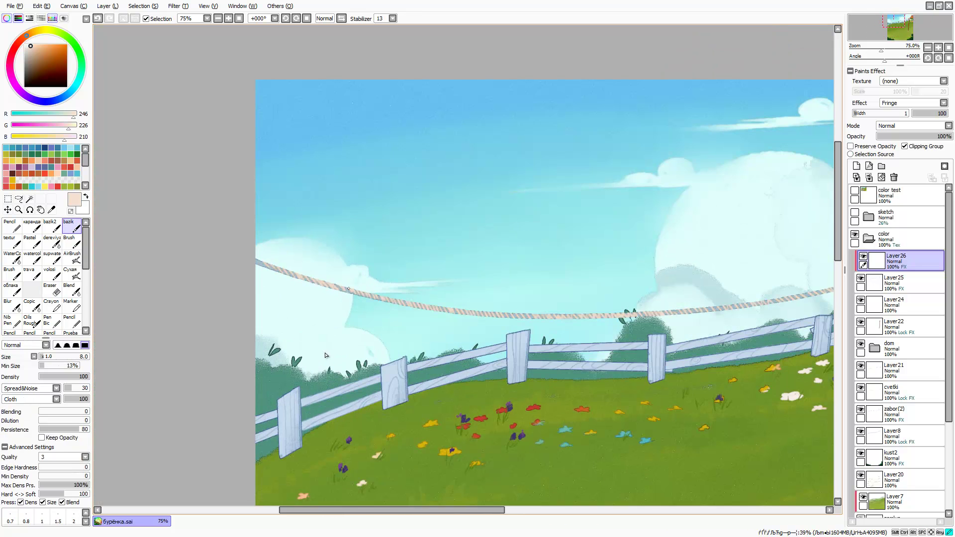
{"action": "left_click", "coordinate": [945, 136]}
{"action": "left_click_drag", "start_coordinate": [944, 136], "coordinate": [939, 136]}
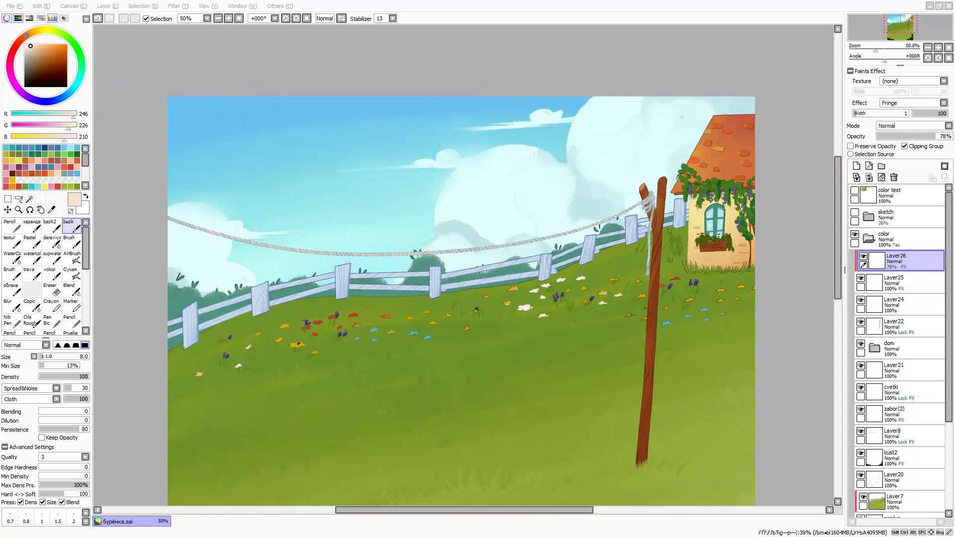
Add a new layer for the laundry and rename it qda
{"action": "key", "text": "ctrl+shift+n"}
{"action": "double_click", "coordinate": [898, 260]}
{"action": "type", "text": "ode"}
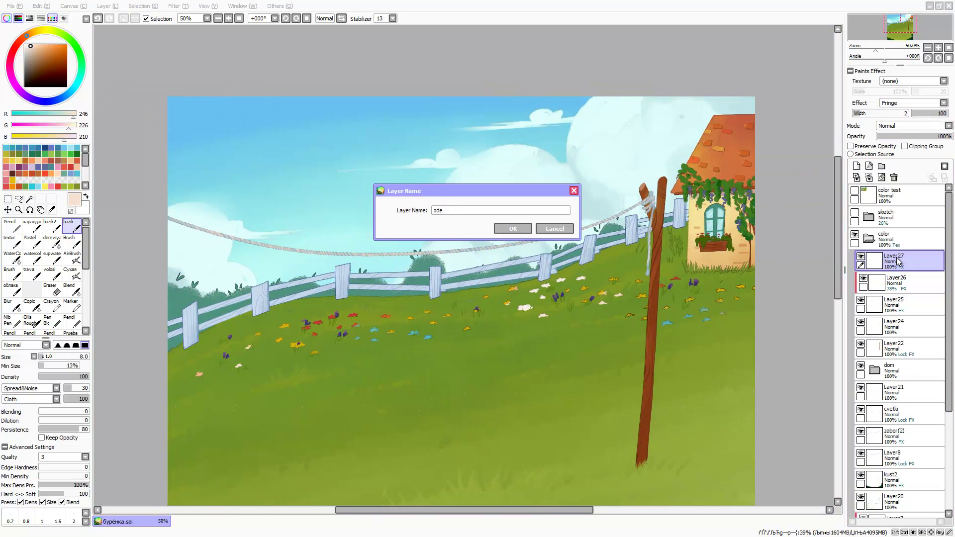
{"action": "type", "text": "qda"}
{"action": "key", "text": "Return"}
{"action": "left_click", "coordinate": [855, 212]}
{"action": "scroll", "coordinate": [234, 273], "scroll_direction": "up", "scroll_amount": 2}
Outline and fill a pink garment hanging from the rope
{"action": "left_click", "coordinate": [36, 48]}
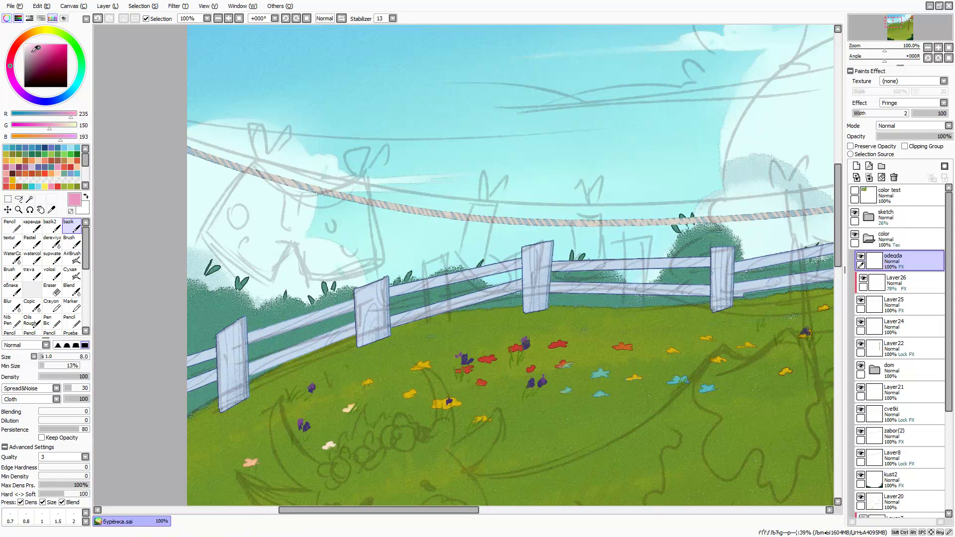
{"action": "mouse_move", "coordinate": [245, 173]}
{"action": "left_mouse_down"}
{"action": "mouse_move", "coordinate": [371, 205]}
{"action": "mouse_move", "coordinate": [293, 284]}
{"action": "left_mouse_up"}
{"action": "left_click_drag", "start_coordinate": [370, 205], "coordinate": [353, 316]}
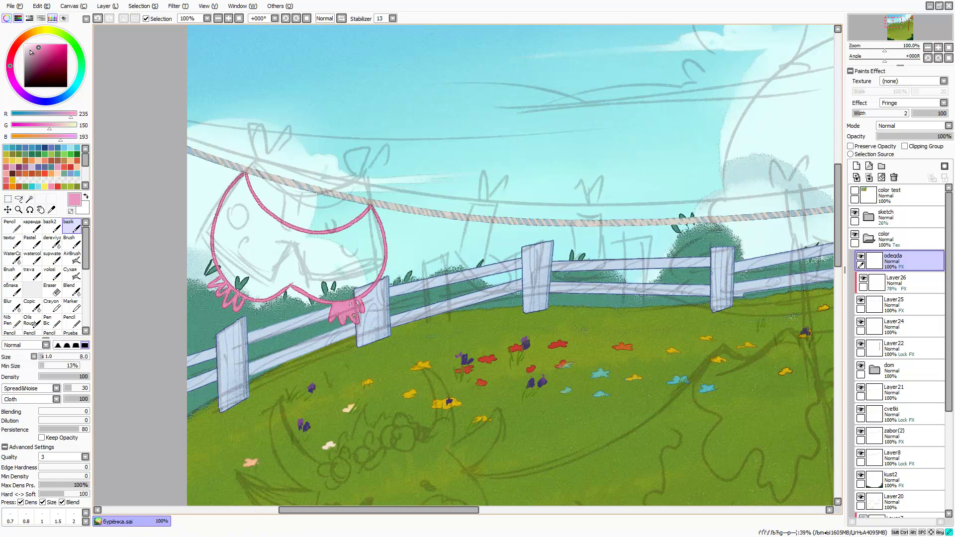
{"action": "key", "text": "bracketright"}
{"action": "key", "text": "bracketright"}
{"action": "key", "text": "bracketright"}
{"action": "left_click_drag", "start_coordinate": [240, 175], "coordinate": [233, 284]}
{"action": "left_click_drag", "start_coordinate": [234, 194], "coordinate": [273, 249]}
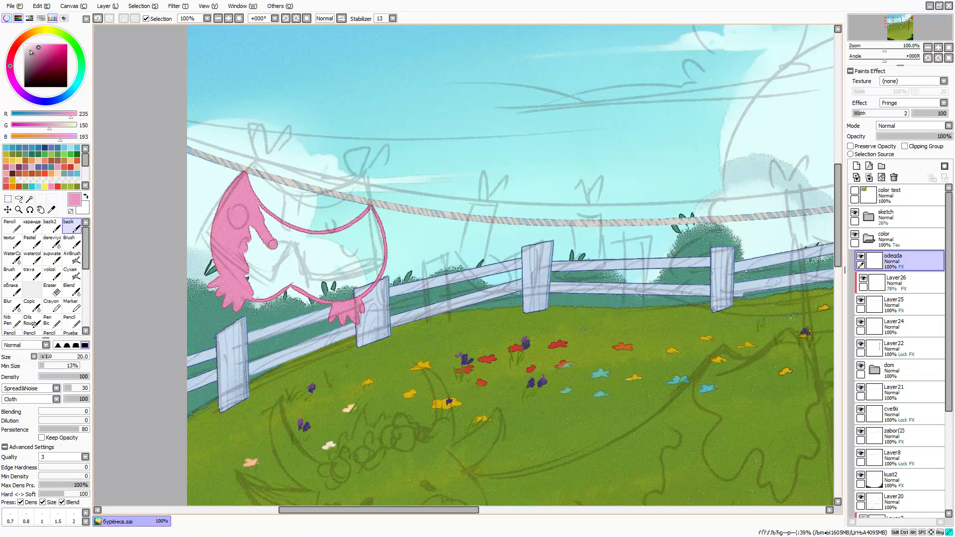
{"action": "mouse_move", "coordinate": [288, 214]}
{"action": "left_mouse_down"}
{"action": "mouse_move", "coordinate": [270, 273]}
{"action": "mouse_move", "coordinate": [291, 233]}
{"action": "mouse_move", "coordinate": [375, 219]}
{"action": "mouse_move", "coordinate": [303, 293]}
{"action": "left_mouse_up"}
{"action": "key", "text": "bracketright"}
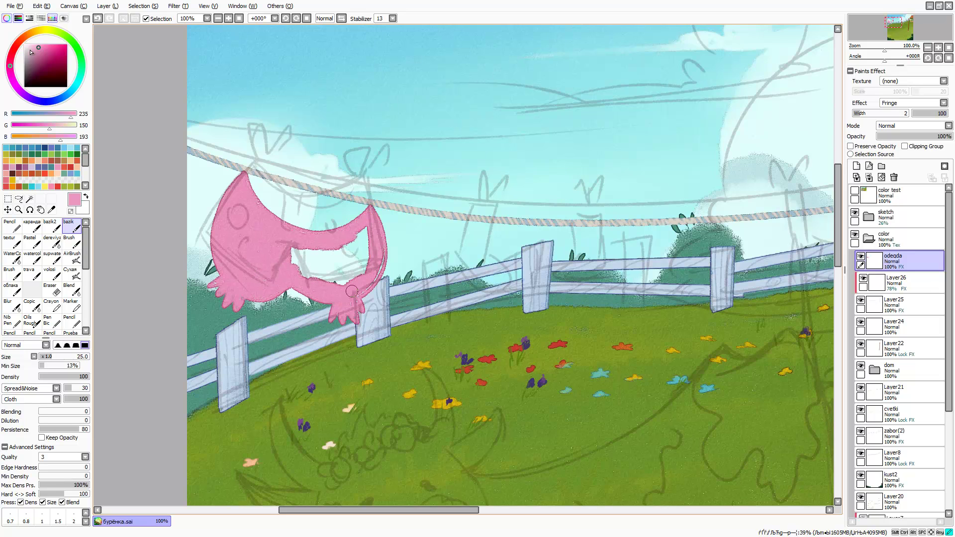
{"action": "left_click_drag", "start_coordinate": [348, 233], "coordinate": [356, 272]}
{"action": "key", "text": "bracketleft"}
{"action": "mouse_move", "coordinate": [368, 209]}
{"action": "left_mouse_down"}
{"action": "mouse_move", "coordinate": [249, 179]}
{"action": "mouse_move", "coordinate": [313, 215]}
{"action": "mouse_move", "coordinate": [228, 156]}
{"action": "left_mouse_up"}
Paint a blue sock, a green sock and a solid blue shirt on the line
{"action": "left_click_drag", "start_coordinate": [339, 198], "coordinate": [351, 171]}
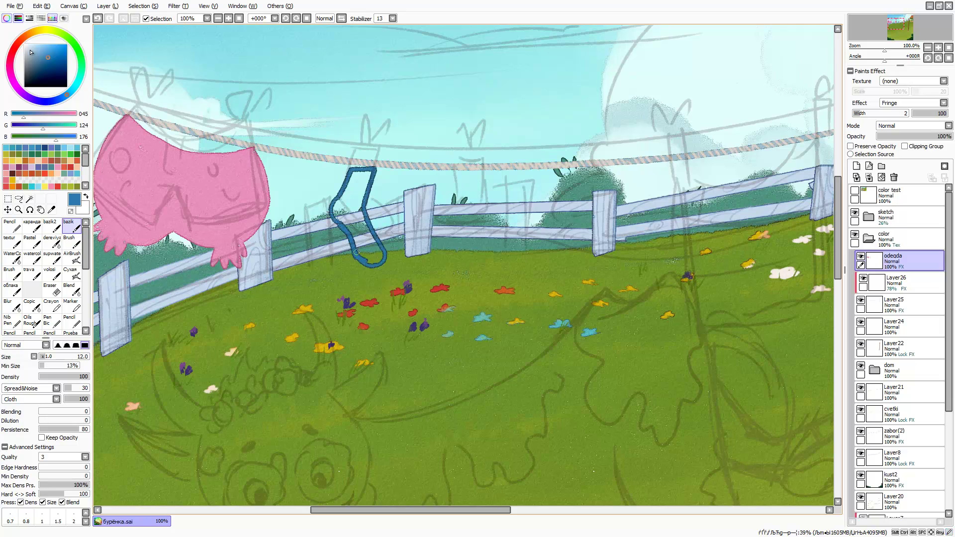
{"action": "left_click_drag", "start_coordinate": [347, 211], "coordinate": [363, 178]}
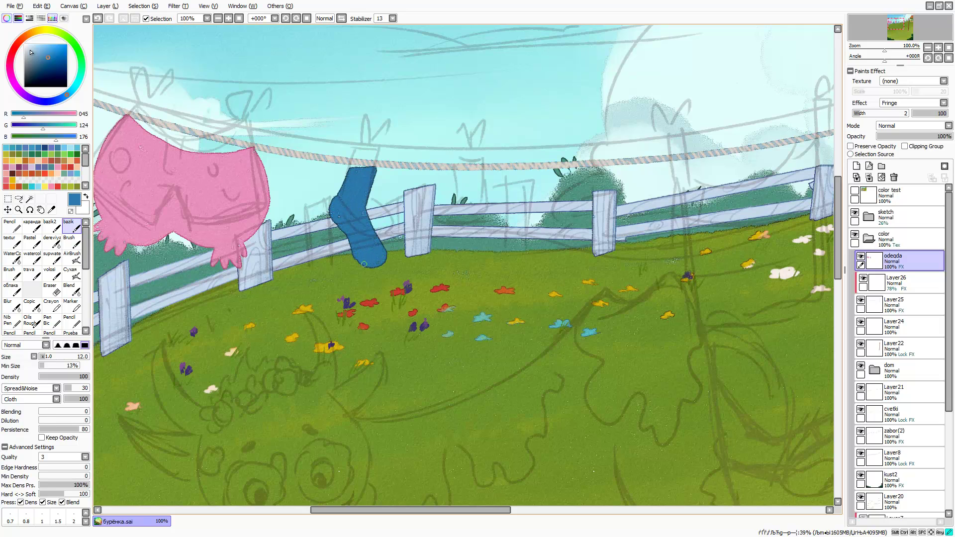
{"action": "mouse_move", "coordinate": [463, 171]}
{"action": "left_mouse_down"}
{"action": "mouse_move", "coordinate": [497, 219]}
{"action": "mouse_move", "coordinate": [433, 263]}
{"action": "mouse_move", "coordinate": [463, 172]}
{"action": "mouse_move", "coordinate": [489, 218]}
{"action": "mouse_move", "coordinate": [459, 233]}
{"action": "left_mouse_up"}
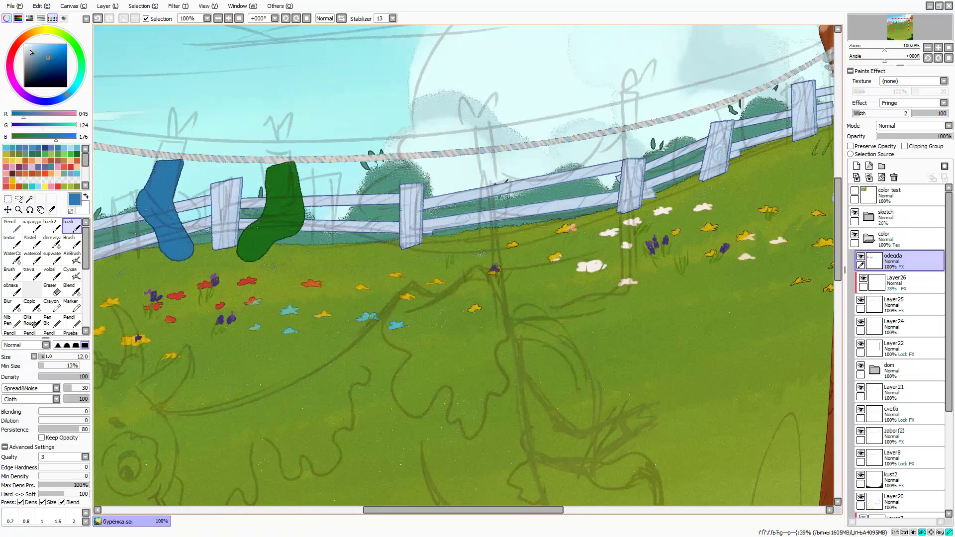
{"action": "mouse_move", "coordinate": [398, 212]}
{"action": "left_mouse_down"}
{"action": "mouse_move", "coordinate": [407, 167]}
{"action": "mouse_move", "coordinate": [507, 152]}
{"action": "mouse_move", "coordinate": [445, 335]}
{"action": "left_mouse_up"}
{"action": "left_click_drag", "start_coordinate": [397, 194], "coordinate": [403, 238]}
{"action": "left_click_drag", "start_coordinate": [405, 172], "coordinate": [418, 248]}
{"action": "left_click_drag", "start_coordinate": [418, 214], "coordinate": [473, 234]}
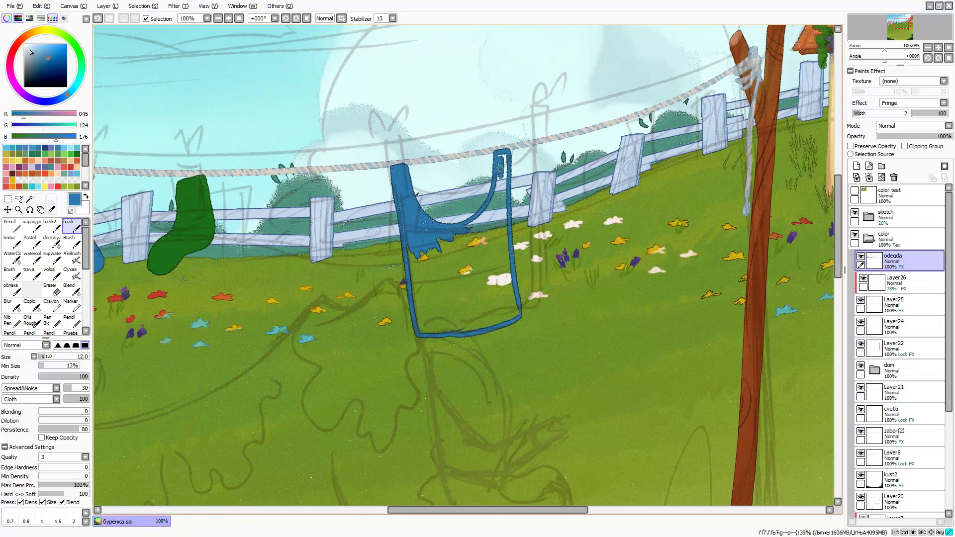
{"action": "left_click_drag", "start_coordinate": [500, 154], "coordinate": [477, 239]}
{"action": "mouse_move", "coordinate": [412, 249]}
{"action": "left_mouse_down"}
{"action": "mouse_move", "coordinate": [470, 275]}
{"action": "mouse_move", "coordinate": [423, 323]}
{"action": "left_mouse_up"}
{"action": "scroll", "coordinate": [471, 275], "scroll_direction": "down", "scroll_amount": 1}
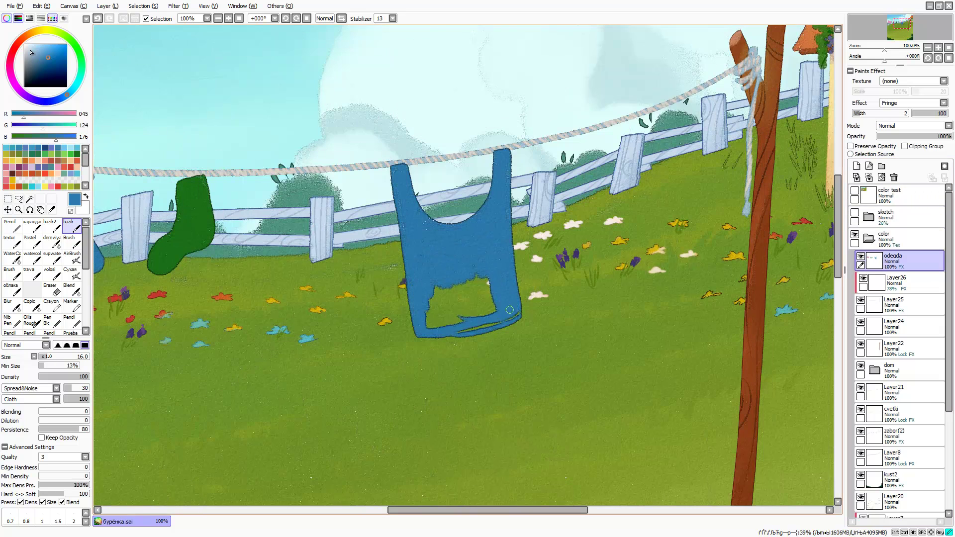
{"action": "mouse_move", "coordinate": [433, 278]}
{"action": "left_mouse_down"}
{"action": "mouse_move", "coordinate": [493, 318]}
{"action": "mouse_move", "coordinate": [557, 281]}
{"action": "left_mouse_up"}
{"action": "scroll", "coordinate": [467, 299], "scroll_direction": "down", "scroll_amount": 2}
Hide the sketch and paint white stripes across the shirt on a clipped layer
{"action": "left_click", "coordinate": [854, 213]}
{"action": "left_click", "coordinate": [857, 166]}
{"action": "left_click", "coordinate": [905, 146]}
{"action": "left_click", "coordinate": [30, 45]}
{"action": "scroll", "coordinate": [253, 186], "scroll_direction": "up", "scroll_amount": 1}
{"action": "left_click_drag", "start_coordinate": [505, 318], "coordinate": [563, 313]}
{"action": "scroll", "coordinate": [443, 291], "scroll_direction": "up", "scroll_amount": 2}
{"action": "left_click", "coordinate": [384, 349], "text": "alt"}
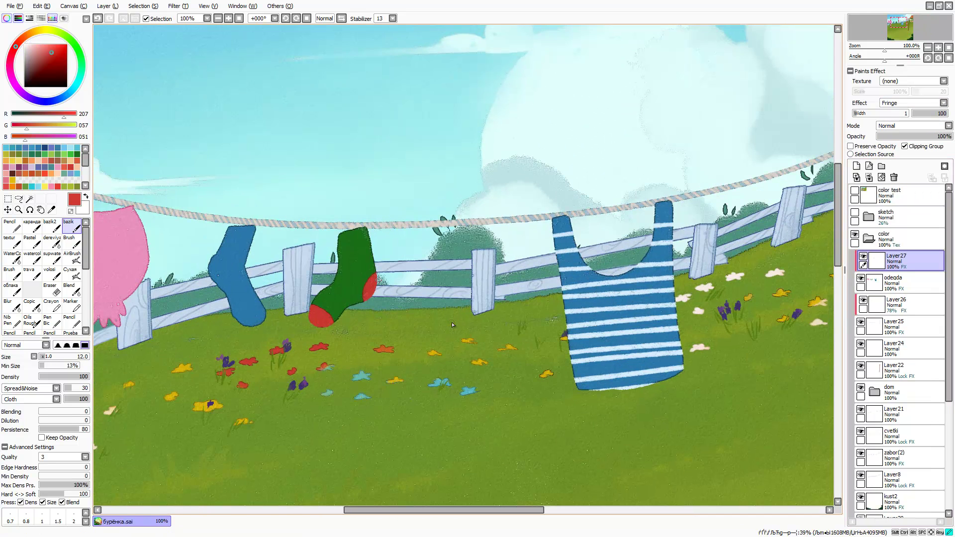
Hatch a dark blue heel on the sock and paint a magenta band along the garment top
{"action": "left_click", "coordinate": [468, 341], "text": "alt"}
{"action": "left_click", "coordinate": [248, 318], "text": "alt"}
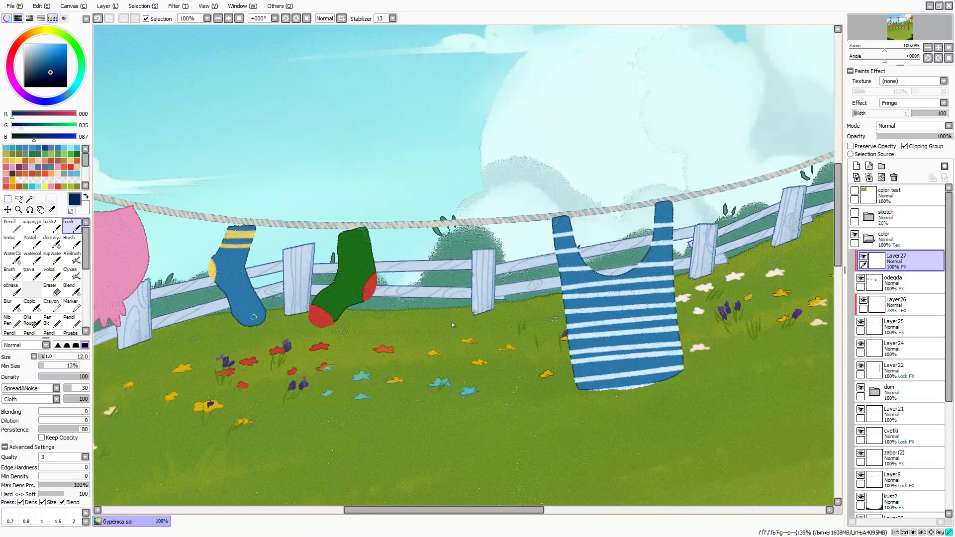
{"action": "left_click_drag", "start_coordinate": [248, 311], "coordinate": [261, 323]}
{"action": "left_click_drag", "start_coordinate": [234, 199], "coordinate": [449, 201]}
{"action": "left_click_drag", "start_coordinate": [228, 180], "coordinate": [348, 209]}
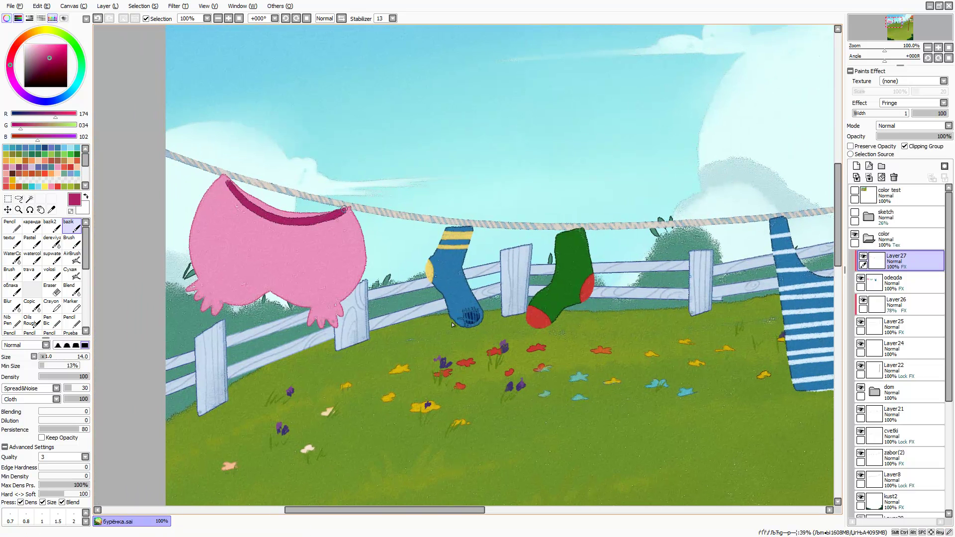
Paint pale pink stars across the pink garment
{"action": "scroll", "coordinate": [281, 249], "scroll_direction": "up", "scroll_amount": 2}
{"action": "left_click", "coordinate": [27, 44]}
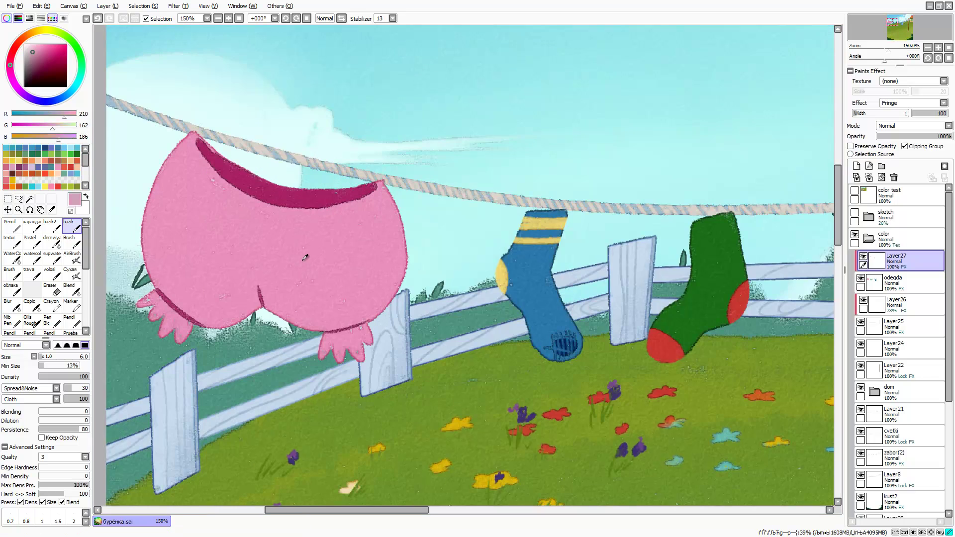
{"action": "left_click_drag", "start_coordinate": [198, 209], "coordinate": [197, 241]}
{"action": "left_click_drag", "start_coordinate": [185, 224], "coordinate": [209, 227]}
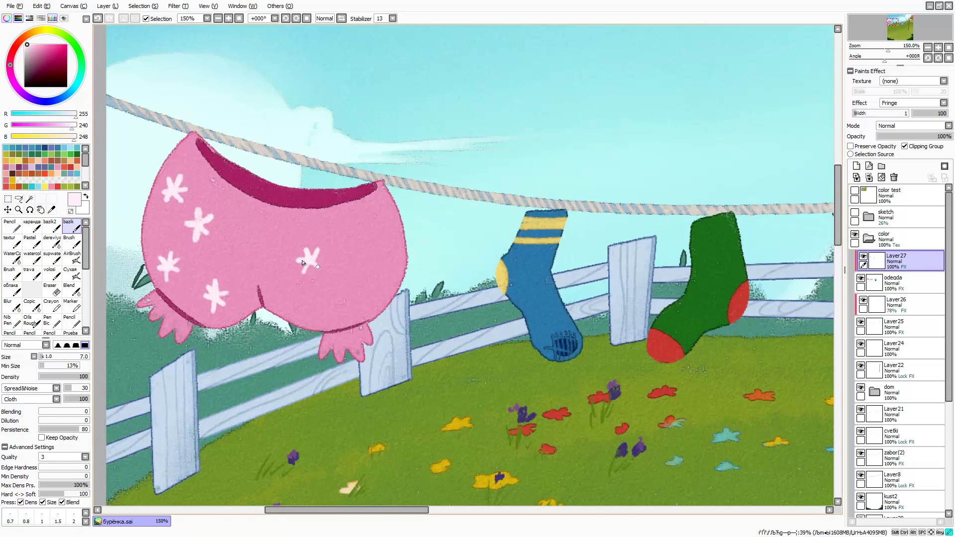
{"action": "left_click_drag", "start_coordinate": [273, 232], "coordinate": [275, 252]}
{"action": "mouse_move", "coordinate": [262, 244]}
{"action": "left_mouse_down"}
{"action": "mouse_move", "coordinate": [286, 244]}
{"action": "mouse_move", "coordinate": [274, 282]}
{"action": "left_mouse_up"}
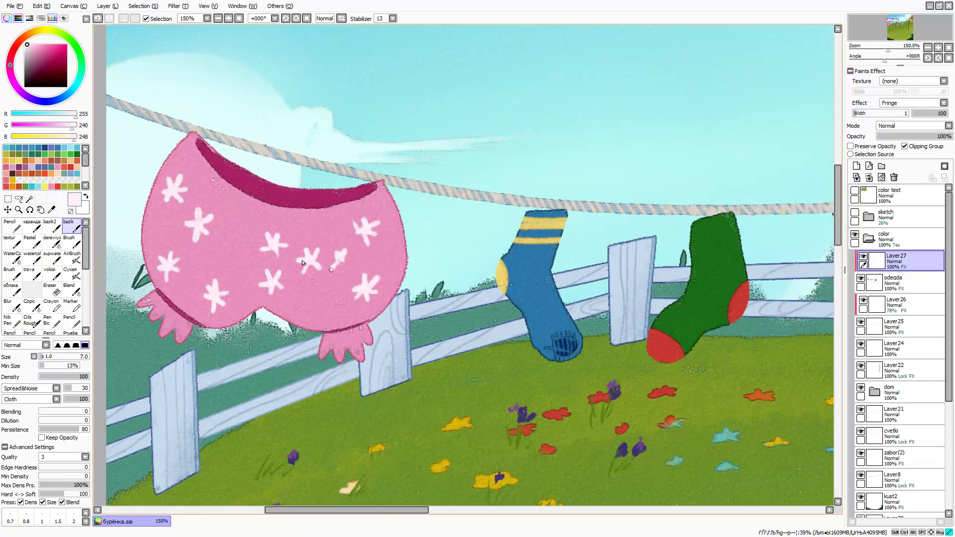
{"action": "left_click_drag", "start_coordinate": [888, 50], "coordinate": [871, 50]}
Add new layers for the clothespins, with Fringe edge width set to 2
{"action": "left_click", "coordinate": [856, 166]}
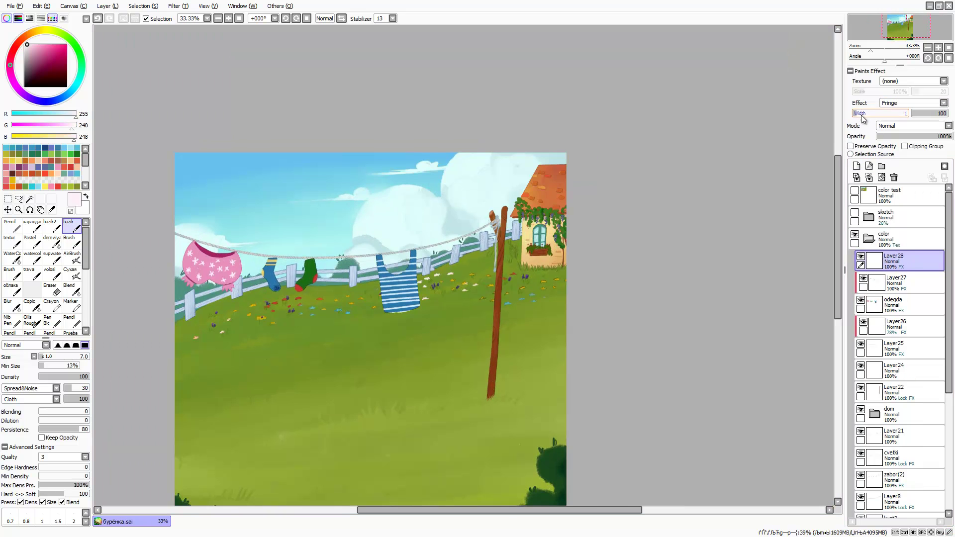
{"action": "left_click", "coordinate": [861, 114]}
{"action": "scroll", "coordinate": [182, 287], "scroll_direction": "up", "scroll_amount": 1}
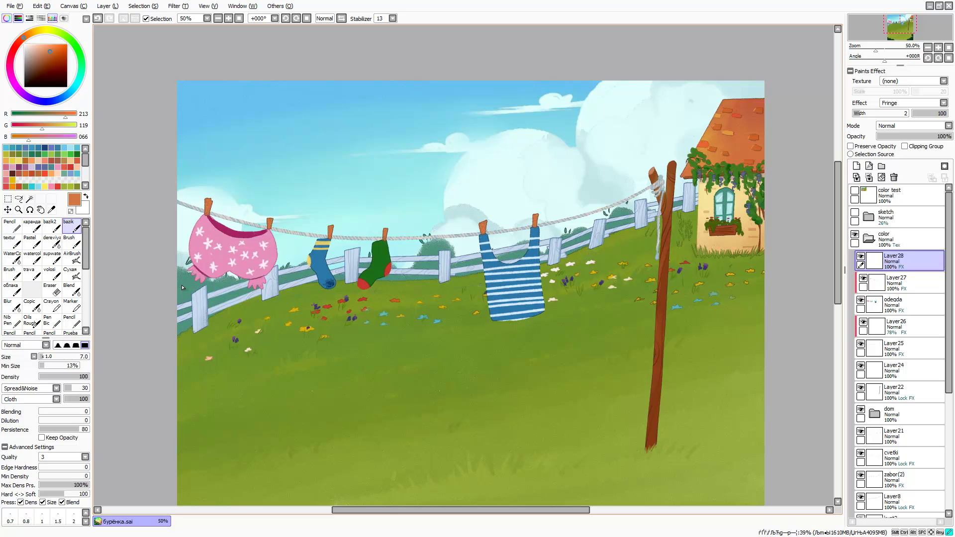
{"action": "scroll", "coordinate": [504, 248], "scroll_direction": "up", "scroll_amount": 3}
{"action": "scroll", "coordinate": [502, 246], "scroll_direction": "left", "scroll_amount": 5}
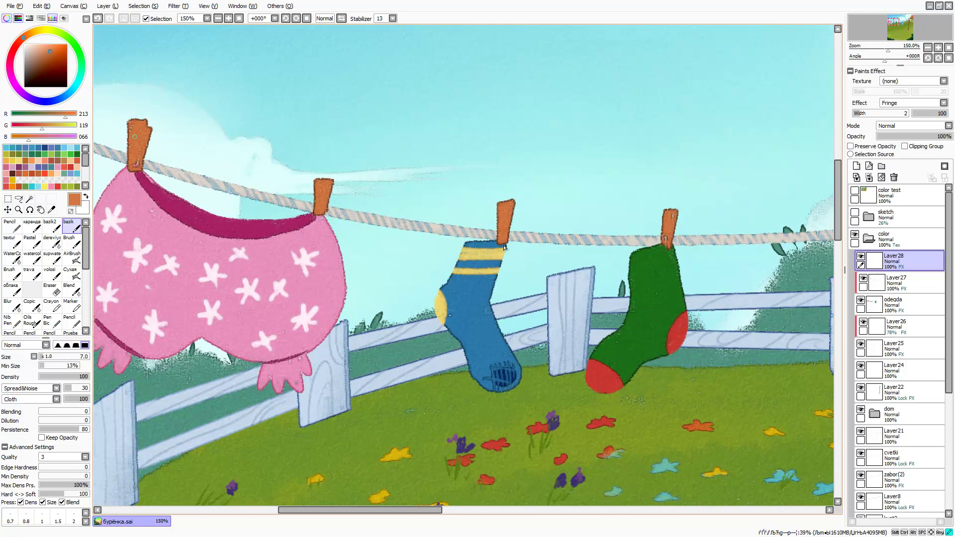
{"action": "key", "text": "ctrl+shift+n"}
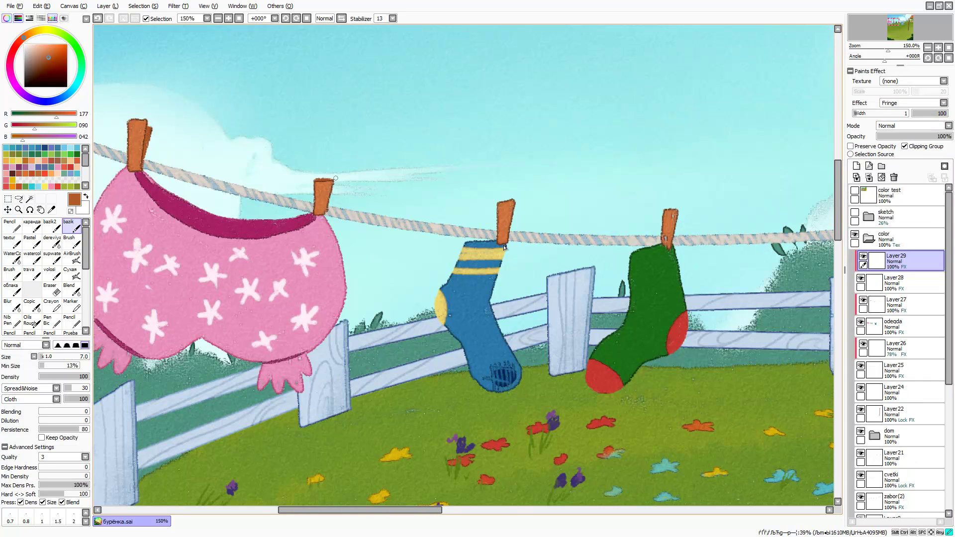
{"action": "left_click_drag", "start_coordinate": [683, 205], "coordinate": [316, 223]}
{"action": "key", "text": "ctrl+shift+n"}
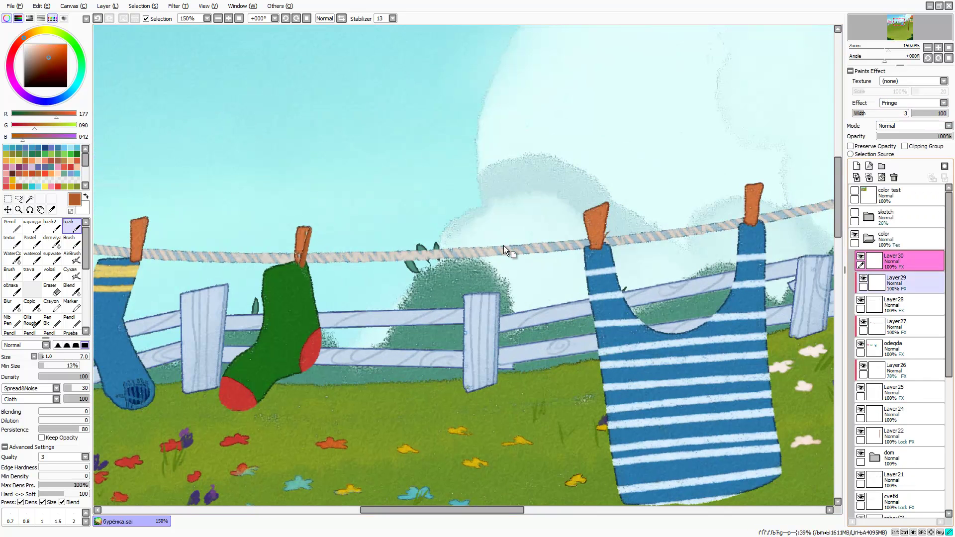
{"action": "scroll", "coordinate": [504, 246], "scroll_direction": "left", "scroll_amount": 2}
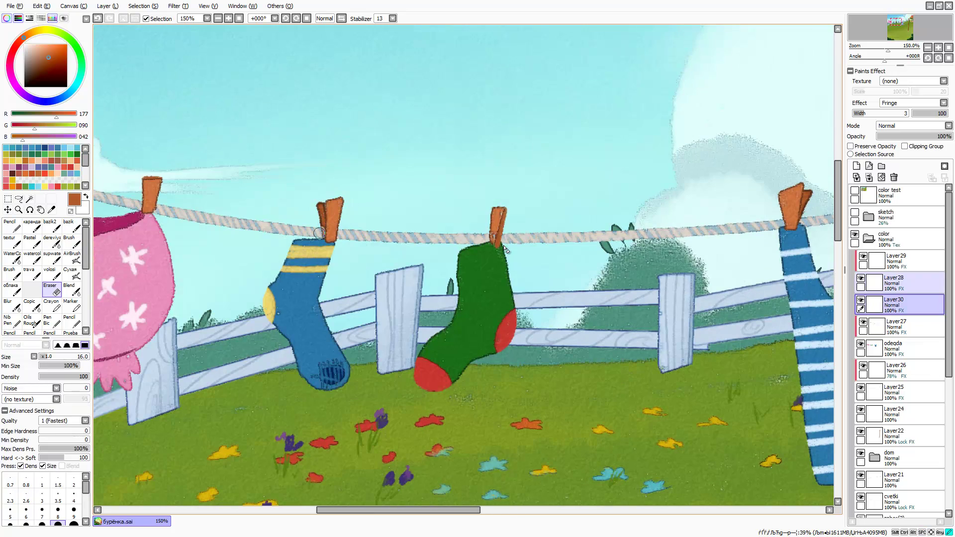
{"action": "scroll", "coordinate": [503, 246], "scroll_direction": "down", "scroll_amount": 1}
{"action": "scroll", "coordinate": [517, 288], "scroll_direction": "down", "scroll_amount": 1}
{"action": "scroll", "coordinate": [531, 337], "scroll_direction": "down", "scroll_amount": 2}
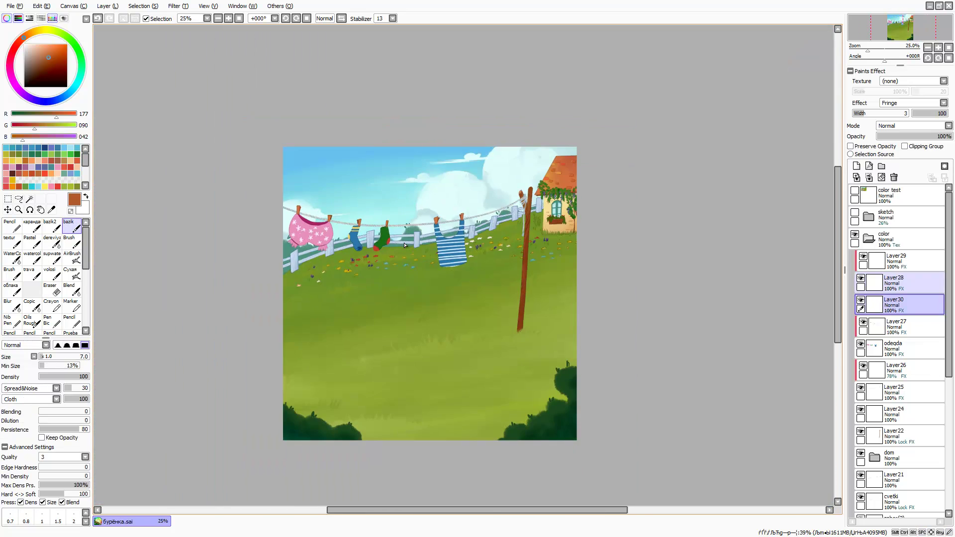
{"action": "scroll", "coordinate": [531, 337], "scroll_direction": "down", "scroll_amount": 1}
{"action": "left_click", "coordinate": [14, 6]}
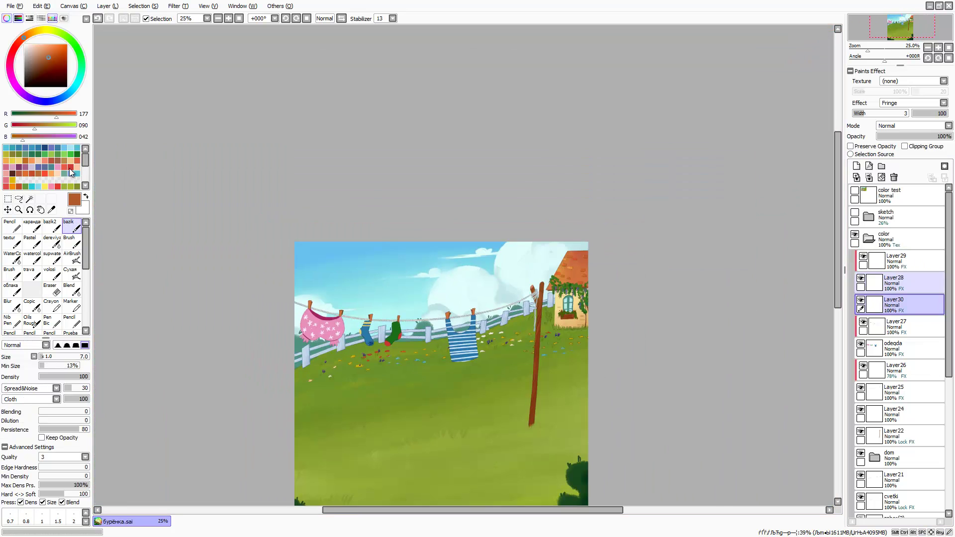
Pick red, show the sketch folder and create a new layer for the basin
{"action": "left_click", "coordinate": [72, 167]}
{"action": "left_click", "coordinate": [855, 212]}
{"action": "left_click", "coordinate": [856, 166]}
{"action": "double_click", "coordinate": [895, 259]}
Name the layer taz and stamp a large red circle on the grass
{"action": "type", "text": "taz"}
{"action": "key", "text": "Return"}
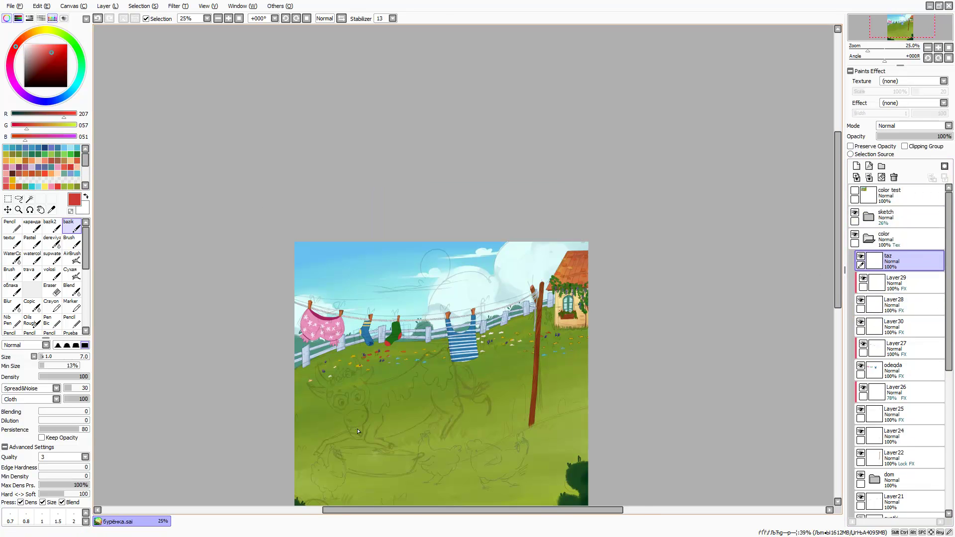
{"action": "scroll", "coordinate": [373, 311], "scroll_direction": "up", "scroll_amount": 4}
{"action": "key", "text": "b"}
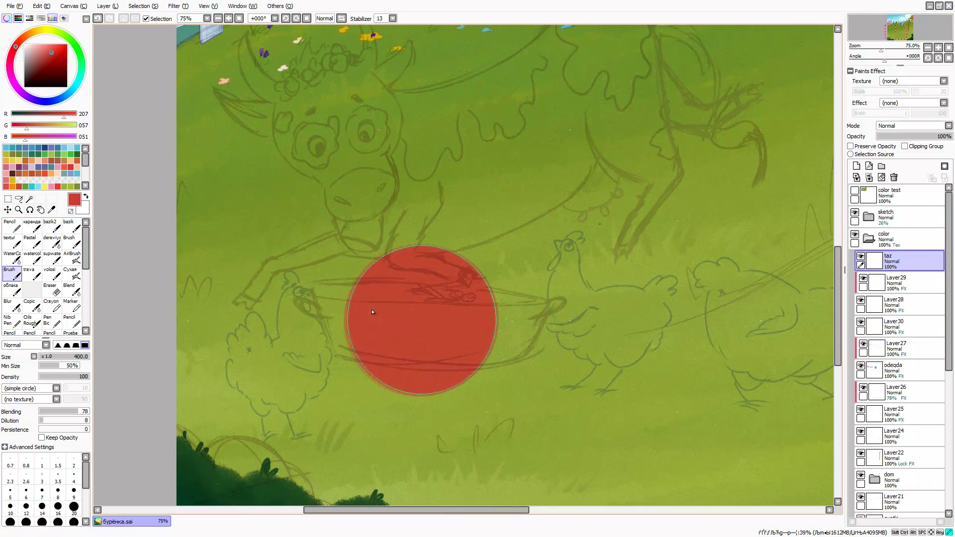
{"action": "left_click", "coordinate": [421, 321]}
Squash the circle into a flat ellipse and add a narrower copy below as the basin bottom
{"action": "key", "text": "ctrl+t"}
{"action": "left_click_drag", "start_coordinate": [501, 396], "coordinate": [571, 279]}
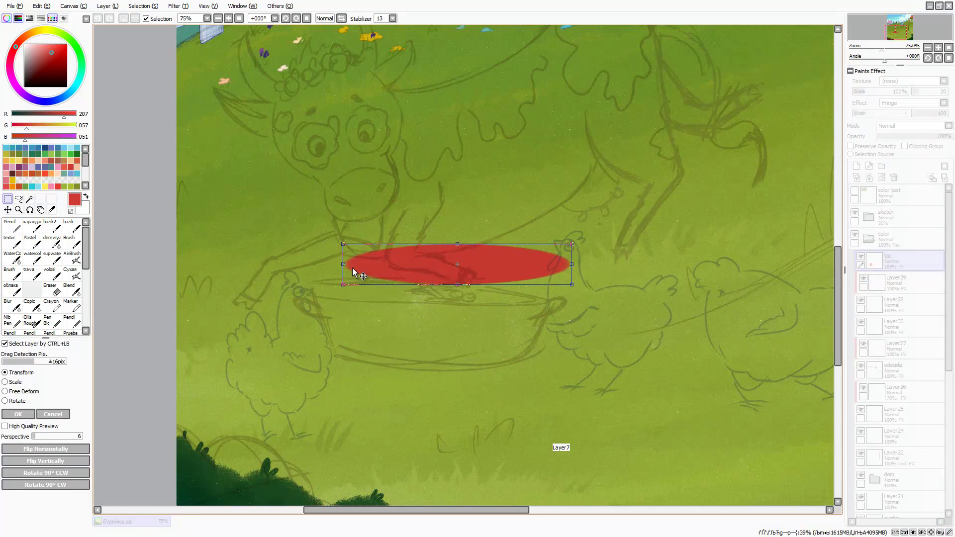
{"action": "left_click_drag", "start_coordinate": [352, 273], "coordinate": [567, 300]}
{"action": "key", "text": "Return"}
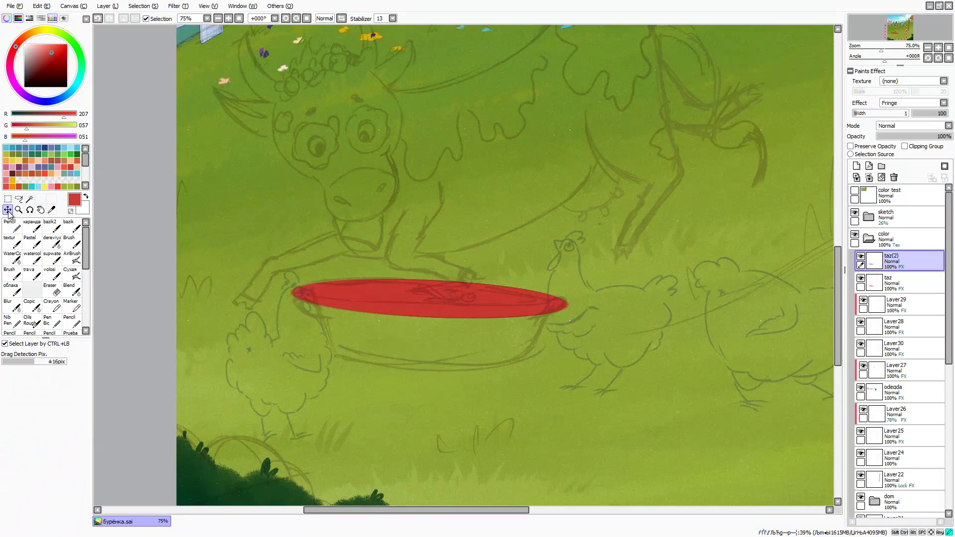
{"action": "left_click_drag", "start_coordinate": [486, 313], "coordinate": [483, 366]}
{"action": "key", "text": "ctrl+t"}
{"action": "left_click_drag", "start_coordinate": [565, 351], "coordinate": [533, 351]}
{"action": "key", "text": "Return"}
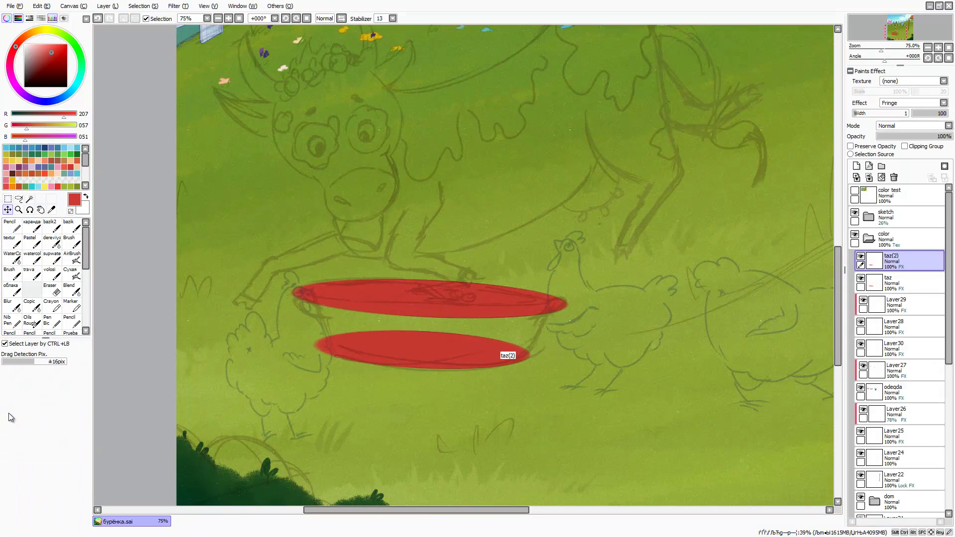
{"action": "left_click_drag", "start_coordinate": [888, 261], "coordinate": [889, 286]}
Draw the slanted basin sides between the ellipses, clean the edges and lock transparency
{"action": "key", "text": "b"}
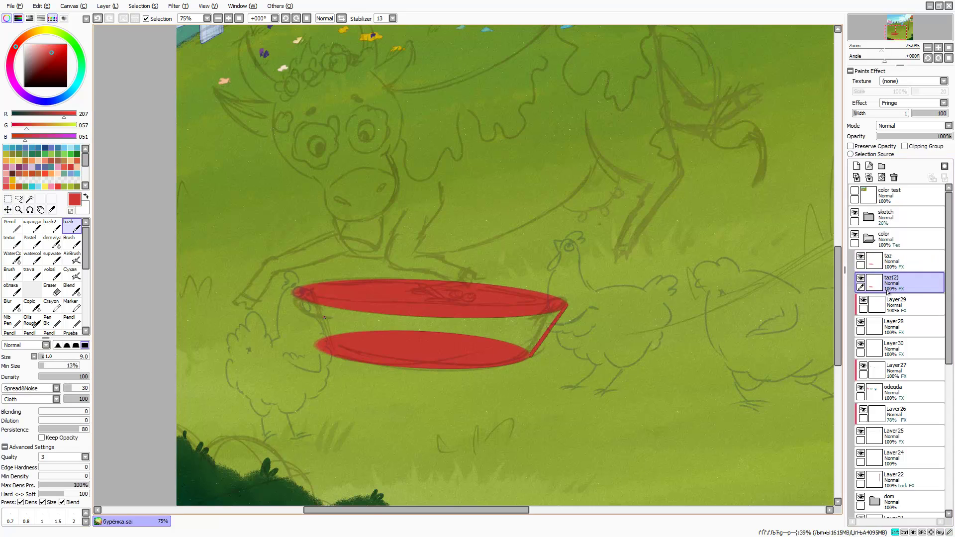
{"action": "left_click", "coordinate": [854, 212]}
{"action": "mouse_move", "coordinate": [297, 298]}
{"action": "left_mouse_down"}
{"action": "mouse_move", "coordinate": [318, 343]}
{"action": "mouse_move", "coordinate": [316, 326]}
{"action": "mouse_move", "coordinate": [546, 323]}
{"action": "left_mouse_up"}
{"action": "key", "text": "e"}
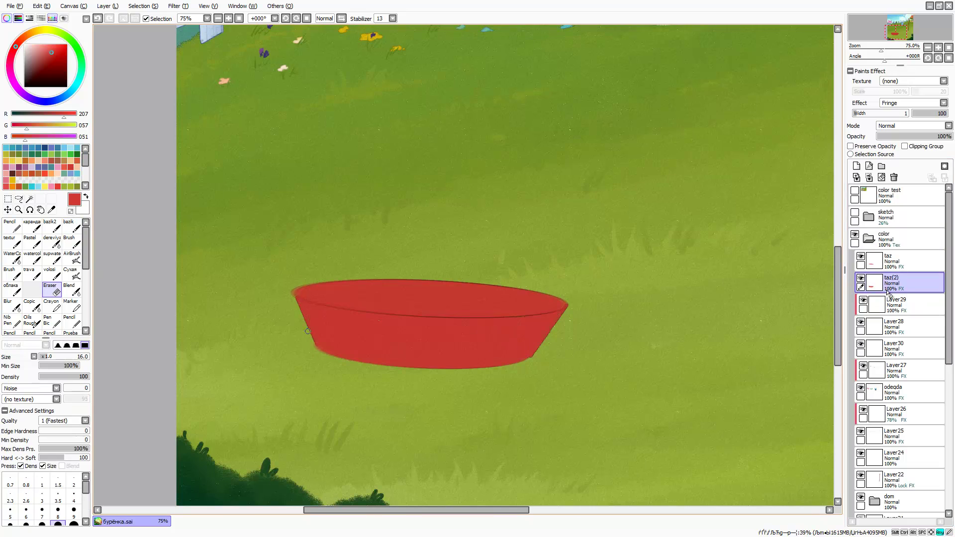
{"action": "left_click", "coordinate": [850, 146]}
Lighten the basin's top opening and paint light cyan watercolour water on a clipped layer
{"action": "key", "text": "b"}
{"action": "left_click", "coordinate": [45, 50]}
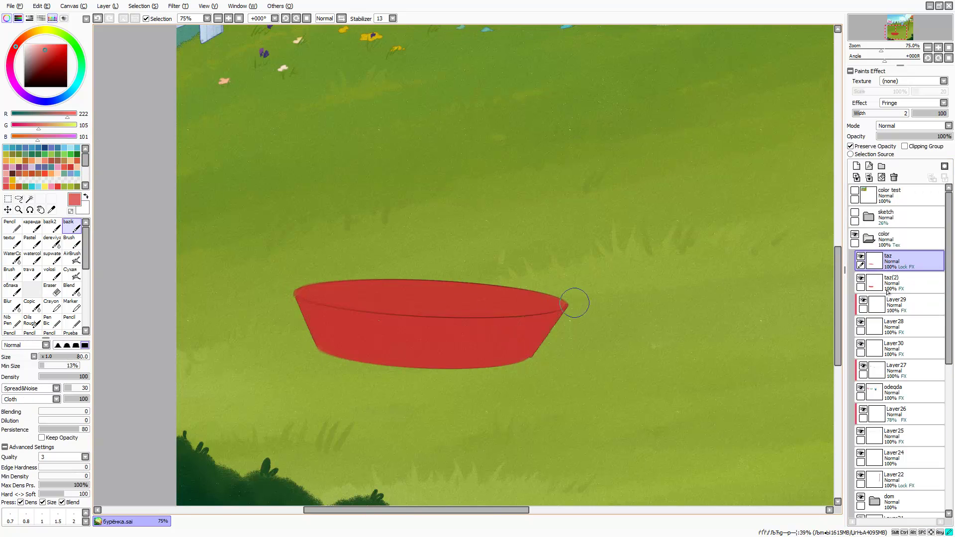
{"action": "left_click_drag", "start_coordinate": [572, 299], "coordinate": [388, 301]}
{"action": "left_click", "coordinate": [857, 165]}
{"action": "left_click", "coordinate": [905, 146]}
{"action": "left_click", "coordinate": [78, 83]}
{"action": "left_click", "coordinate": [42, 53]}
{"action": "left_click", "coordinate": [12, 258]}
{"action": "left_click_drag", "start_coordinate": [326, 306], "coordinate": [556, 321]}
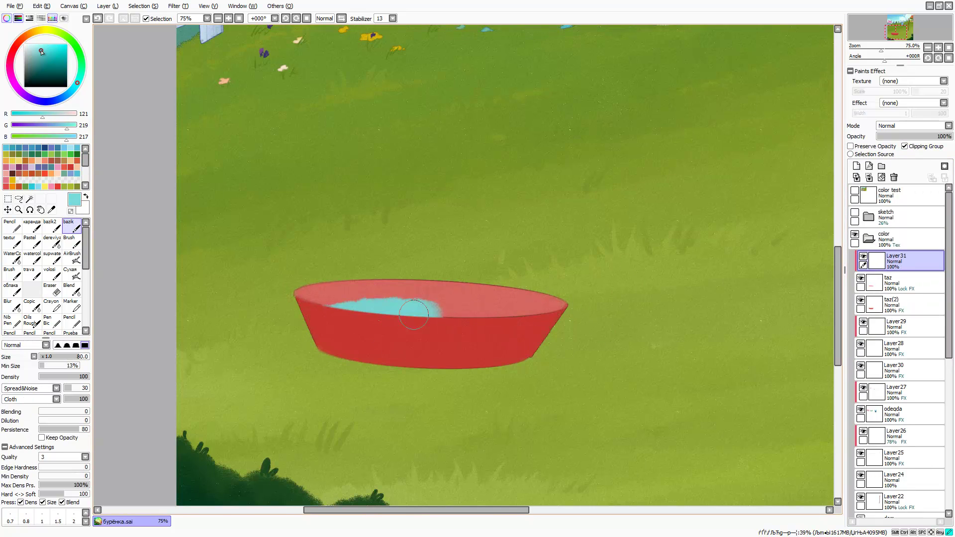
{"action": "left_click", "coordinate": [30, 46]}
{"action": "mouse_move", "coordinate": [472, 314]}
{"action": "left_mouse_down"}
{"action": "mouse_move", "coordinate": [401, 309]}
{"action": "mouse_move", "coordinate": [338, 271]}
{"action": "mouse_move", "coordinate": [328, 234]}
{"action": "left_mouse_up"}
On a new layer, paint white foam on both basin sides and five bubbles rising above
{"action": "left_click", "coordinate": [856, 165]}
{"action": "left_click", "coordinate": [73, 227]}
{"action": "left_click", "coordinate": [28, 48]}
{"action": "left_click_drag", "start_coordinate": [517, 311], "coordinate": [550, 288]}
{"action": "key", "text": "bracketleft"}
{"action": "key", "text": "bracketleft"}
{"action": "key", "text": "e"}
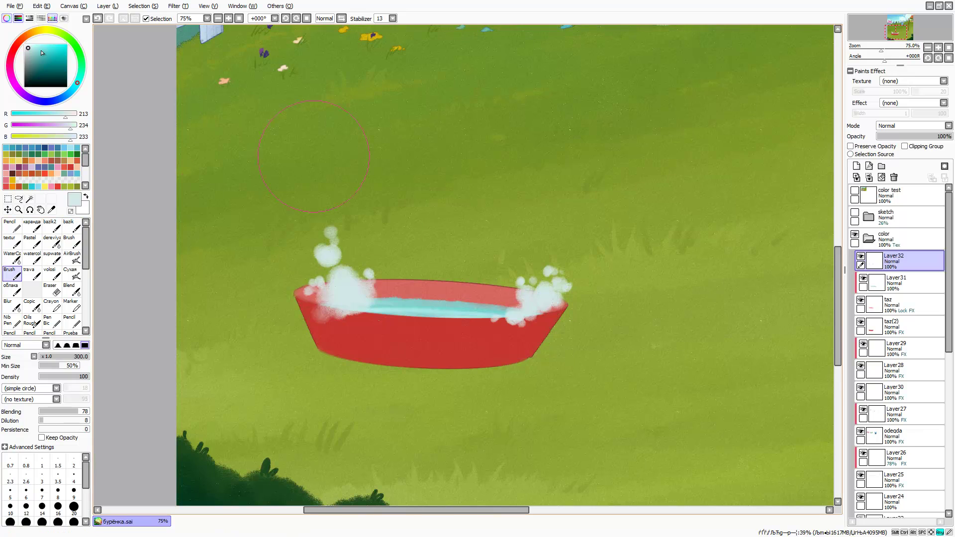
{"action": "left_click", "coordinate": [354, 236]}
{"action": "left_click", "coordinate": [332, 190]}
{"action": "left_click", "coordinate": [336, 163]}
{"action": "left_click", "coordinate": [281, 155]}
{"action": "left_click", "coordinate": [284, 131]}
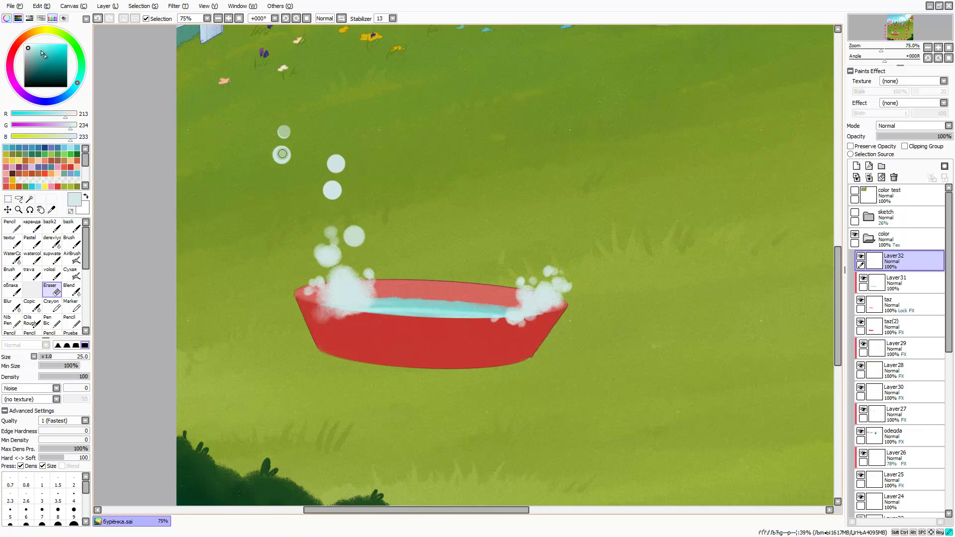
{"action": "key", "text": "b"}
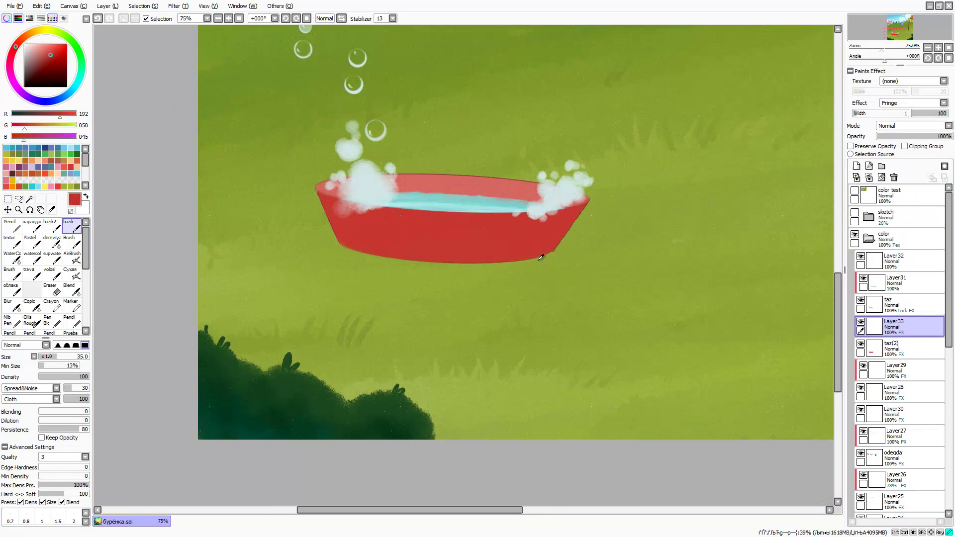
Draw a dark red handle on the basin, a red sock stripe and dark dragonfly eyes
{"action": "left_click", "coordinate": [541, 257], "text": "alt"}
{"action": "left_click_drag", "start_coordinate": [563, 224], "coordinate": [582, 213]}
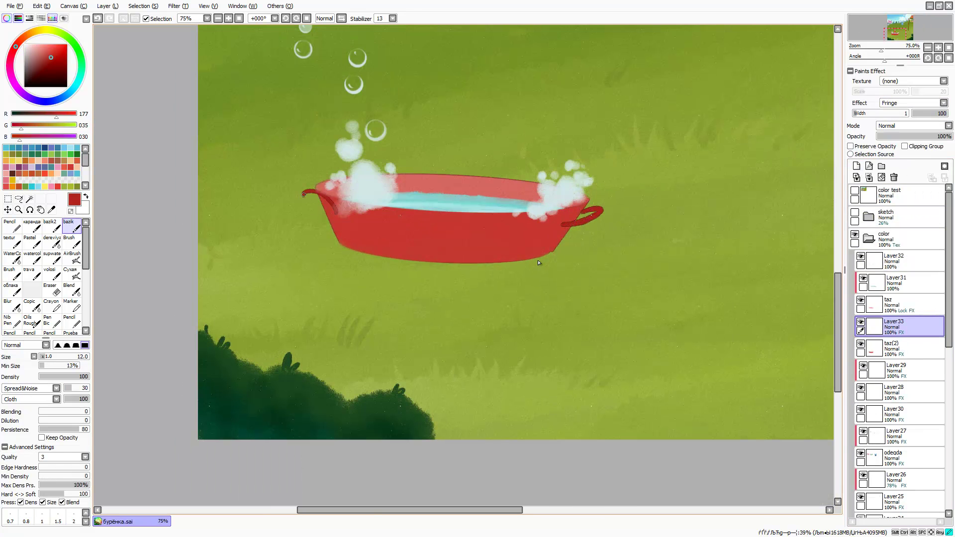
{"action": "key", "text": "e"}
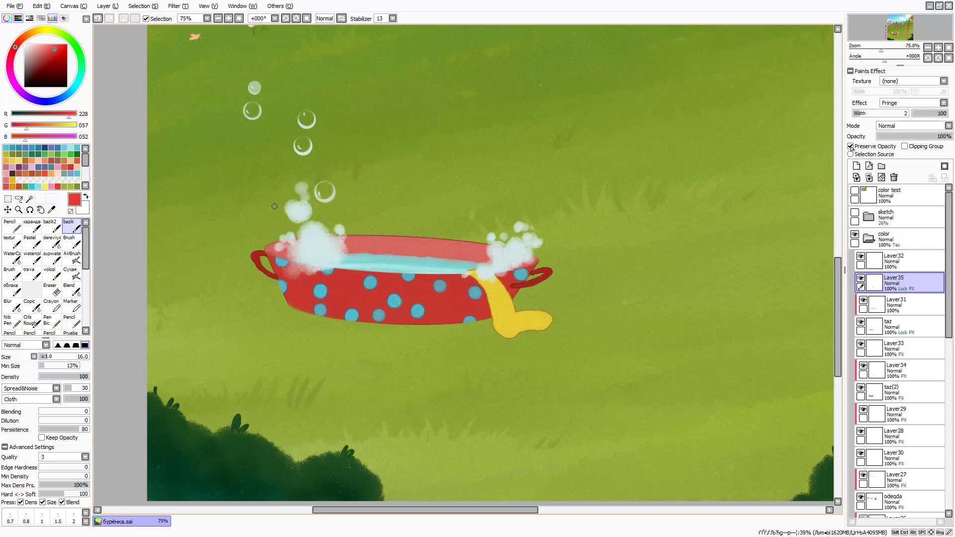
{"action": "left_click_drag", "start_coordinate": [520, 332], "coordinate": [528, 311]}
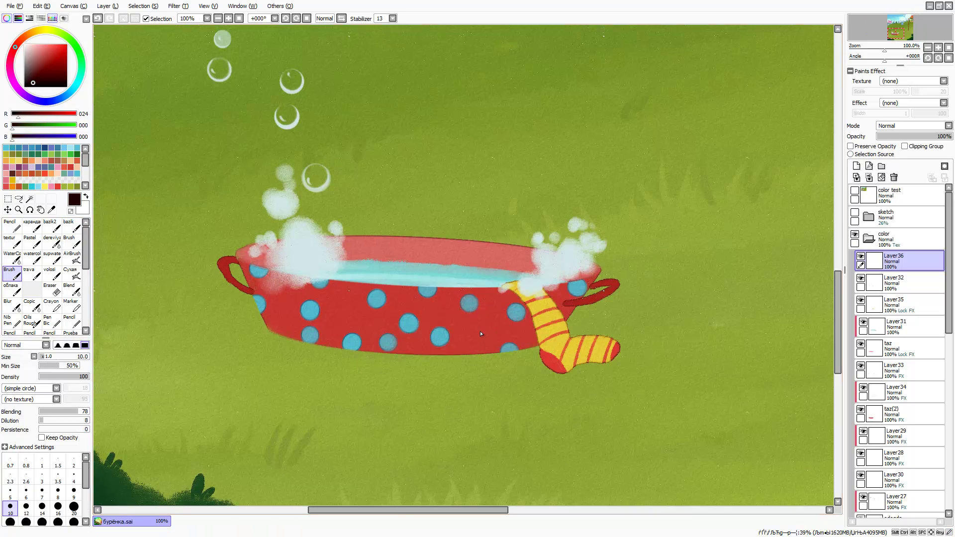
{"action": "left_click", "coordinate": [410, 177]}
{"action": "left_click", "coordinate": [409, 176]}
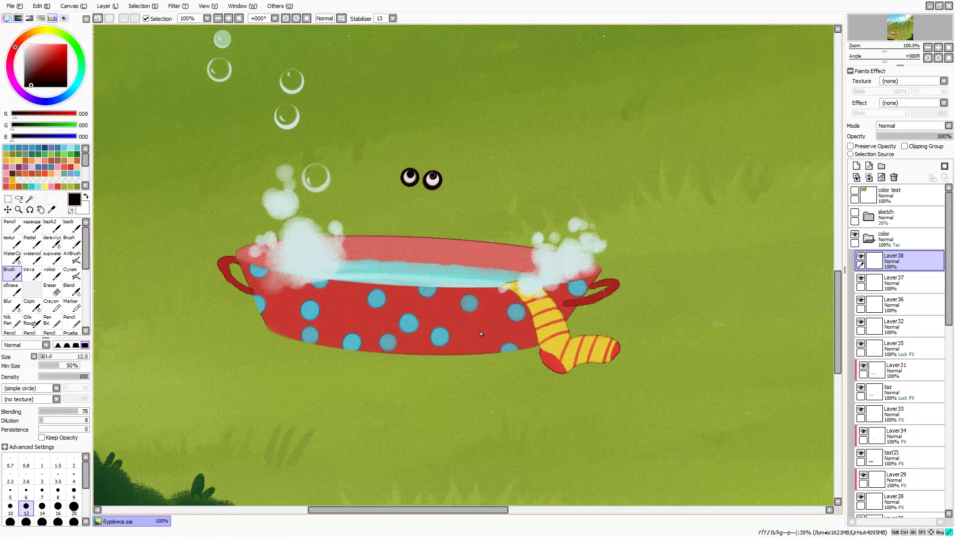
Paint the dragonfly's blue body with teal watercolour shading on a new layer
{"action": "key", "text": "l"}
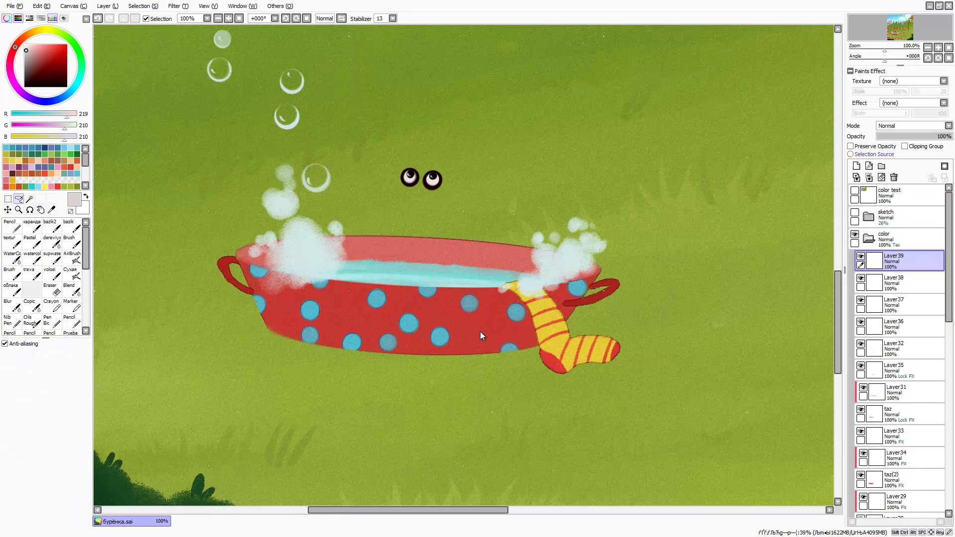
{"action": "key", "text": "ctrl+shift+n"}
{"action": "key", "text": "b"}
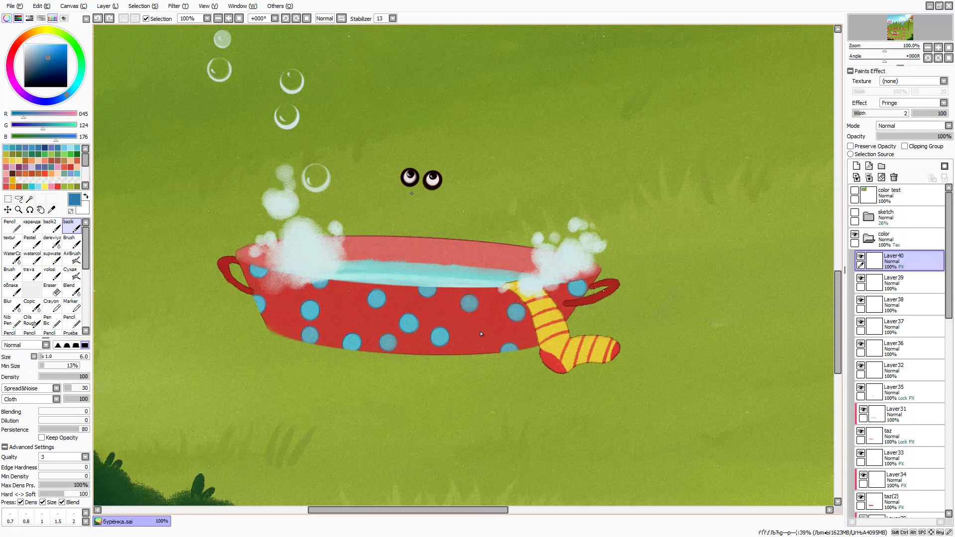
{"action": "key", "text": "c"}
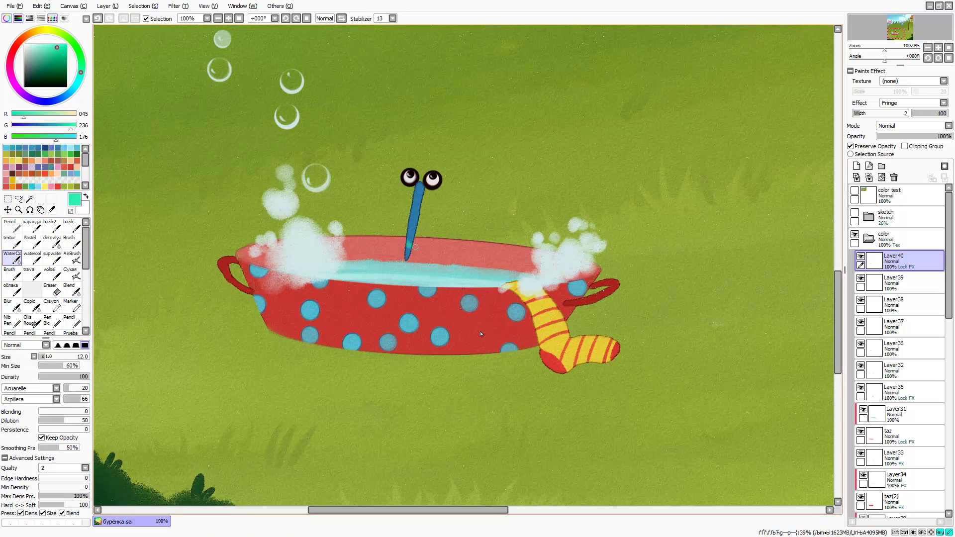
{"action": "left_click_drag", "start_coordinate": [420, 198], "coordinate": [410, 258]}
Paint light grey, see-through dragonfly wings on their own layer
{"action": "key", "text": "l"}
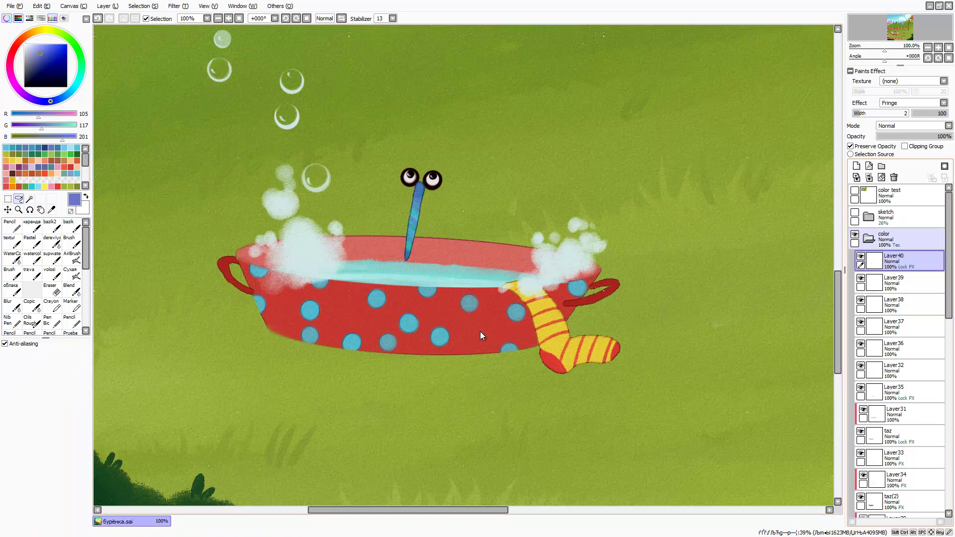
{"action": "key", "text": "ctrl+z"}
{"action": "key", "text": "b"}
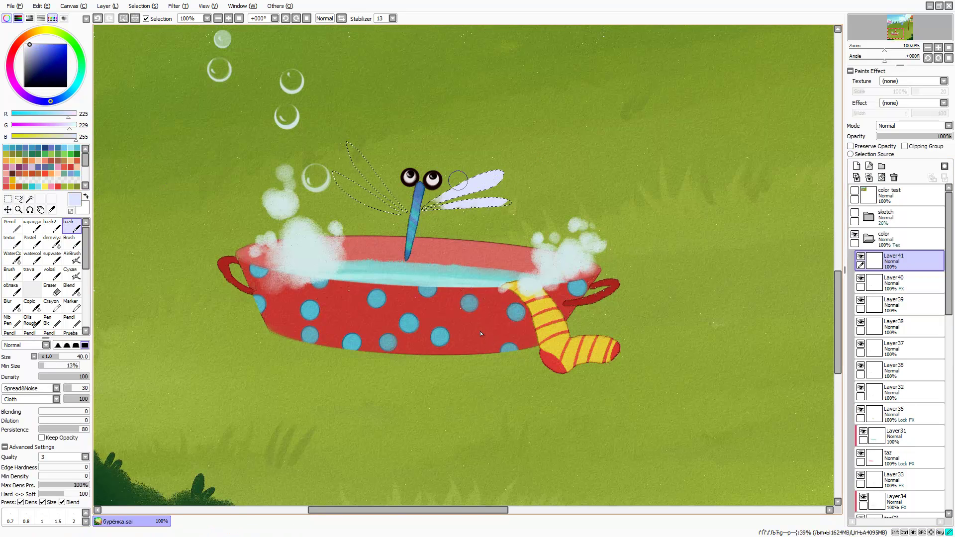
{"action": "left_click_drag", "start_coordinate": [422, 206], "coordinate": [503, 177]}
{"action": "left_click_drag", "start_coordinate": [398, 209], "coordinate": [348, 147]}
{"action": "left_click_drag", "start_coordinate": [949, 136], "coordinate": [926, 138]}
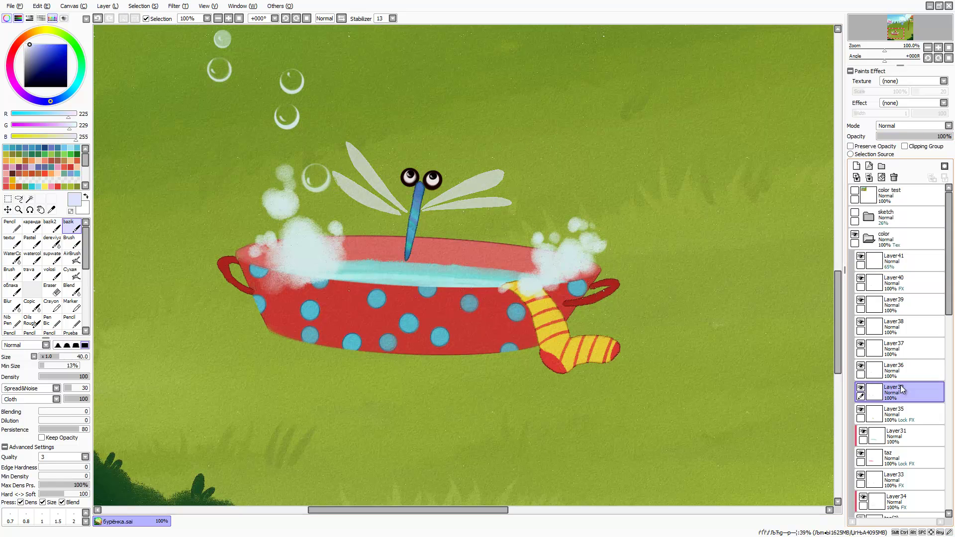
{"action": "left_click", "coordinate": [881, 165]}
Gather all the dragonfly layers into a single folder
{"action": "left_click", "coordinate": [894, 327], "text": "ctrl"}
{"action": "left_click", "coordinate": [894, 348], "text": "ctrl"}
{"action": "left_click", "coordinate": [894, 371], "text": "ctrl"}
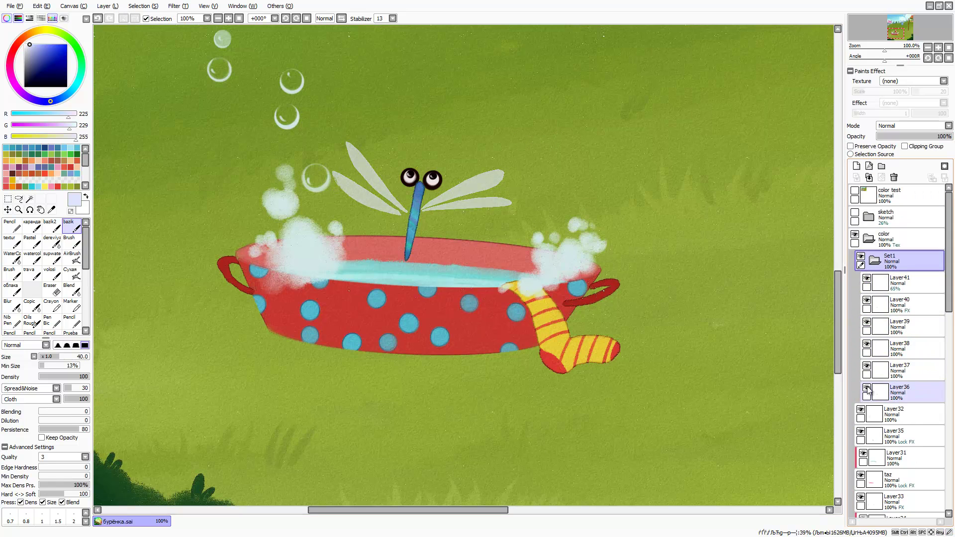
{"action": "left_click", "coordinate": [894, 392], "text": "ctrl"}
{"action": "left_click_drag", "start_coordinate": [894, 393], "coordinate": [895, 262]}
Rotate the dragonfly, then duplicate its folder and merge the copy into one layer
{"action": "key", "text": "ctrl+t"}
{"action": "left_click_drag", "start_coordinate": [552, 160], "coordinate": [513, 303]}
{"action": "key", "text": "Return"}
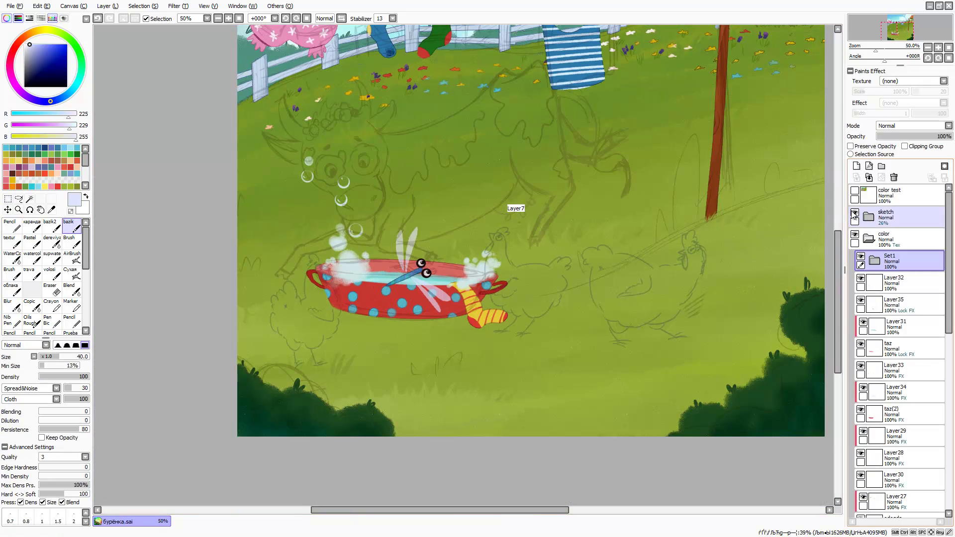
{"action": "left_click", "coordinate": [106, 6]}
{"action": "left_click", "coordinate": [147, 94]}
Free-deform the merged dragonfly copy to lie over the basin and confirm its position
{"action": "key", "text": "ctrl+t"}
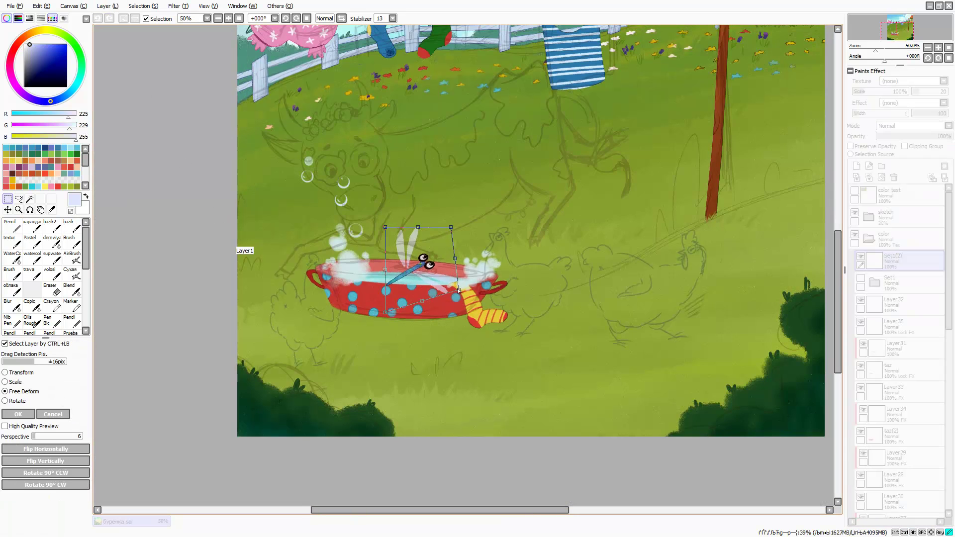
{"action": "left_click_drag", "start_coordinate": [421, 266], "coordinate": [435, 285]}
{"action": "key", "text": "Return"}
{"action": "key", "text": "ctrl+t"}
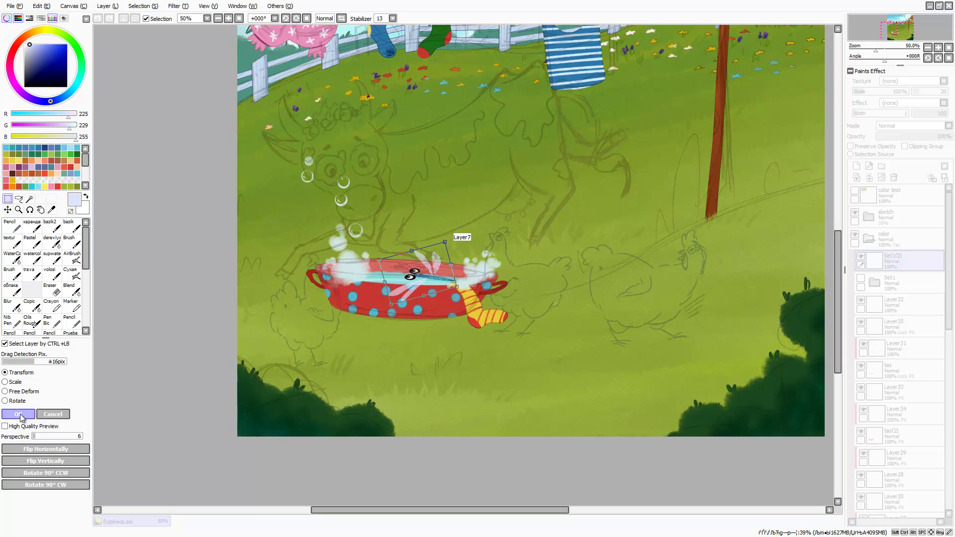
{"action": "left_click", "coordinate": [19, 415]}
{"action": "left_click", "coordinate": [896, 279]}
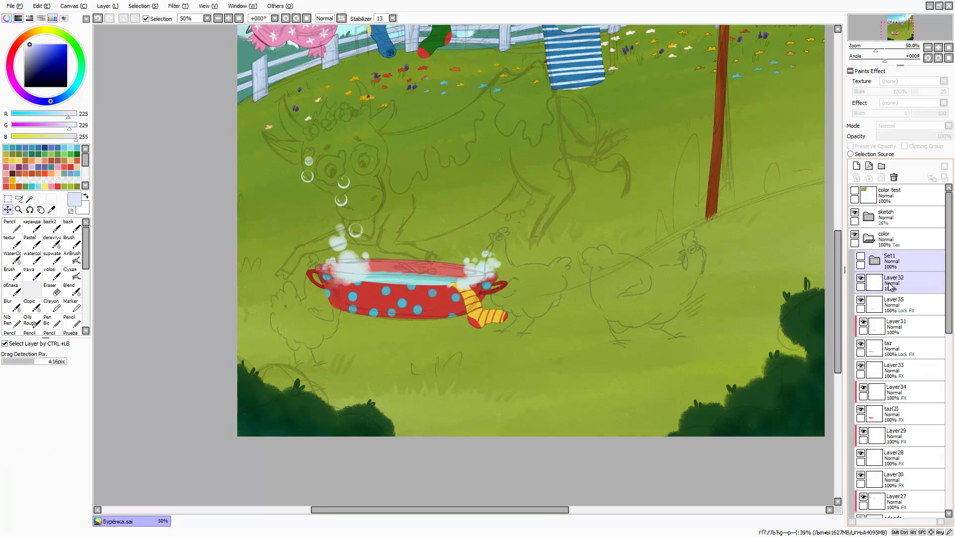
{"action": "scroll", "coordinate": [895, 299], "scroll_direction": "down", "scroll_amount": 3}
{"action": "scroll", "coordinate": [896, 248], "scroll_direction": "up", "scroll_amount": 5}
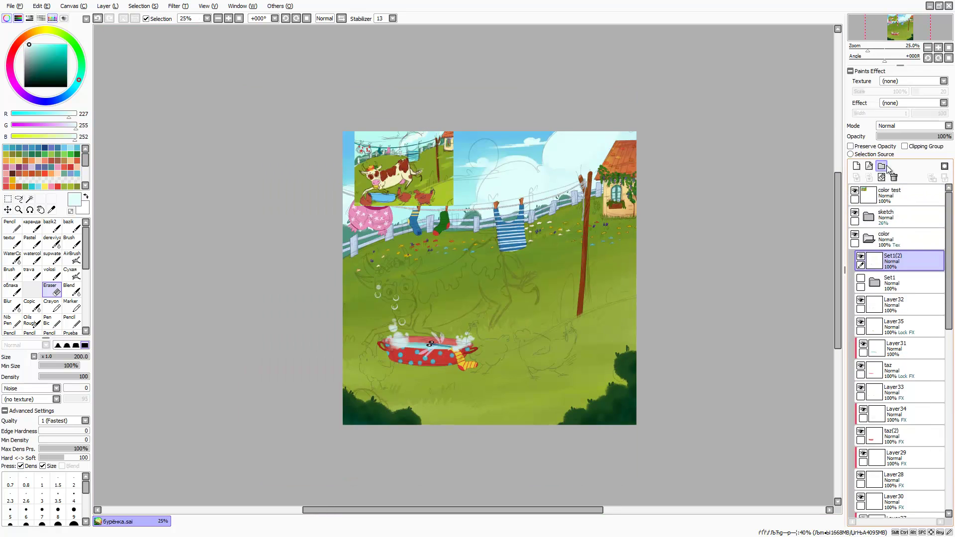
Rename the new layer folder to kur
{"action": "double_click", "coordinate": [891, 259]}
{"action": "key", "text": "Return"}
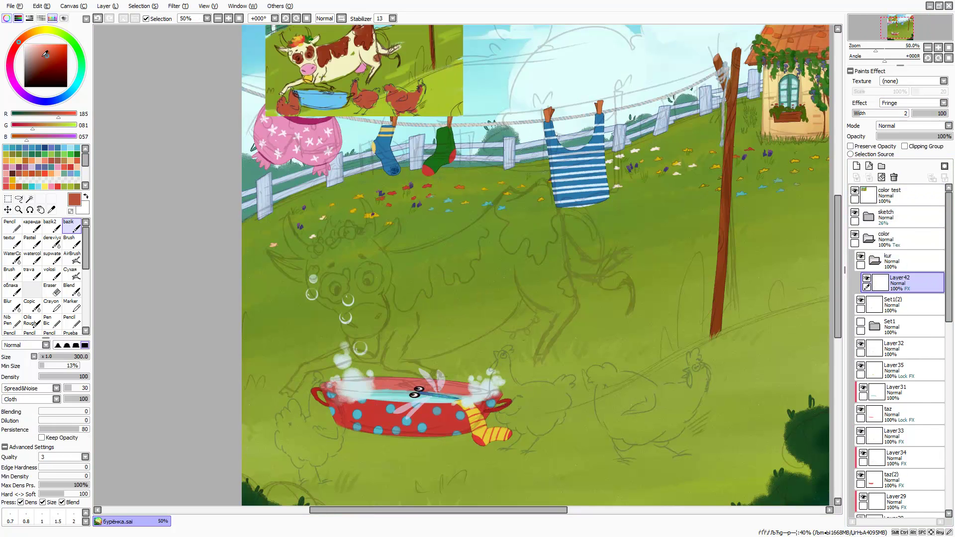
{"action": "left_click_drag", "start_coordinate": [47, 65], "coordinate": [54, 59]}
{"action": "scroll", "coordinate": [516, 189], "scroll_direction": "up", "scroll_amount": 2}
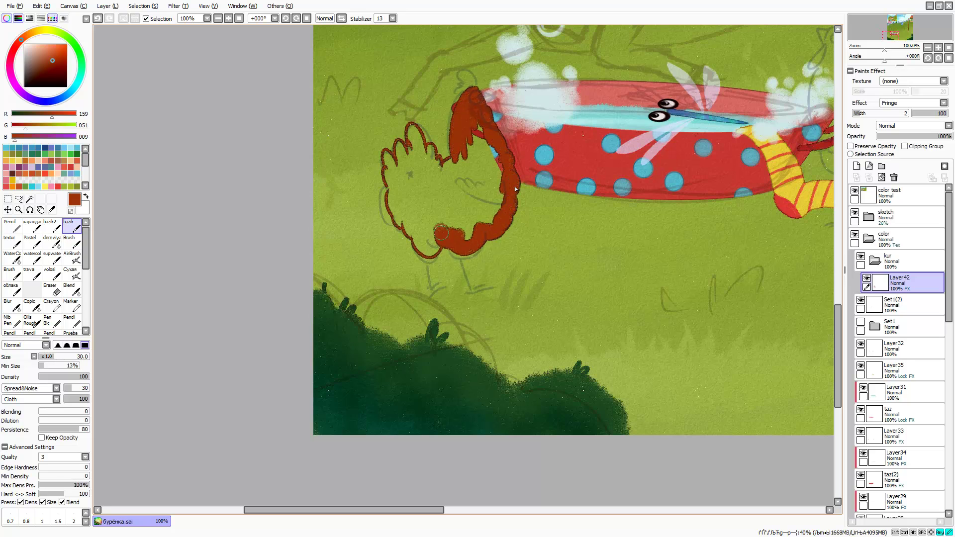
Outline and fill two hens' bodies, necks, breasts and tails with solid red-brown
{"action": "mouse_move", "coordinate": [442, 232]}
{"action": "left_mouse_down"}
{"action": "mouse_move", "coordinate": [398, 194]}
{"action": "mouse_move", "coordinate": [428, 214]}
{"action": "mouse_move", "coordinate": [447, 134]}
{"action": "mouse_move", "coordinate": [465, 213]}
{"action": "left_mouse_up"}
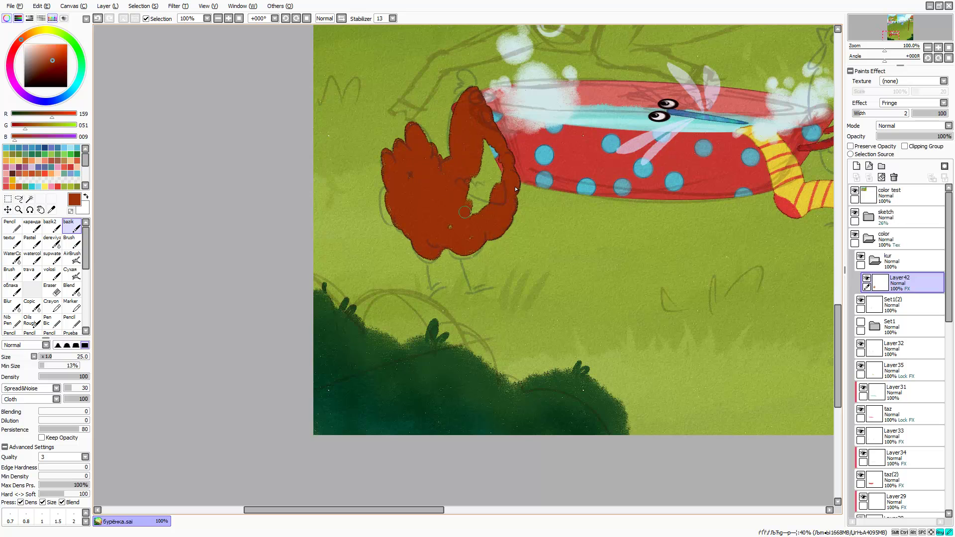
{"action": "scroll", "coordinate": [536, 133], "scroll_direction": "up", "scroll_amount": 2}
{"action": "mouse_move", "coordinate": [562, 170]}
{"action": "left_mouse_down"}
{"action": "mouse_move", "coordinate": [642, 246]}
{"action": "mouse_move", "coordinate": [497, 180]}
{"action": "mouse_move", "coordinate": [528, 204]}
{"action": "left_mouse_up"}
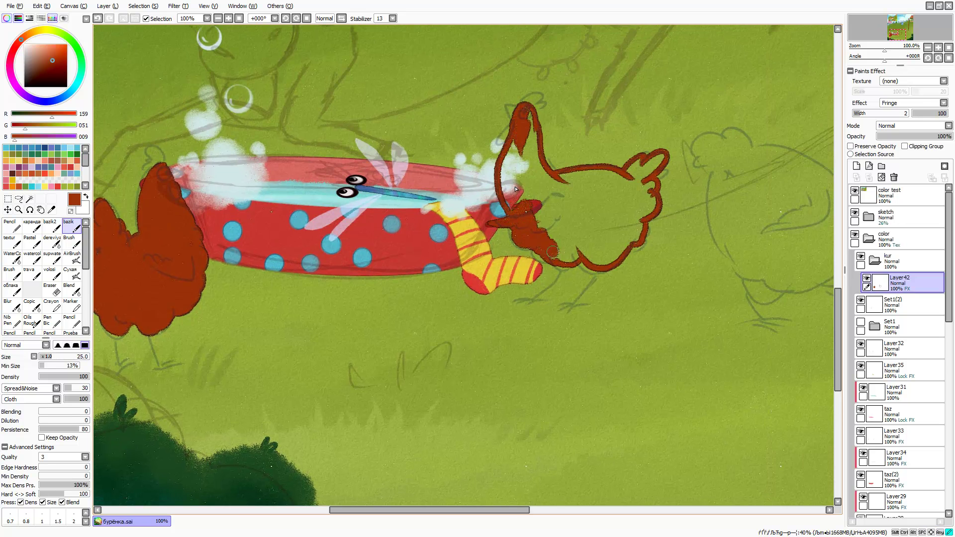
{"action": "mouse_move", "coordinate": [553, 252]}
{"action": "left_mouse_down"}
{"action": "mouse_move", "coordinate": [642, 224]}
{"action": "mouse_move", "coordinate": [647, 165]}
{"action": "mouse_move", "coordinate": [577, 229]}
{"action": "mouse_move", "coordinate": [527, 151]}
{"action": "mouse_move", "coordinate": [321, 177]}
{"action": "mouse_move", "coordinate": [516, 189]}
{"action": "left_mouse_up"}
{"action": "scroll", "coordinate": [516, 189], "scroll_direction": "right", "scroll_amount": 10}
{"action": "mouse_move", "coordinate": [526, 150]}
{"action": "left_mouse_down"}
{"action": "mouse_move", "coordinate": [520, 234]}
{"action": "mouse_move", "coordinate": [462, 294]}
{"action": "mouse_move", "coordinate": [472, 224]}
{"action": "mouse_move", "coordinate": [366, 177]}
{"action": "mouse_move", "coordinate": [318, 209]}
{"action": "mouse_move", "coordinate": [368, 289]}
{"action": "mouse_move", "coordinate": [468, 224]}
{"action": "left_mouse_up"}
{"action": "key", "text": "ctrl+minus"}
Add a shading layer clipped to the hen colours and pick darker red and brown
{"action": "left_click", "coordinate": [856, 165]}
{"action": "left_click", "coordinate": [904, 146]}
{"action": "scroll", "coordinate": [425, 226], "scroll_direction": "up", "scroll_amount": 1}
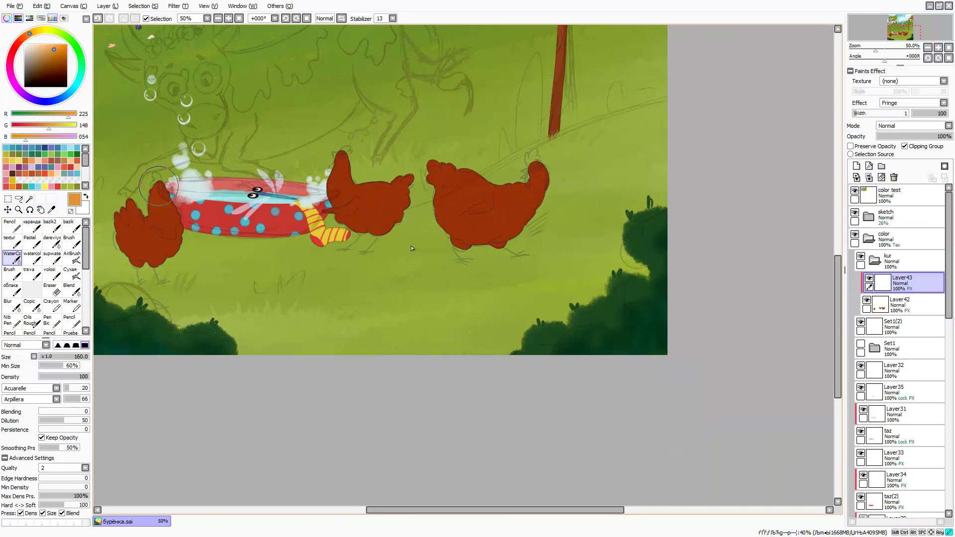
{"action": "left_click_drag", "start_coordinate": [411, 246], "coordinate": [548, 287]}
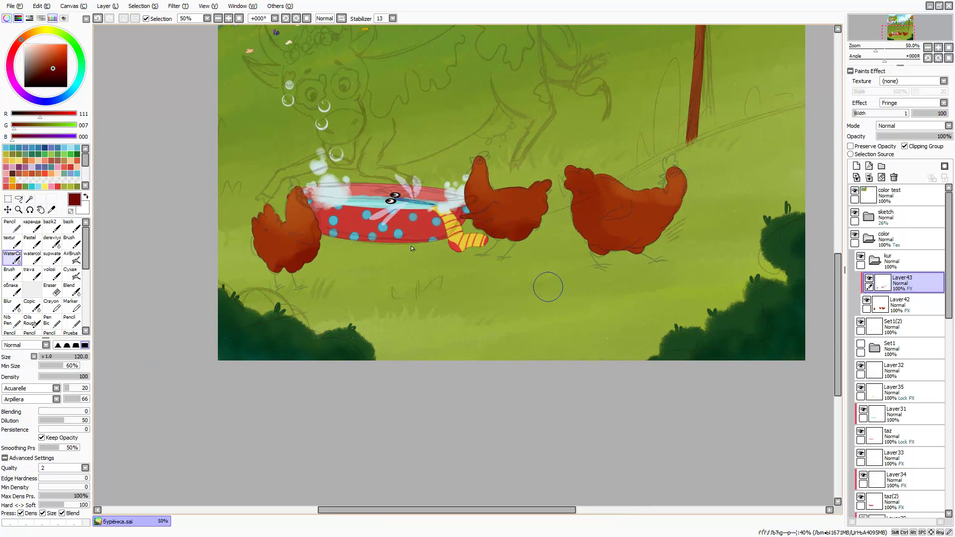
{"action": "scroll", "coordinate": [412, 248], "scroll_direction": "up", "scroll_amount": 1}
{"action": "left_click", "coordinate": [642, 181], "text": "alt"}
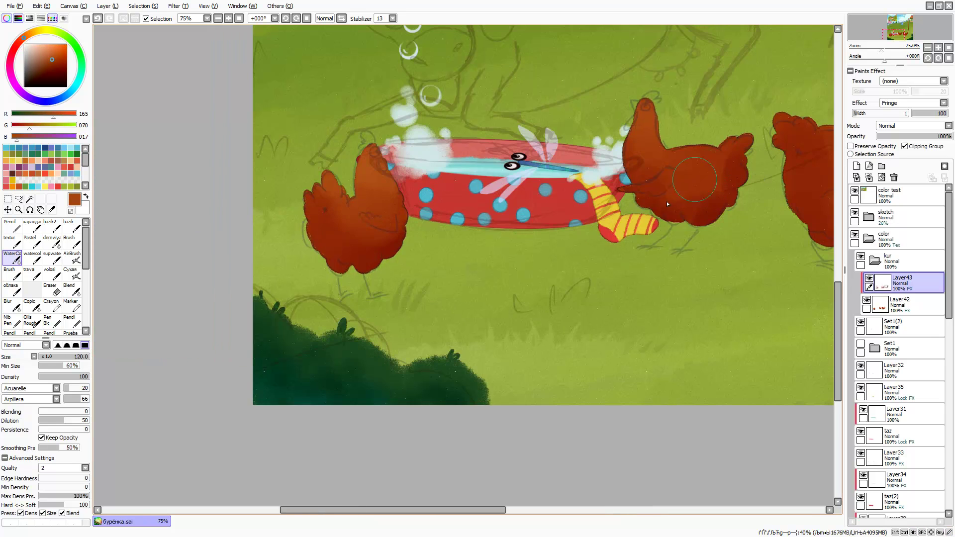
Add a layer for hen details and paint strokes over the tub and left hen
{"action": "left_click", "coordinate": [856, 166]}
{"action": "scroll", "coordinate": [412, 248], "scroll_direction": "up", "scroll_amount": 2}
{"action": "left_click_drag", "start_coordinate": [412, 249], "coordinate": [582, 291]}
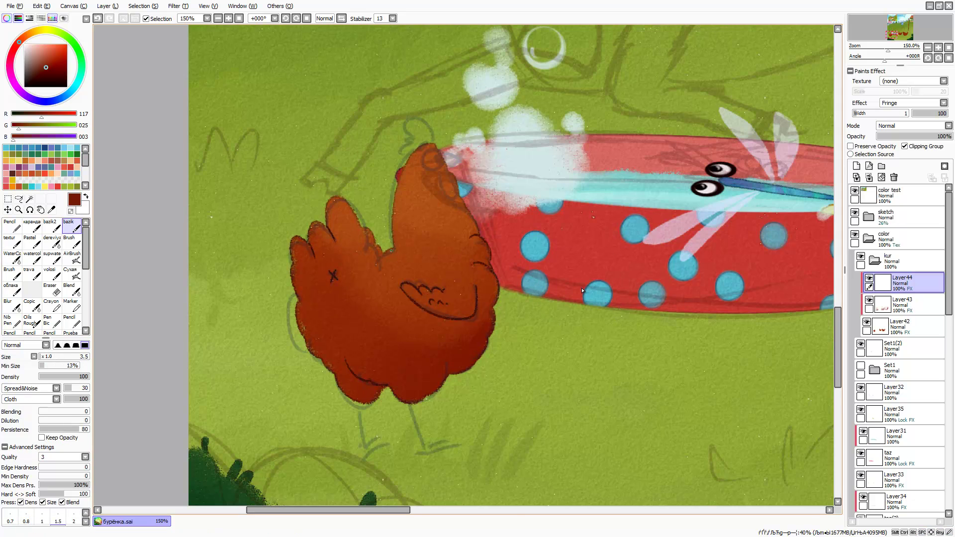
{"action": "left_click_drag", "start_coordinate": [583, 291], "coordinate": [102, 272]}
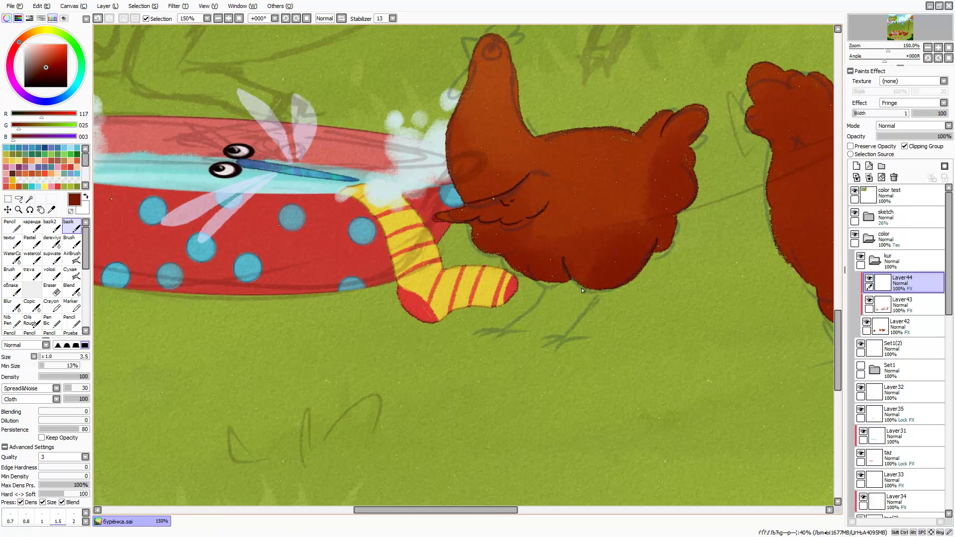
{"action": "left_click_drag", "start_coordinate": [583, 291], "coordinate": [140, 373]}
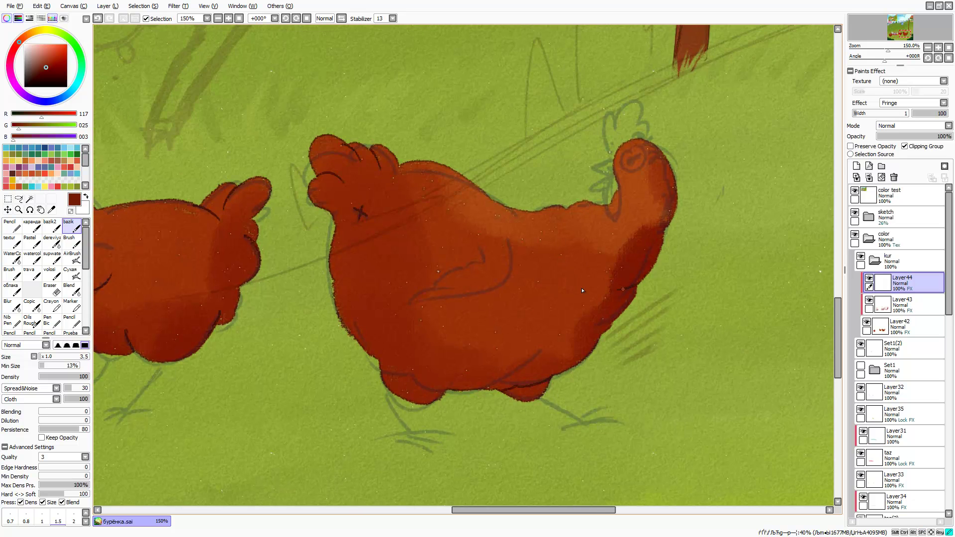
{"action": "scroll", "coordinate": [583, 290], "scroll_direction": "down", "scroll_amount": 5}
Paint solid red combs on the hens' heads on a new layer, using the basin's red
{"action": "key", "text": "ctrl+shift+n"}
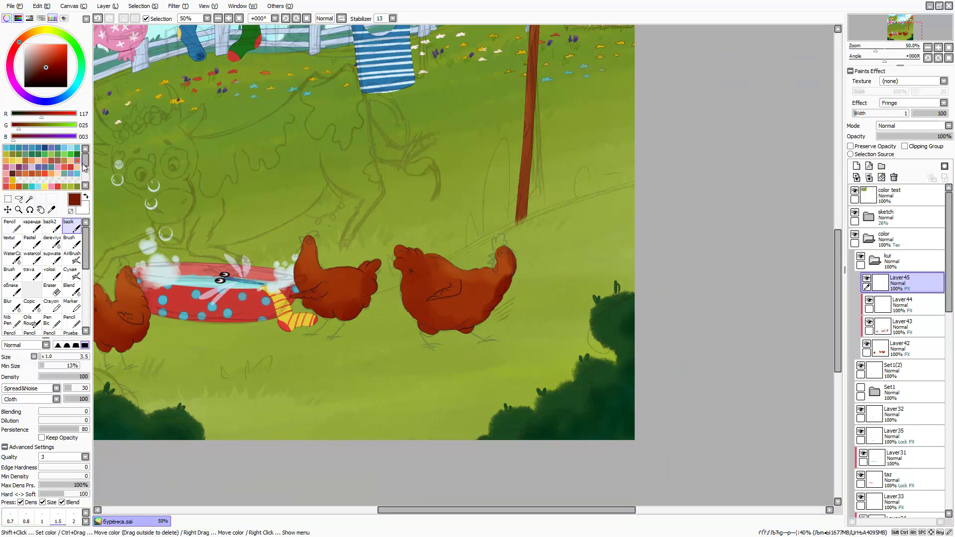
{"action": "left_click", "coordinate": [219, 275], "text": "alt"}
{"action": "scroll", "coordinate": [312, 222], "scroll_direction": "up", "scroll_amount": 5}
{"action": "left_click_drag", "start_coordinate": [312, 222], "coordinate": [290, 145]}
{"action": "left_click_drag", "start_coordinate": [484, 265], "coordinate": [456, 284]}
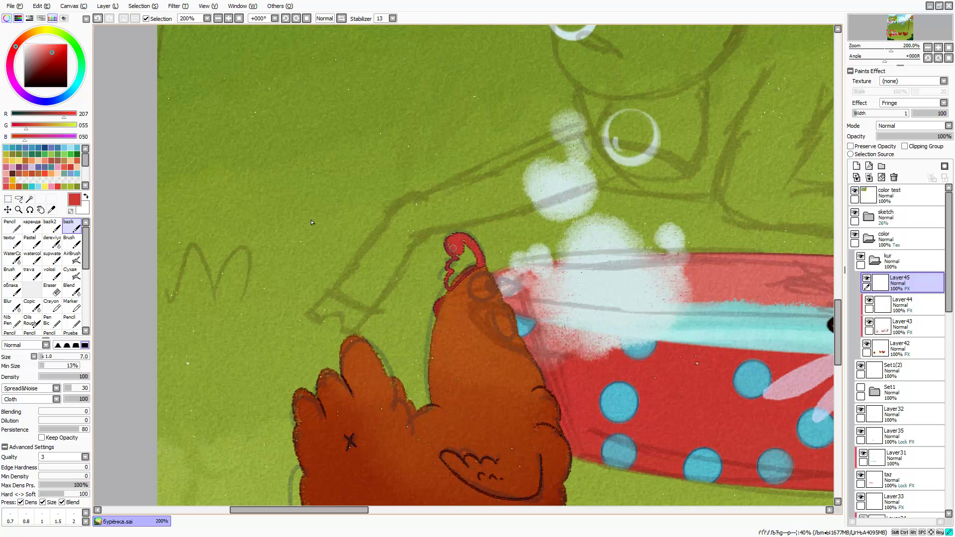
{"action": "left_click", "coordinate": [60, 58]}
{"action": "mouse_move", "coordinate": [448, 239]}
{"action": "left_mouse_down"}
{"action": "mouse_move", "coordinate": [475, 259]}
{"action": "mouse_move", "coordinate": [463, 283]}
{"action": "left_mouse_up"}
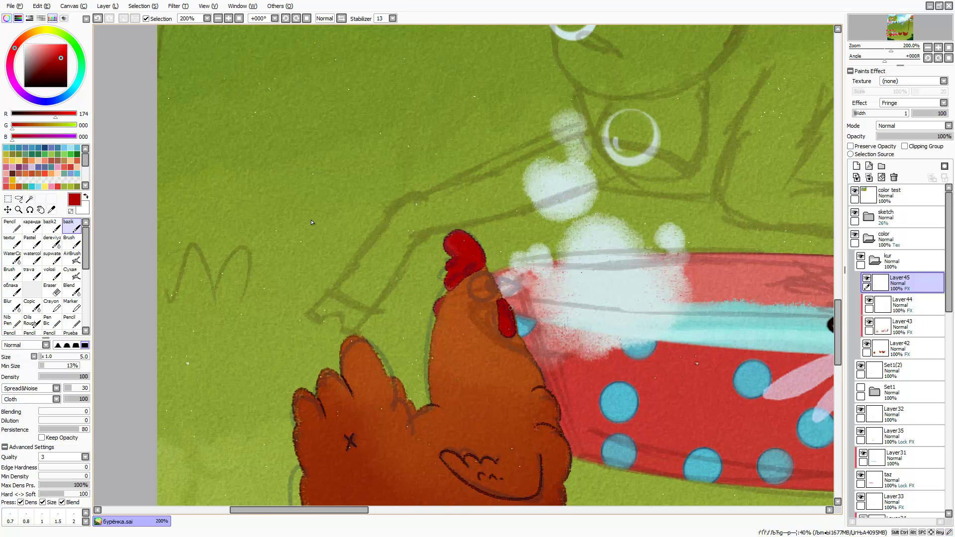
Pan around the canvas to review the hens' combs and details
{"action": "scroll", "coordinate": [511, 308], "scroll_direction": "right", "scroll_amount": 10}
{"action": "scroll", "coordinate": [312, 221], "scroll_direction": "right", "scroll_amount": 3}
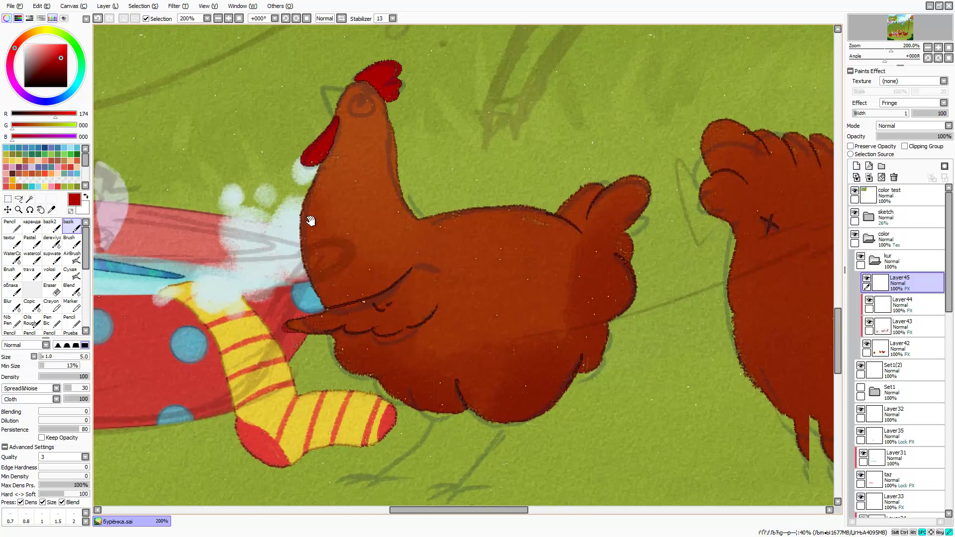
{"action": "scroll", "coordinate": [312, 222], "scroll_direction": "right", "scroll_amount": 6}
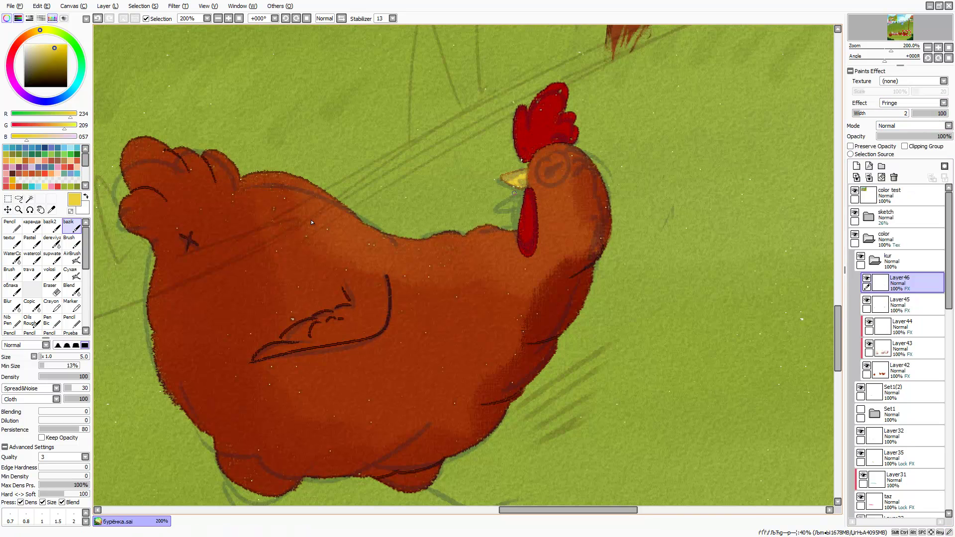
{"action": "scroll", "coordinate": [312, 222], "scroll_direction": "down", "scroll_amount": 3}
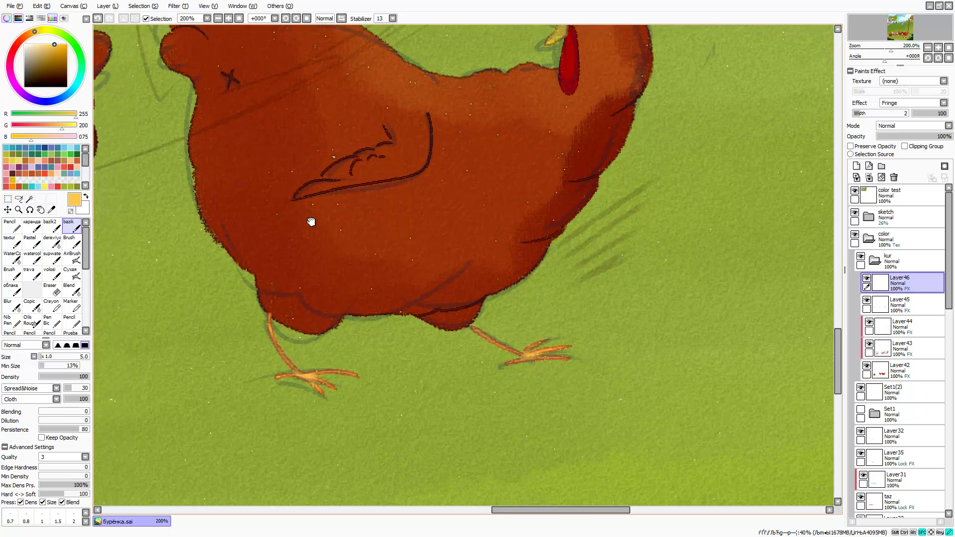
{"action": "scroll", "coordinate": [312, 221], "scroll_direction": "left", "scroll_amount": 9}
{"action": "scroll", "coordinate": [312, 221], "scroll_direction": "up", "scroll_amount": 2}
{"action": "scroll", "coordinate": [312, 222], "scroll_direction": "down", "scroll_amount": 2}
{"action": "scroll", "coordinate": [312, 222], "scroll_direction": "left", "scroll_amount": 8}
{"action": "scroll", "coordinate": [312, 222], "scroll_direction": "up", "scroll_amount": 1}
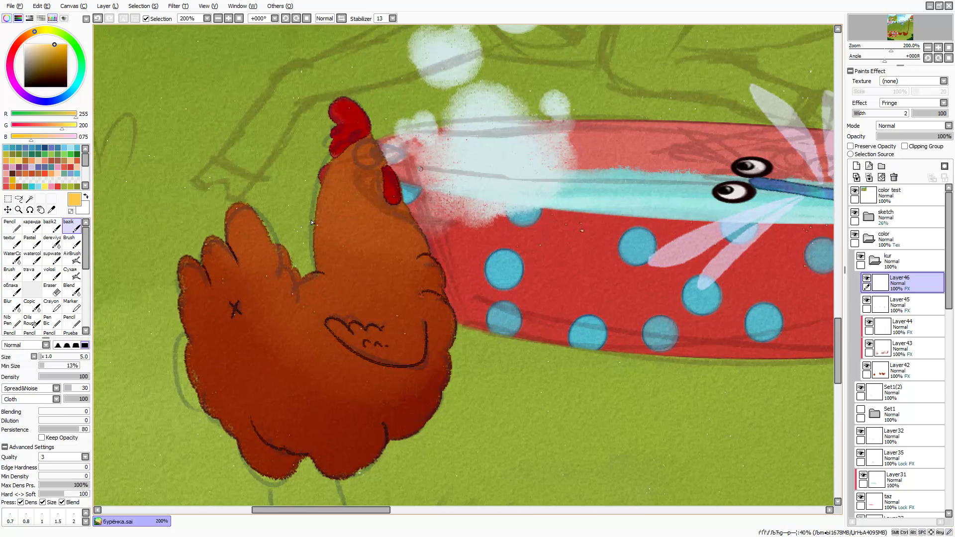
{"action": "scroll", "coordinate": [312, 222], "scroll_direction": "down", "scroll_amount": 2}
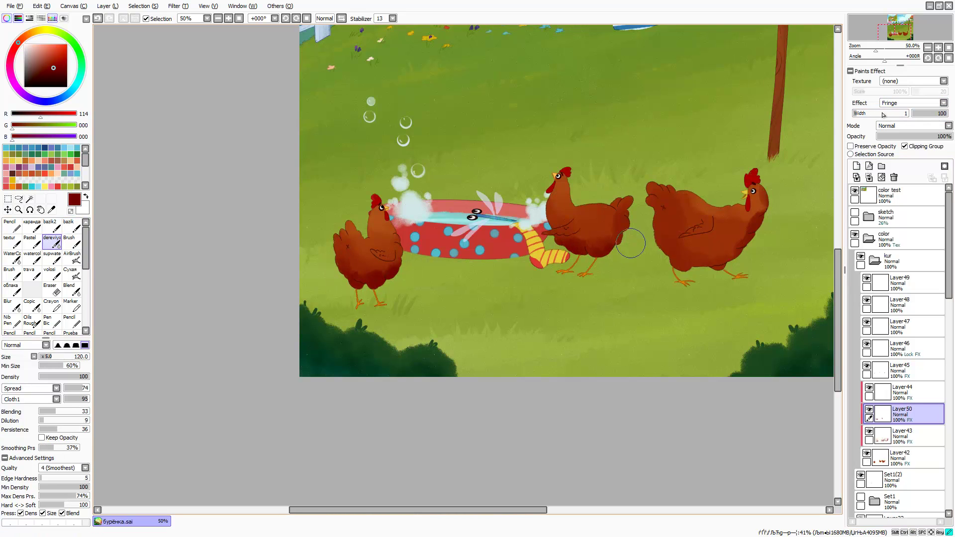
Shade the right hen's lower belly dark red and resample the hen brown
{"action": "left_click_drag", "start_coordinate": [631, 243], "coordinate": [755, 234]}
{"action": "left_click", "coordinate": [376, 229], "text": "alt"}
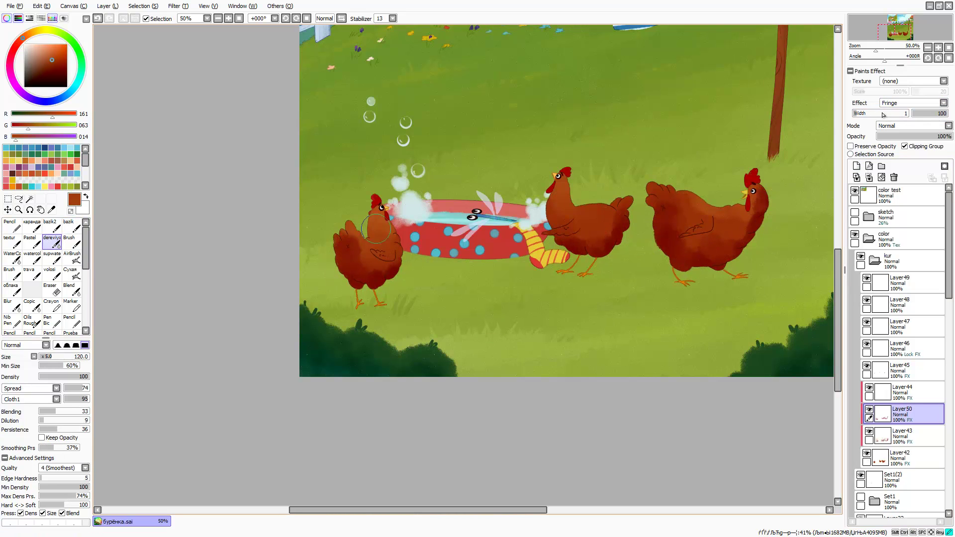
{"action": "scroll", "coordinate": [651, 202], "scroll_direction": "down", "scroll_amount": 3}
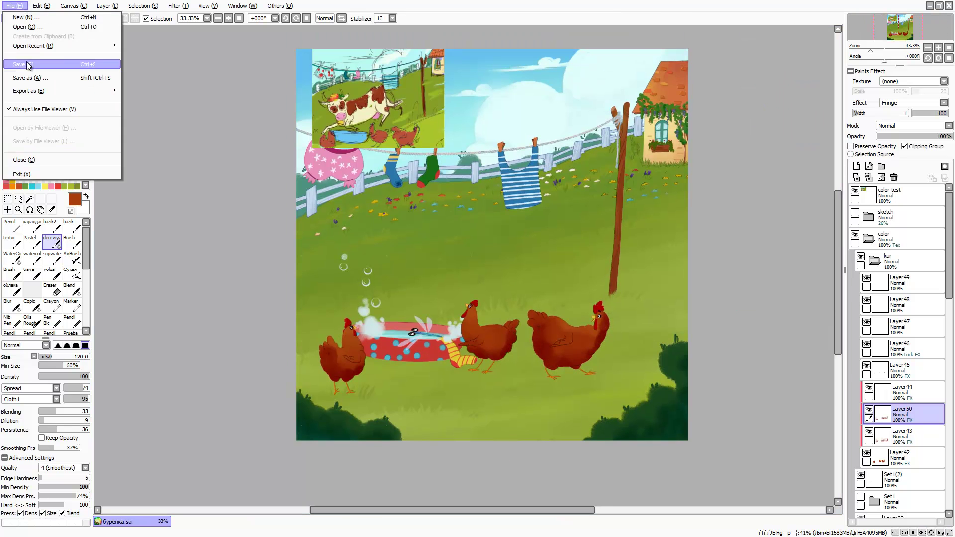
Create a top-level folder named korova above kur and make the sketch folder visible
{"action": "left_click", "coordinate": [887, 265]}
{"action": "left_click", "coordinate": [881, 166]}
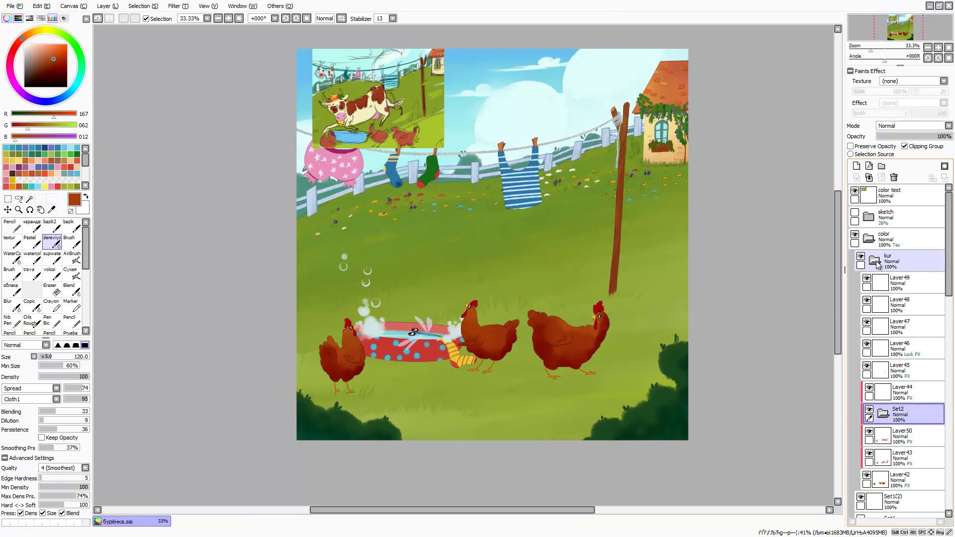
{"action": "left_click_drag", "start_coordinate": [892, 258], "coordinate": [883, 260]}
{"action": "double_click", "coordinate": [891, 259]}
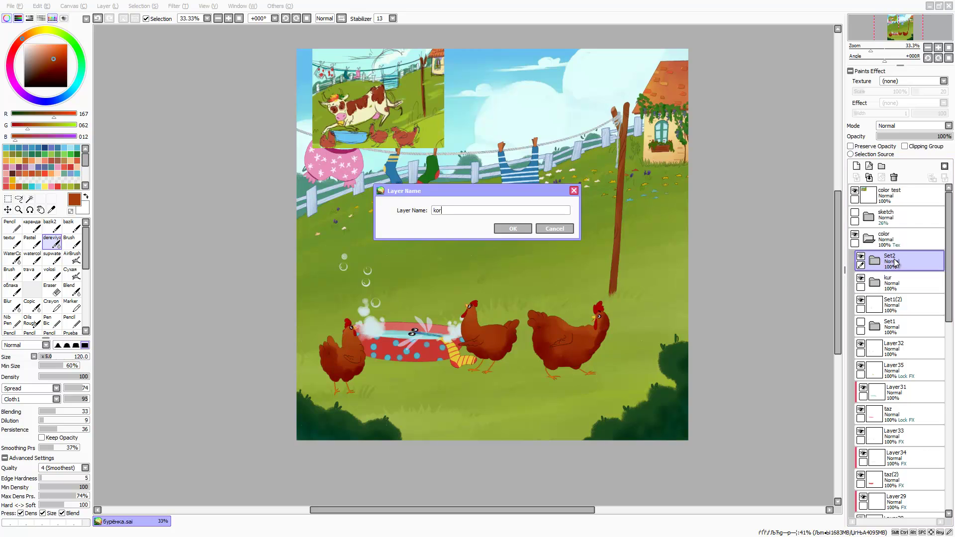
{"action": "type", "text": "korova"}
{"action": "key", "text": "Return"}
{"action": "left_click", "coordinate": [855, 213]}
{"action": "scroll", "coordinate": [448, 224], "scroll_direction": "up", "scroll_amount": 3}
{"action": "left_click", "coordinate": [71, 225]}
Add a layer in korova and trace the cow's udder and leg in cream lines
{"action": "scroll", "coordinate": [324, 290], "scroll_direction": "up", "scroll_amount": 1}
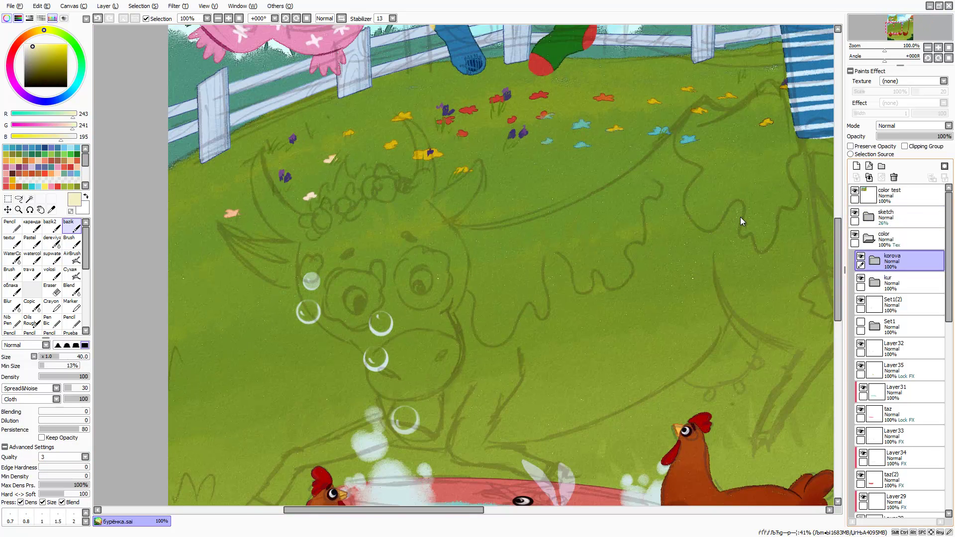
{"action": "key", "text": "ctrl+shift+n"}
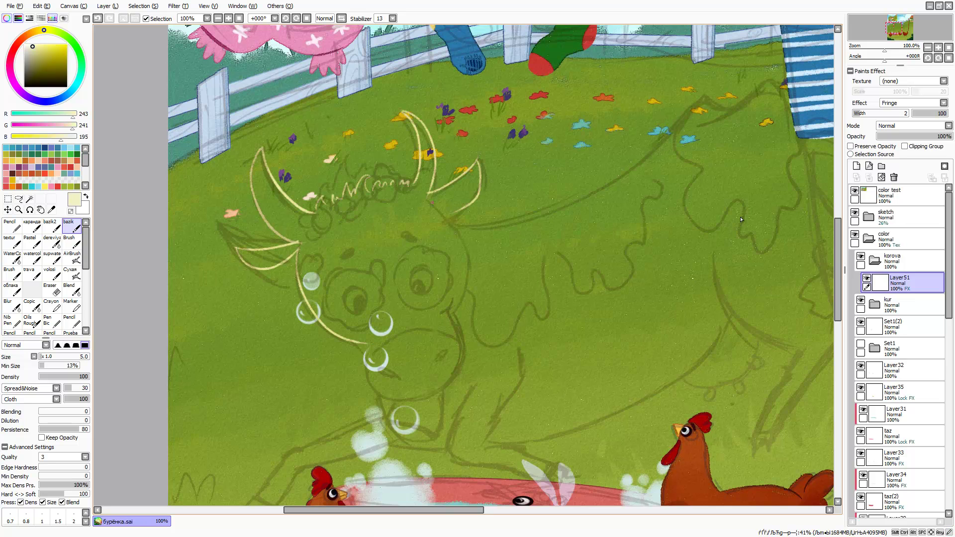
{"action": "scroll", "coordinate": [740, 219], "scroll_direction": "down", "scroll_amount": 3}
{"action": "scroll", "coordinate": [740, 220], "scroll_direction": "down", "scroll_amount": 5}
{"action": "scroll", "coordinate": [741, 220], "scroll_direction": "up", "scroll_amount": 1}
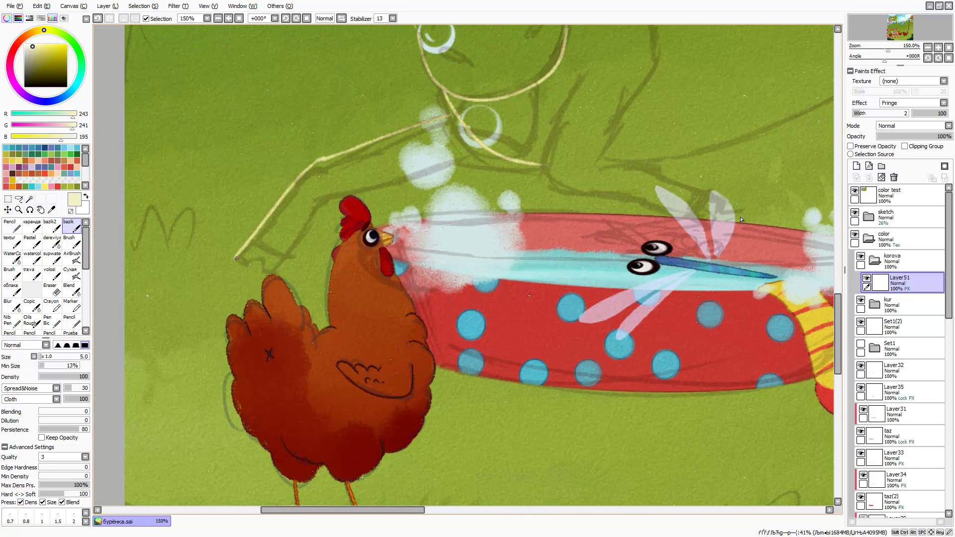
{"action": "scroll", "coordinate": [741, 219], "scroll_direction": "right", "scroll_amount": 3}
{"action": "scroll", "coordinate": [741, 219], "scroll_direction": "up", "scroll_amount": 2}
{"action": "scroll", "coordinate": [740, 220], "scroll_direction": "right", "scroll_amount": 3}
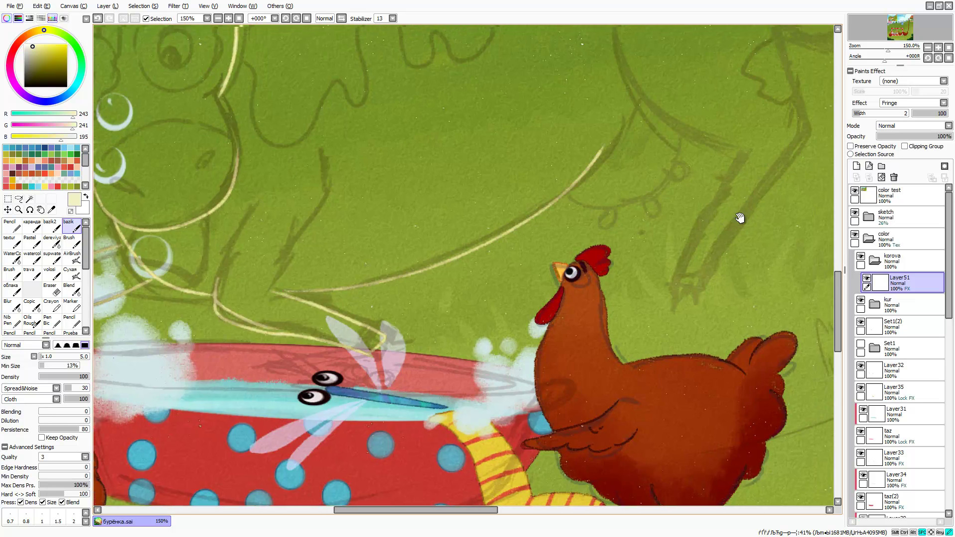
{"action": "scroll", "coordinate": [741, 220], "scroll_direction": "up", "scroll_amount": 2}
{"action": "scroll", "coordinate": [741, 219], "scroll_direction": "right", "scroll_amount": 4}
{"action": "scroll", "coordinate": [420, 291], "scroll_direction": "down", "scroll_amount": 2}
{"action": "left_click_drag", "start_coordinate": [444, 164], "coordinate": [463, 313]}
{"action": "scroll", "coordinate": [463, 313], "scroll_direction": "up", "scroll_amount": 4}
{"action": "scroll", "coordinate": [463, 313], "scroll_direction": "right", "scroll_amount": 3}
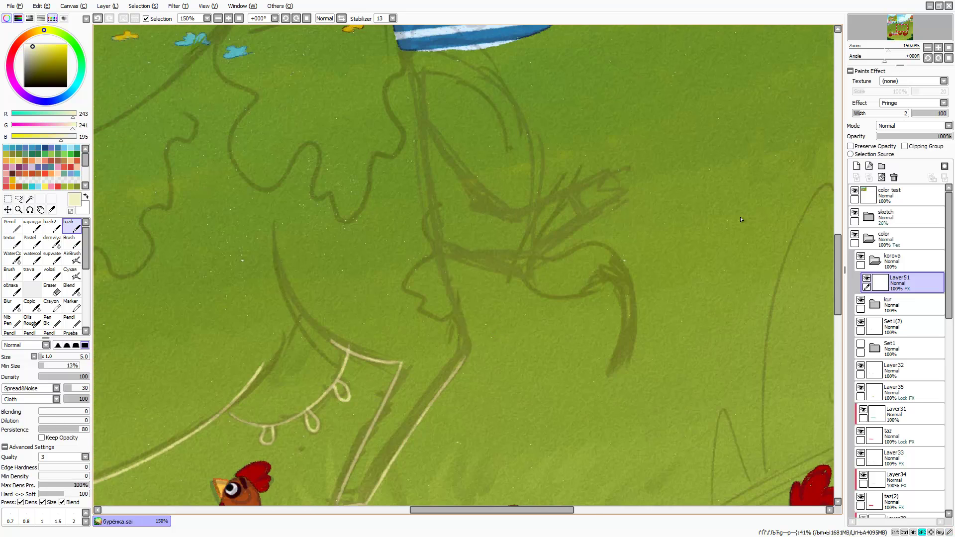
{"action": "left_click_drag", "start_coordinate": [442, 241], "coordinate": [468, 351]}
{"action": "left_click_drag", "start_coordinate": [447, 254], "coordinate": [624, 188]}
Outline the cow's back in cream and draw its curved tail with a thicker brush
{"action": "scroll", "coordinate": [741, 220], "scroll_direction": "up", "scroll_amount": 3}
{"action": "left_click_drag", "start_coordinate": [448, 87], "coordinate": [350, 135]}
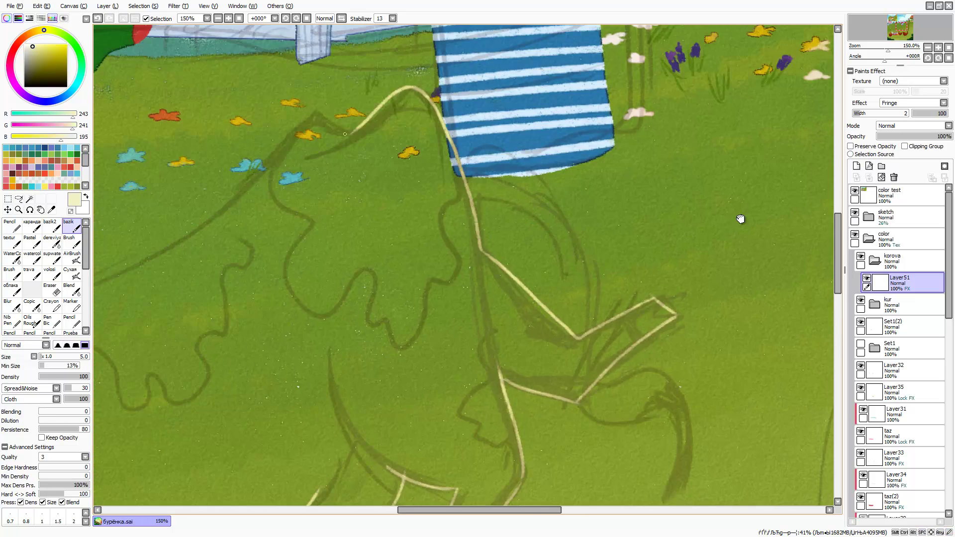
{"action": "scroll", "coordinate": [741, 219], "scroll_direction": "left", "scroll_amount": 2}
{"action": "scroll", "coordinate": [740, 219], "scroll_direction": "left", "scroll_amount": 3}
{"action": "left_click_drag", "start_coordinate": [622, 40], "coordinate": [450, 176]}
{"action": "scroll", "coordinate": [741, 220], "scroll_direction": "up", "scroll_amount": 2}
{"action": "scroll", "coordinate": [740, 220], "scroll_direction": "right", "scroll_amount": 6}
{"action": "key", "text": "bracketright"}
{"action": "key", "text": "bracketright"}
{"action": "key", "text": "bracketright"}
{"action": "left_click_drag", "start_coordinate": [301, 217], "coordinate": [525, 98]}
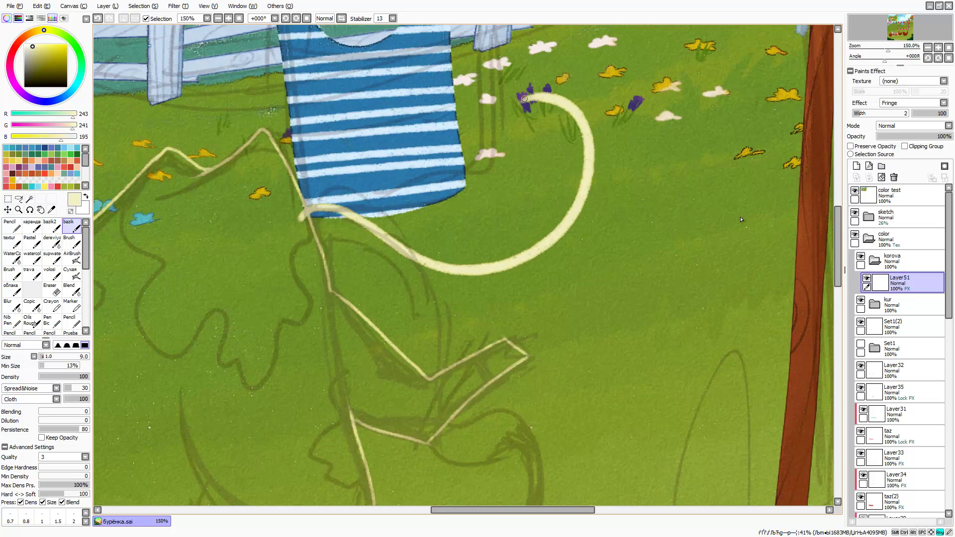
Hide the sketch layer and paint a thick cream stroke over the leg above the tub
{"action": "left_click", "coordinate": [855, 212]}
{"action": "scroll", "coordinate": [497, 249], "scroll_direction": "down", "scroll_amount": 3}
{"action": "scroll", "coordinate": [448, 273], "scroll_direction": "down", "scroll_amount": 1}
{"action": "scroll", "coordinate": [400, 335], "scroll_direction": "up", "scroll_amount": 3}
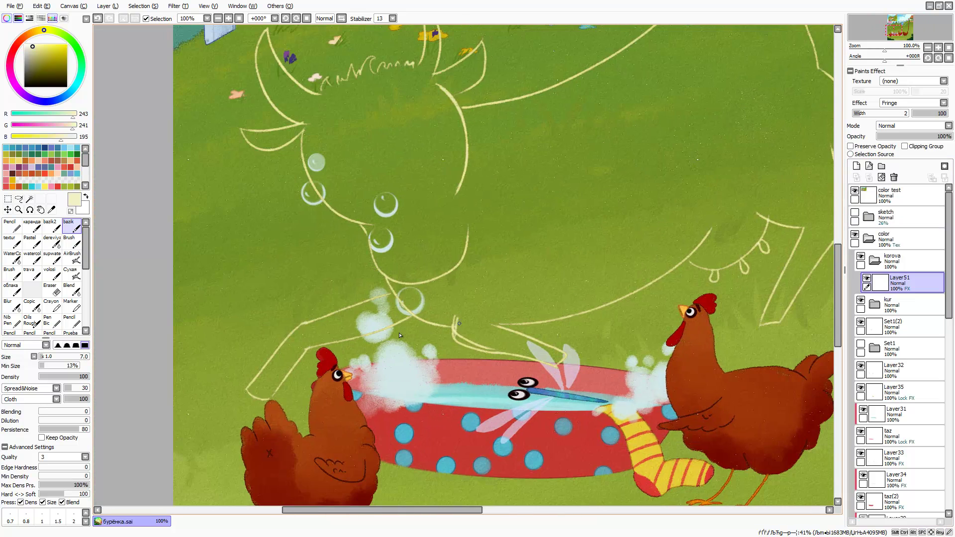
{"action": "key", "text": "bracketright"}
{"action": "key", "text": "bracketright"}
{"action": "key", "text": "bracketright"}
{"action": "mouse_move", "coordinate": [400, 300]}
{"action": "left_mouse_down"}
{"action": "mouse_move", "coordinate": [361, 331]}
{"action": "mouse_move", "coordinate": [349, 315]}
{"action": "left_mouse_up"}
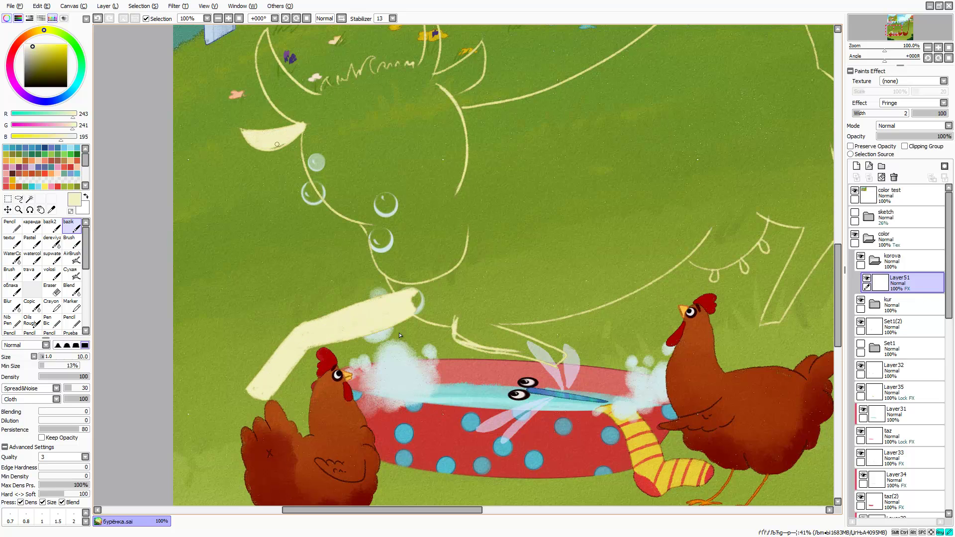
{"action": "scroll", "coordinate": [399, 335], "scroll_direction": "up", "scroll_amount": 5}
{"action": "scroll", "coordinate": [400, 335], "scroll_direction": "left", "scroll_amount": 1}
Paste a horn copy, nudge it into place, and merge it into the cow layer
{"action": "key", "text": "ctrl+v"}
{"action": "key", "text": "ctrl+t"}
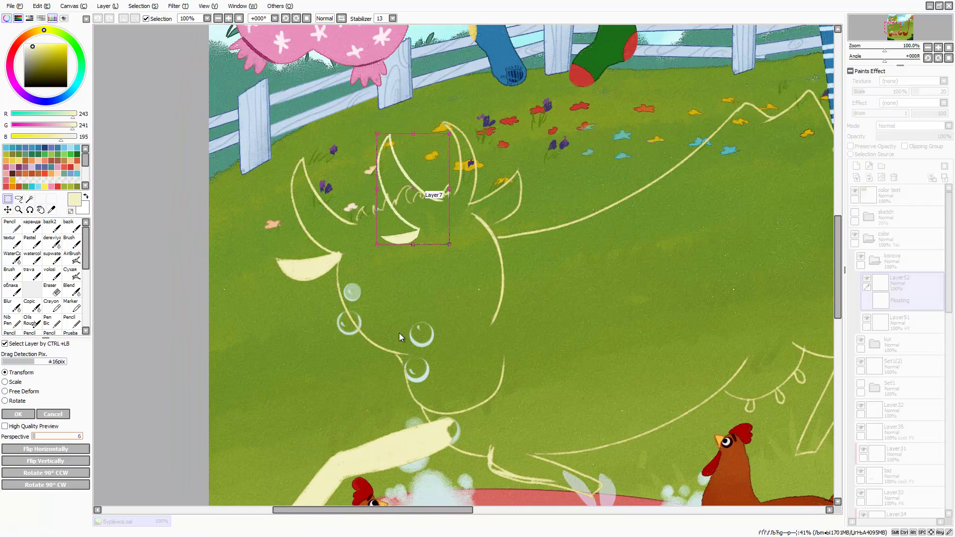
{"action": "key", "text": "Right"}
{"action": "key", "text": "Right"}
{"action": "key", "text": "Right"}
{"action": "key", "text": "Up"}
{"action": "key", "text": "Return"}
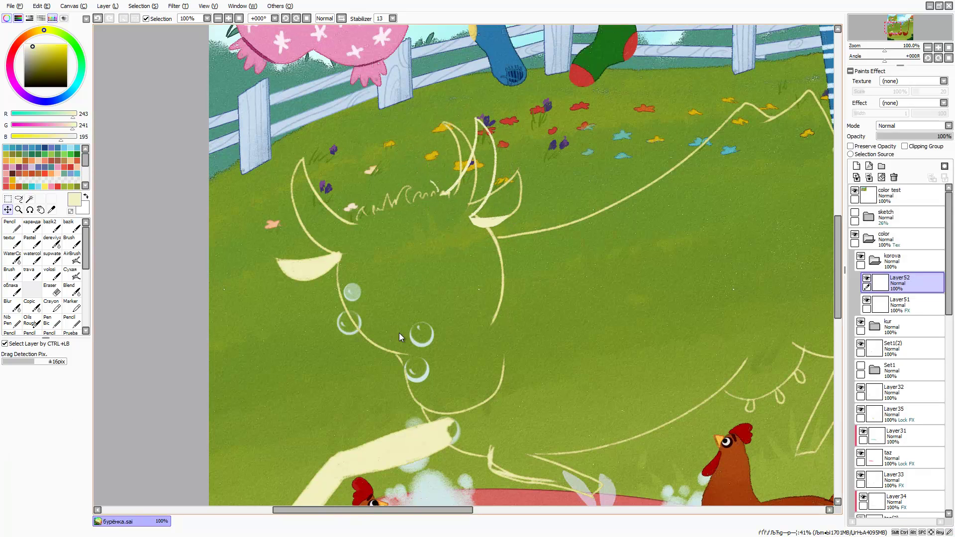
{"action": "key", "text": "ctrl+e"}
Fill both horns with cream and paint the face down toward the tub with a larger brush
{"action": "key", "text": "e"}
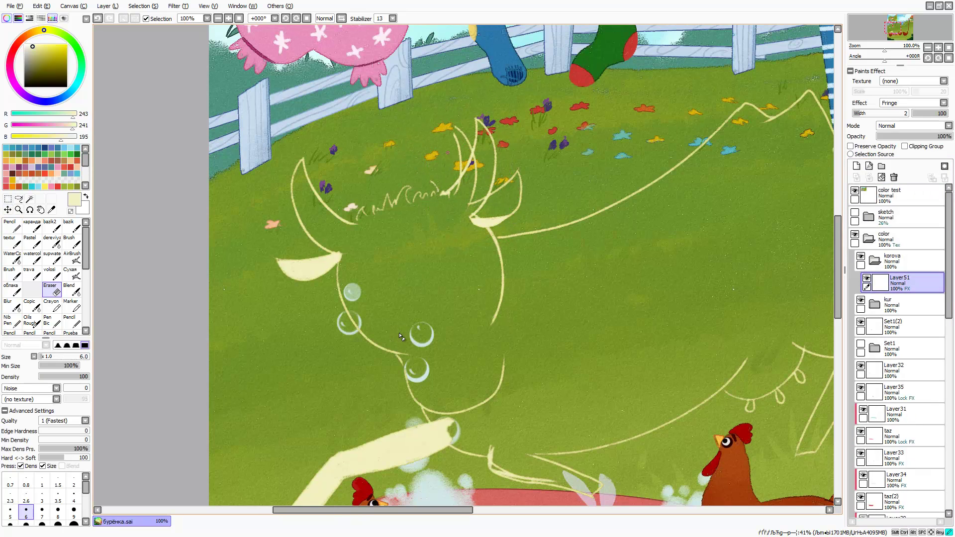
{"action": "key", "text": "b"}
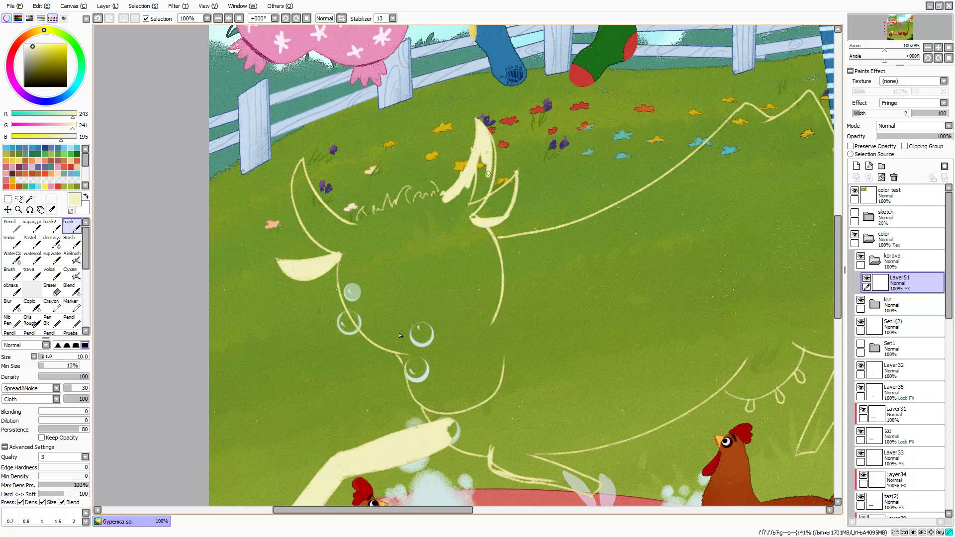
{"action": "left_click_drag", "start_coordinate": [488, 173], "coordinate": [452, 204]}
{"action": "mouse_move", "coordinate": [335, 234]}
{"action": "left_mouse_down"}
{"action": "mouse_move", "coordinate": [367, 183]}
{"action": "mouse_move", "coordinate": [384, 339]}
{"action": "left_mouse_up"}
{"action": "key", "text": "bracketright"}
{"action": "mouse_move", "coordinate": [343, 280]}
{"action": "left_mouse_down"}
{"action": "mouse_move", "coordinate": [497, 458]}
{"action": "mouse_move", "coordinate": [453, 352]}
{"action": "left_mouse_up"}
Enlarge the brush and eraser, then add a cream stroke along the leg above the tub
{"action": "key", "text": "bracketright"}
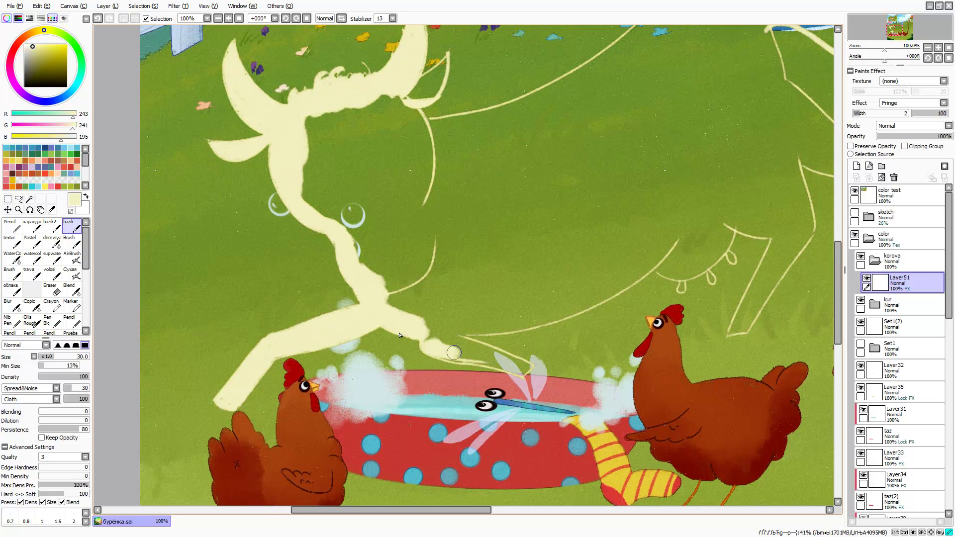
{"action": "key", "text": "e"}
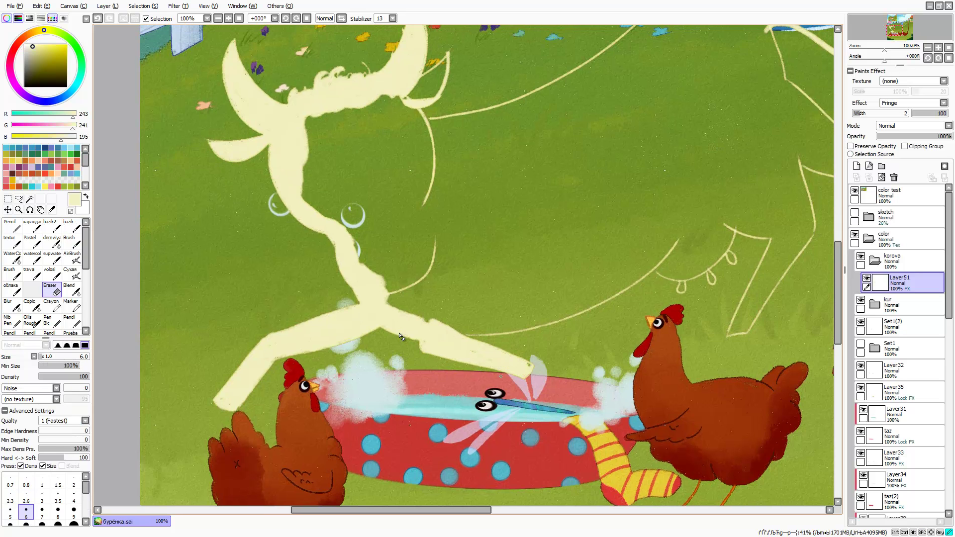
{"action": "key", "text": "bracketright"}
{"action": "key", "text": "bracketright"}
{"action": "key", "text": "bracketright"}
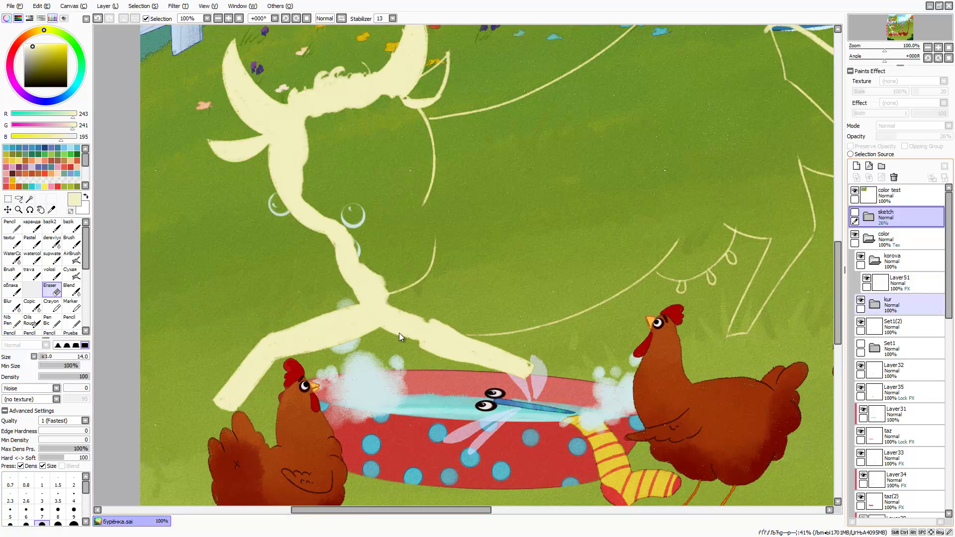
{"action": "key", "text": "b"}
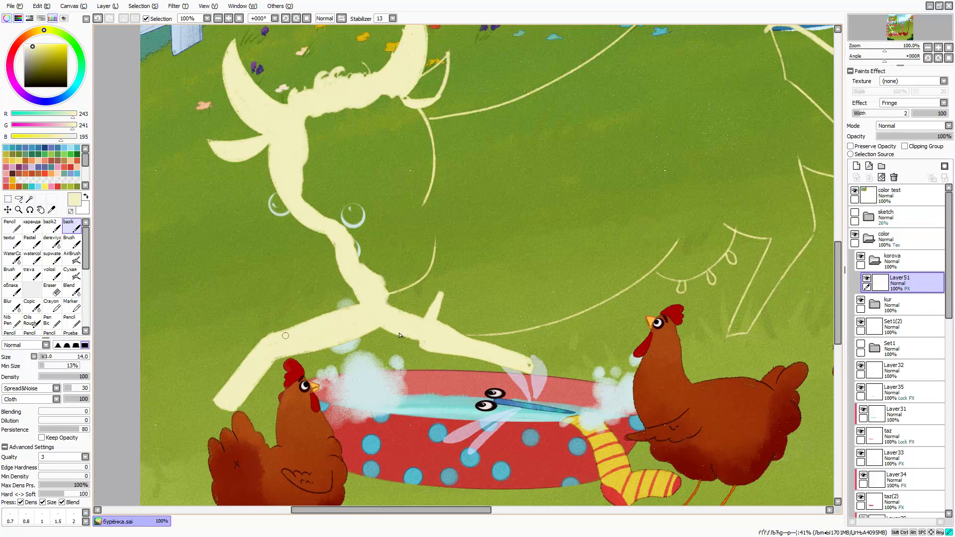
{"action": "left_click_drag", "start_coordinate": [447, 334], "coordinate": [564, 307]}
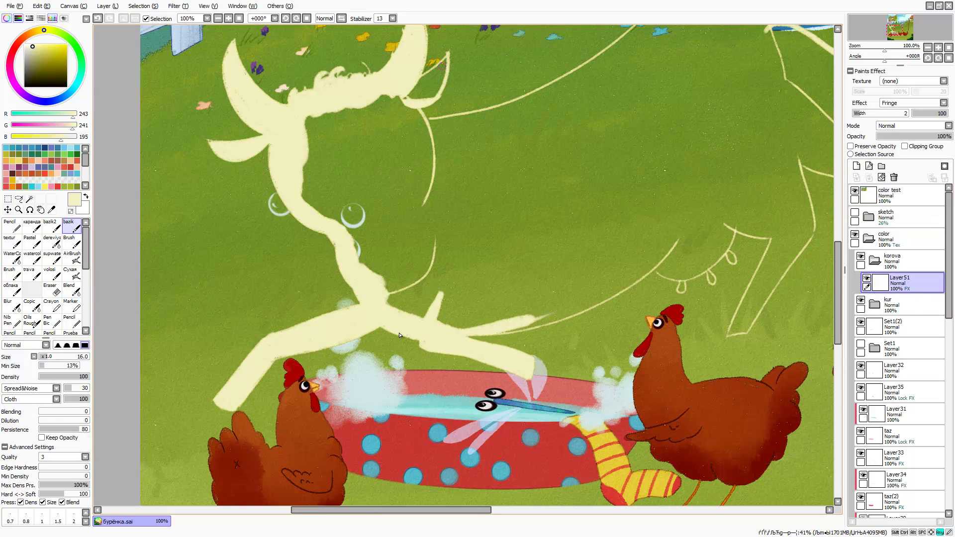
{"action": "key", "text": "e"}
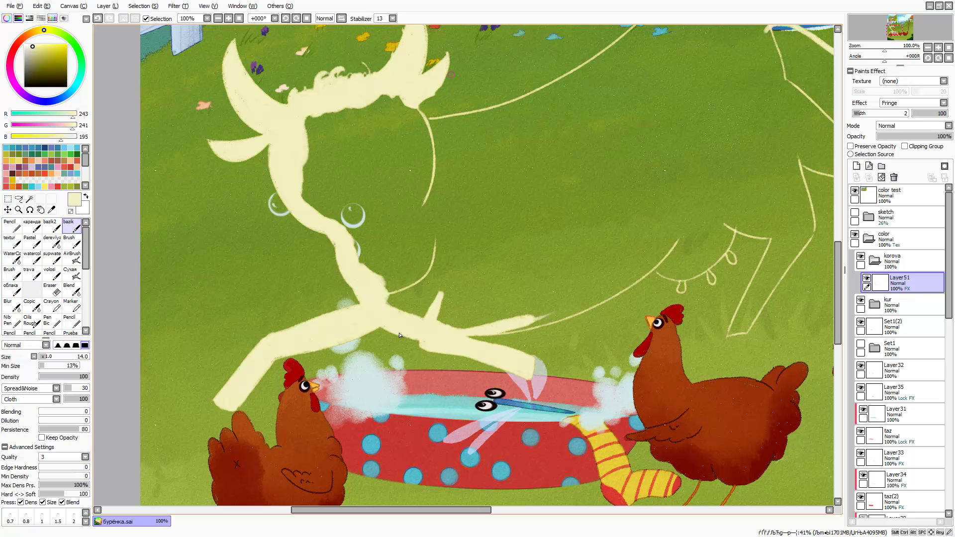
Paste a copy of the ear piece, transform it and merge it into the cow layer
{"action": "key", "text": "ctrl+v"}
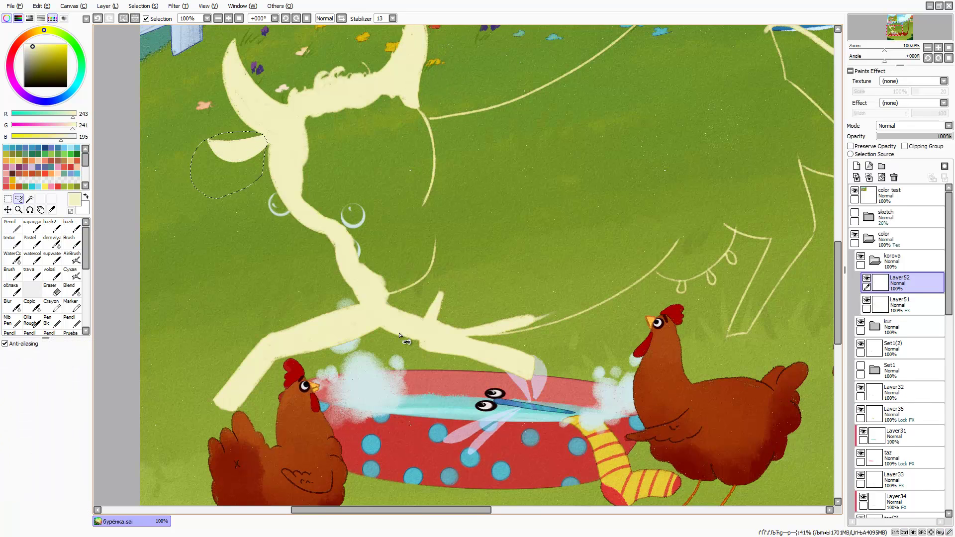
{"action": "key", "text": "ctrl+t"}
{"action": "key", "text": "Return"}
{"action": "key", "text": "ctrl+e"}
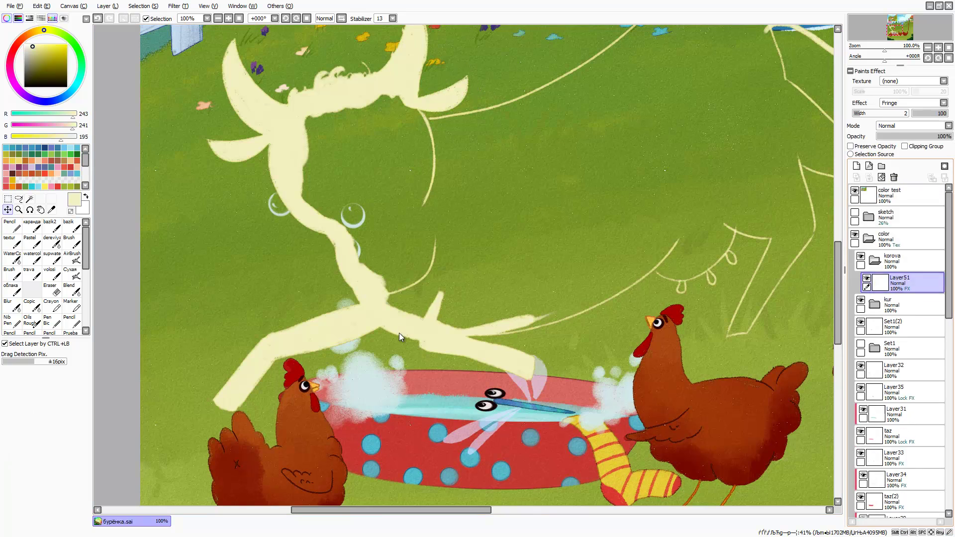
{"action": "key", "text": "b"}
Fill the cow's neck, head, chest, front leg and udder with cream
{"action": "left_click_drag", "start_coordinate": [308, 117], "coordinate": [462, 319]}
{"action": "mouse_move", "coordinate": [348, 110]}
{"action": "left_mouse_down"}
{"action": "mouse_move", "coordinate": [335, 153]}
{"action": "mouse_move", "coordinate": [537, 259]}
{"action": "left_mouse_up"}
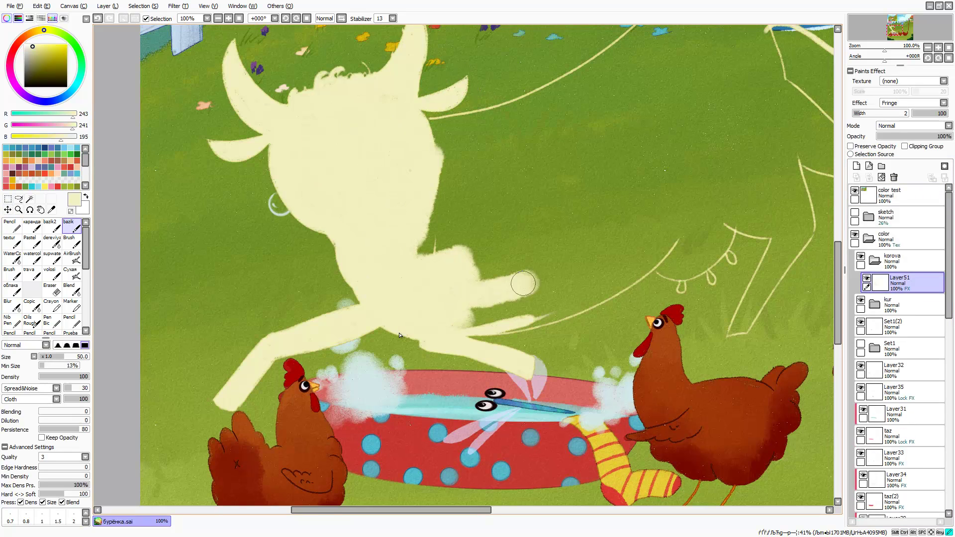
{"action": "left_click_drag", "start_coordinate": [622, 279], "coordinate": [470, 321]}
{"action": "left_click_drag", "start_coordinate": [398, 348], "coordinate": [520, 276]}
{"action": "mouse_move", "coordinate": [470, 324]}
{"action": "left_mouse_down"}
{"action": "mouse_move", "coordinate": [506, 312]}
{"action": "mouse_move", "coordinate": [529, 333]}
{"action": "left_mouse_up"}
With a smaller brush, paint the udder teats, bent hind leg and right leg cream
{"action": "key", "text": "bracketleft"}
{"action": "key", "text": "bracketleft"}
{"action": "left_click_drag", "start_coordinate": [557, 304], "coordinate": [560, 323]}
{"action": "mouse_move", "coordinate": [572, 263]}
{"action": "left_mouse_down"}
{"action": "mouse_move", "coordinate": [630, 279]}
{"action": "mouse_move", "coordinate": [590, 366]}
{"action": "mouse_move", "coordinate": [646, 279]}
{"action": "left_mouse_up"}
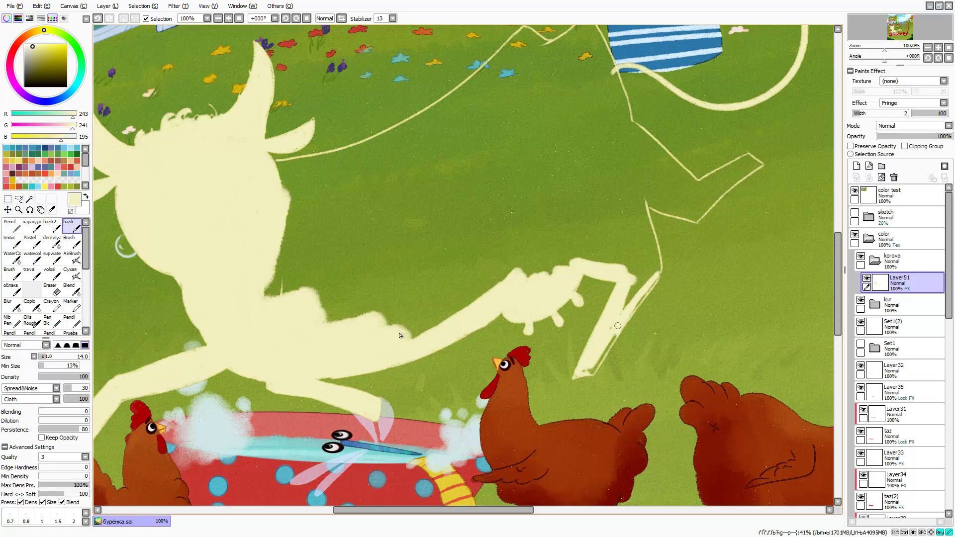
{"action": "left_click_drag", "start_coordinate": [616, 326], "coordinate": [608, 374]}
{"action": "key", "text": "e"}
{"action": "key", "text": "e"}
Fill the cow's body and back in cream, down to the hoof and toward the front leg
{"action": "scroll", "coordinate": [636, 293], "scroll_direction": "up", "scroll_amount": 5}
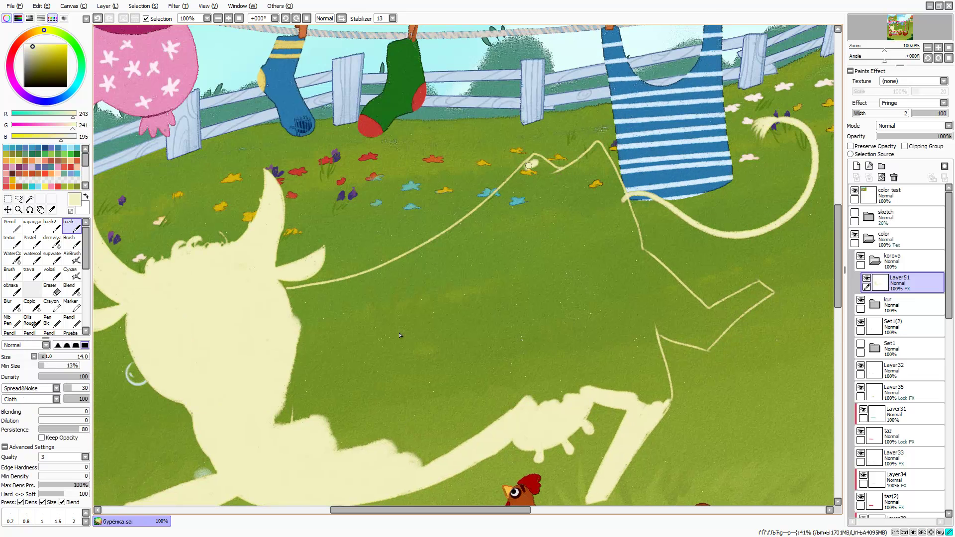
{"action": "mouse_move", "coordinate": [535, 158]}
{"action": "left_mouse_down"}
{"action": "mouse_move", "coordinate": [475, 224]}
{"action": "mouse_move", "coordinate": [405, 271]}
{"action": "left_mouse_up"}
{"action": "mouse_move", "coordinate": [450, 232]}
{"action": "left_mouse_down"}
{"action": "mouse_move", "coordinate": [348, 294]}
{"action": "mouse_move", "coordinate": [279, 422]}
{"action": "mouse_move", "coordinate": [589, 156]}
{"action": "mouse_move", "coordinate": [639, 271]}
{"action": "left_mouse_up"}
{"action": "key", "text": "bracketleft"}
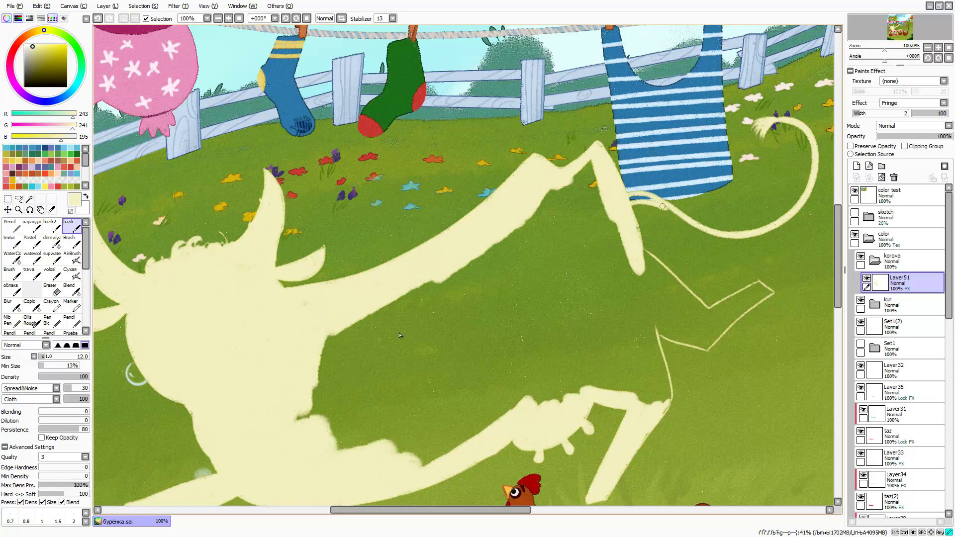
{"action": "key", "text": "bracketright"}
{"action": "key", "text": "bracketright"}
{"action": "key", "text": "bracketright"}
{"action": "mouse_move", "coordinate": [602, 164]}
{"action": "left_mouse_down"}
{"action": "mouse_move", "coordinate": [552, 239]}
{"action": "mouse_move", "coordinate": [627, 279]}
{"action": "mouse_move", "coordinate": [695, 340]}
{"action": "mouse_move", "coordinate": [711, 326]}
{"action": "left_mouse_up"}
{"action": "key", "text": "bracketright"}
{"action": "key", "text": "bracketright"}
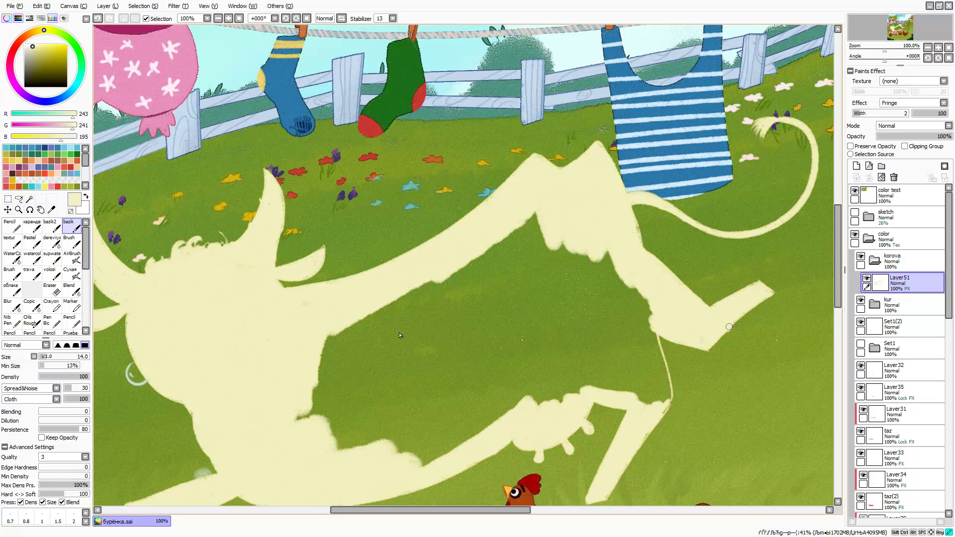
{"action": "key", "text": "bracketright"}
{"action": "key", "text": "bracketright"}
{"action": "left_click_drag", "start_coordinate": [547, 219], "coordinate": [646, 358]}
{"action": "left_click_drag", "start_coordinate": [649, 309], "coordinate": [657, 341]}
Zoom out and back in to check the fully cream-filled cow
{"action": "scroll", "coordinate": [574, 377], "scroll_direction": "down", "scroll_amount": 10}
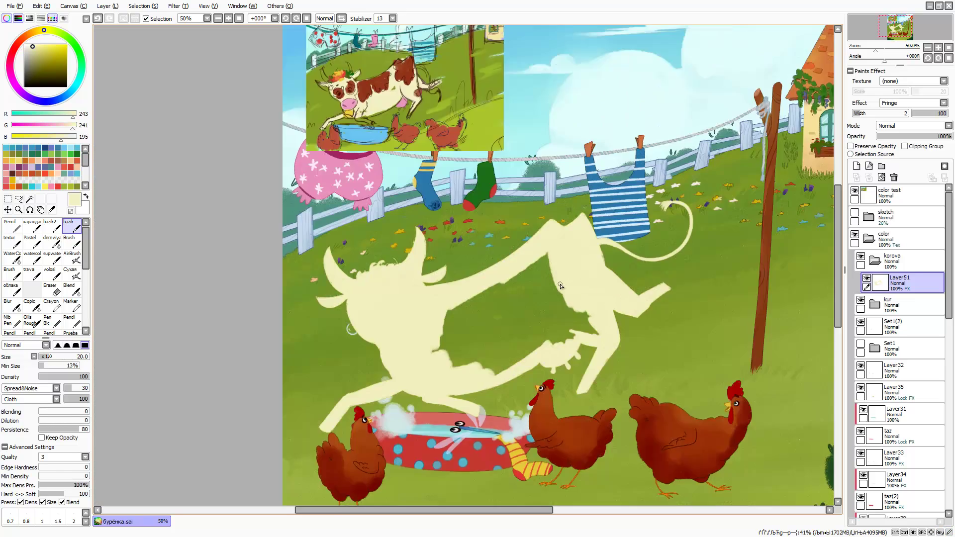
{"action": "key", "text": "bracketright"}
{"action": "key", "text": "bracketright"}
{"action": "key", "text": "bracketright"}
{"action": "scroll", "coordinate": [546, 282], "scroll_direction": "up", "scroll_amount": 10}
{"action": "key", "text": "e"}
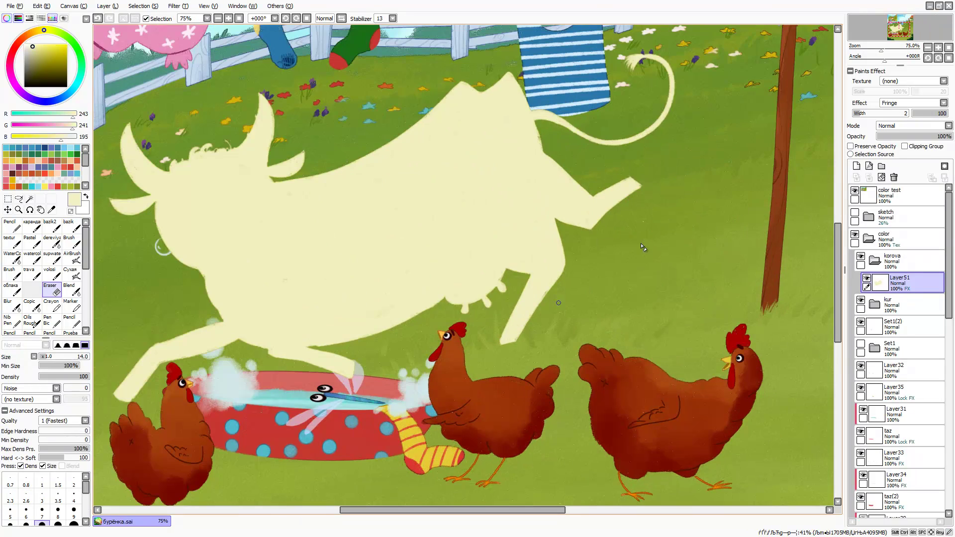
{"action": "scroll", "coordinate": [366, 257], "scroll_direction": "down", "scroll_amount": 10}
{"action": "scroll", "coordinate": [365, 265], "scroll_direction": "up", "scroll_amount": 10}
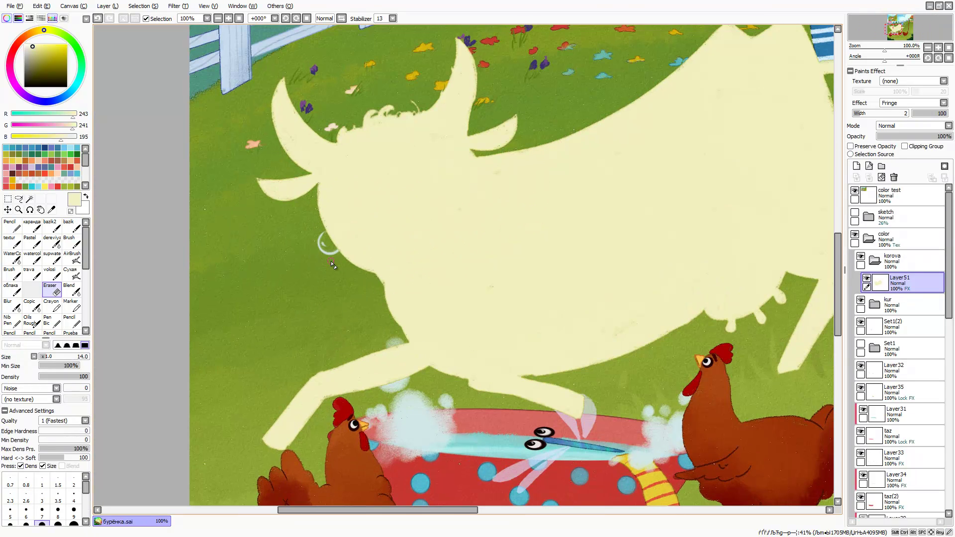
Clip the new layer to the cow fill and rename it 'kontur'
{"action": "left_click", "coordinate": [905, 147]}
{"action": "double_click", "coordinate": [900, 278]}
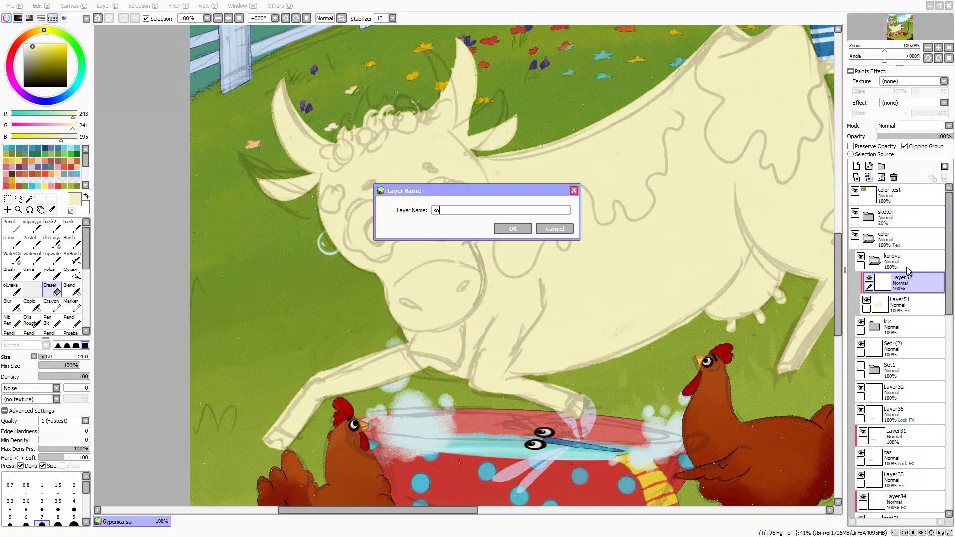
{"action": "type", "text": "kontur"}
{"action": "key", "text": "Return"}
{"action": "left_click", "coordinate": [71, 225]}
Pick dark brown and draw the contour down the cow's neck and jaw
{"action": "left_click", "coordinate": [35, 45]}
{"action": "left_click_drag", "start_coordinate": [35, 45], "coordinate": [39, 66]}
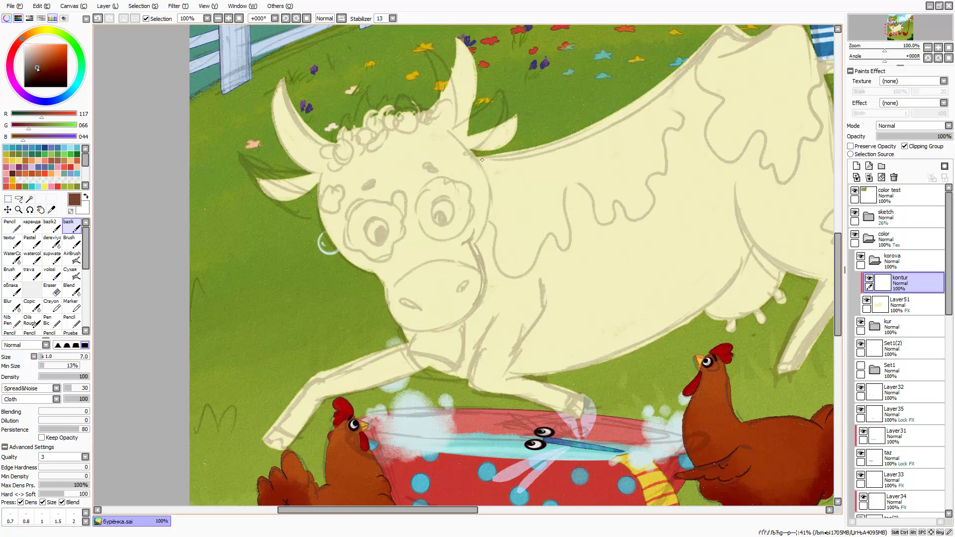
{"action": "scroll", "coordinate": [411, 307], "scroll_direction": "up", "scroll_amount": 2}
{"action": "key", "text": "ctrl+z"}
{"action": "key", "text": "ctrl+z"}
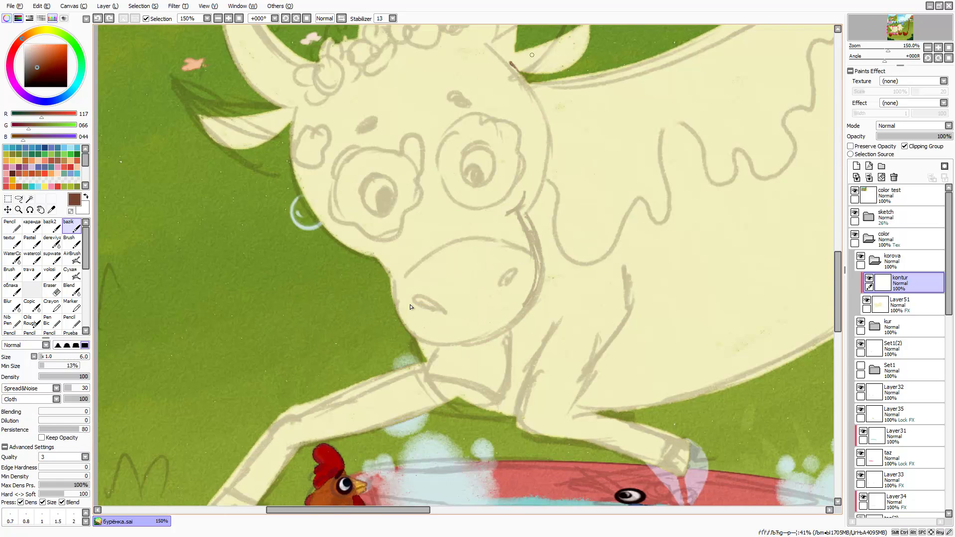
{"action": "left_click_drag", "start_coordinate": [537, 103], "coordinate": [401, 285]}
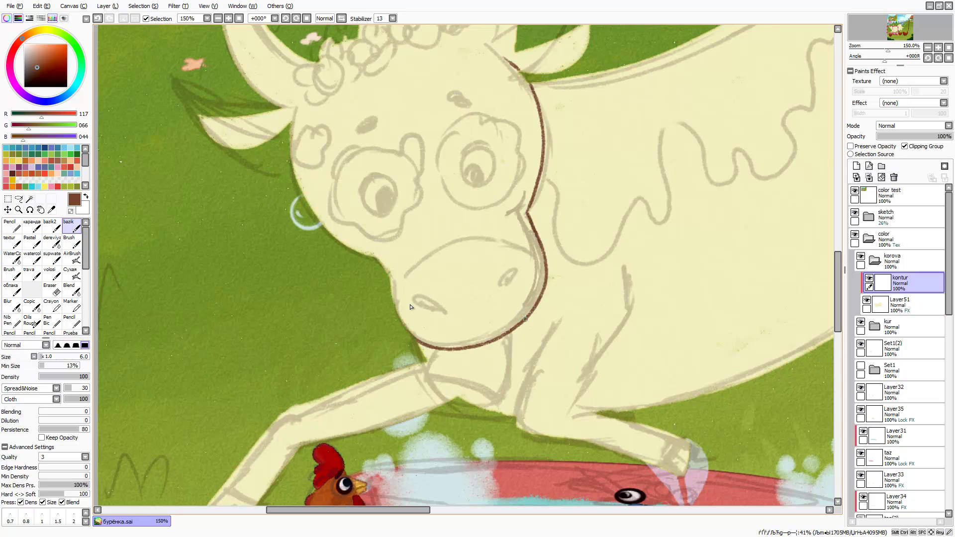
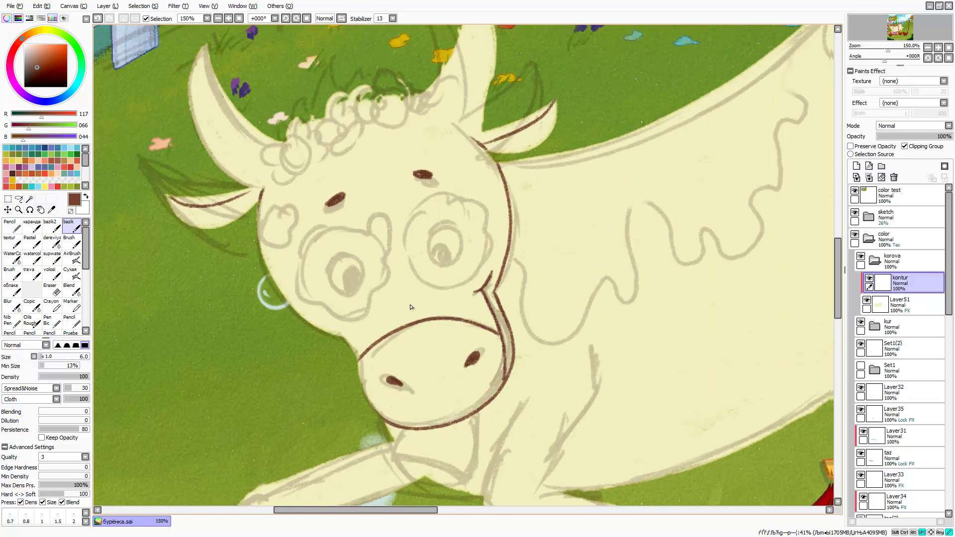
Draw the outline along the cow's belly
{"action": "scroll", "coordinate": [411, 307], "scroll_direction": "down", "scroll_amount": 5}
{"action": "scroll", "coordinate": [357, 212], "scroll_direction": "up", "scroll_amount": 5}
{"action": "left_click_drag", "start_coordinate": [426, 172], "coordinate": [455, 285]}
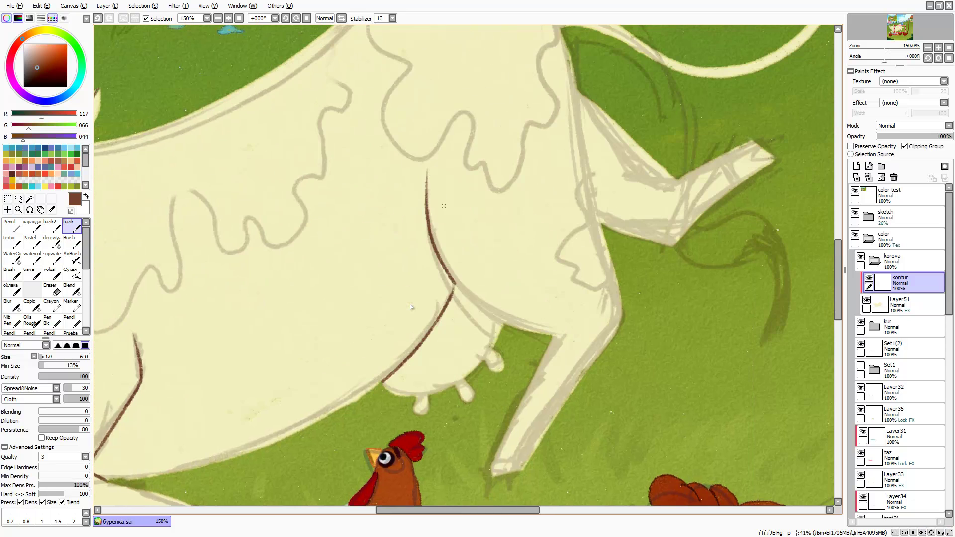
{"action": "scroll", "coordinate": [411, 307], "scroll_direction": "up", "scroll_amount": 3}
{"action": "scroll", "coordinate": [411, 307], "scroll_direction": "down", "scroll_amount": 3}
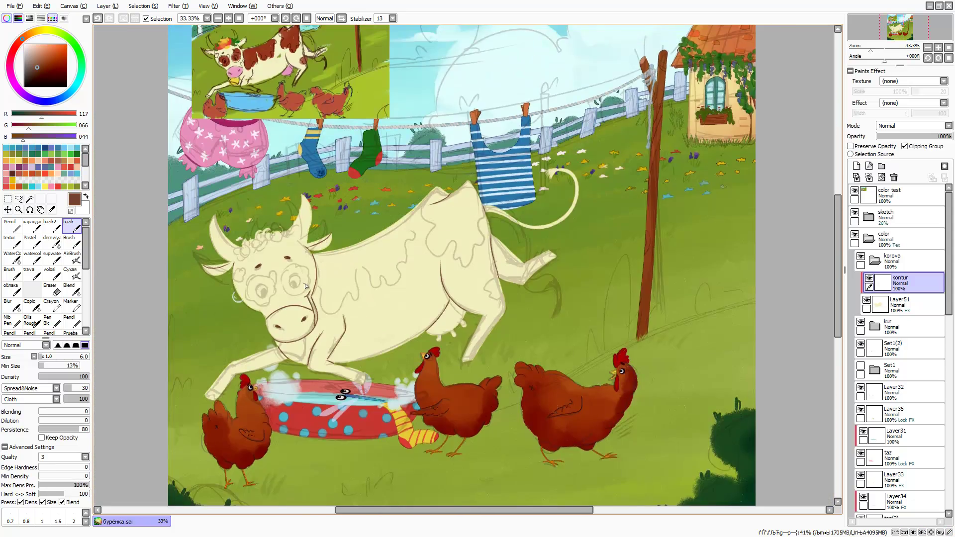
{"action": "scroll", "coordinate": [398, 309], "scroll_direction": "up", "scroll_amount": 1}
On a new Fringe-effect layer, paint a large red-brown patch across the cow's back
{"action": "left_click", "coordinate": [856, 166]}
{"action": "left_click", "coordinate": [943, 102]}
{"action": "left_click", "coordinate": [865, 117]}
{"action": "left_click", "coordinate": [468, 184], "text": "alt"}
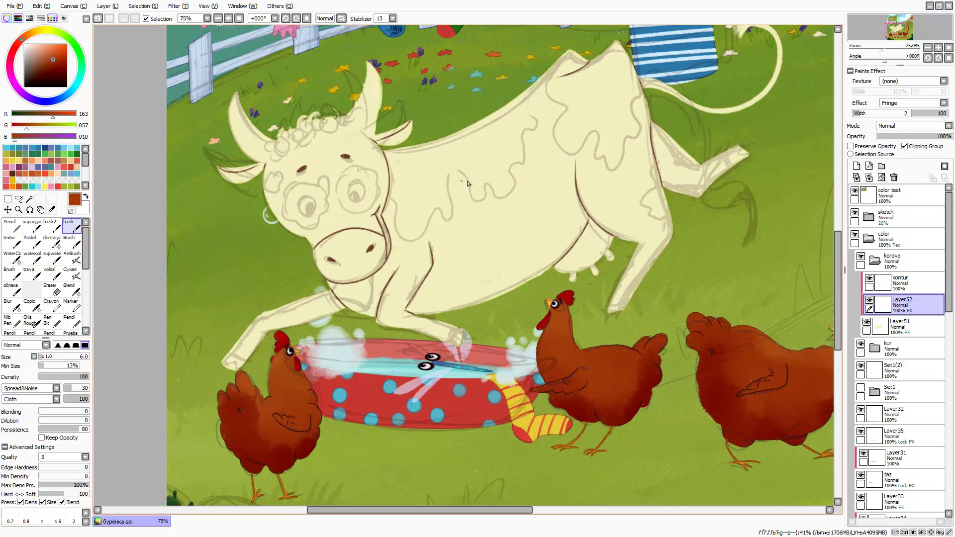
{"action": "mouse_move", "coordinate": [433, 210]}
{"action": "left_mouse_down"}
{"action": "mouse_move", "coordinate": [642, 149]}
{"action": "mouse_move", "coordinate": [502, 234]}
{"action": "mouse_move", "coordinate": [577, 237]}
{"action": "left_mouse_up"}
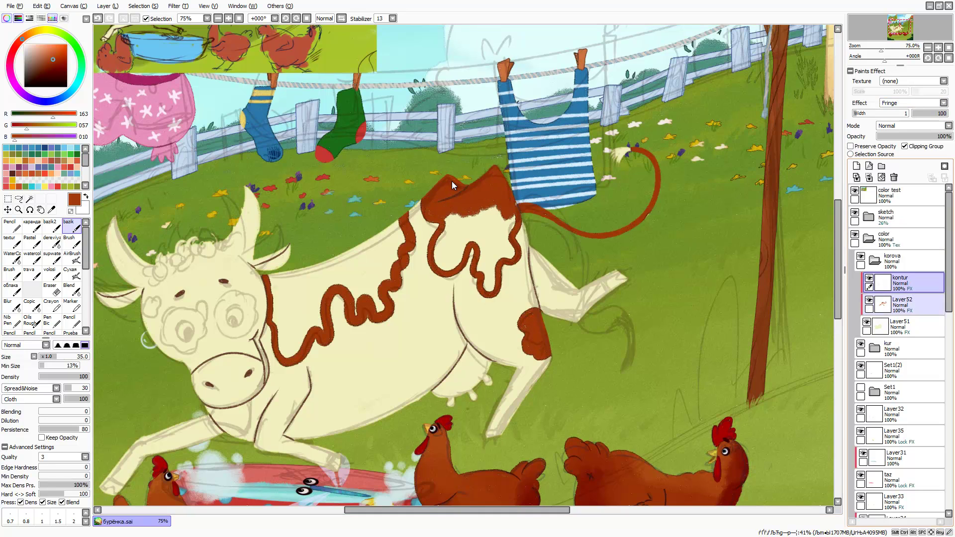
{"action": "mouse_move", "coordinate": [495, 174]}
{"action": "left_mouse_down"}
{"action": "mouse_move", "coordinate": [451, 239]}
{"action": "mouse_move", "coordinate": [505, 229]}
{"action": "mouse_move", "coordinate": [499, 259]}
{"action": "mouse_move", "coordinate": [384, 249]}
{"action": "mouse_move", "coordinate": [319, 297]}
{"action": "left_mouse_up"}
Paint several brown spots across the cow's body and near its belly
{"action": "key", "text": "bracketright"}
{"action": "key", "text": "bracketright"}
{"action": "left_click_drag", "start_coordinate": [380, 393], "coordinate": [368, 418]}
{"action": "left_click_drag", "start_coordinate": [398, 331], "coordinate": [395, 361]}
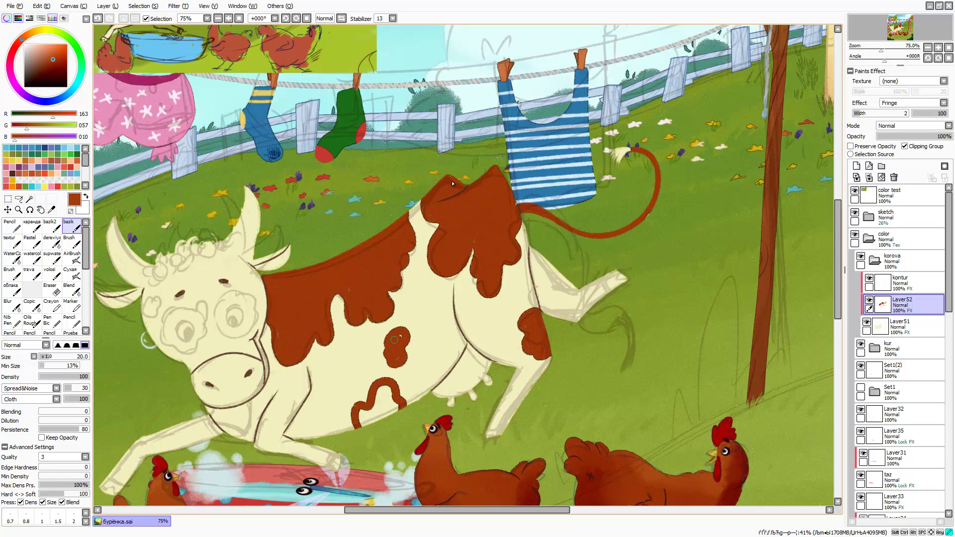
{"action": "left_click_drag", "start_coordinate": [415, 299], "coordinate": [416, 316]}
{"action": "left_click_drag", "start_coordinate": [380, 391], "coordinate": [346, 425]}
{"action": "key", "text": "bracketleft"}
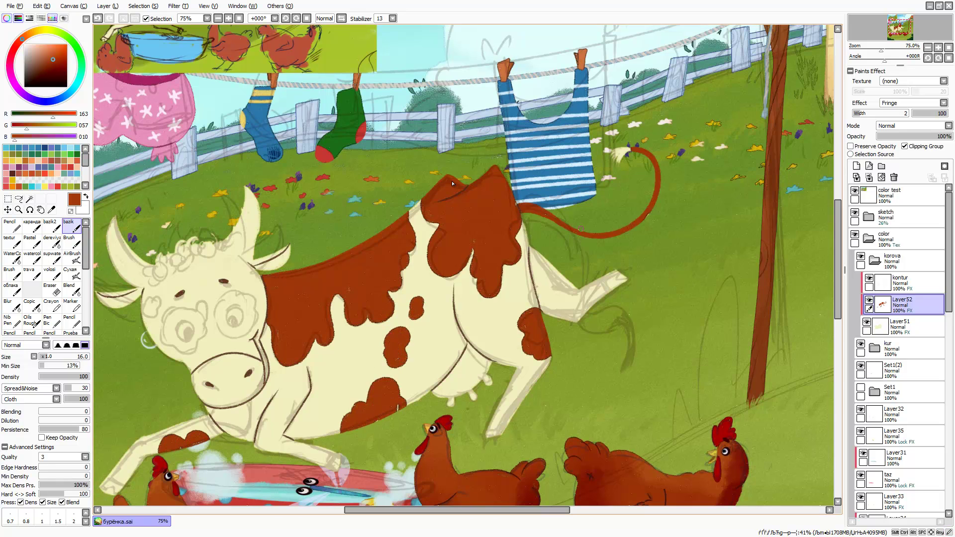
{"action": "key", "text": "bracketright"}
Paint brown patches around both eyes and on the forehead
{"action": "mouse_move", "coordinate": [204, 303]}
{"action": "left_mouse_down"}
{"action": "mouse_move", "coordinate": [197, 331]}
{"action": "mouse_move", "coordinate": [165, 323]}
{"action": "left_mouse_up"}
{"action": "left_click_drag", "start_coordinate": [239, 294], "coordinate": [234, 329]}
{"action": "left_click_drag", "start_coordinate": [196, 251], "coordinate": [232, 253]}
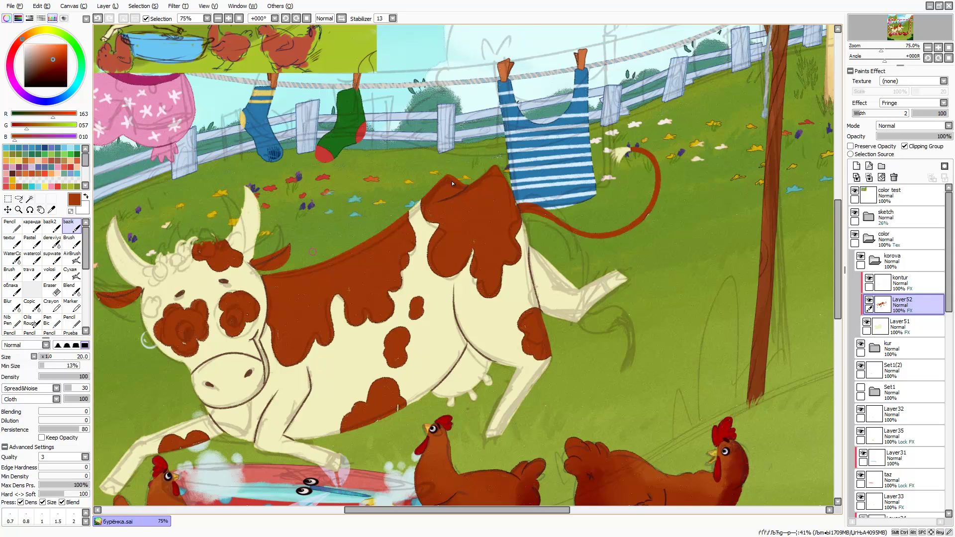
{"action": "scroll", "coordinate": [453, 184], "scroll_direction": "down", "scroll_amount": 3}
{"action": "key", "text": "ctrl+shift+n"}
Paint the cow's nose soft salmon pink and its udder pink
{"action": "left_click", "coordinate": [159, 150], "text": "alt"}
{"action": "scroll", "coordinate": [303, 298], "scroll_direction": "up", "scroll_amount": 4}
{"action": "left_click_drag", "start_coordinate": [313, 258], "coordinate": [358, 259]}
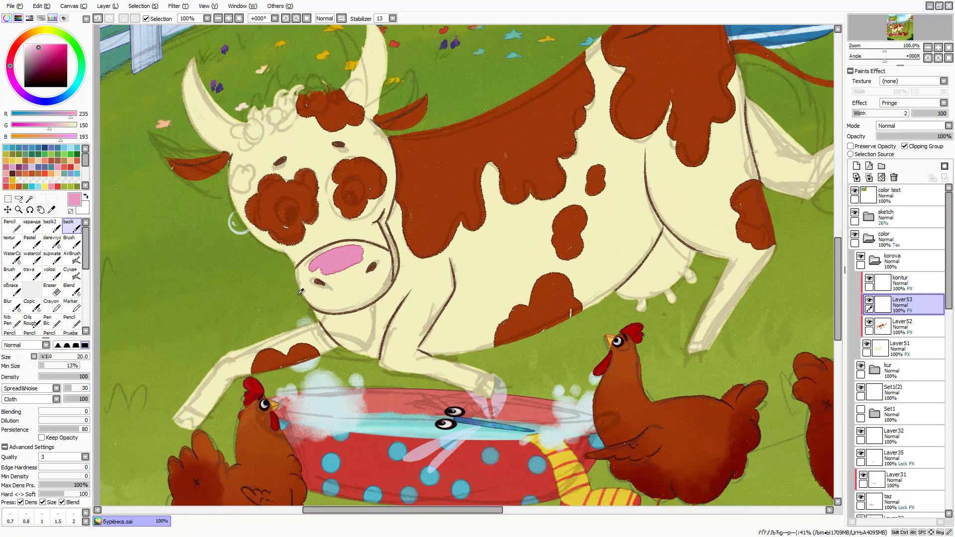
{"action": "mouse_move", "coordinate": [304, 289]}
{"action": "left_mouse_down"}
{"action": "mouse_move", "coordinate": [368, 249]}
{"action": "mouse_move", "coordinate": [388, 249]}
{"action": "mouse_move", "coordinate": [378, 271]}
{"action": "mouse_move", "coordinate": [271, 256]}
{"action": "left_mouse_up"}
{"action": "key", "text": "bracketleft"}
{"action": "key", "text": "bracketleft"}
{"action": "mouse_move", "coordinate": [564, 208]}
{"action": "left_mouse_down"}
{"action": "mouse_move", "coordinate": [522, 279]}
{"action": "mouse_move", "coordinate": [578, 246]}
{"action": "left_mouse_up"}
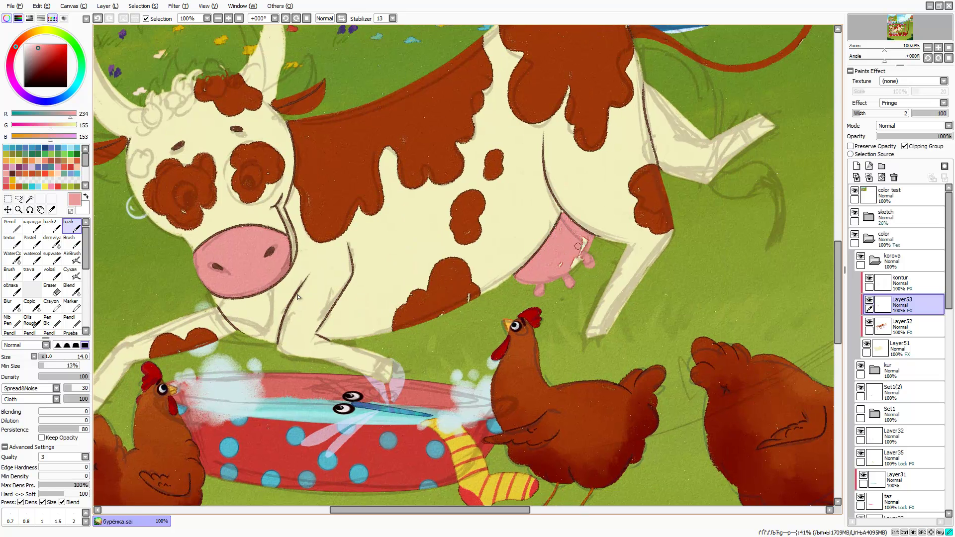
Fill the hooves and both horns with very dark brown
{"action": "left_click", "coordinate": [300, 291], "text": "alt"}
{"action": "mouse_move", "coordinate": [215, 384]}
{"action": "left_mouse_down"}
{"action": "mouse_move", "coordinate": [298, 297]}
{"action": "mouse_move", "coordinate": [448, 249]}
{"action": "left_mouse_up"}
{"action": "scroll", "coordinate": [447, 249], "scroll_direction": "down", "scroll_amount": 3}
{"action": "scroll", "coordinate": [348, 149], "scroll_direction": "up", "scroll_amount": 3}
{"action": "left_click_drag", "start_coordinate": [289, 112], "coordinate": [300, 174]}
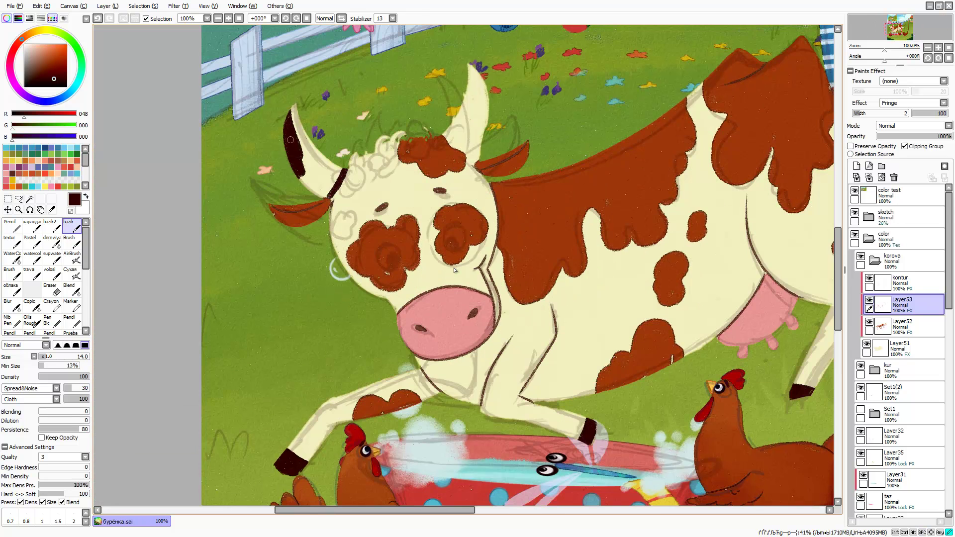
{"action": "left_click_drag", "start_coordinate": [291, 140], "coordinate": [333, 189]}
{"action": "left_click_drag", "start_coordinate": [304, 154], "coordinate": [329, 184]}
{"action": "left_click_drag", "start_coordinate": [443, 149], "coordinate": [475, 135]}
{"action": "mouse_move", "coordinate": [473, 64]}
{"action": "left_mouse_down"}
{"action": "mouse_move", "coordinate": [448, 144]}
{"action": "mouse_move", "coordinate": [474, 137]}
{"action": "left_mouse_up"}
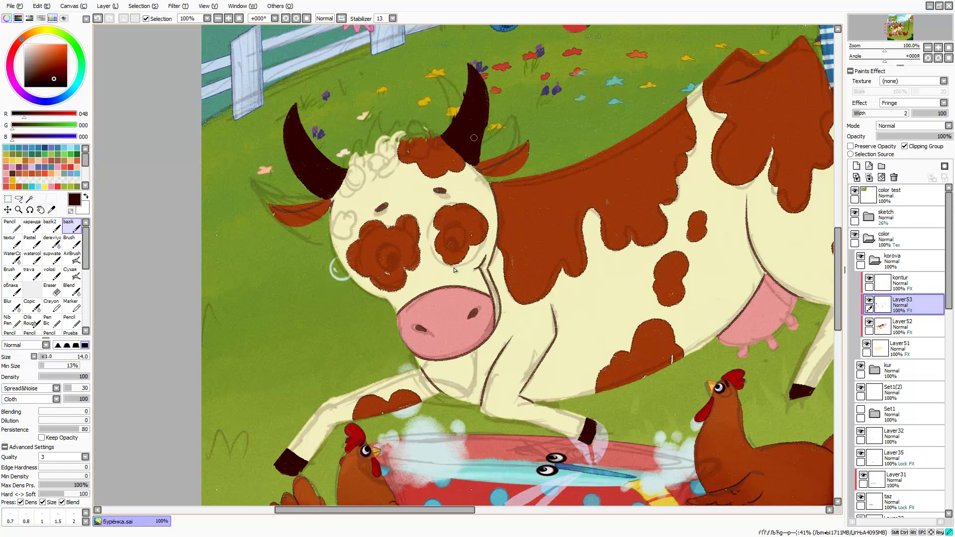
Switch to the cow's base colour layer and set up a very fine Eraser
{"action": "left_click", "coordinate": [473, 160], "text": "alt"}
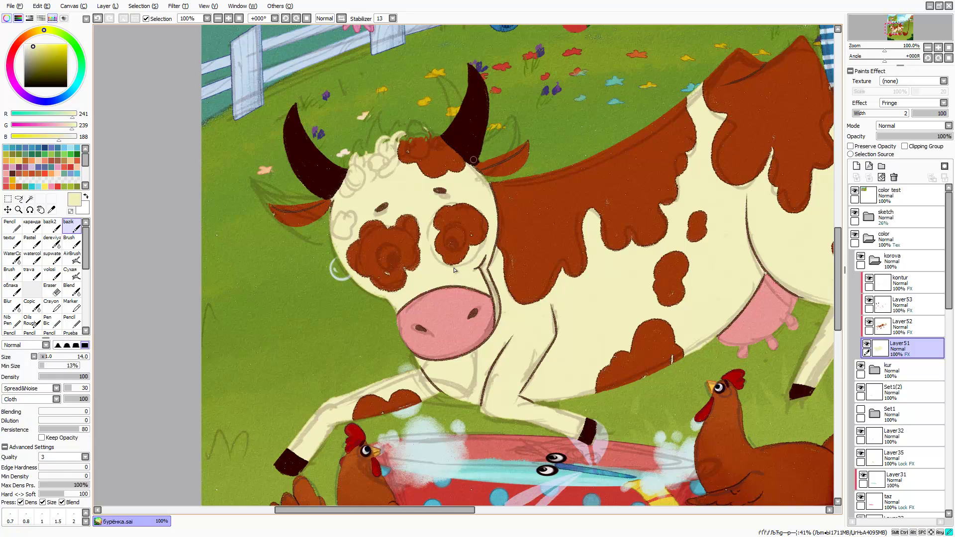
{"action": "scroll", "coordinate": [454, 270], "scroll_direction": "up", "scroll_amount": 2}
{"action": "key", "text": "e"}
{"action": "key", "text": "bracketleft"}
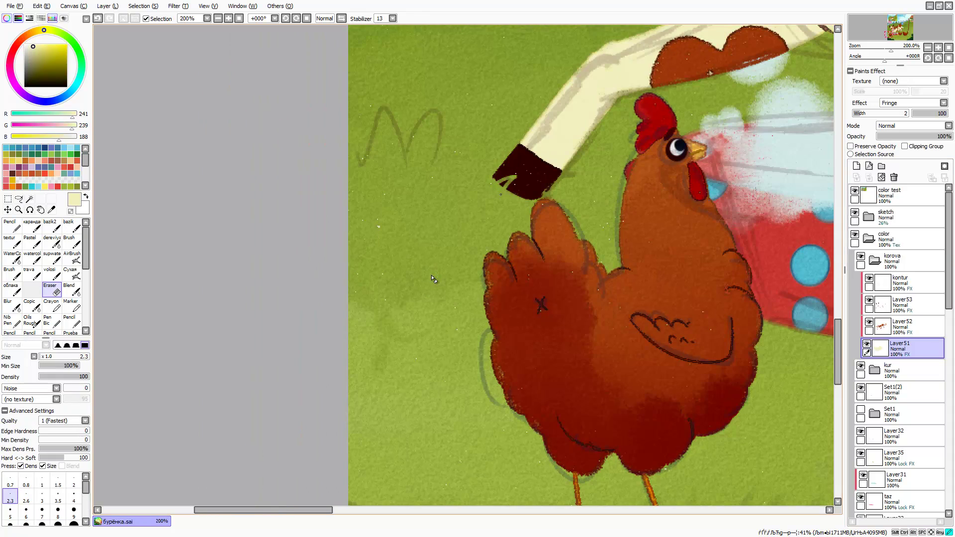
{"action": "key", "text": "bracketleft"}
{"action": "key", "text": "bracketleft"}
{"action": "key", "text": "bracketleft"}
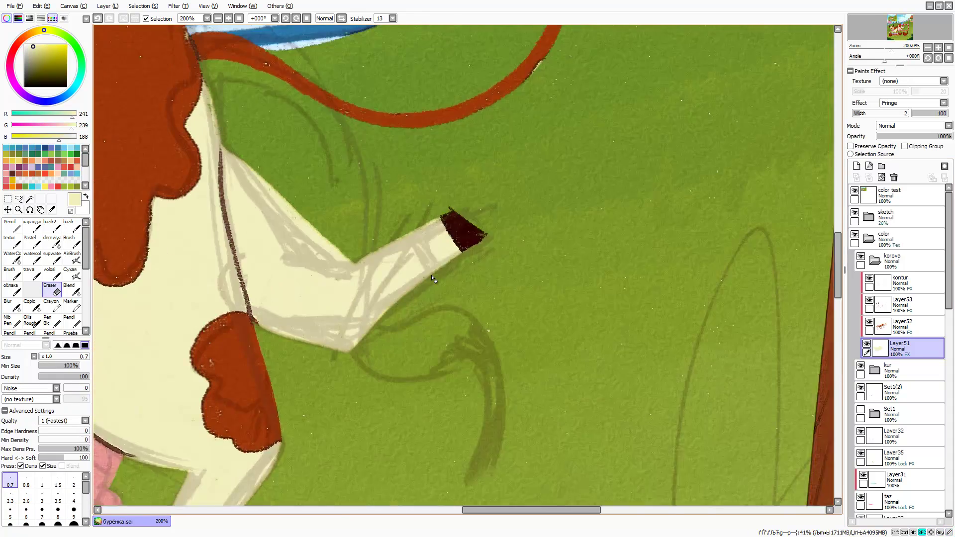
{"action": "scroll", "coordinate": [432, 279], "scroll_direction": "down", "scroll_amount": 7}
{"action": "scroll", "coordinate": [260, 210], "scroll_direction": "up", "scroll_amount": 3}
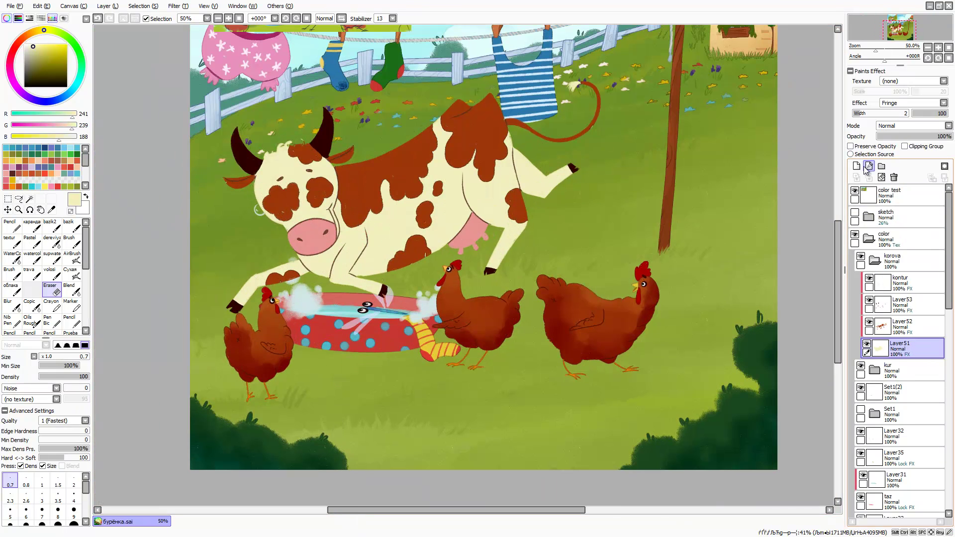
Airbrush warm orange-brown shading on the spots and a pinkish-red blush on the cheek
{"action": "left_click", "coordinate": [72, 258]}
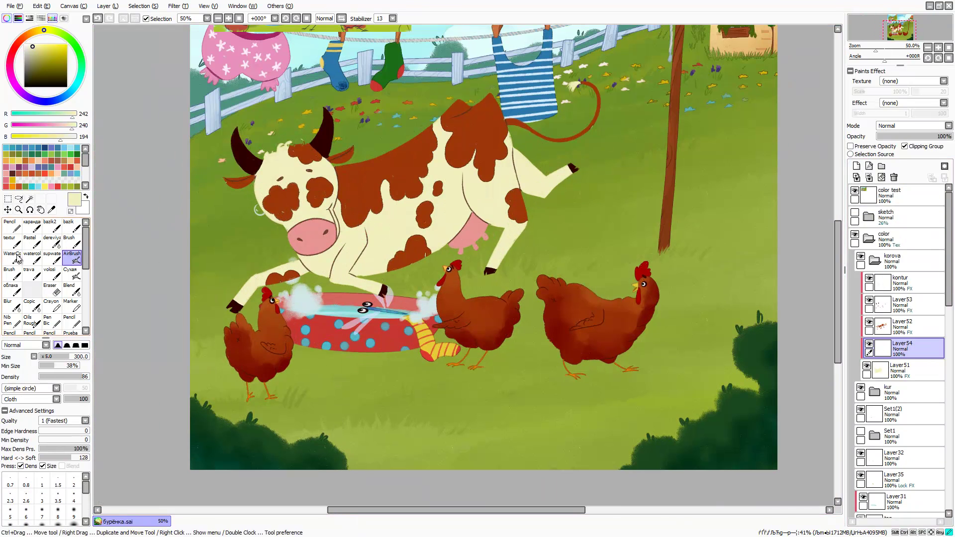
{"action": "key", "text": "bracketleft"}
{"action": "key", "text": "bracketleft"}
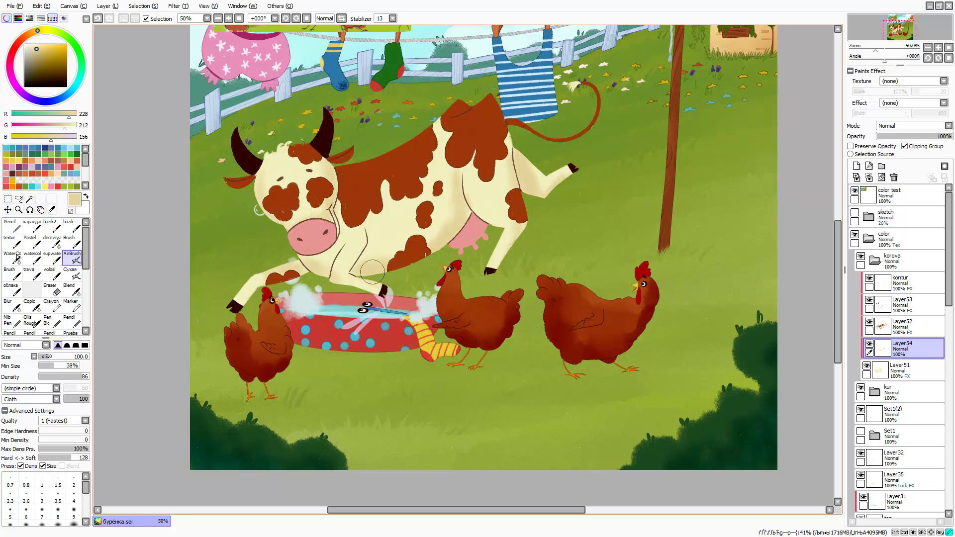
{"action": "left_click", "coordinate": [556, 324], "text": "ctrl"}
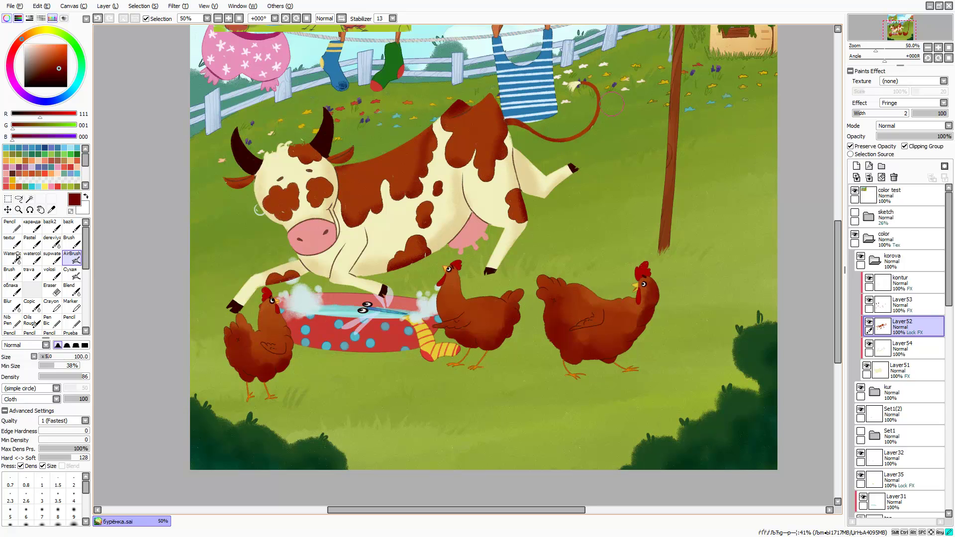
{"action": "left_click", "coordinate": [289, 212], "text": "alt"}
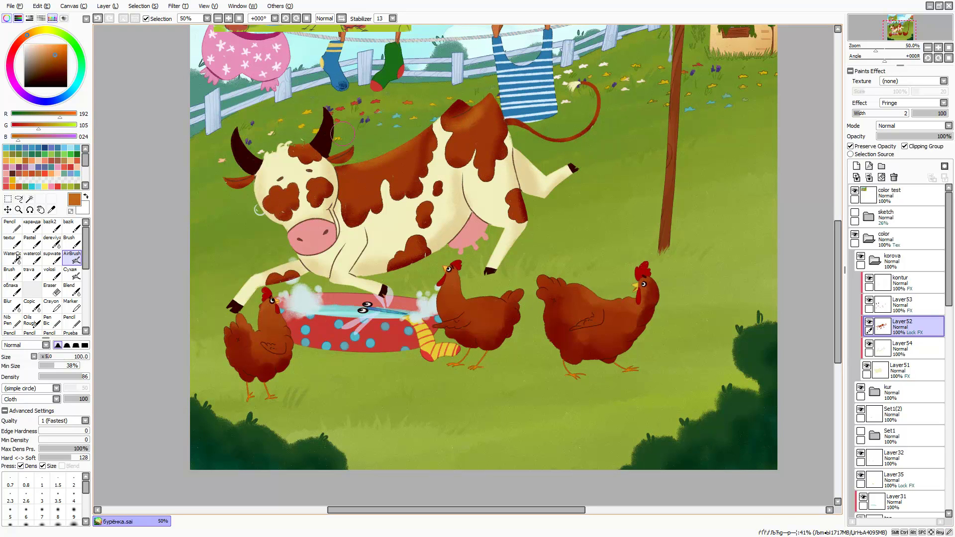
{"action": "left_click", "coordinate": [342, 133], "text": "ctrl"}
{"action": "left_click", "coordinate": [245, 137], "text": "alt"}
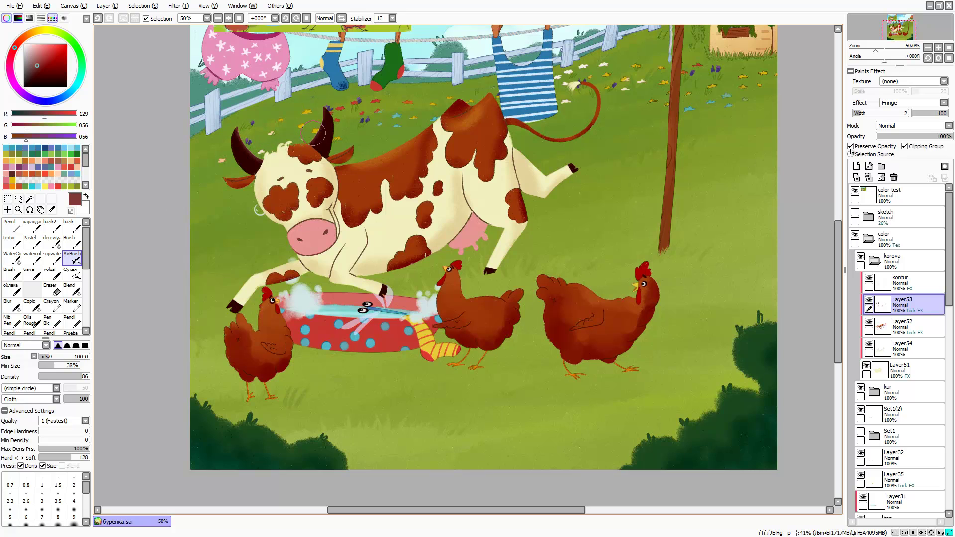
{"action": "left_click", "coordinate": [324, 323], "text": "alt"}
{"action": "left_click_drag", "start_coordinate": [298, 244], "coordinate": [326, 236]}
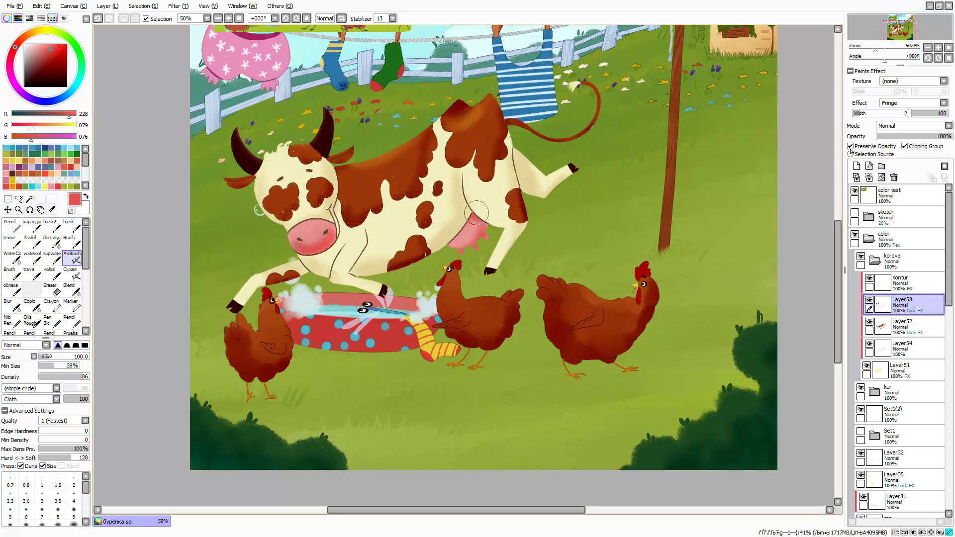
{"action": "left_click", "coordinate": [462, 266], "text": "ctrl"}
On new Layer55, paint mauve WaterColor shadows along the belly and lower opacity to 26%
{"action": "left_click", "coordinate": [856, 166]}
{"action": "left_click", "coordinate": [12, 257]}
{"action": "left_click_drag", "start_coordinate": [15, 57], "coordinate": [10, 66]}
{"action": "left_click", "coordinate": [37, 62]}
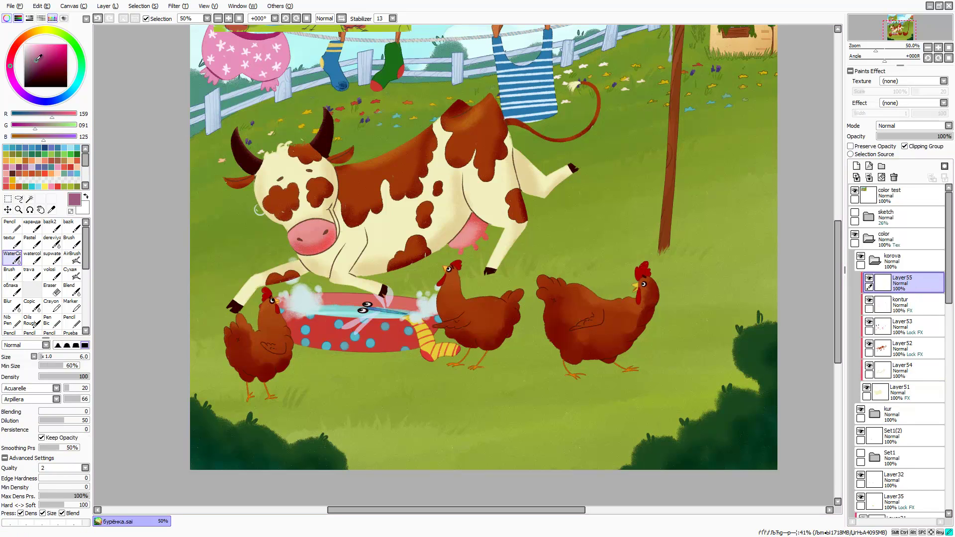
{"action": "key", "text": "bracketright"}
{"action": "key", "text": "bracketright"}
{"action": "key", "text": "bracketright"}
{"action": "left_click_drag", "start_coordinate": [472, 219], "coordinate": [312, 271]}
{"action": "key", "text": "bracketleft"}
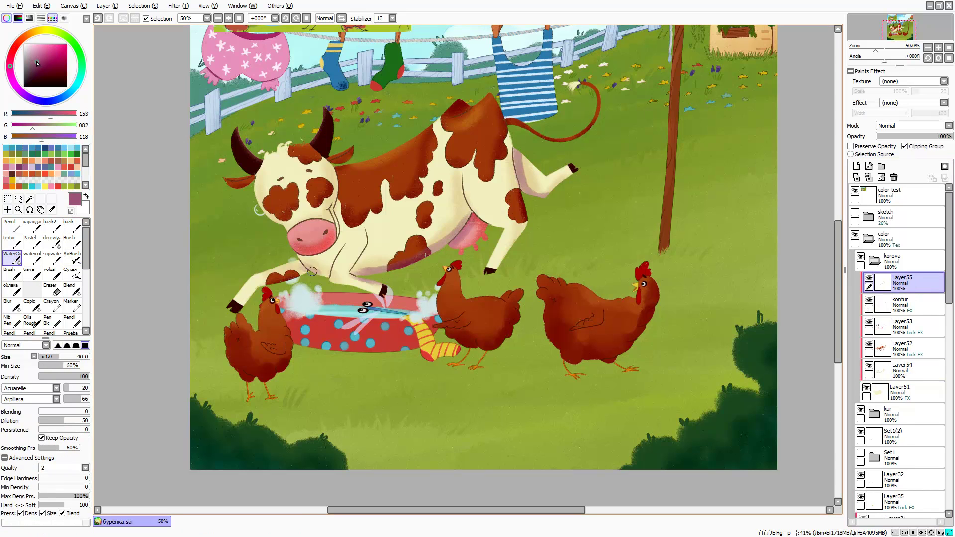
{"action": "key", "text": "bracketright"}
{"action": "key", "text": "bracketright"}
{"action": "key", "text": "bracketright"}
{"action": "left_click_drag", "start_coordinate": [467, 209], "coordinate": [358, 278]}
{"action": "left_click_drag", "start_coordinate": [523, 194], "coordinate": [500, 266]}
{"action": "left_click_drag", "start_coordinate": [940, 136], "coordinate": [894, 137]}
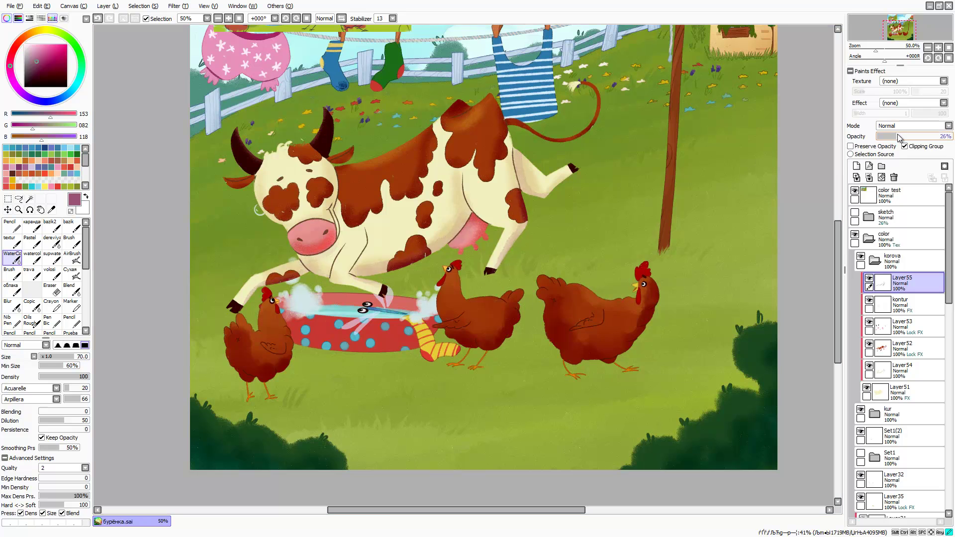
{"action": "left_click", "coordinate": [904, 146]}
Paint dark brown bases on both eye patches
{"action": "scroll", "coordinate": [208, 137], "scroll_direction": "up", "scroll_amount": 2}
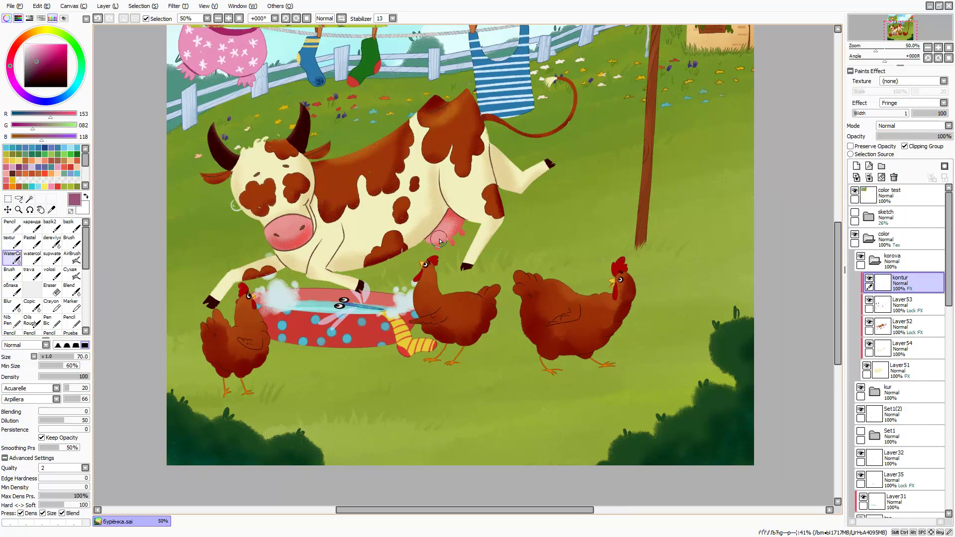
{"action": "left_click", "coordinate": [208, 137], "text": "alt"}
{"action": "scroll", "coordinate": [208, 137], "scroll_direction": "up", "scroll_amount": 1}
{"action": "left_click", "coordinate": [11, 272]}
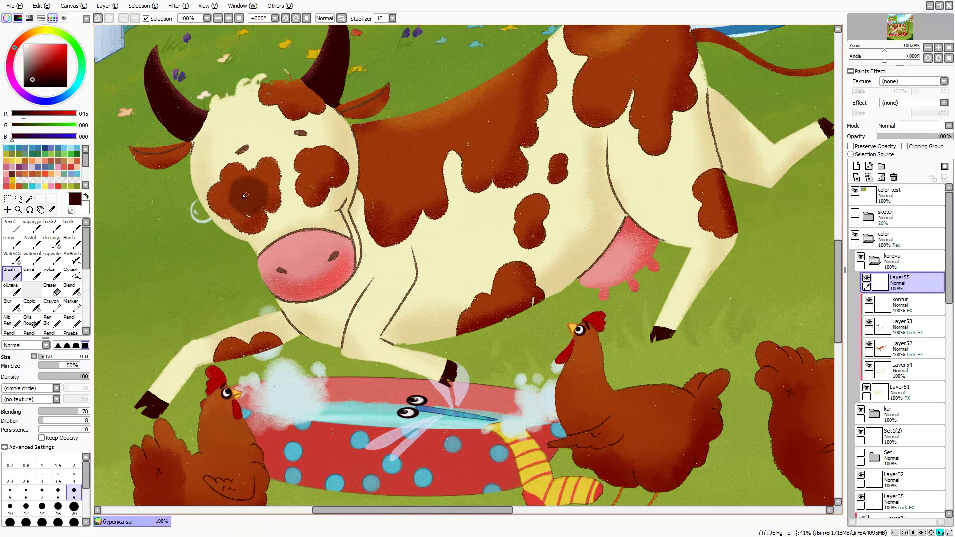
{"action": "left_click", "coordinate": [247, 195]}
{"action": "left_click", "coordinate": [316, 171]}
On a new layer, paint near-white eyeballs on both eyes
{"action": "left_click", "coordinate": [856, 165]}
{"action": "left_click_drag", "start_coordinate": [32, 74], "coordinate": [27, 47]}
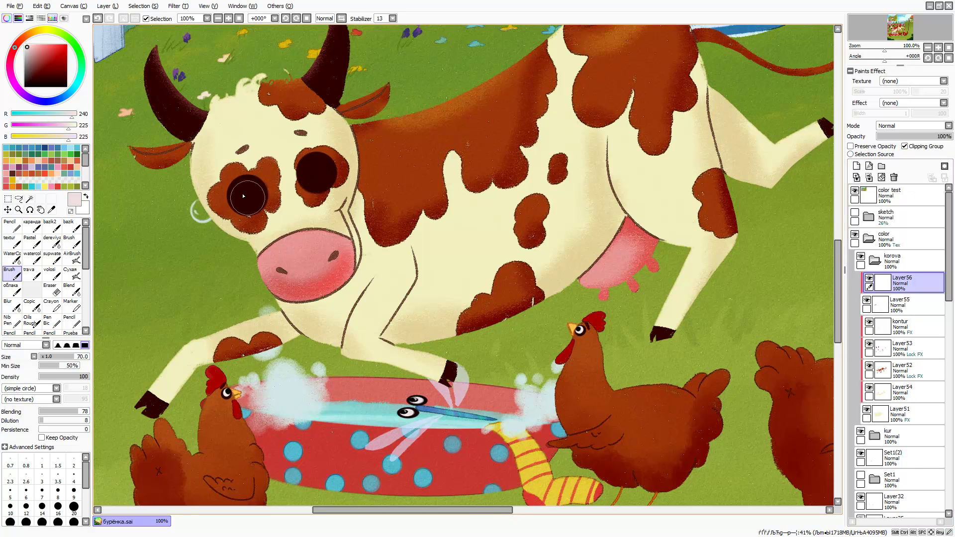
{"action": "left_click", "coordinate": [248, 196]}
{"action": "left_click", "coordinate": [316, 175]}
{"action": "left_click", "coordinate": [856, 166]}
{"action": "left_click", "coordinate": [905, 146]}
Paint dark navy irises, then black pupils on a new layer
{"action": "left_click", "coordinate": [56, 99]}
{"action": "left_click", "coordinate": [56, 72]}
{"action": "left_click", "coordinate": [247, 197]}
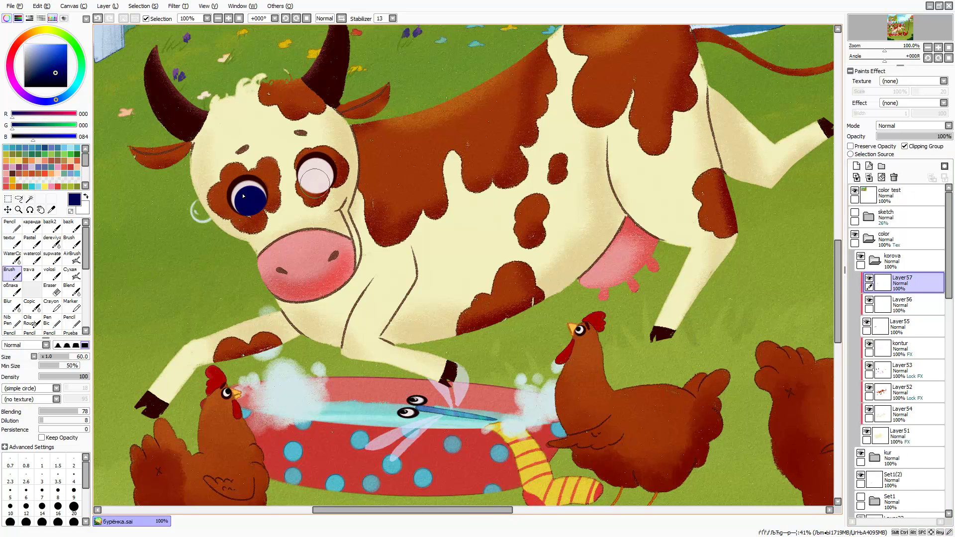
{"action": "left_click", "coordinate": [316, 176]}
{"action": "left_click", "coordinate": [856, 166]}
{"action": "key", "text": "bracketleft"}
{"action": "left_click", "coordinate": [251, 203]}
{"action": "left_click", "coordinate": [315, 183]}
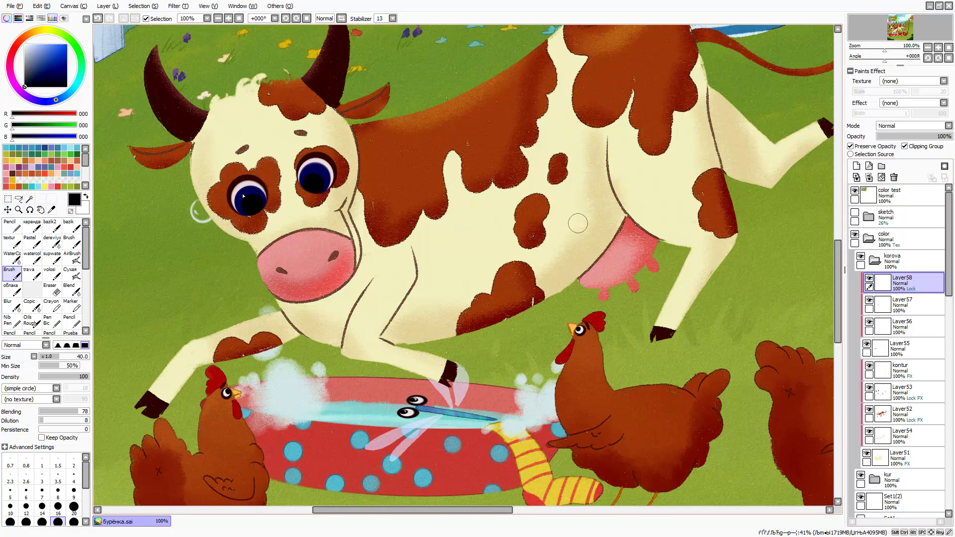
Add a cyan WaterColor reflection to the right eye on the iris layer
{"action": "left_click", "coordinate": [247, 218], "text": "alt"}
{"action": "key", "text": "b"}
{"action": "left_click", "coordinate": [902, 304]}
{"action": "scroll", "coordinate": [194, 127], "scroll_direction": "up", "scroll_amount": 2}
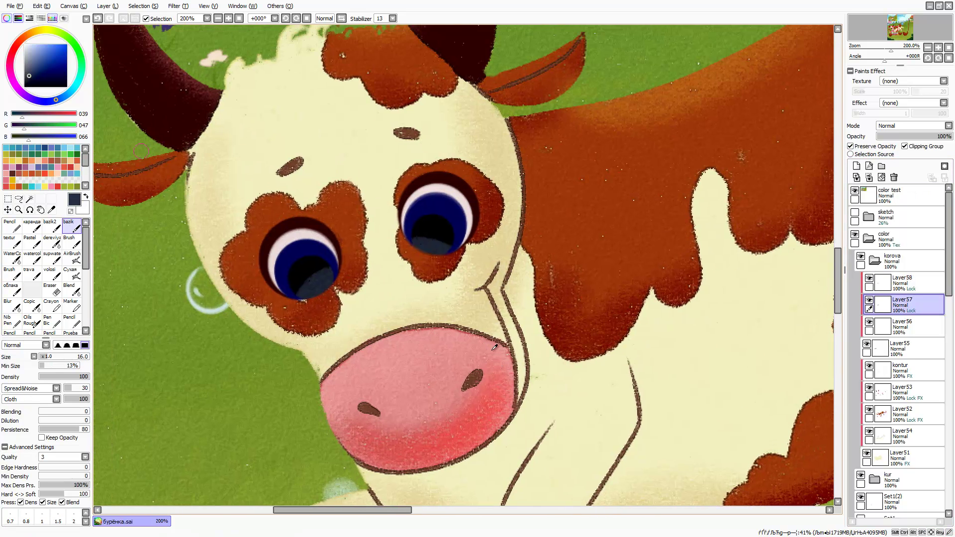
{"action": "left_click", "coordinate": [34, 80]}
{"action": "left_click", "coordinate": [11, 257]}
{"action": "left_click", "coordinate": [294, 278], "text": "alt"}
{"action": "key", "text": "bracketleft"}
{"action": "key", "text": "bracketleft"}
{"action": "key", "text": "bracketleft"}
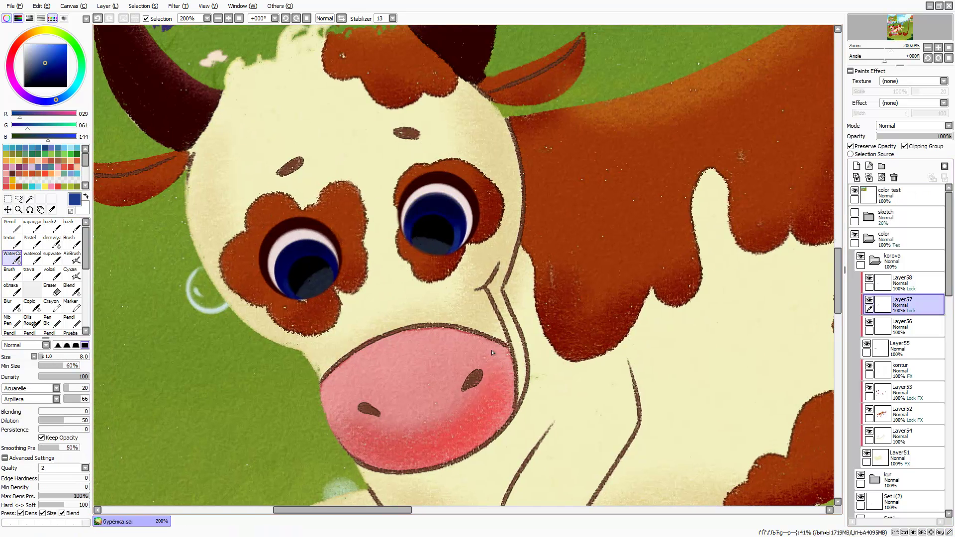
{"action": "left_click", "coordinate": [76, 83]}
{"action": "left_click", "coordinate": [59, 55]}
{"action": "key", "text": "bracketleft"}
{"action": "left_click_drag", "start_coordinate": [455, 228], "coordinate": [454, 244]}
On a new layer, lasso-fill small white highlight spots in the eyes
{"action": "left_click", "coordinate": [903, 282]}
{"action": "left_click", "coordinate": [72, 228]}
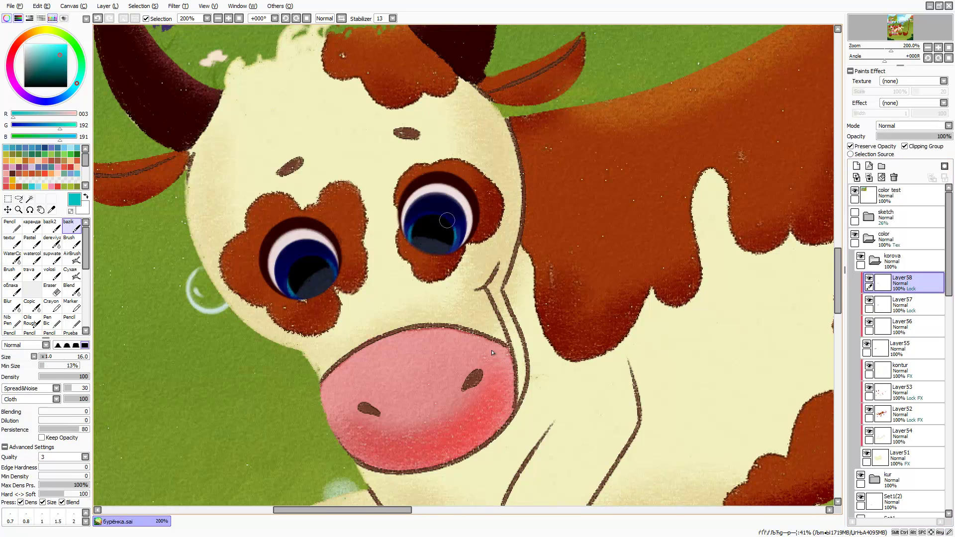
{"action": "left_click", "coordinate": [318, 284], "text": "alt"}
{"action": "key", "text": "ctrl+shift+n"}
{"action": "key", "text": "x"}
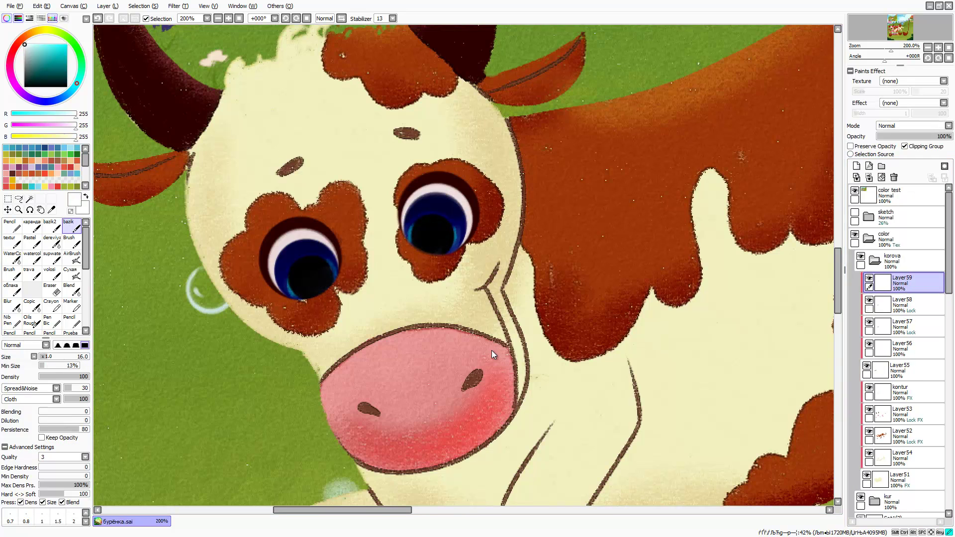
{"action": "key", "text": "l"}
{"action": "key", "text": "ctrl+d"}
{"action": "key", "text": "b"}
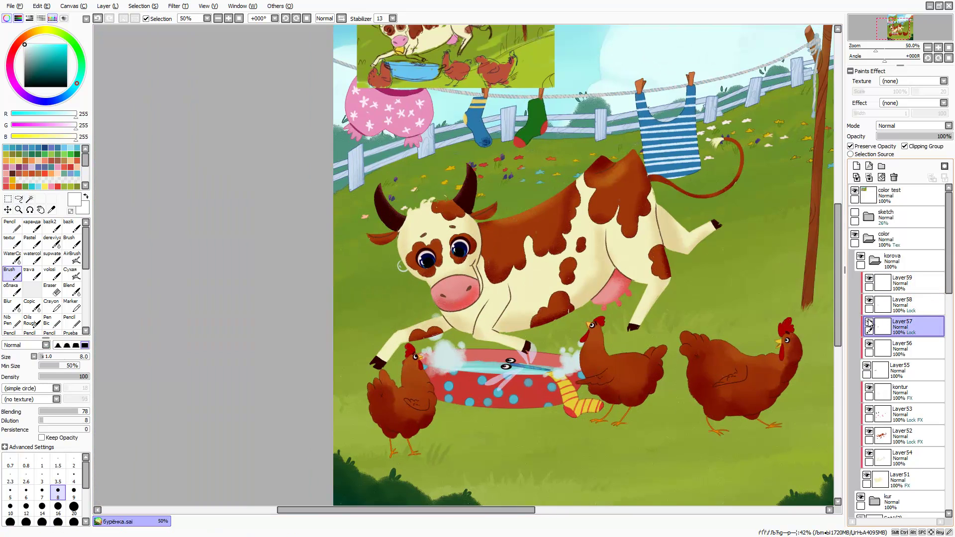
Add a new layer named venok for the wreath
{"action": "key", "text": "v"}
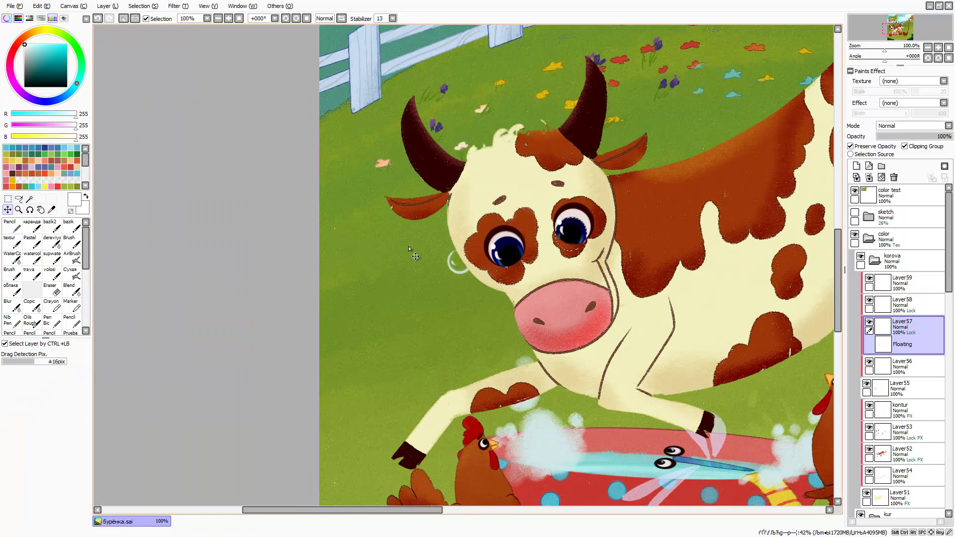
{"action": "scroll", "coordinate": [532, 396], "scroll_direction": "down", "scroll_amount": 2}
{"action": "scroll", "coordinate": [599, 340], "scroll_direction": "up", "scroll_amount": 1}
{"action": "left_click", "coordinate": [856, 166]}
{"action": "double_click", "coordinate": [900, 282]}
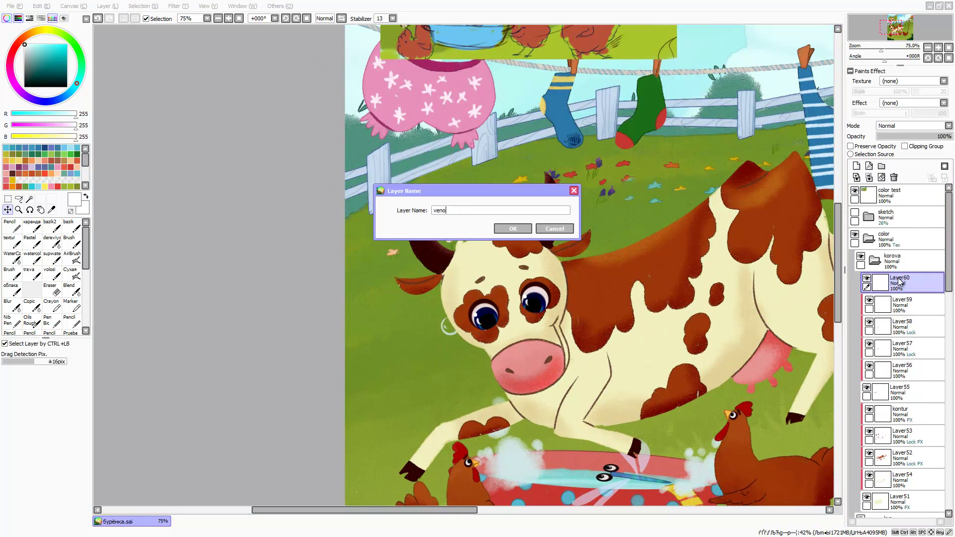
{"action": "type", "text": "venok"}
{"action": "key", "text": "Return"}
{"action": "key", "text": "b"}
Paint a green vine with leaf clusters across the forehead toward the right horn
{"action": "left_click", "coordinate": [651, 99], "text": "alt"}
{"action": "scroll", "coordinate": [431, 237], "scroll_direction": "up", "scroll_amount": 2}
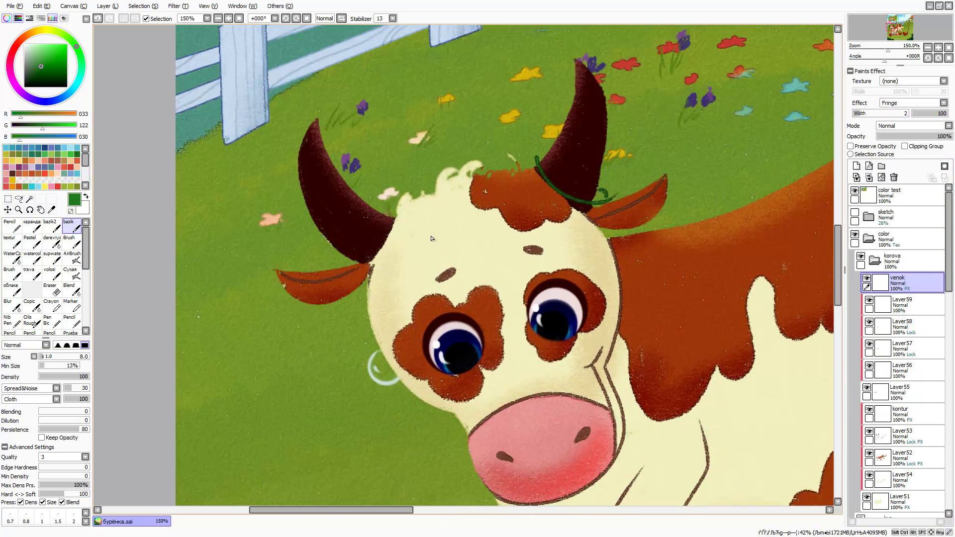
{"action": "mouse_move", "coordinate": [363, 260]}
{"action": "left_mouse_down"}
{"action": "mouse_move", "coordinate": [515, 187]}
{"action": "mouse_move", "coordinate": [372, 226]}
{"action": "left_mouse_up"}
{"action": "left_click_drag", "start_coordinate": [354, 270], "coordinate": [393, 189]}
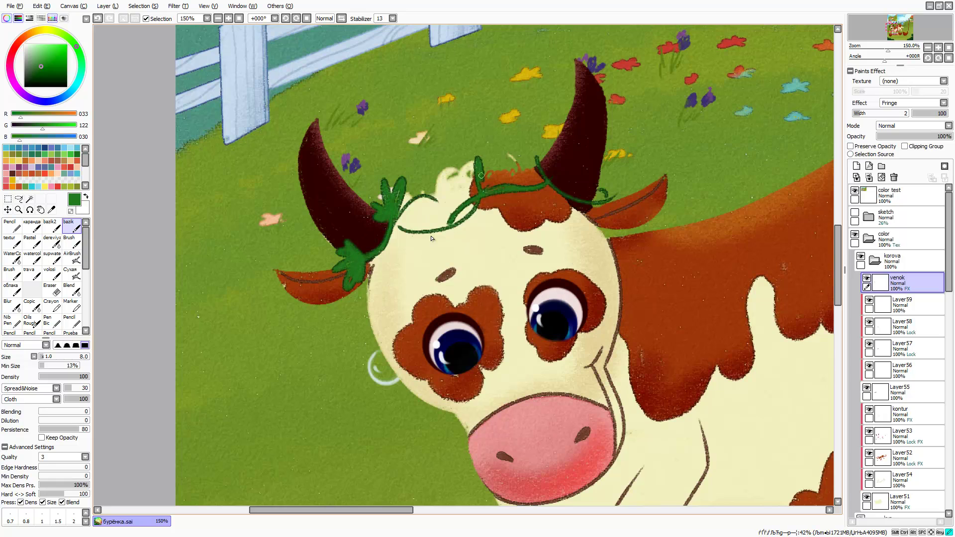
{"action": "left_click_drag", "start_coordinate": [475, 159], "coordinate": [493, 187]}
{"action": "mouse_move", "coordinate": [528, 160]}
{"action": "left_mouse_down"}
{"action": "mouse_move", "coordinate": [622, 179]}
{"action": "mouse_move", "coordinate": [564, 164]}
{"action": "mouse_move", "coordinate": [517, 198]}
{"action": "left_mouse_up"}
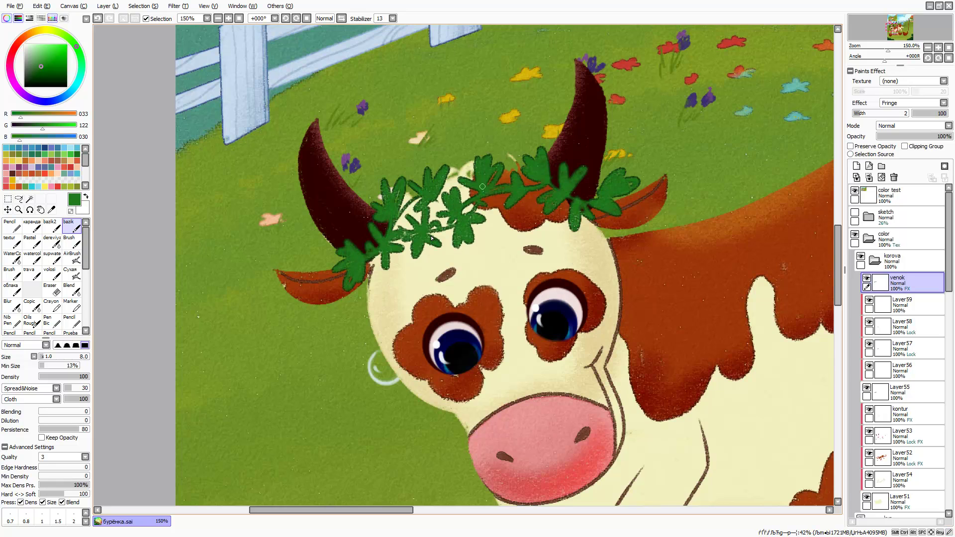
{"action": "scroll", "coordinate": [572, 229], "scroll_direction": "down", "scroll_amount": 5}
On a new layer, paint six cream flowers along the wreath
{"action": "left_click", "coordinate": [856, 166]}
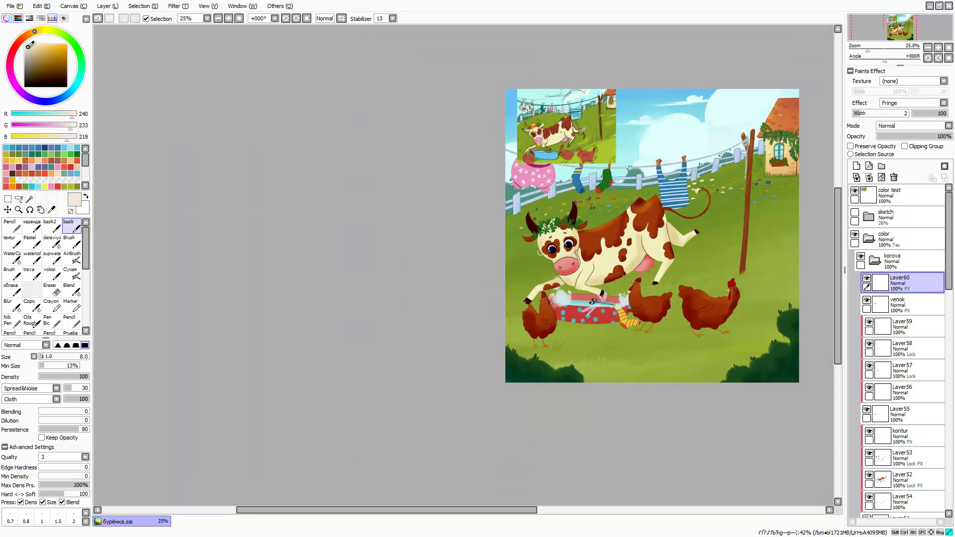
{"action": "scroll", "coordinate": [467, 197], "scroll_direction": "up", "scroll_amount": 4}
{"action": "left_click_drag", "start_coordinate": [385, 130], "coordinate": [393, 149]}
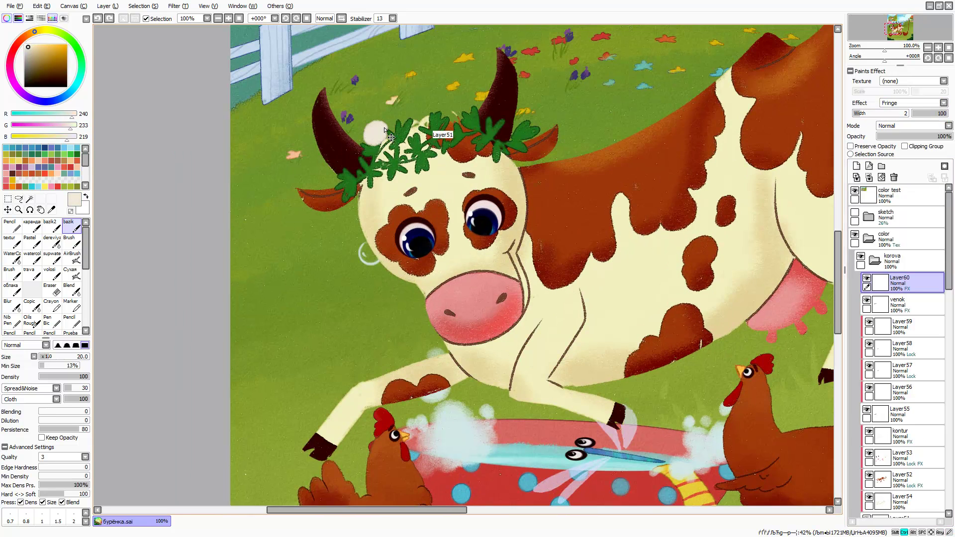
{"action": "scroll", "coordinate": [378, 149], "scroll_direction": "up", "scroll_amount": 2}
{"action": "left_click_drag", "start_coordinate": [369, 179], "coordinate": [374, 190]}
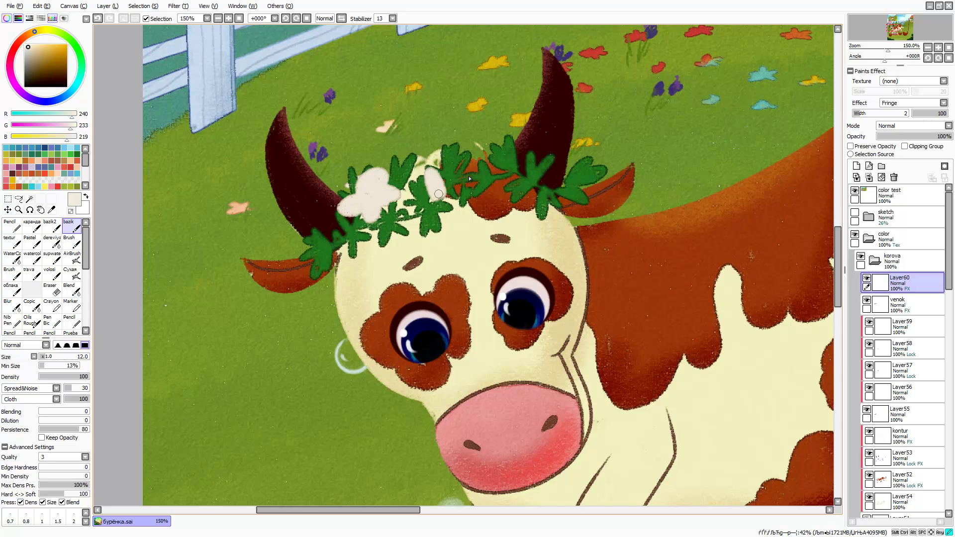
{"action": "left_click_drag", "start_coordinate": [438, 194], "coordinate": [440, 204]}
{"action": "left_click_drag", "start_coordinate": [497, 156], "coordinate": [507, 174]}
{"action": "left_click_drag", "start_coordinate": [324, 232], "coordinate": [333, 242]}
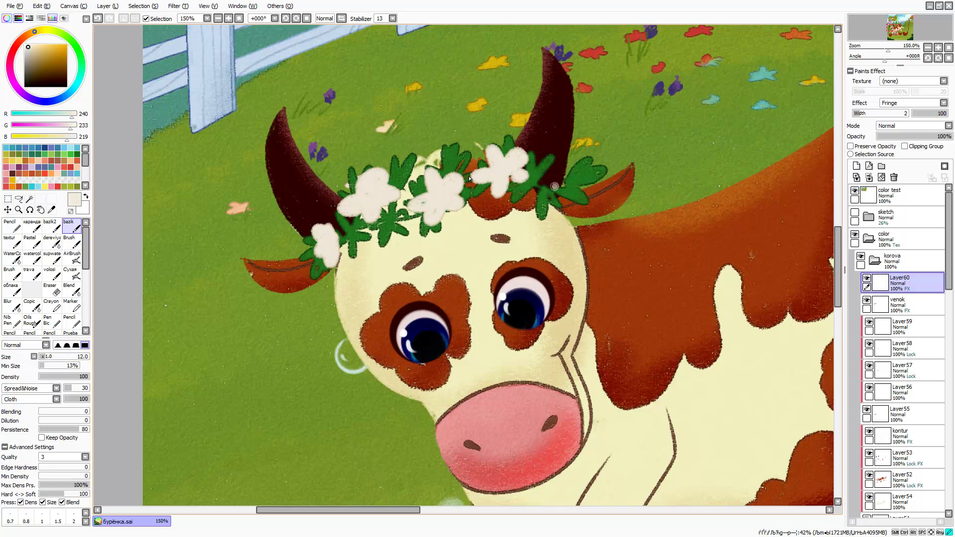
{"action": "left_click_drag", "start_coordinate": [554, 186], "coordinate": [575, 175]}
Add a clipped layer without the edge effect and airbrush light cyan flower centres
{"action": "key", "text": "ctrl+shift+n"}
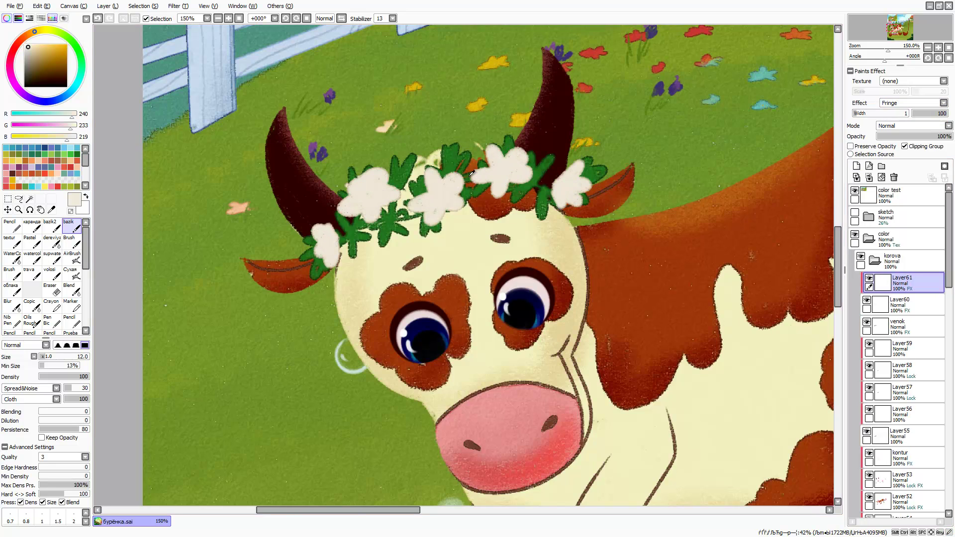
{"action": "key", "text": "Up"}
{"action": "key", "text": "Return"}
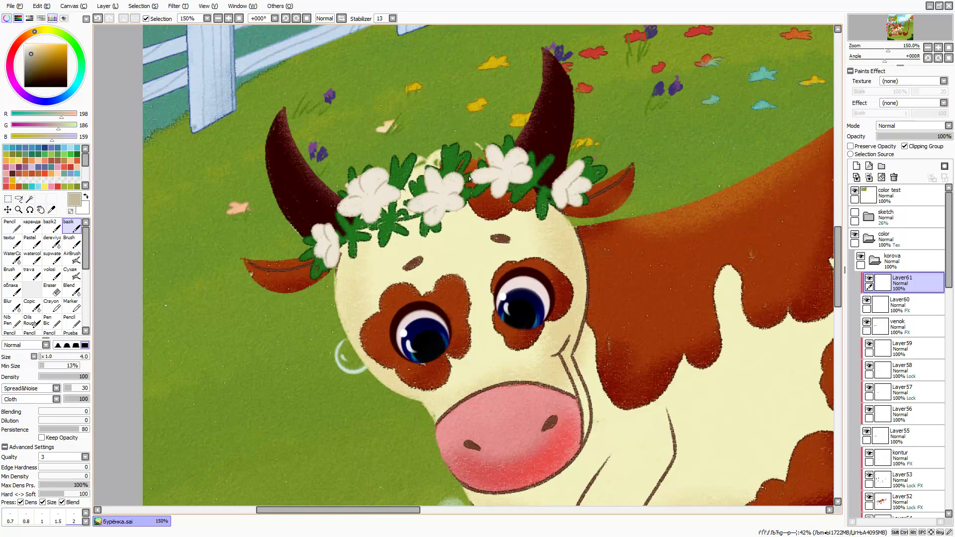
{"action": "left_click", "coordinate": [903, 304]}
{"action": "left_click", "coordinate": [72, 257]}
{"action": "left_click", "coordinate": [70, 148]}
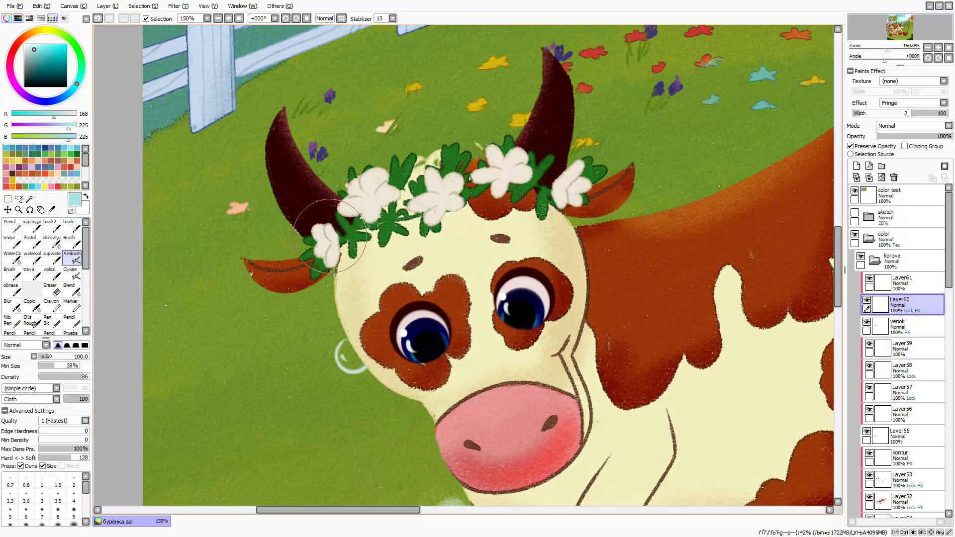
{"action": "left_click", "coordinate": [330, 236]}
{"action": "left_click", "coordinate": [369, 190]}
Add another clipped layer and sample orange and yellow for the flower centres
{"action": "key", "text": "ctrl+shift+n"}
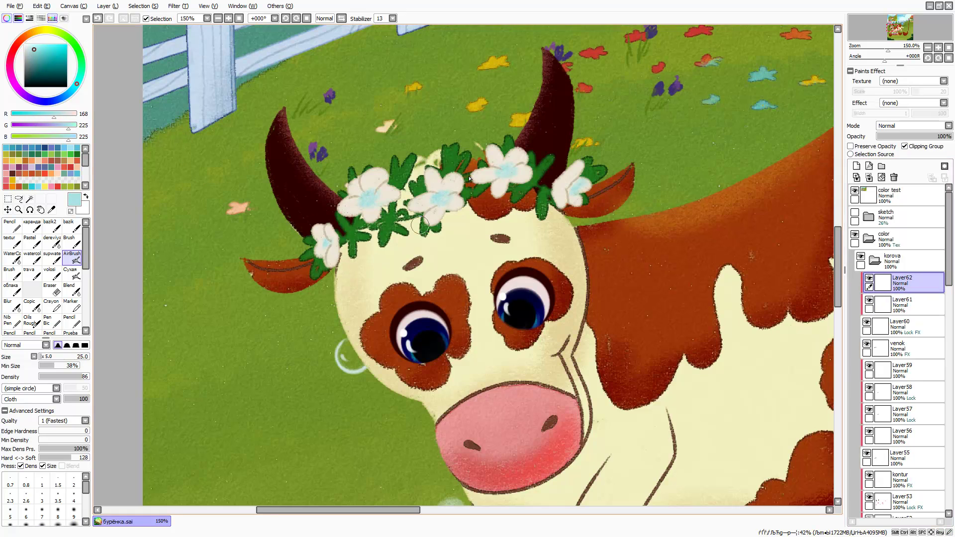
{"action": "left_click", "coordinate": [326, 241], "text": "alt"}
{"action": "key", "text": "b"}
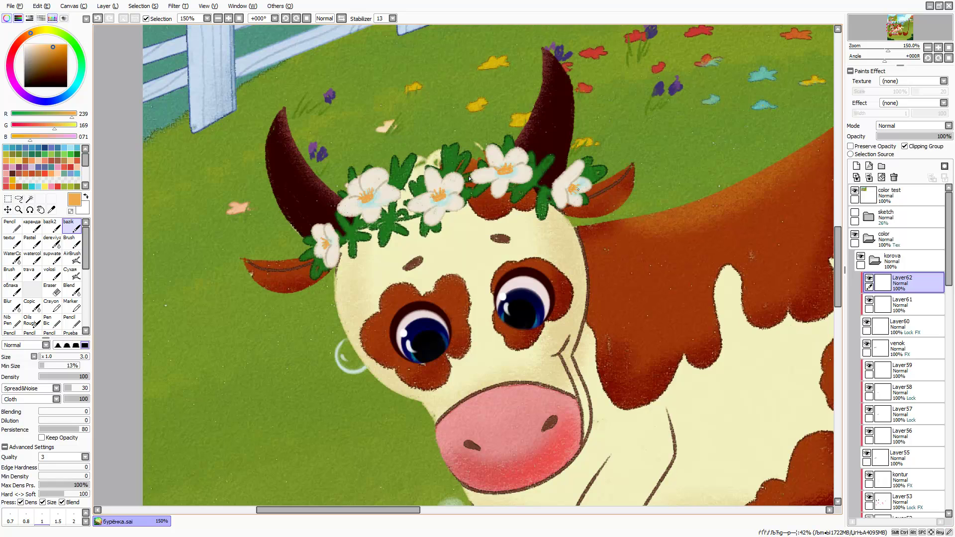
{"action": "key", "text": "v"}
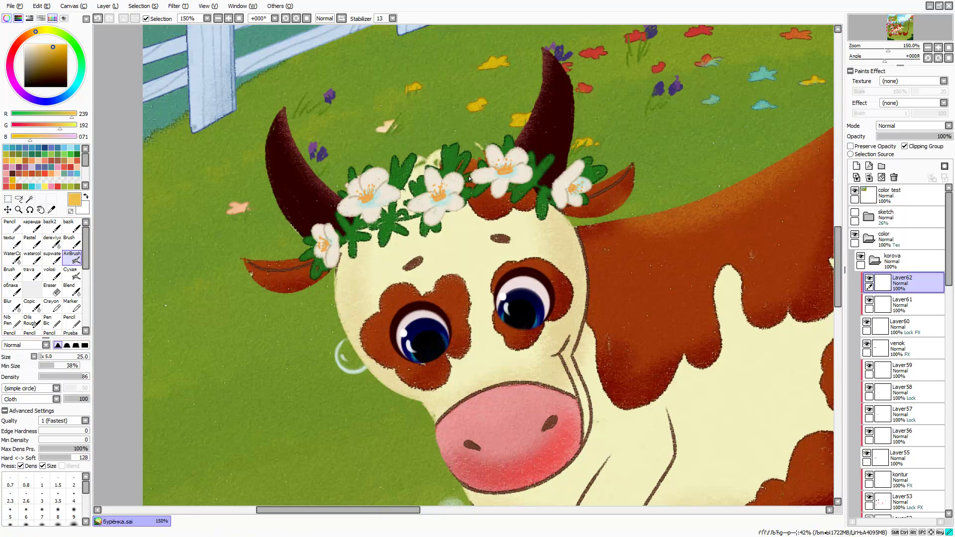
{"action": "left_click", "coordinate": [376, 188], "text": "alt"}
{"action": "scroll", "coordinate": [581, 187], "scroll_direction": "down", "scroll_amount": 5}
Move the Set1(2) layer above the cow folder and rename it strekoza
{"action": "left_click", "coordinate": [906, 258]}
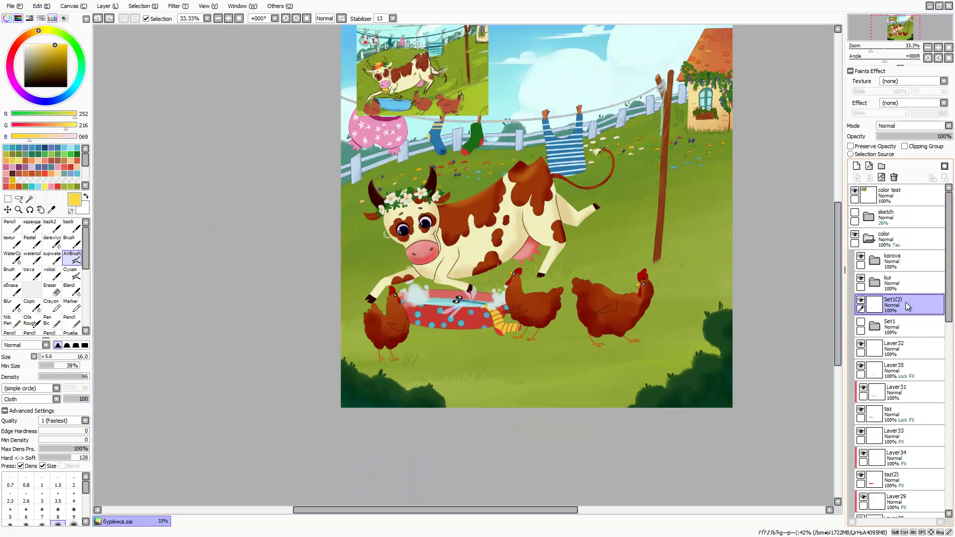
{"action": "left_click_drag", "start_coordinate": [896, 304], "coordinate": [898, 257]}
{"action": "double_click", "coordinate": [898, 257]}
{"action": "type", "text": "strekoza"}
{"action": "left_click", "coordinate": [499, 232]}
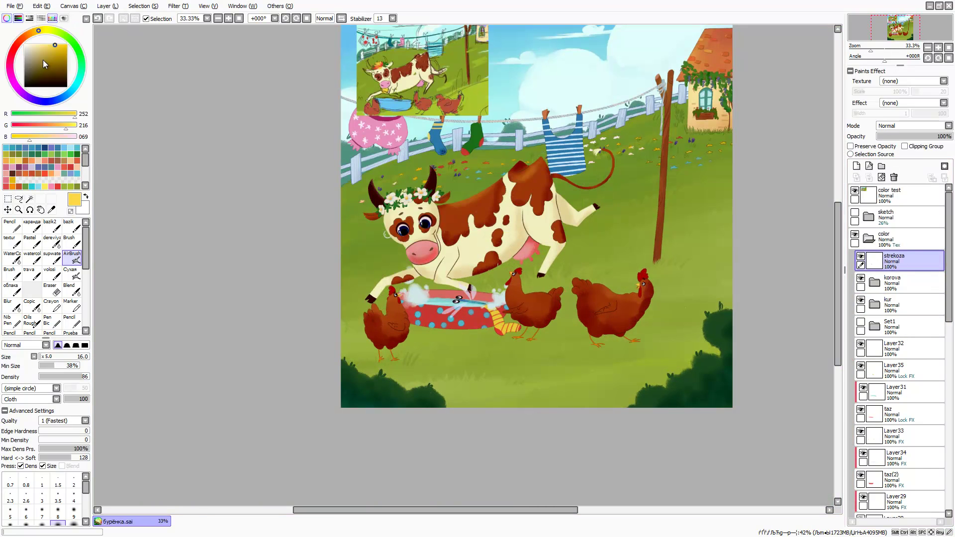
Add a new layer above strekoza named trava2
{"action": "left_click", "coordinate": [856, 166]}
{"action": "double_click", "coordinate": [901, 263]}
{"action": "type", "text": "2"}
{"action": "left_click", "coordinate": [513, 229]}
{"action": "scroll", "coordinate": [497, 276], "scroll_direction": "up", "scroll_amount": 1}
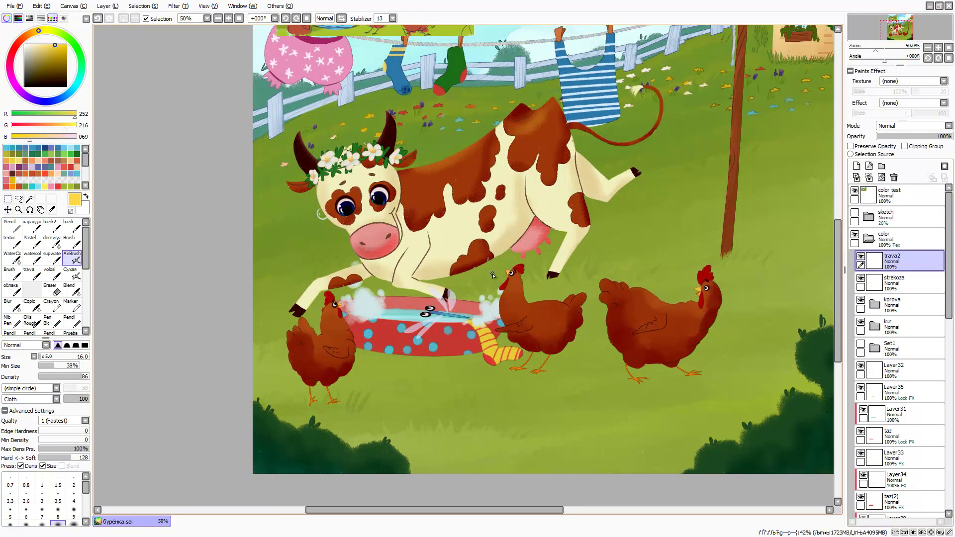
Sample grass greens from the meadow with the basic brush and centre the cow
{"action": "right_click", "coordinate": [493, 276]}
{"action": "key", "text": "b"}
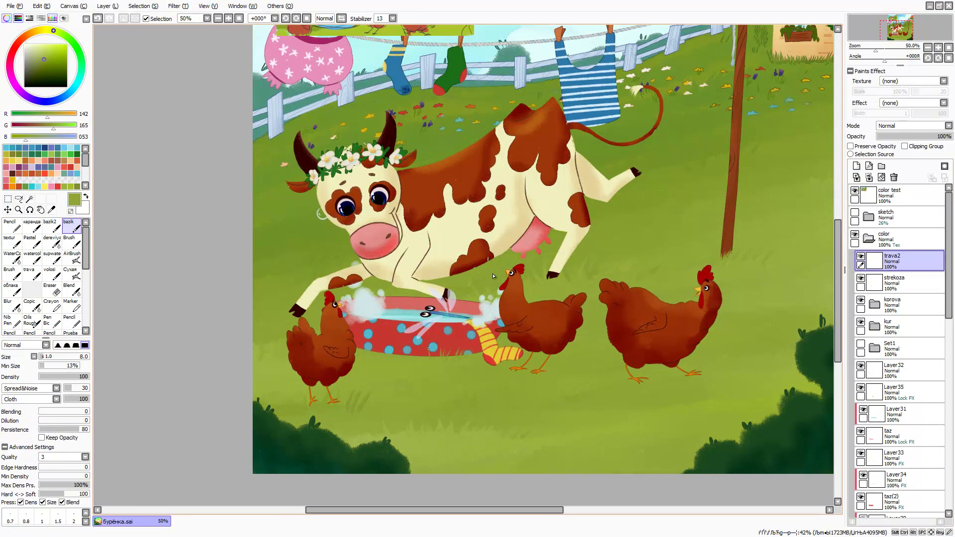
{"action": "scroll", "coordinate": [493, 276], "scroll_direction": "right", "scroll_amount": 3}
{"action": "right_click", "coordinate": [493, 276]}
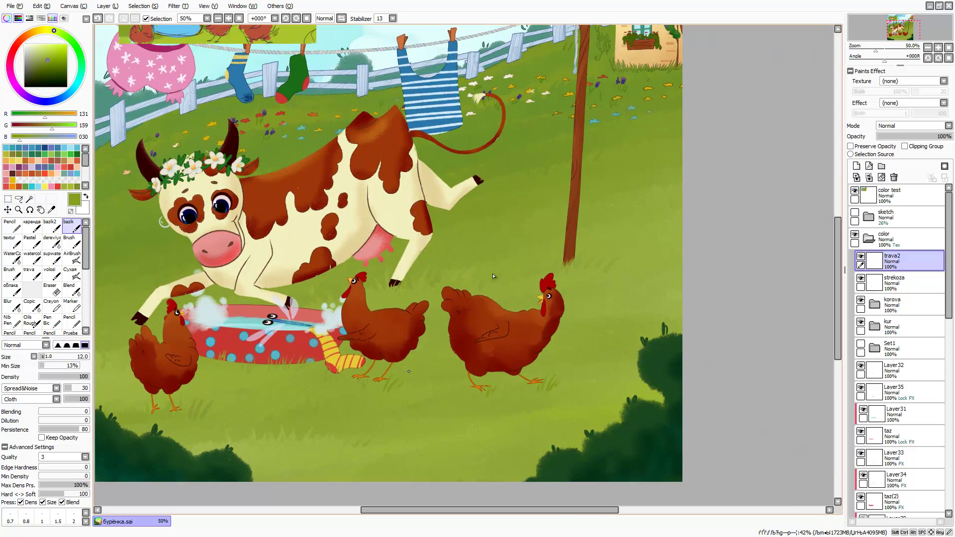
{"action": "scroll", "coordinate": [493, 276], "scroll_direction": "left", "scroll_amount": 2}
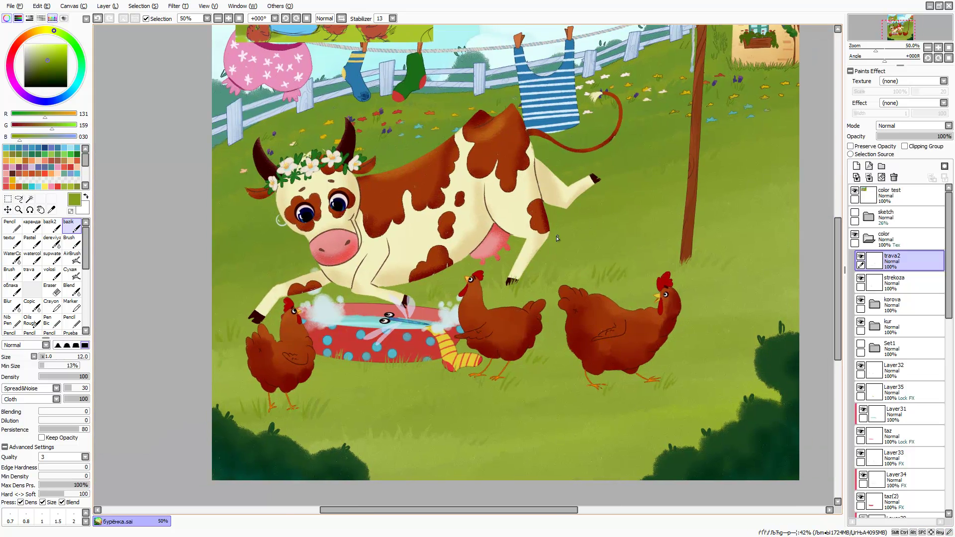
{"action": "left_click_drag", "start_coordinate": [557, 239], "coordinate": [706, 265]}
Select the cow's kontur outline layer and pick the dark brown outline colour
{"action": "left_click", "coordinate": [870, 383]}
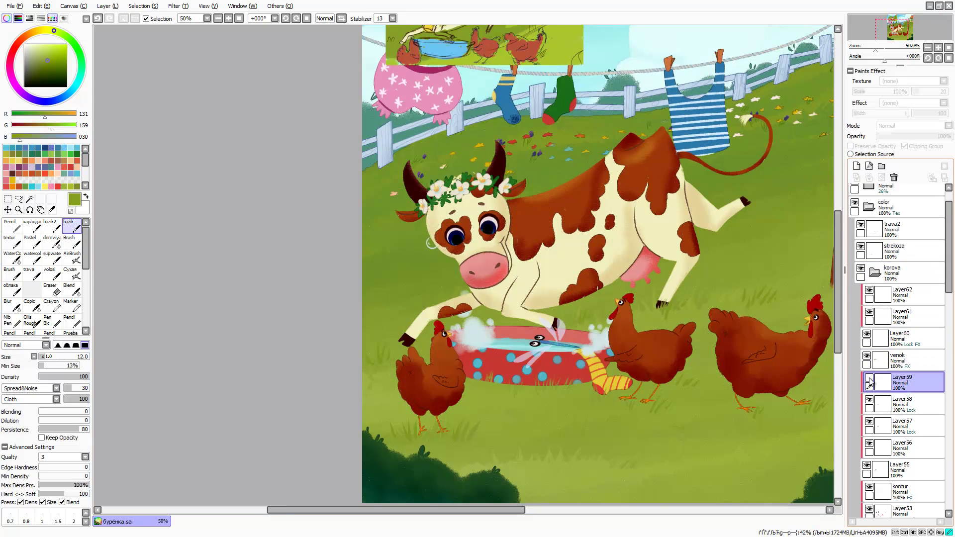
{"action": "scroll", "coordinate": [870, 383], "scroll_direction": "down", "scroll_amount": 1}
{"action": "left_click", "coordinate": [903, 445]}
{"action": "scroll", "coordinate": [535, 293], "scroll_direction": "up", "scroll_amount": 3}
{"action": "left_click", "coordinate": [533, 288], "text": "alt"}
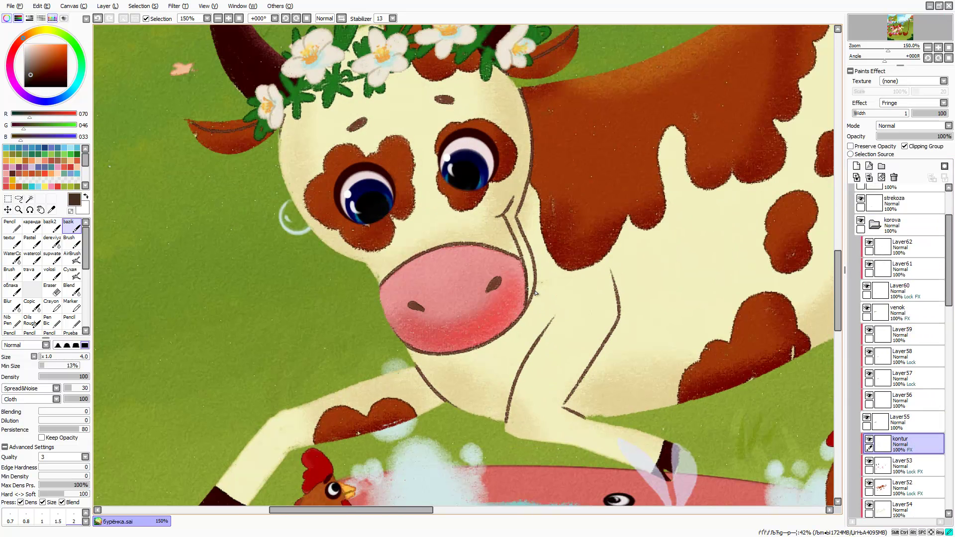
{"action": "scroll", "coordinate": [589, 53], "scroll_direction": "down", "scroll_amount": 4}
On a new layer, paint a green stem with a lighter green highlight at the mouth
{"action": "left_click", "coordinate": [856, 166]}
{"action": "scroll", "coordinate": [398, 249], "scroll_direction": "up", "scroll_amount": 3}
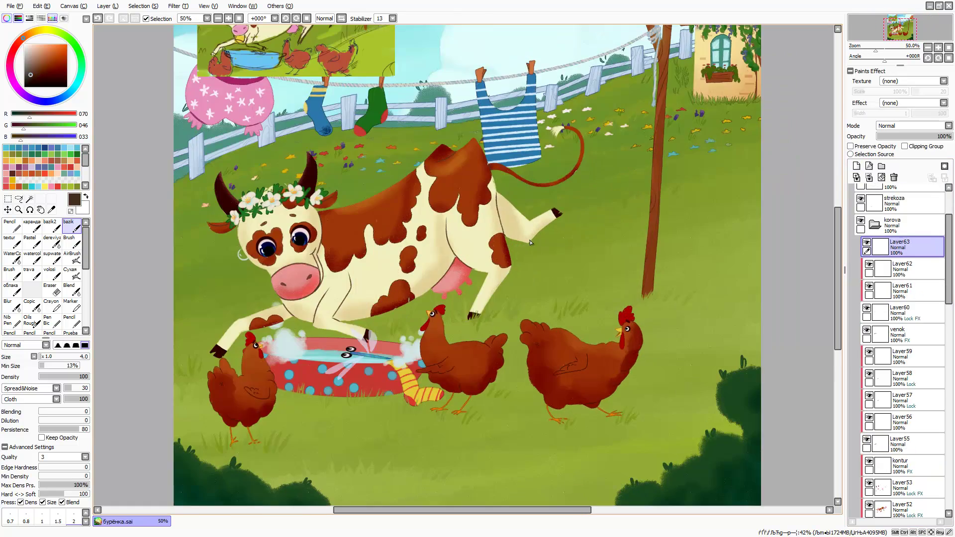
{"action": "left_click", "coordinate": [298, 278], "text": "alt"}
{"action": "left_click_drag", "start_coordinate": [269, 269], "coordinate": [235, 315]}
{"action": "left_click", "coordinate": [150, 129], "text": "alt"}
{"action": "left_click_drag", "start_coordinate": [264, 271], "coordinate": [235, 315]}
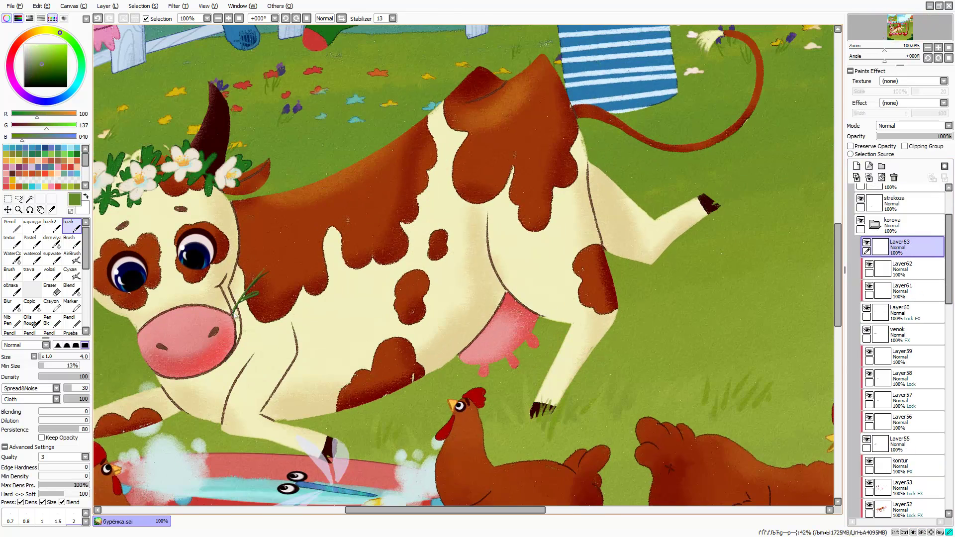
Sample light and dark purples and shrink the brush for the bellflower petals
{"action": "scroll", "coordinate": [234, 315], "scroll_direction": "down", "scroll_amount": 4}
{"action": "scroll", "coordinate": [275, 277], "scroll_direction": "up", "scroll_amount": 5}
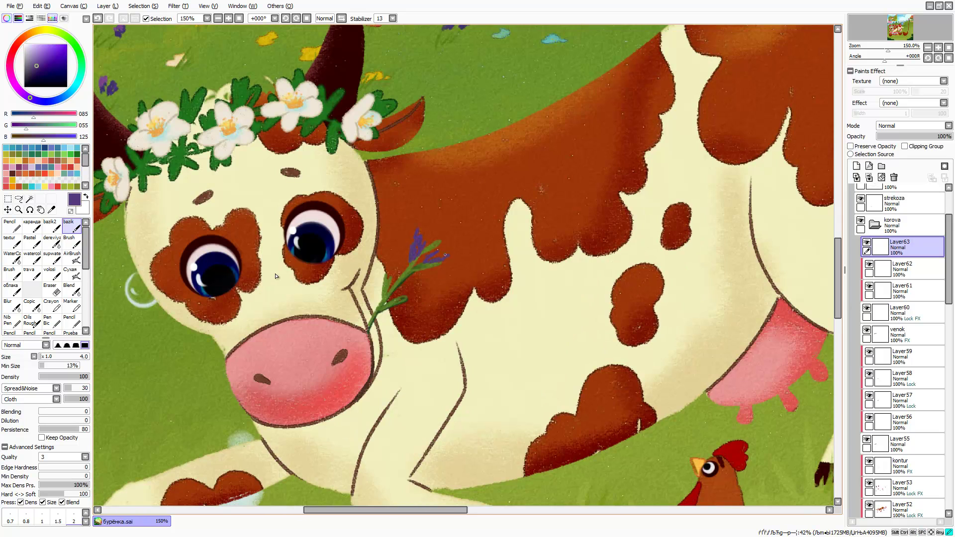
{"action": "left_click", "coordinate": [416, 244], "text": "alt"}
{"action": "key", "text": "bracketleft"}
{"action": "key", "text": "bracketleft"}
{"action": "key", "text": "bracketleft"}
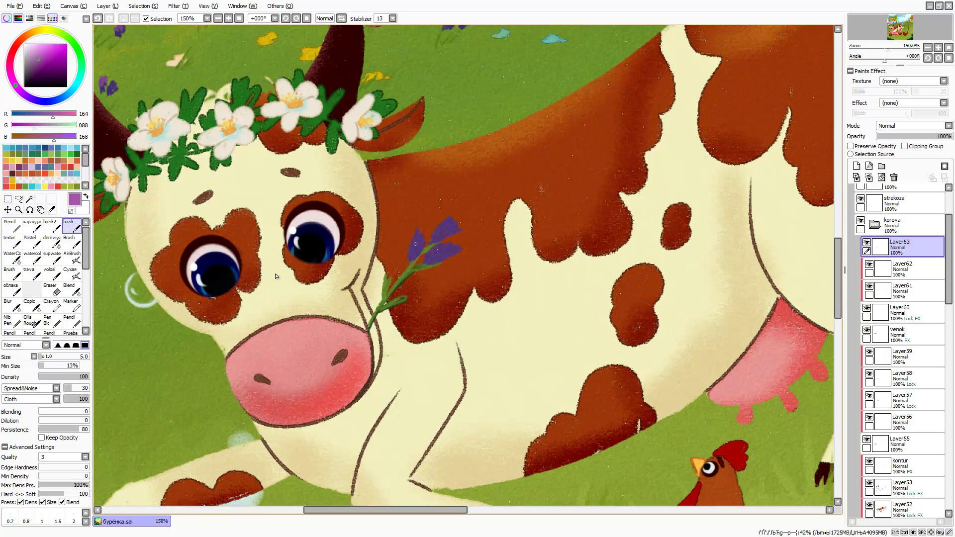
{"action": "left_click", "coordinate": [436, 235], "text": "alt"}
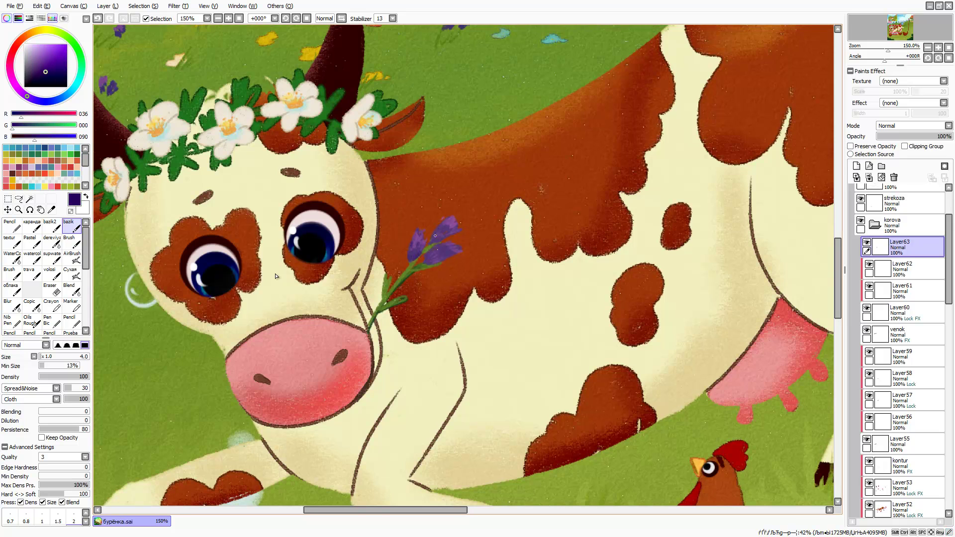
{"action": "scroll", "coordinate": [276, 276], "scroll_direction": "down", "scroll_amount": 5}
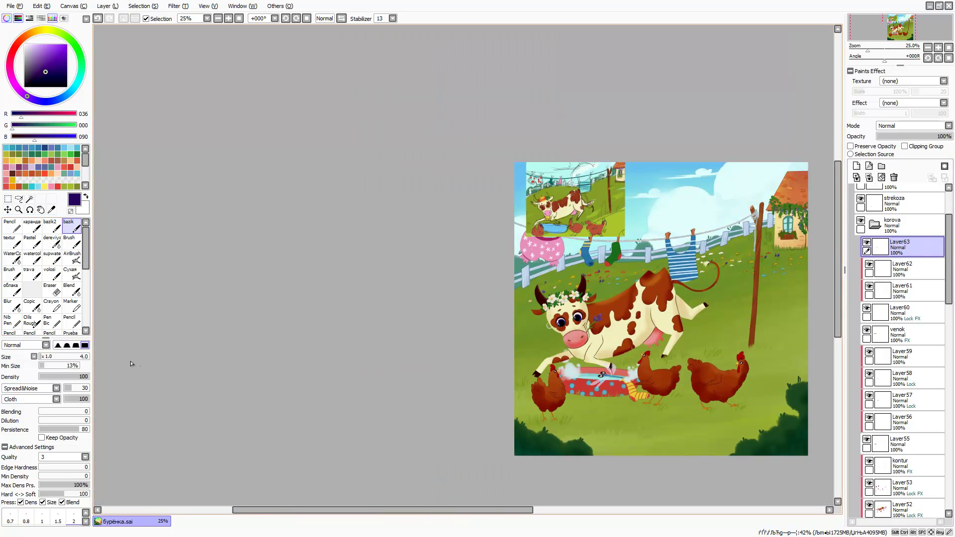
Select the tub layers from Layer32 down and group them into a new folder
{"action": "key", "text": "ctrl"}
{"action": "scroll", "coordinate": [577, 370], "scroll_direction": "up", "scroll_amount": 1}
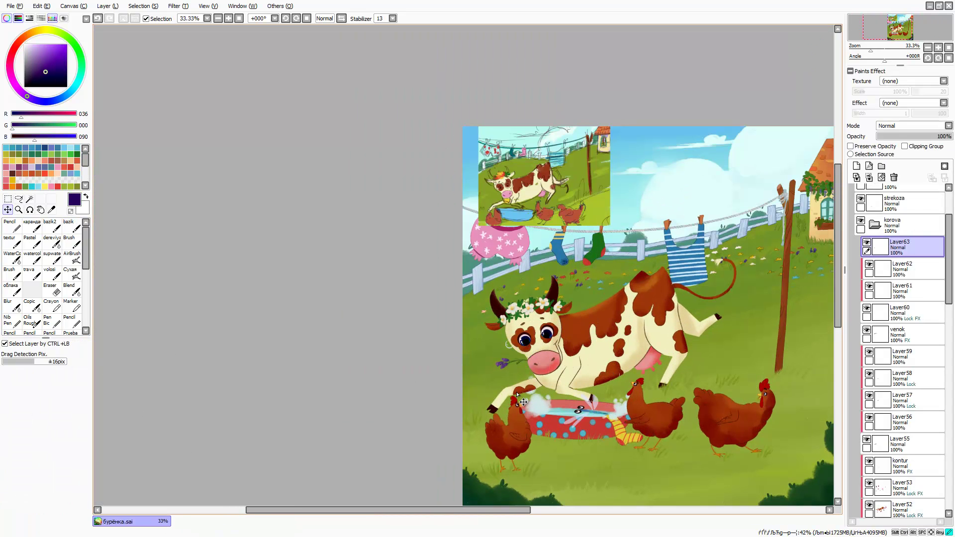
{"action": "scroll", "coordinate": [531, 409], "scroll_direction": "up", "scroll_amount": 1}
{"action": "scroll", "coordinate": [643, 381], "scroll_direction": "down", "scroll_amount": 2}
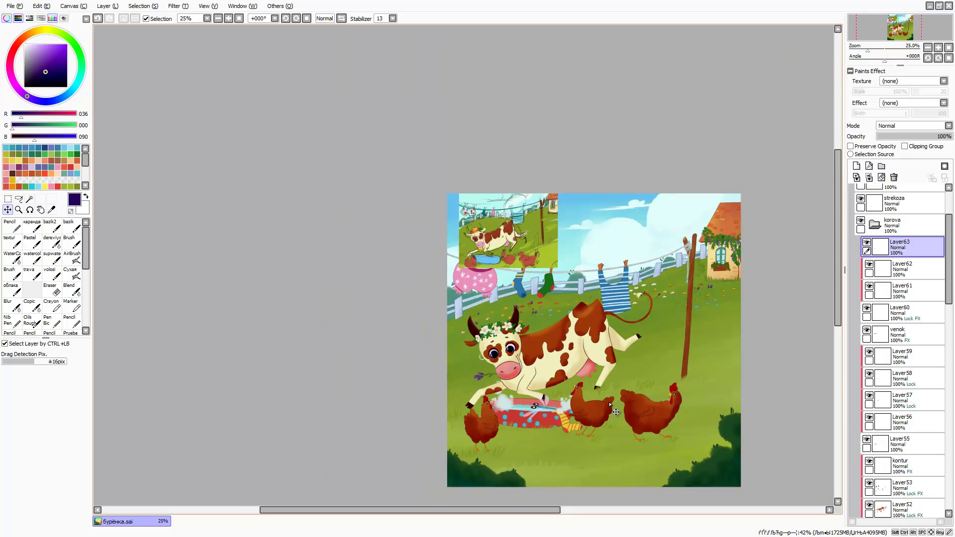
{"action": "scroll", "coordinate": [616, 412], "scroll_direction": "up", "scroll_amount": 2}
{"action": "scroll", "coordinate": [896, 348], "scroll_direction": "up", "scroll_amount": 1}
{"action": "left_click", "coordinate": [854, 306]}
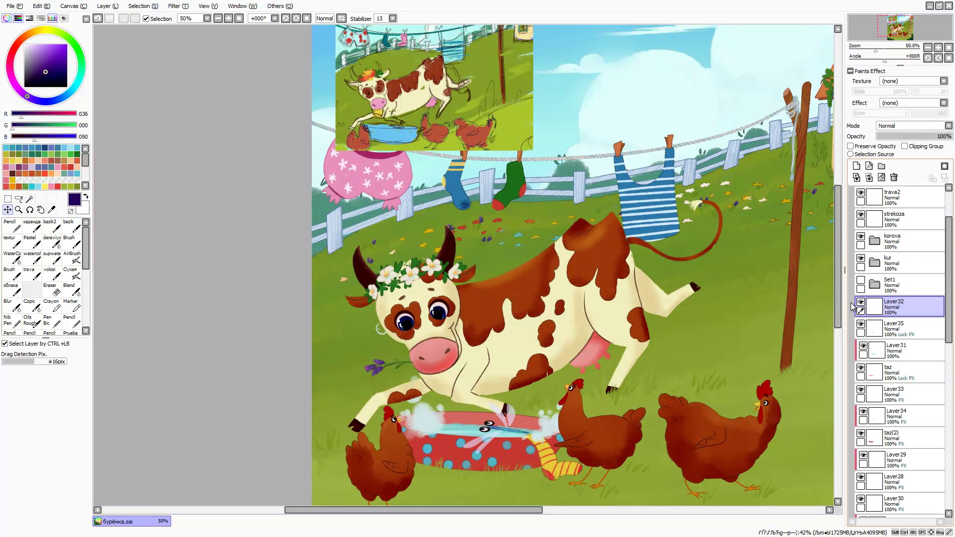
{"action": "left_click", "coordinate": [881, 166]}
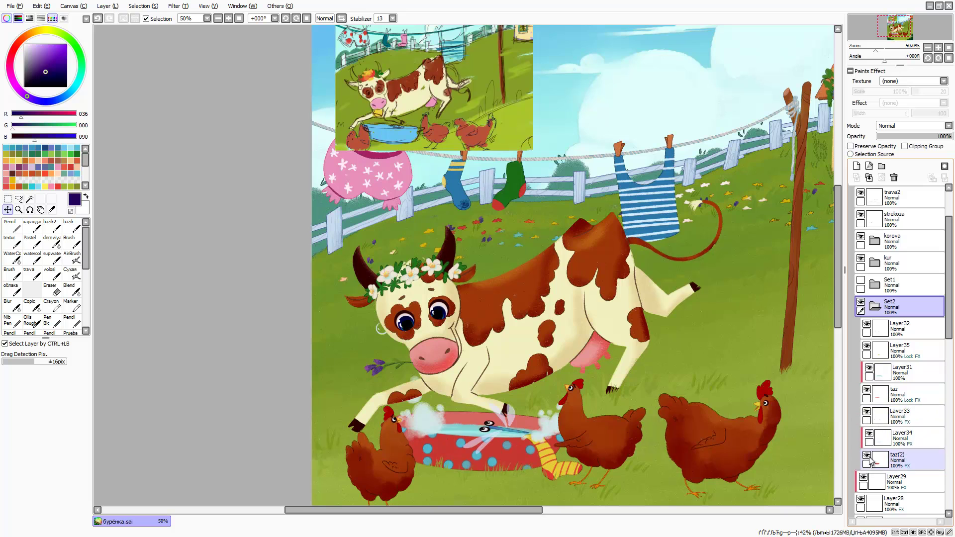
Move the tub folder above the hens, hens above strekoza, and rename it taz
{"action": "left_click", "coordinate": [874, 306]}
{"action": "left_click_drag", "start_coordinate": [896, 306], "coordinate": [902, 209]}
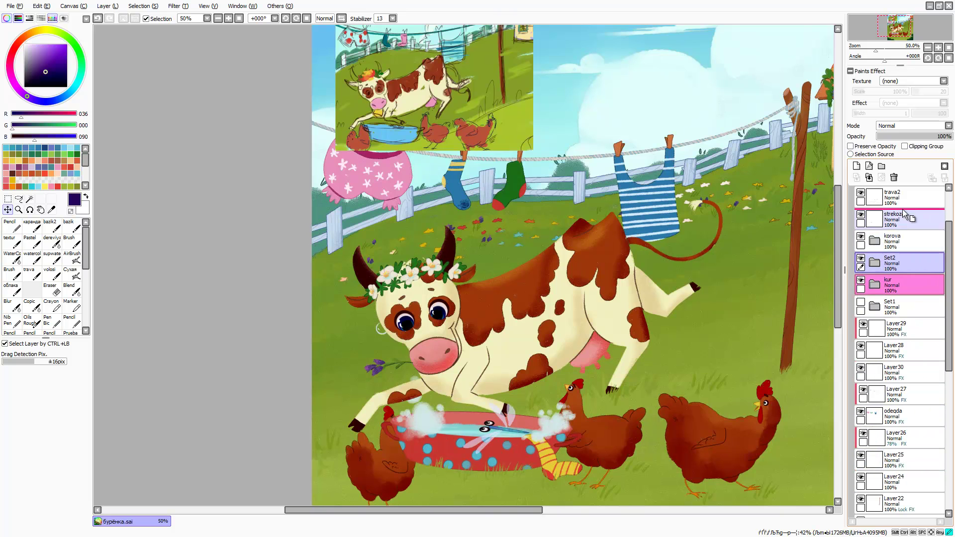
{"action": "left_click_drag", "start_coordinate": [890, 281], "coordinate": [891, 259]}
{"action": "double_click", "coordinate": [891, 262]}
{"action": "type", "text": "ta"}
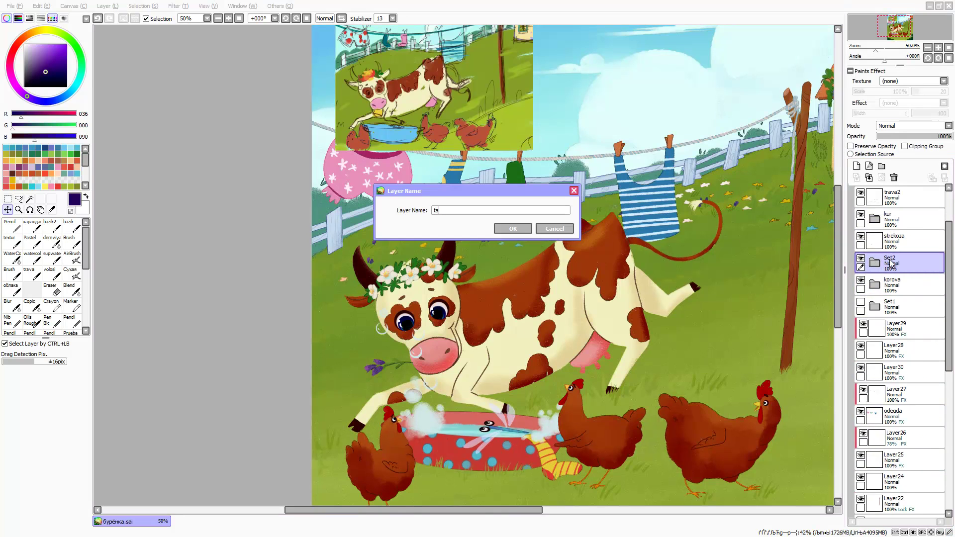
{"action": "type", "text": "z"}
{"action": "key", "text": "Return"}
{"action": "scroll", "coordinate": [491, 374], "scroll_direction": "down", "scroll_amount": 1}
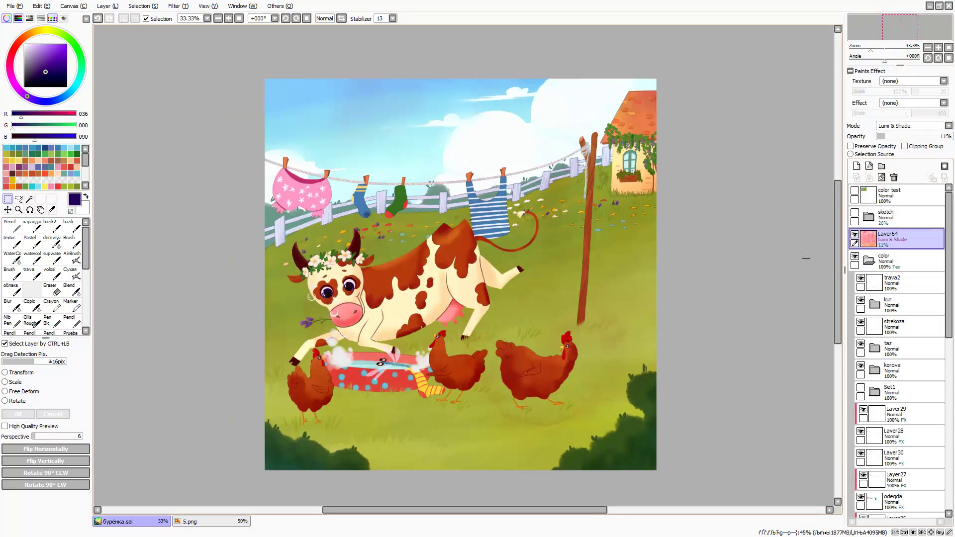
Lower the light overlay to 5% and add a layer named teni above Layer7
{"action": "left_click_drag", "start_coordinate": [885, 137], "coordinate": [889, 143]}
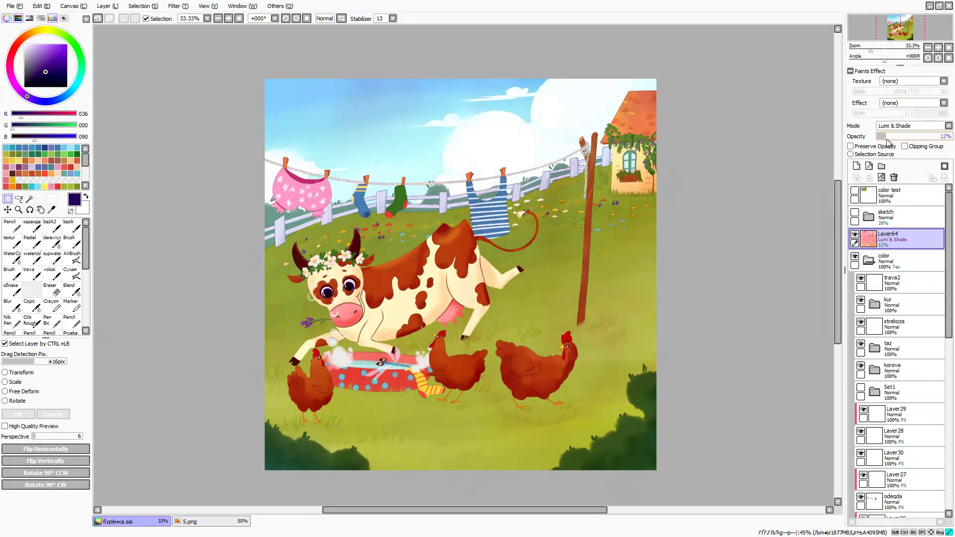
{"action": "scroll", "coordinate": [895, 349], "scroll_direction": "down", "scroll_amount": 10}
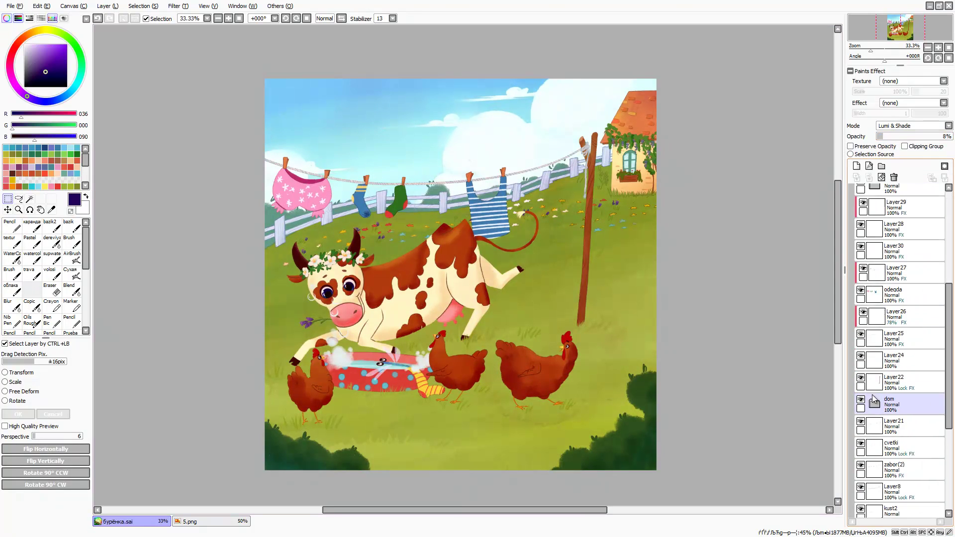
{"action": "left_click", "coordinate": [895, 447]}
{"action": "left_click", "coordinate": [856, 166]}
{"action": "double_click", "coordinate": [893, 443]}
{"action": "type", "text": "teni"}
{"action": "key", "text": "Return"}
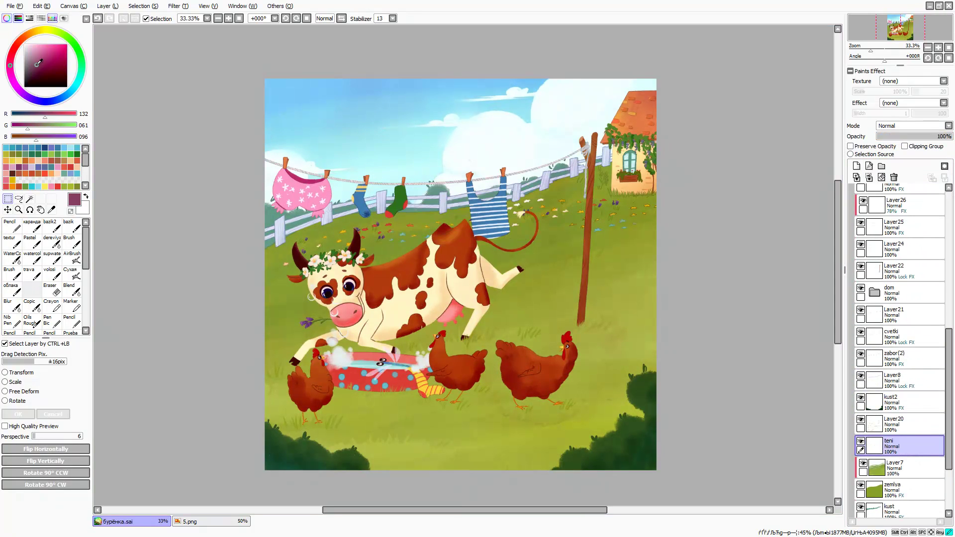
Paint a WaterColor shadow under the cow's hoof and lower the layer's opacity
{"action": "left_click", "coordinate": [11, 257]}
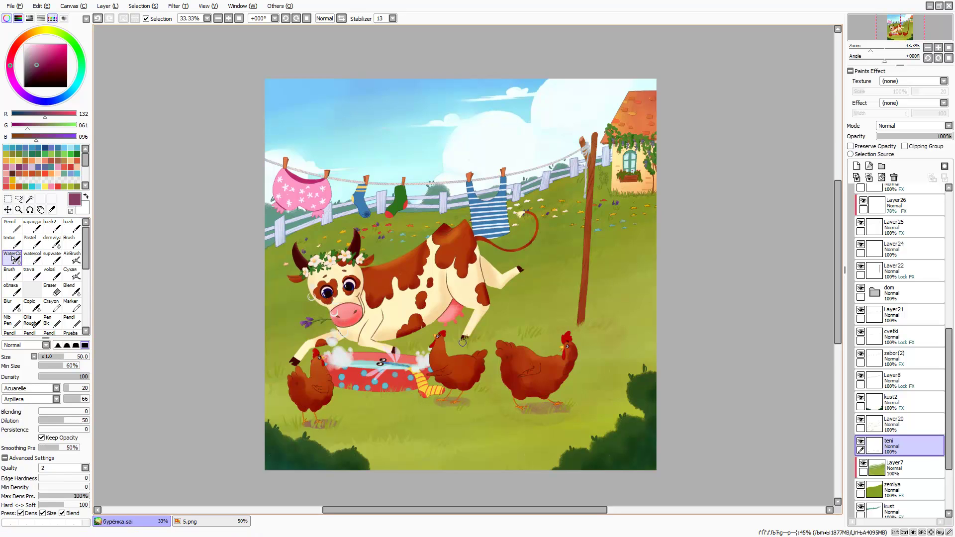
{"action": "left_click_drag", "start_coordinate": [463, 343], "coordinate": [493, 343]}
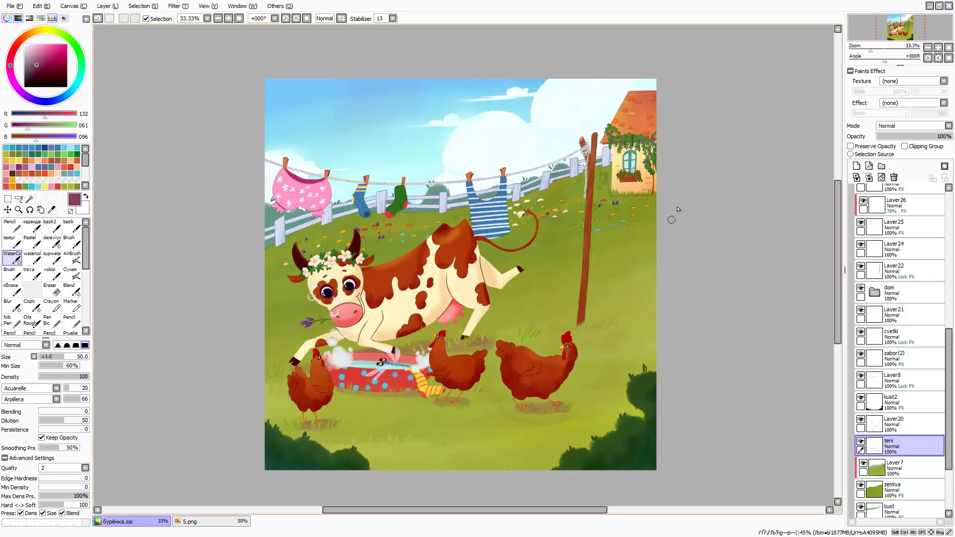
{"action": "scroll", "coordinate": [910, 126], "scroll_direction": "down", "scroll_amount": 1}
{"action": "mouse_move", "coordinate": [901, 137]}
{"action": "left_mouse_down"}
{"action": "mouse_move", "coordinate": [910, 136]}
{"action": "mouse_move", "coordinate": [883, 136]}
{"action": "left_mouse_up"}
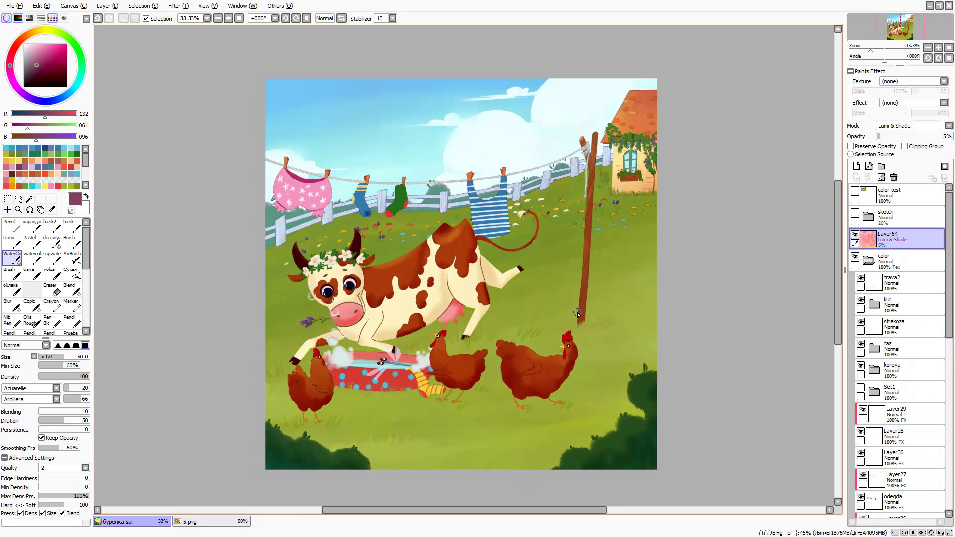